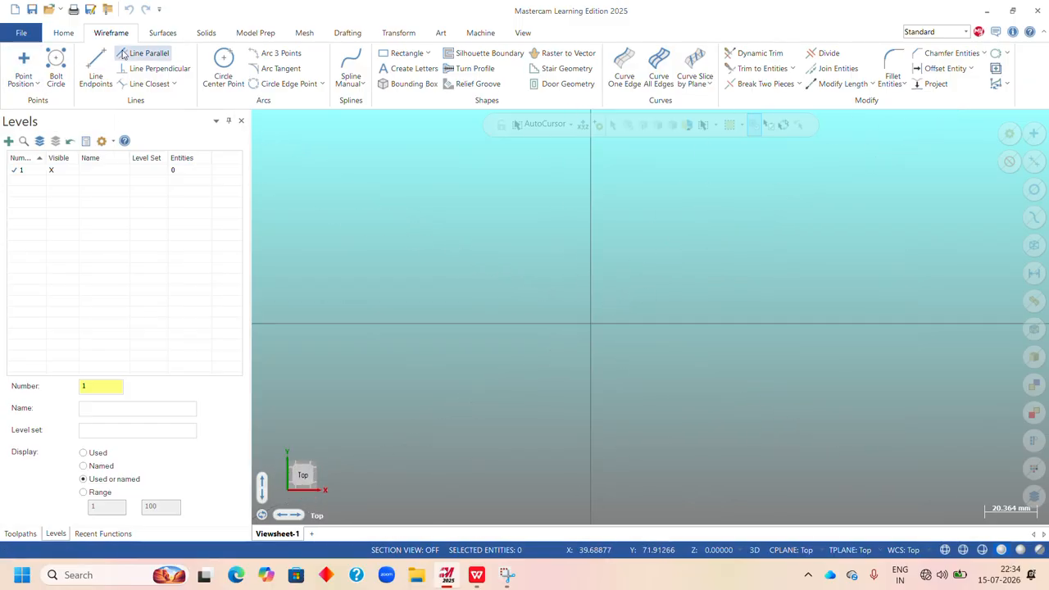
# Check the Upright drawing in Exercises Sheet.pdf in WPS Office, and in Mastercam create an 18 mm radius circle centred on the origin.
pyautogui.click(477, 575)
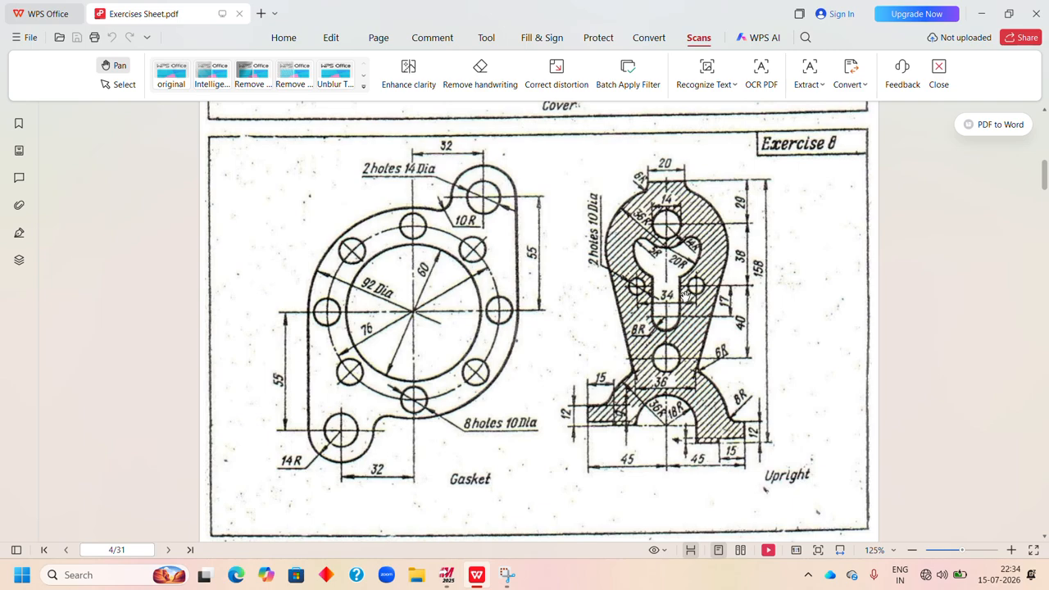
pyautogui.click(451, 580)
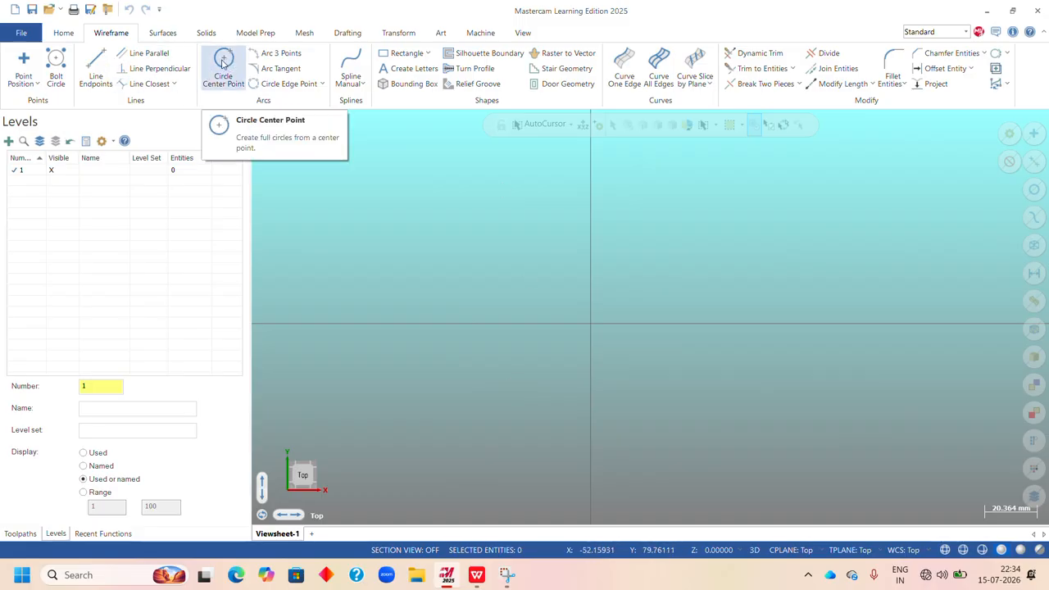
pyautogui.click(223, 62)
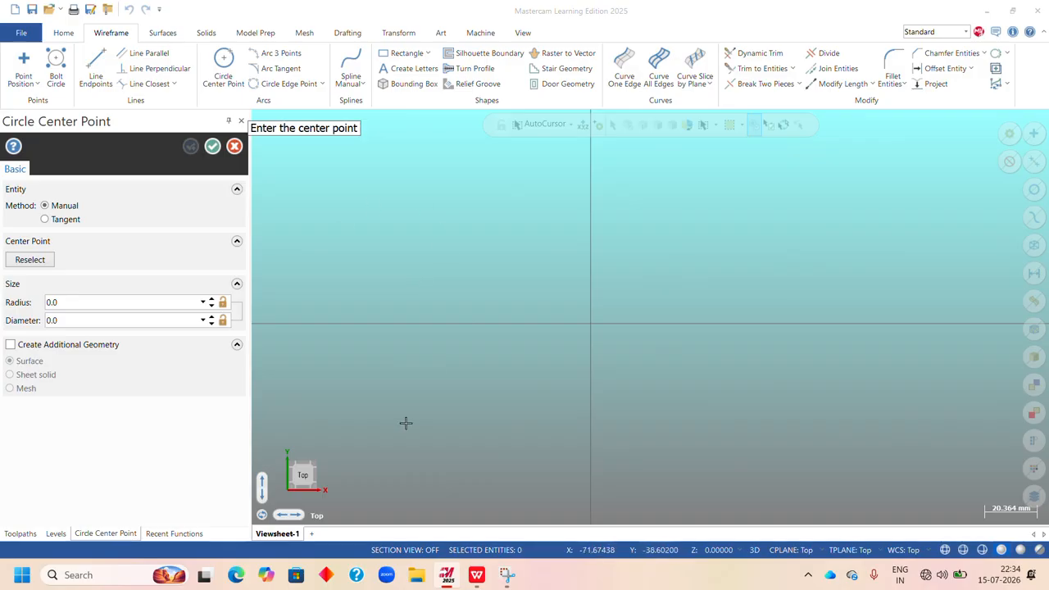
pyautogui.click(591, 325)
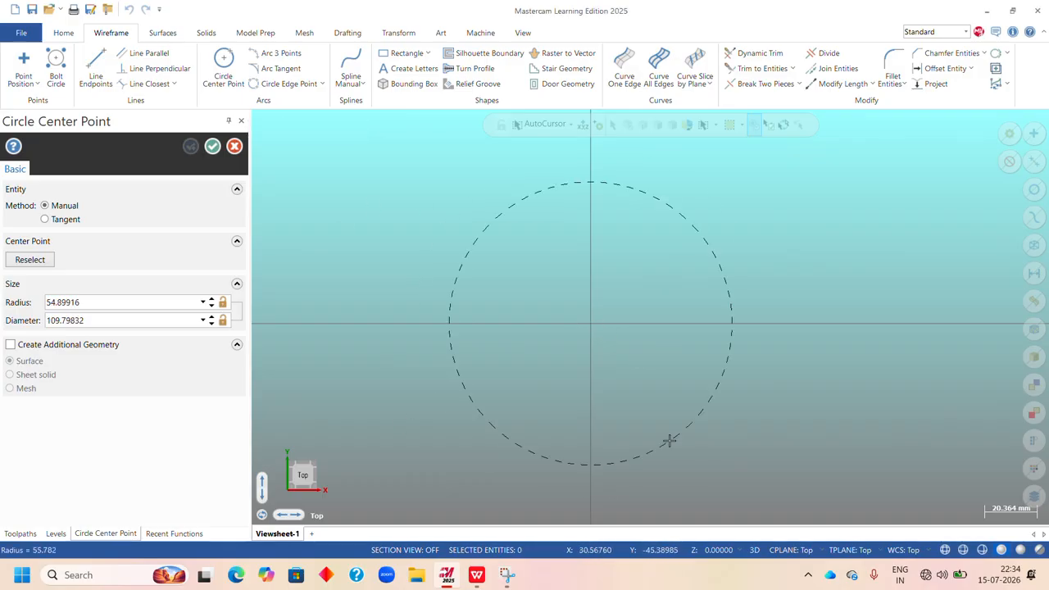
pyautogui.click(670, 441)
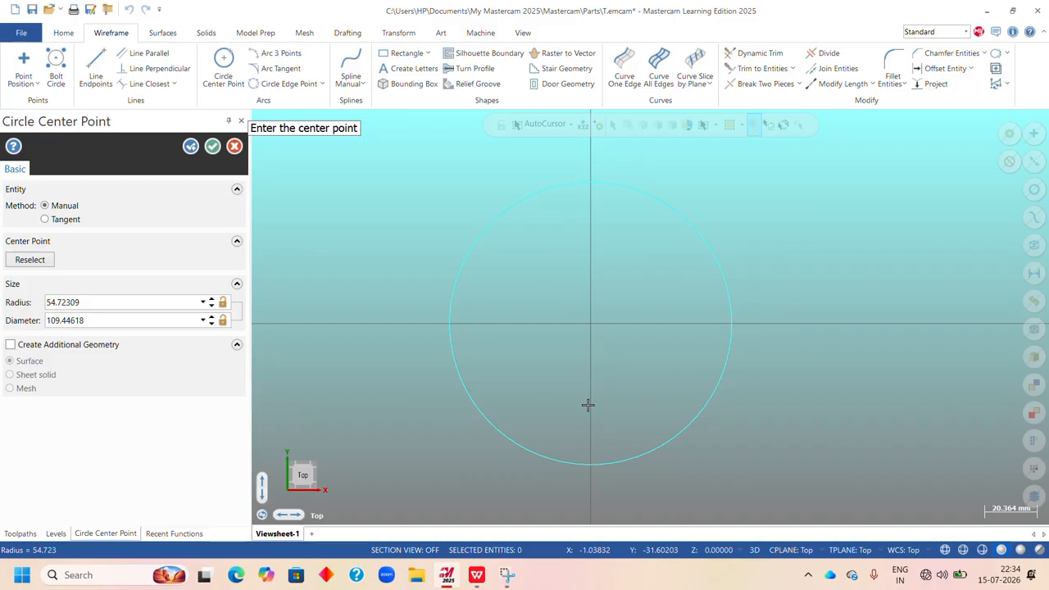
pyautogui.doubleClick(111, 305)
pyautogui.write('1')
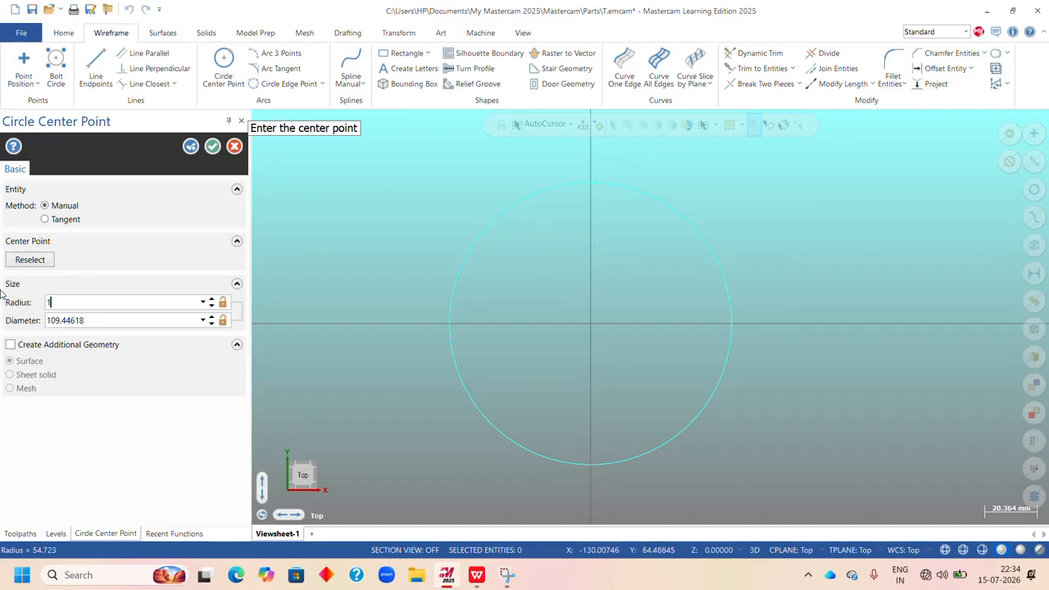
pyautogui.write('8')
pyautogui.press('Return')
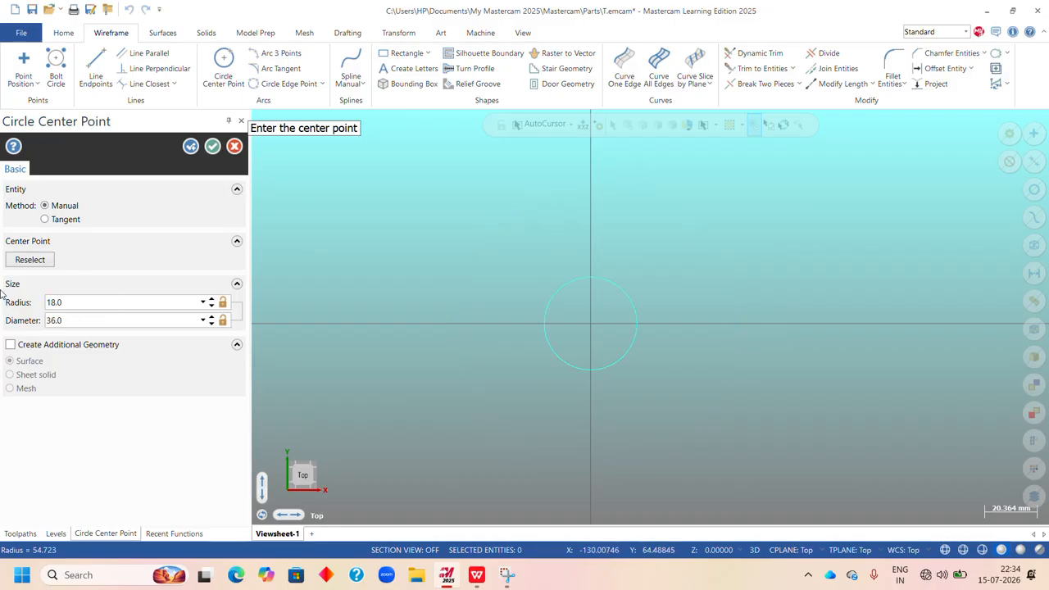
pyautogui.click(191, 146)
# Create a concentric circle with a 36 mm radius centred on the origin.
pyautogui.doubleClick(86, 305)
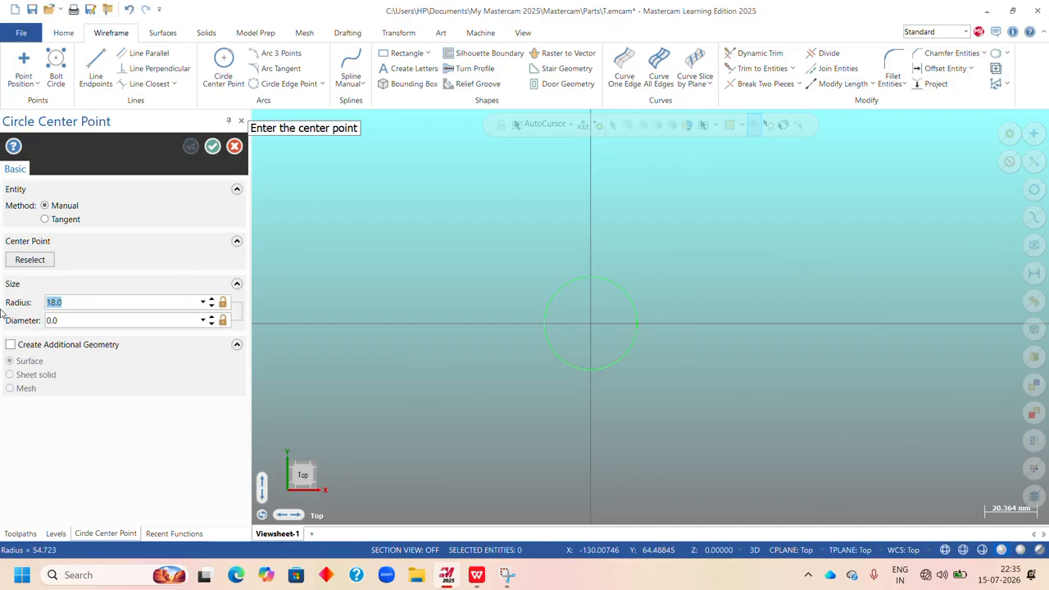
pyautogui.write('36')
pyautogui.press('Return')
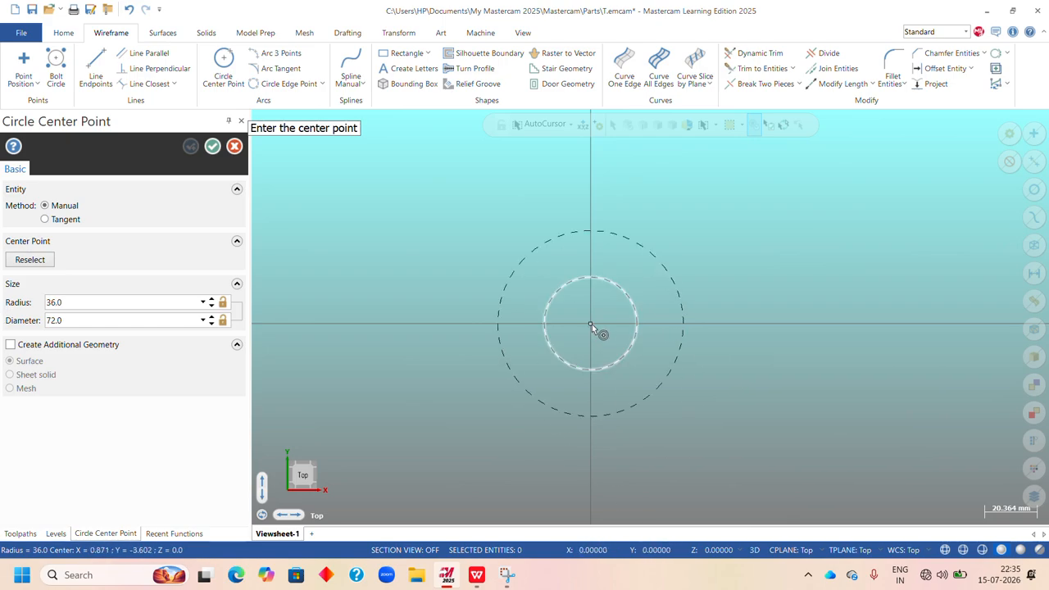
pyautogui.click(592, 324)
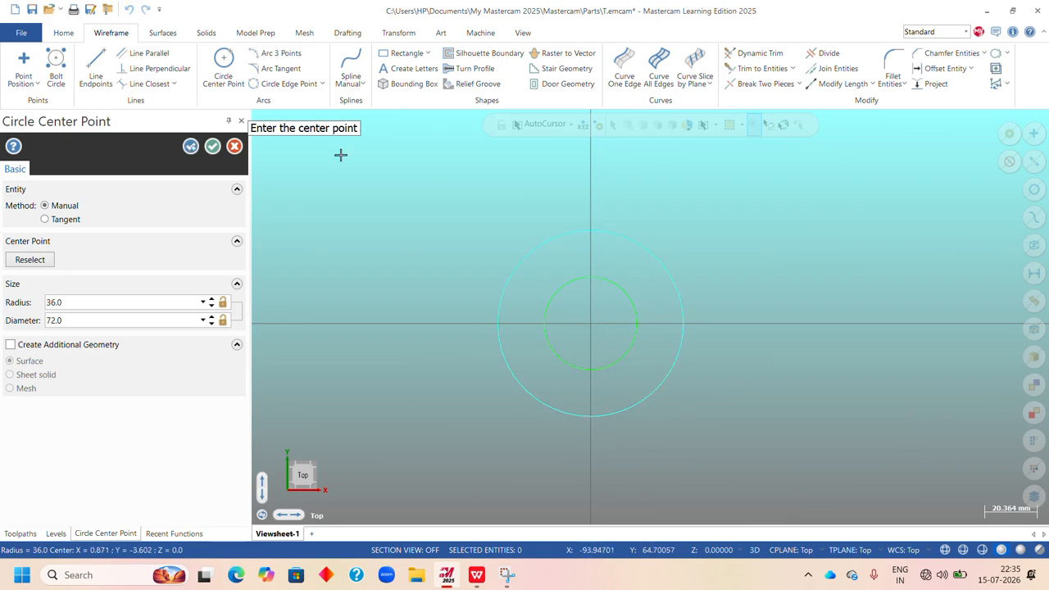
pyautogui.click(212, 146)
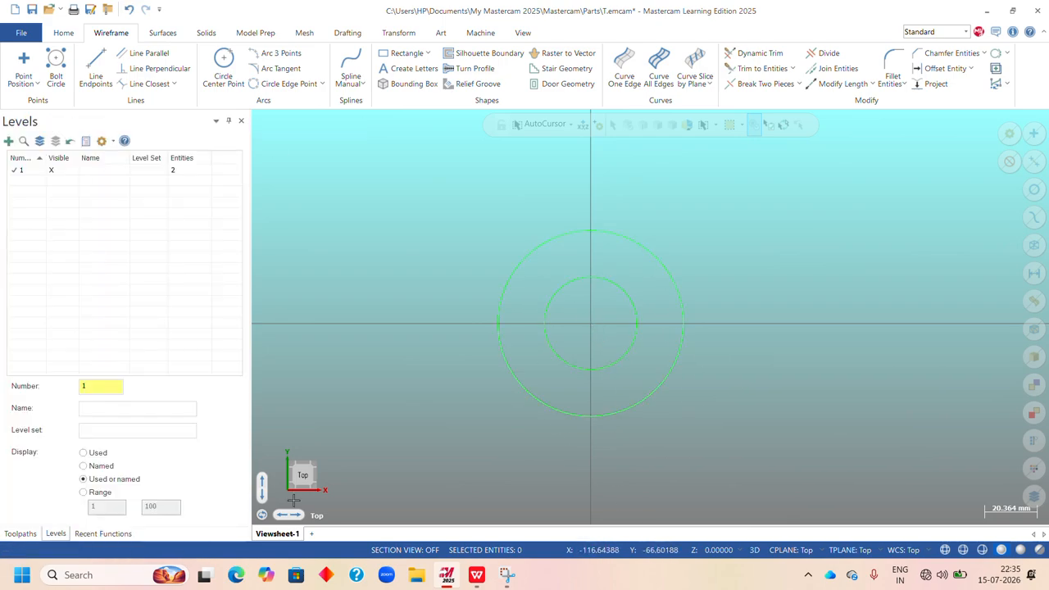
# Check the Upright drawing in WPS Office again, and change both circles' wireframe color to black in Mastercam.
pyautogui.click(486, 579)
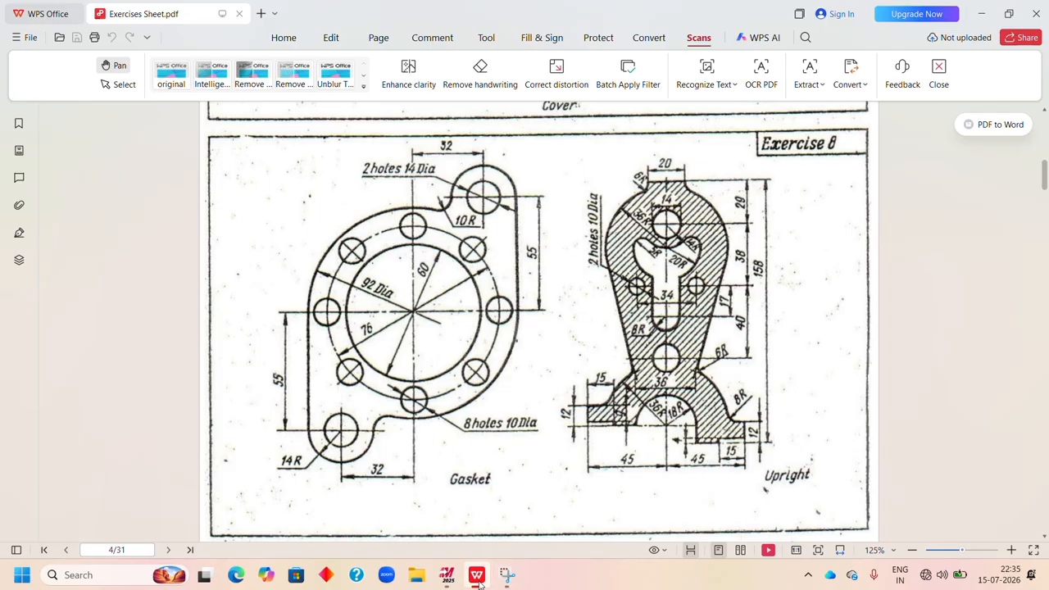
pyautogui.click(447, 578)
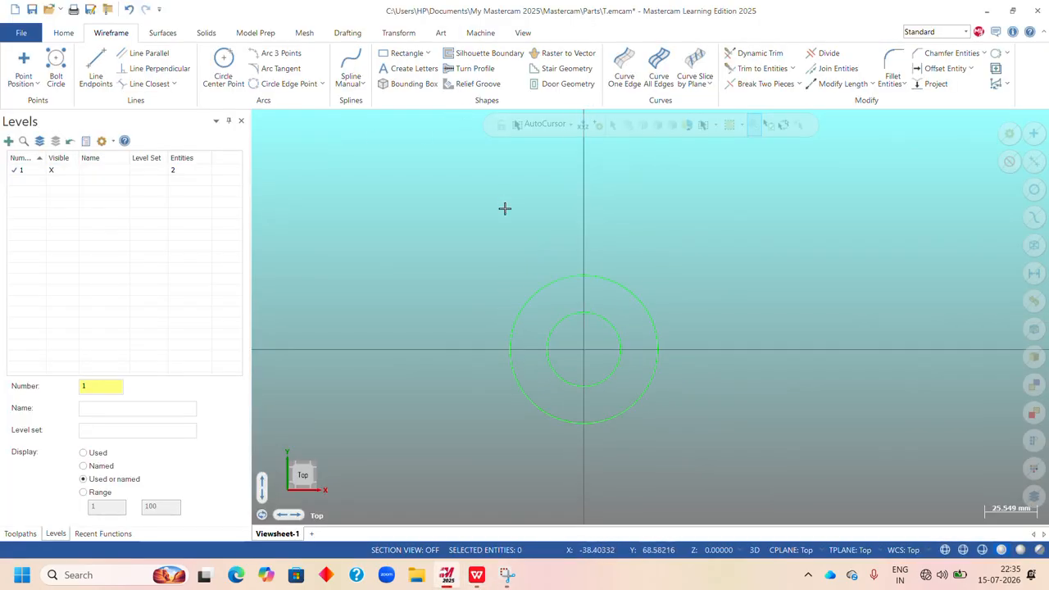
pyautogui.scroll(1, 541, 323)
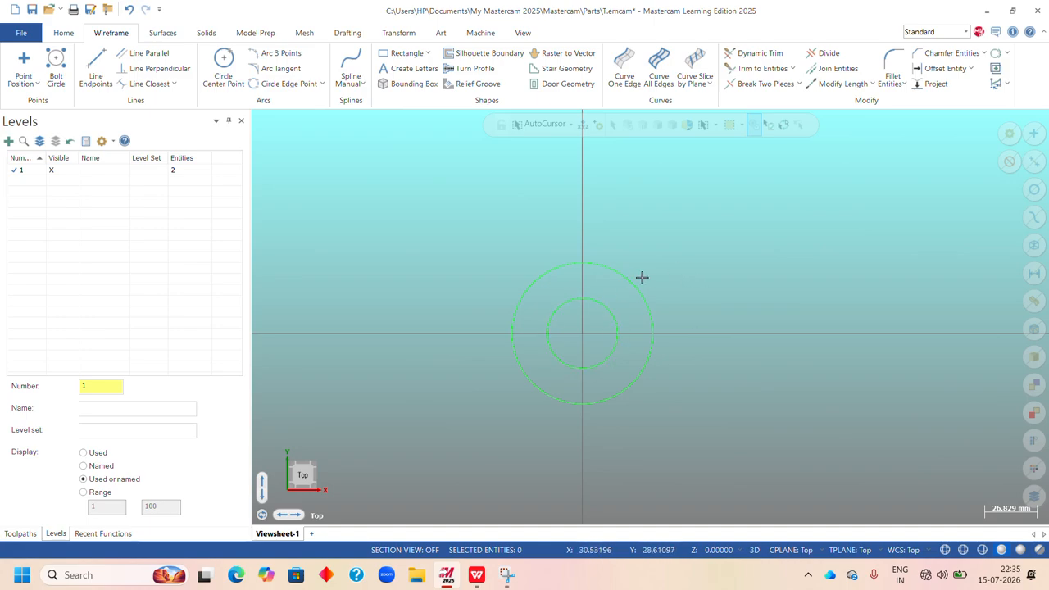
pyautogui.click(602, 304)
pyautogui.click(620, 272)
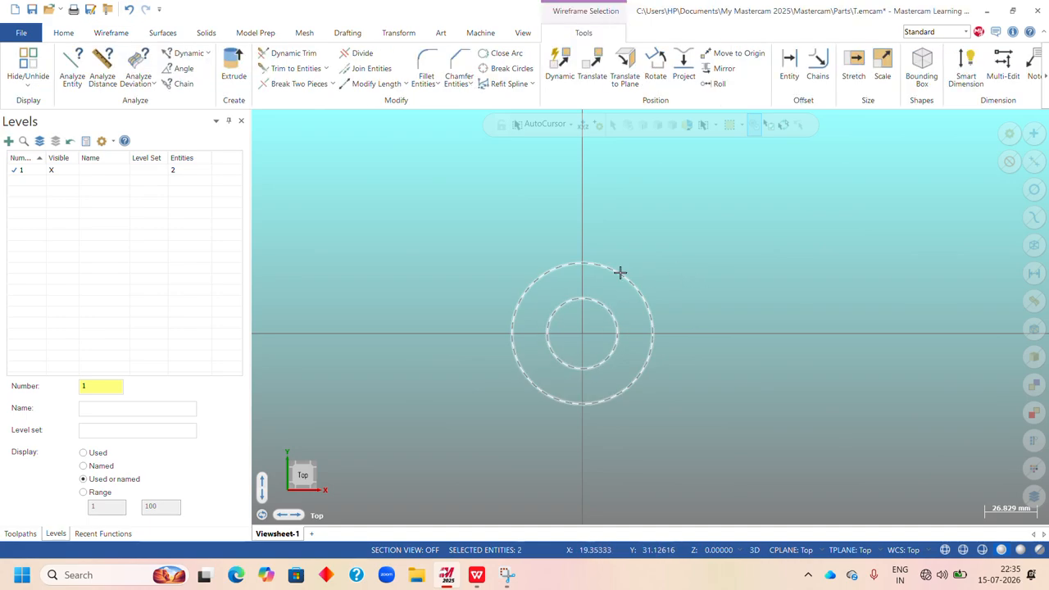
pyautogui.rightClick(672, 177)
pyautogui.click(831, 145)
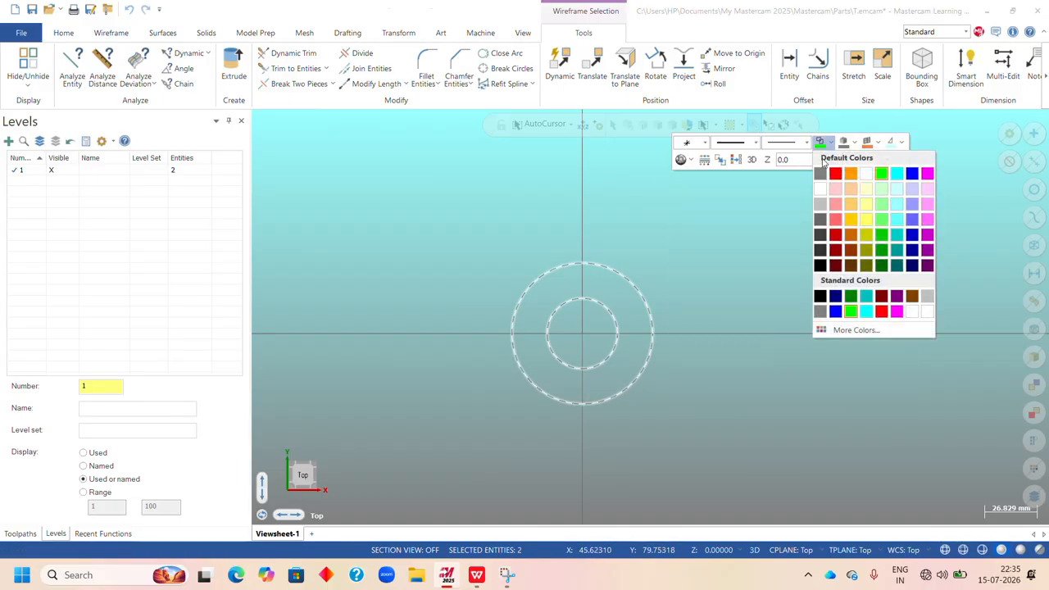
pyautogui.click(823, 295)
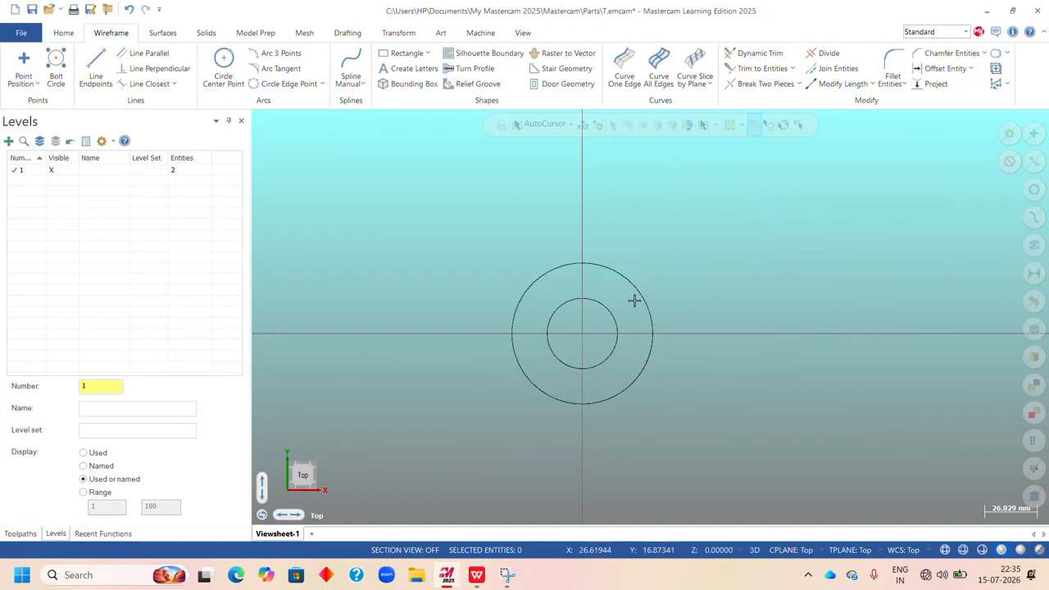
# Create a 180 mm vertical line running upward from the lowest quadrant point of the outer circle.
pyautogui.click(96, 66)
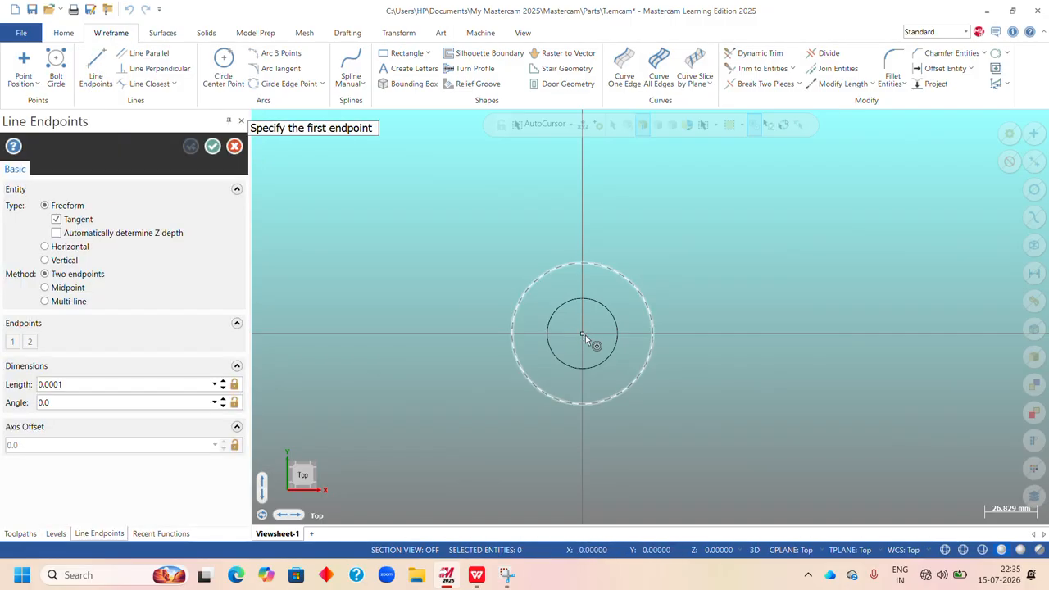
pyautogui.click(554, 127)
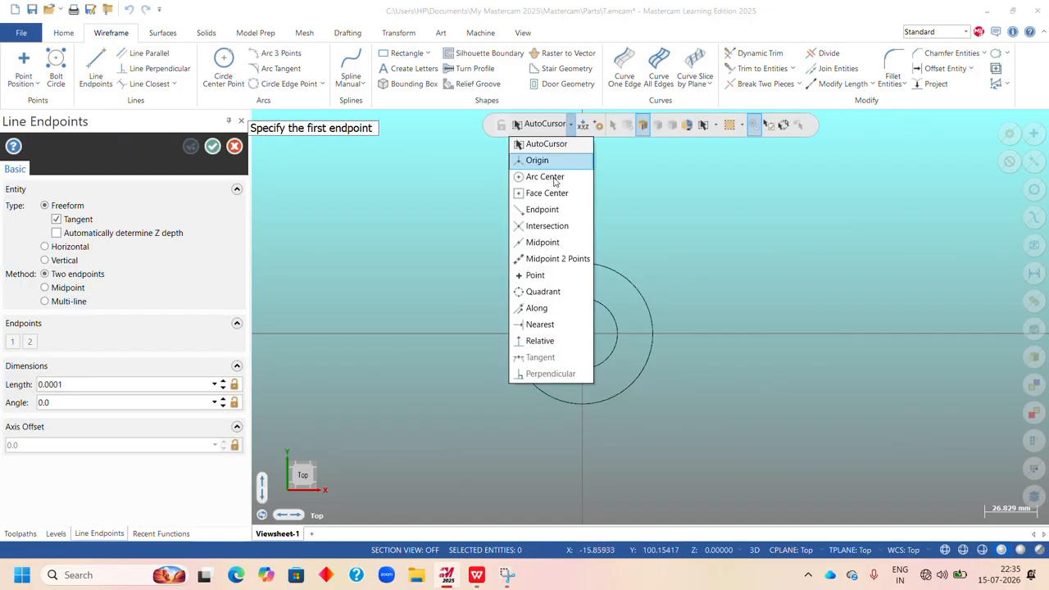
pyautogui.click(545, 290)
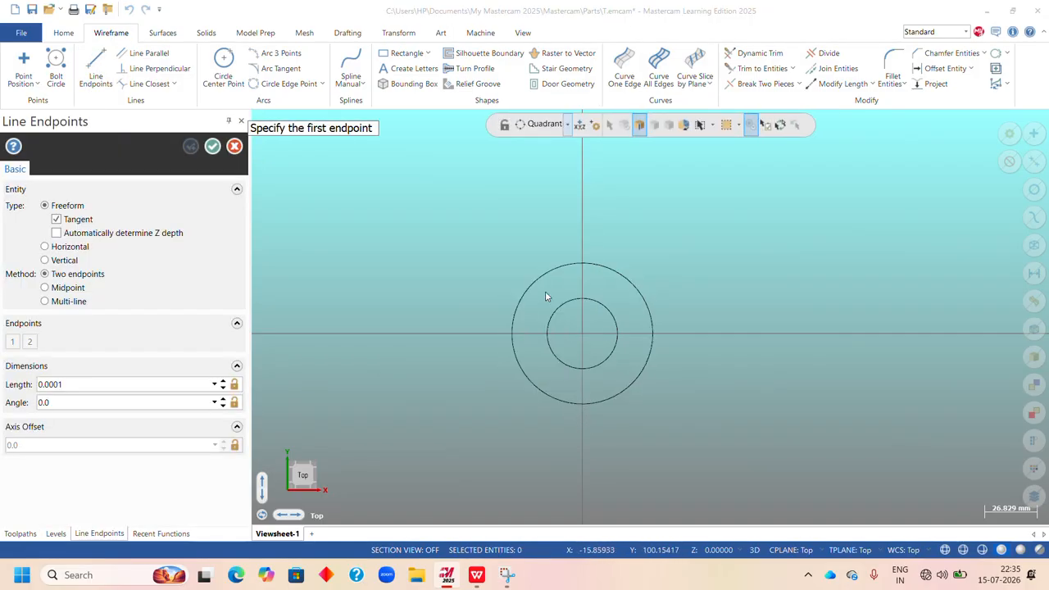
pyautogui.click(582, 405)
pyautogui.scroll(-3, 584, 320)
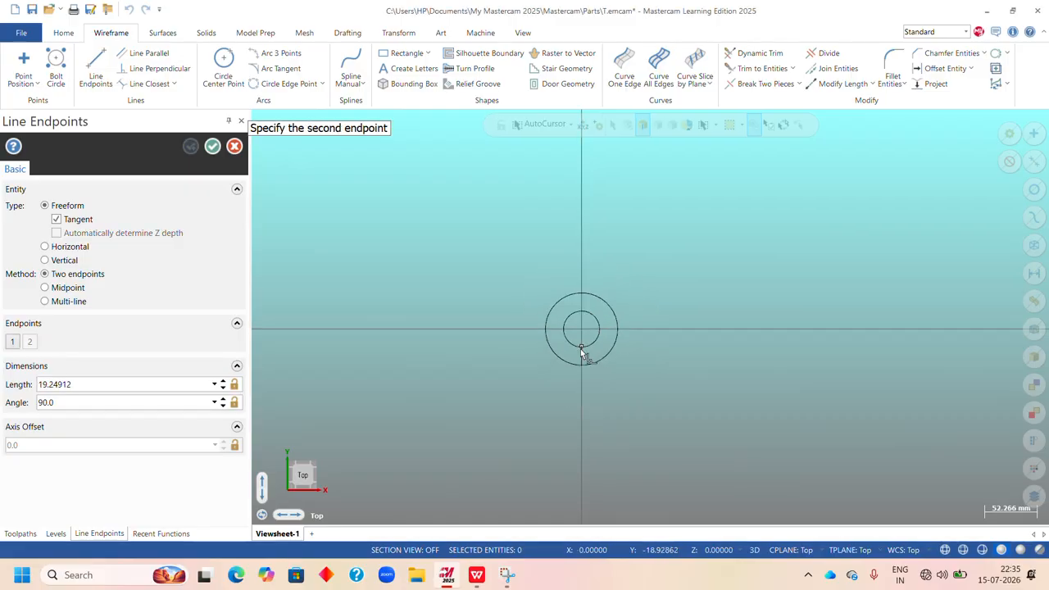
pyautogui.scroll(1, 578, 176)
pyautogui.scroll(1, 584, 148)
pyautogui.scroll(1, 585, 146)
pyautogui.scroll(1, 585, 144)
pyautogui.click(584, 142)
pyautogui.scroll(-1, 586, 155)
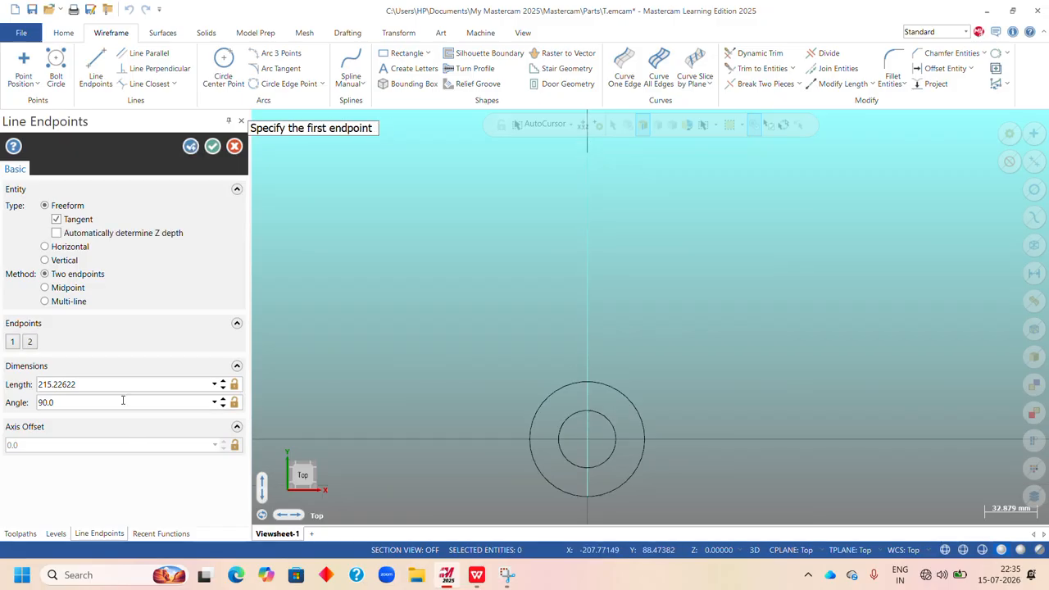
pyautogui.click(118, 385)
pyautogui.write('180')
pyautogui.press('Return')
pyautogui.click(212, 146)
# Delete all geometry, including both circles and the vertical line.
pyautogui.scroll(-1, 724, 264)
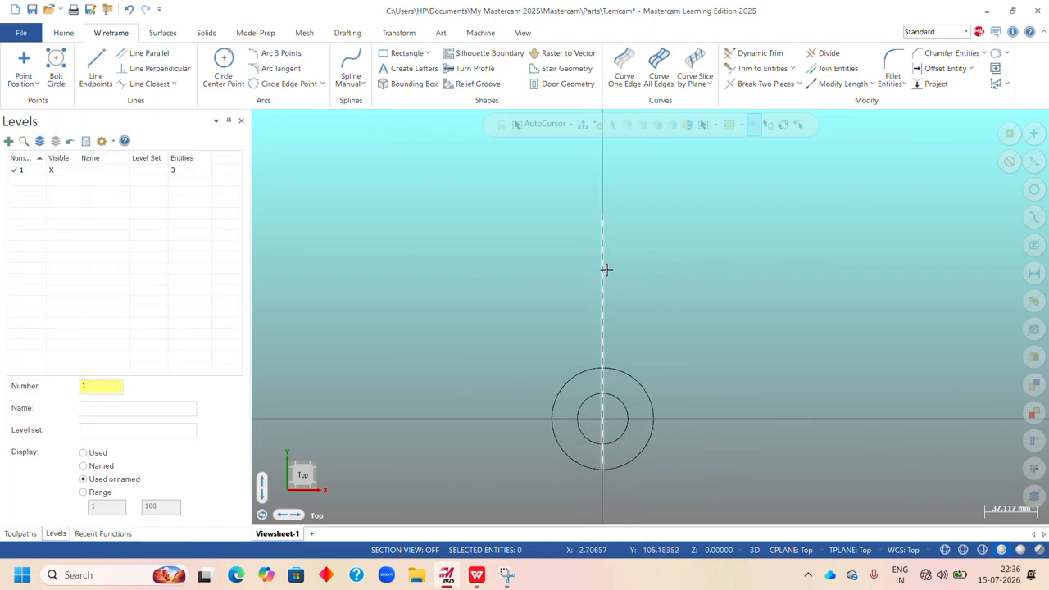
pyautogui.scroll(-2, 663, 306)
pyautogui.scroll(2, 652, 397)
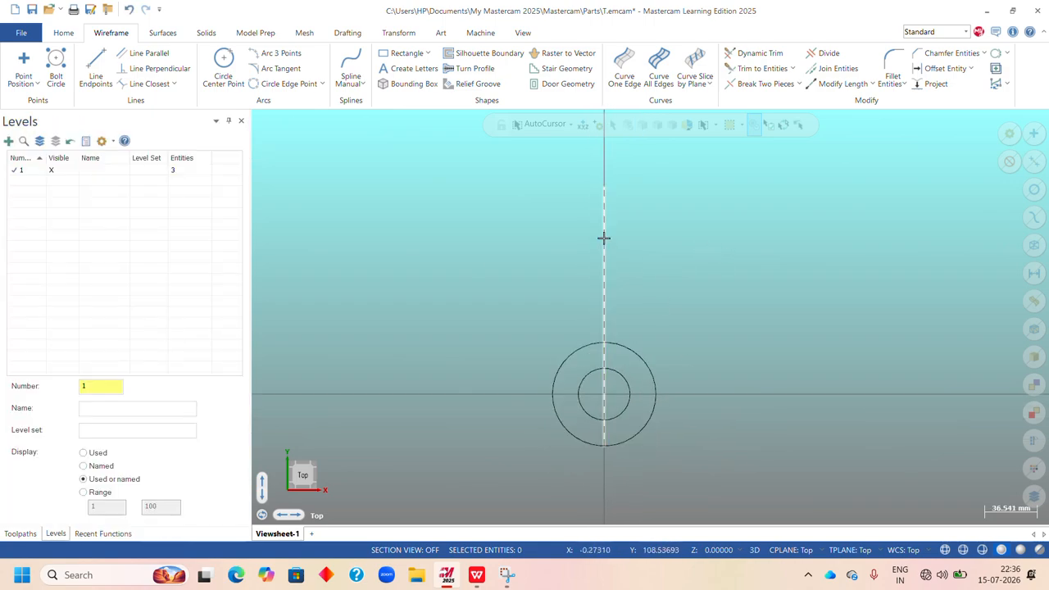
pyautogui.scroll(-1, 695, 269)
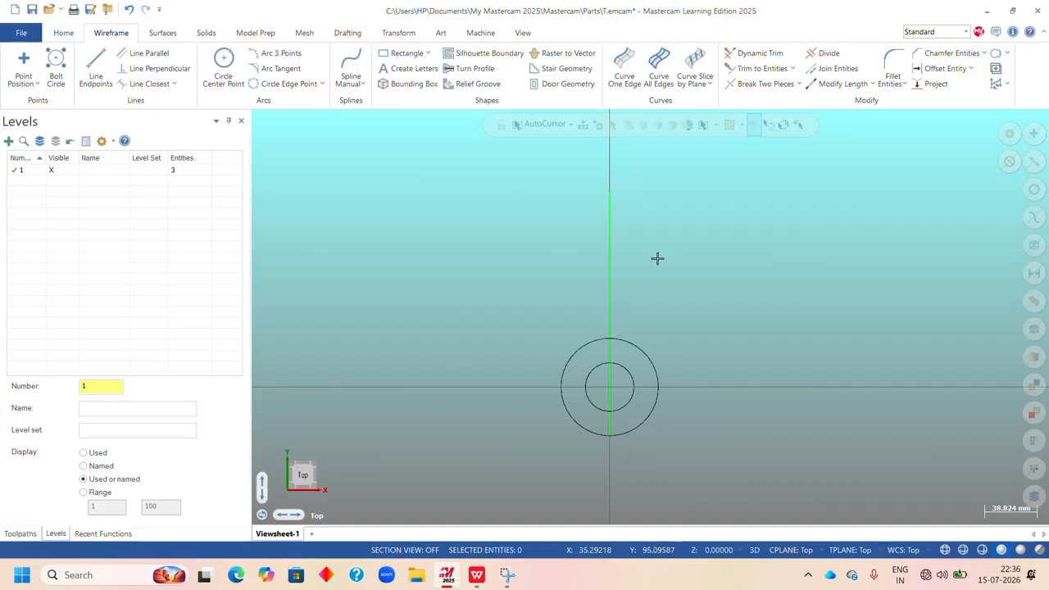
pyautogui.hotkey('ctrl', 'a')
pyautogui.press('Delete')
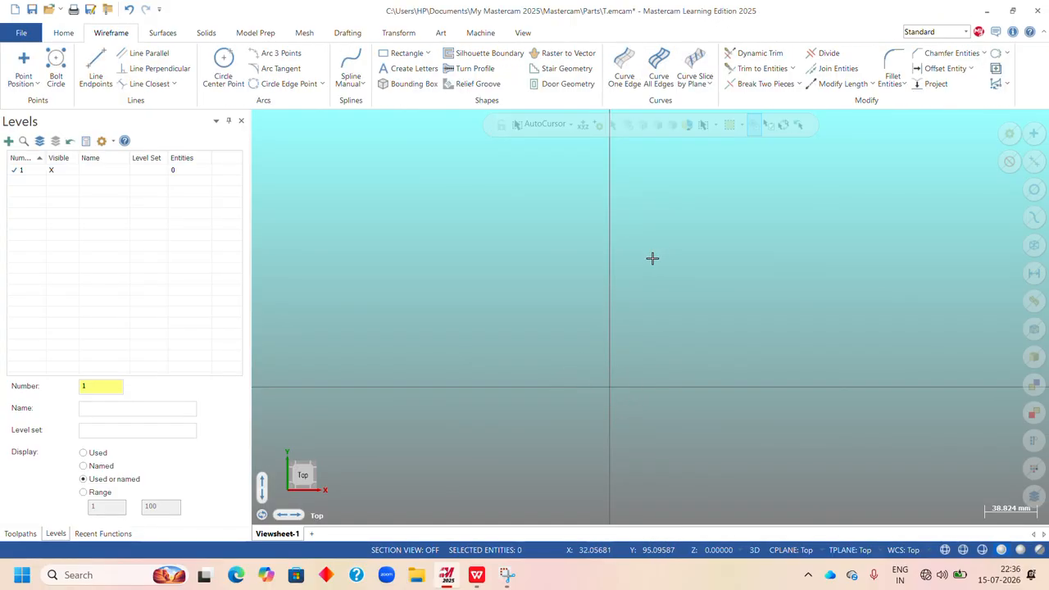
# Set the default wireframe color to standard black with nothing selected.
pyautogui.rightClick(659, 190)
pyautogui.click(819, 158)
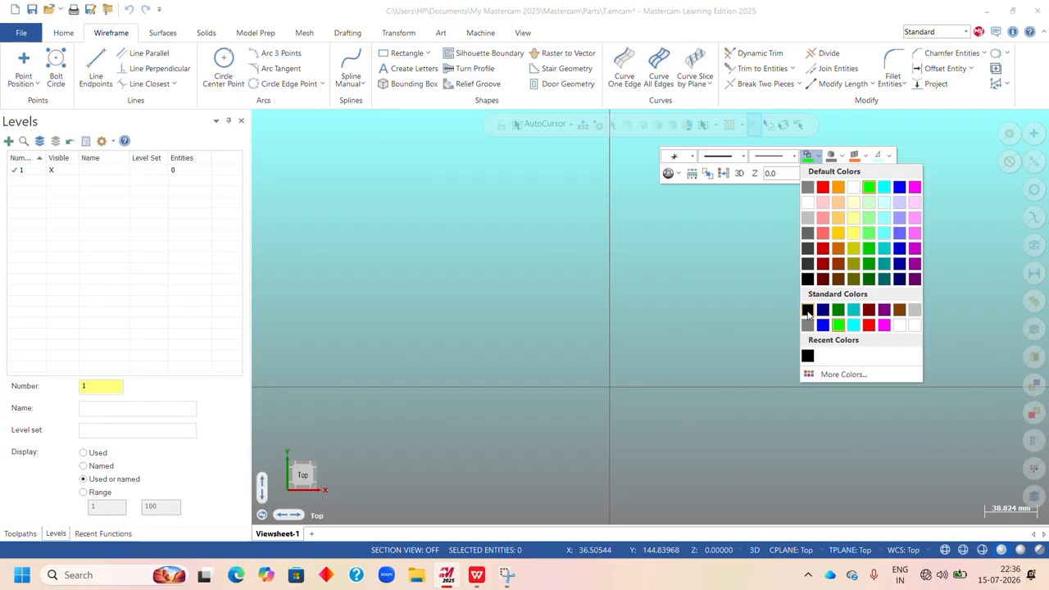
pyautogui.click(808, 312)
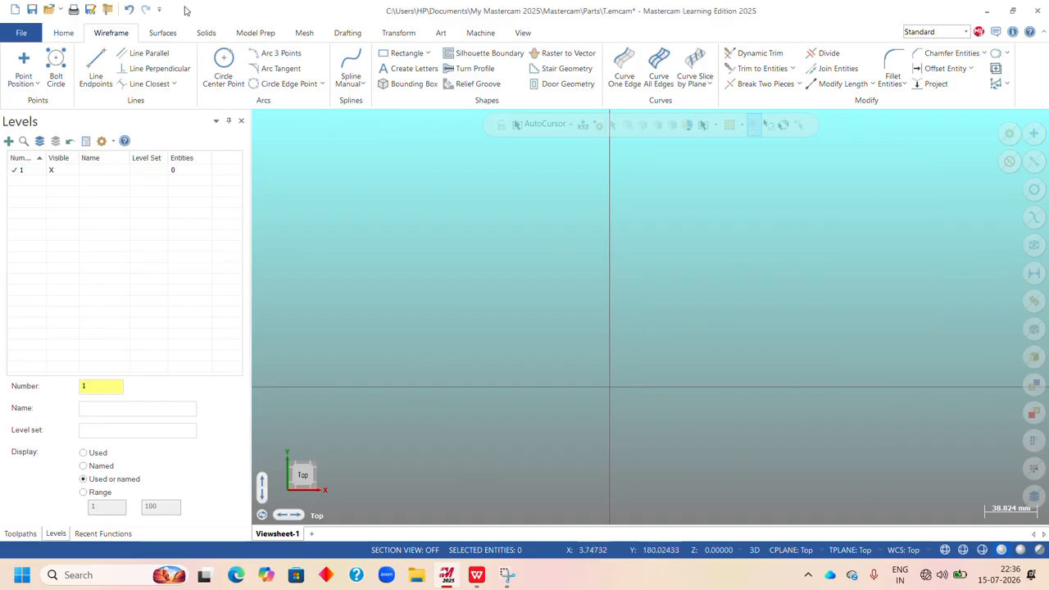
# Create a circle with an 18 mm radius centred on the origin.
pyautogui.click(224, 66)
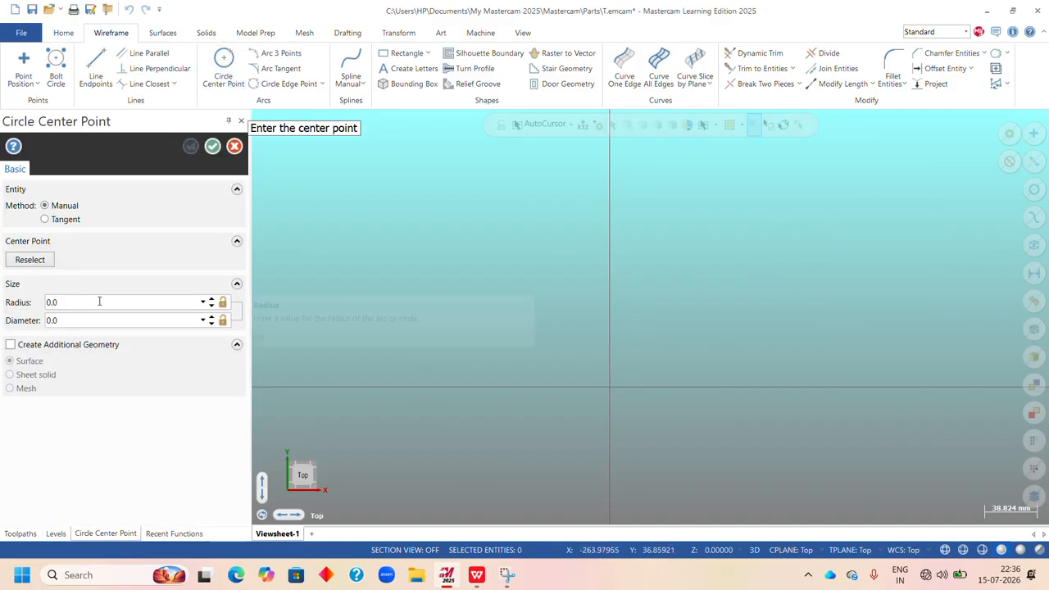
pyautogui.write('18')
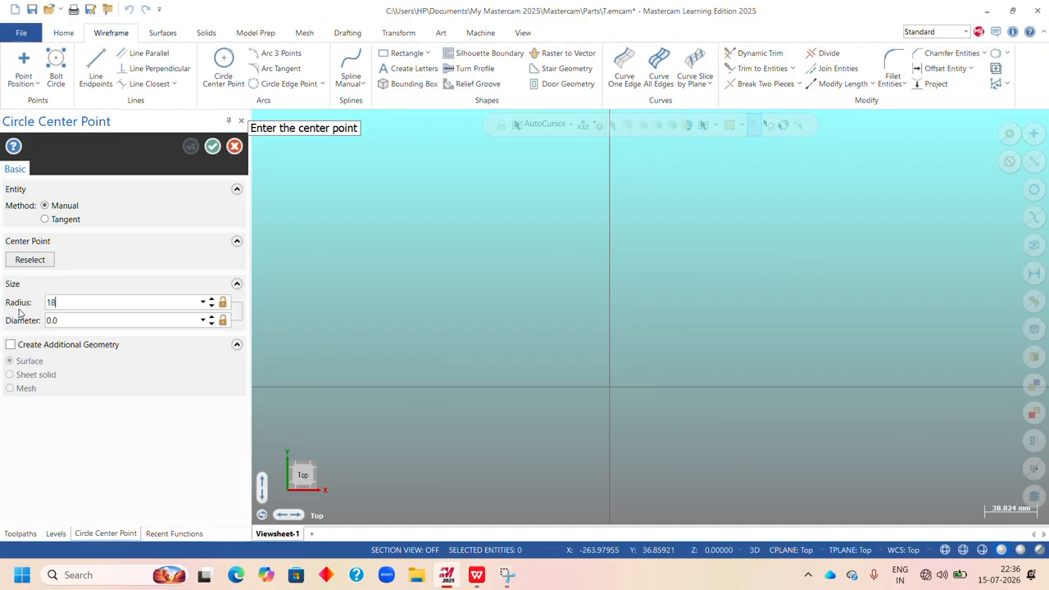
pyautogui.press('Return')
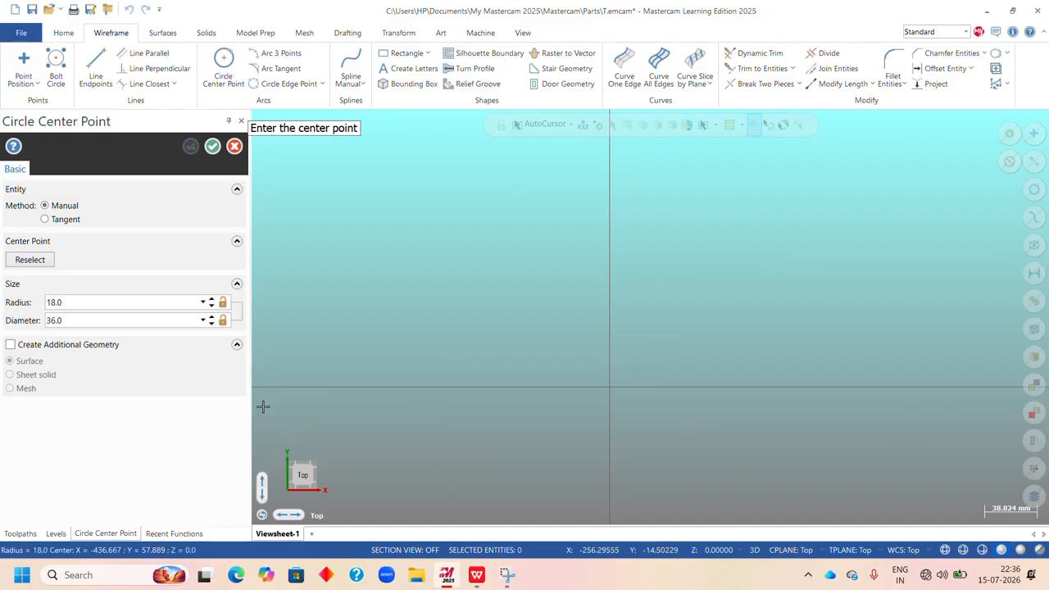
pyautogui.click(610, 389)
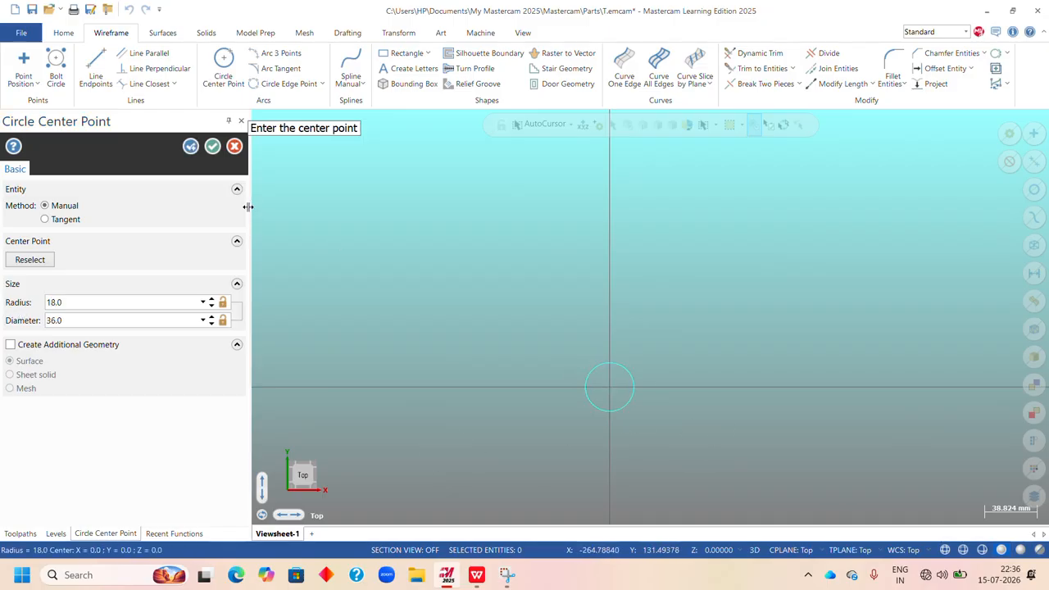
pyautogui.click(190, 147)
# Create a second circle with a 36 mm radius around the 18 mm radius circle, centred on the origin.
pyautogui.click(113, 303)
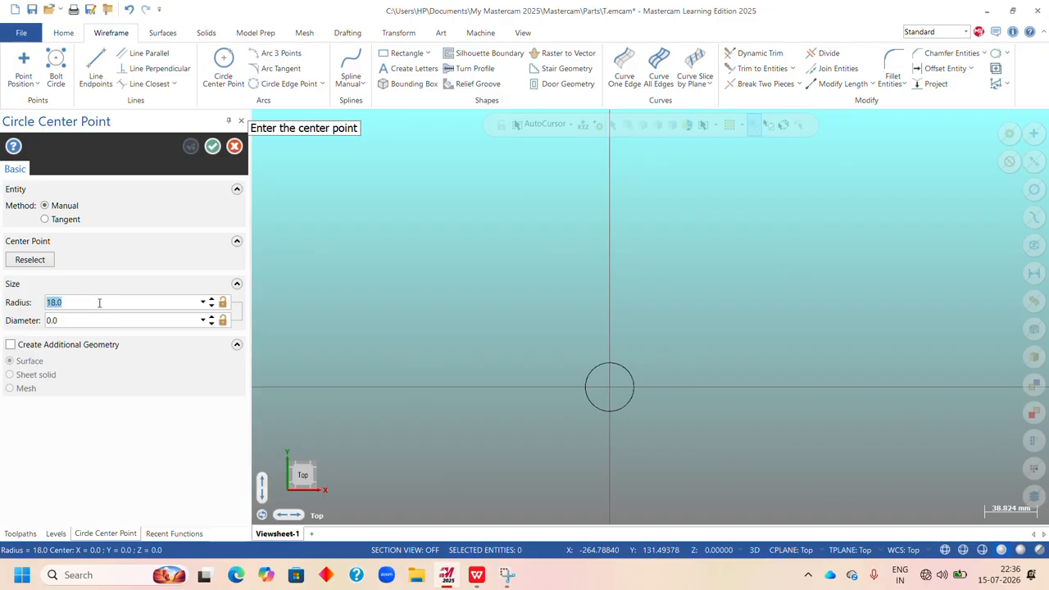
pyautogui.press('BackSpace')
pyautogui.write('36')
pyautogui.press('Return')
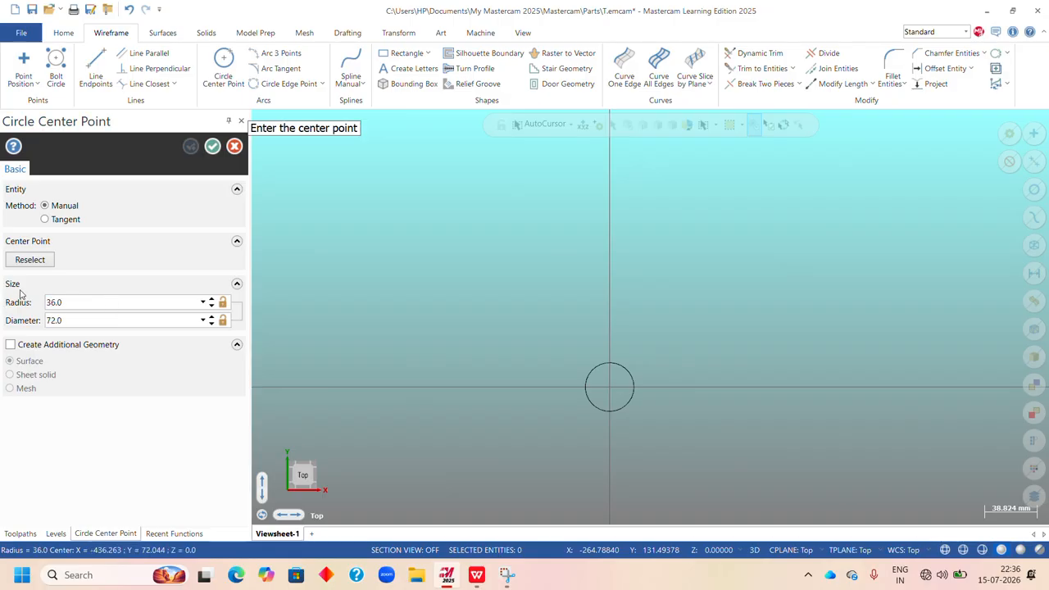
pyautogui.click(609, 389)
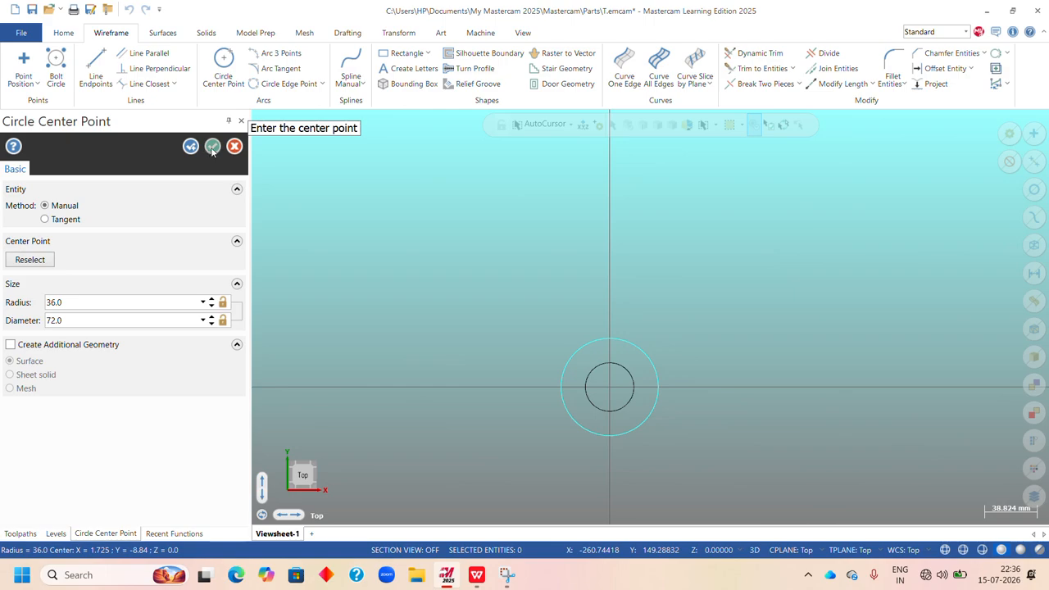
pyautogui.click(212, 147)
# Draw a 200 mm vertical line upward at 90° from the lower quadrant of the 36 mm radius circle.
pyautogui.click(96, 64)
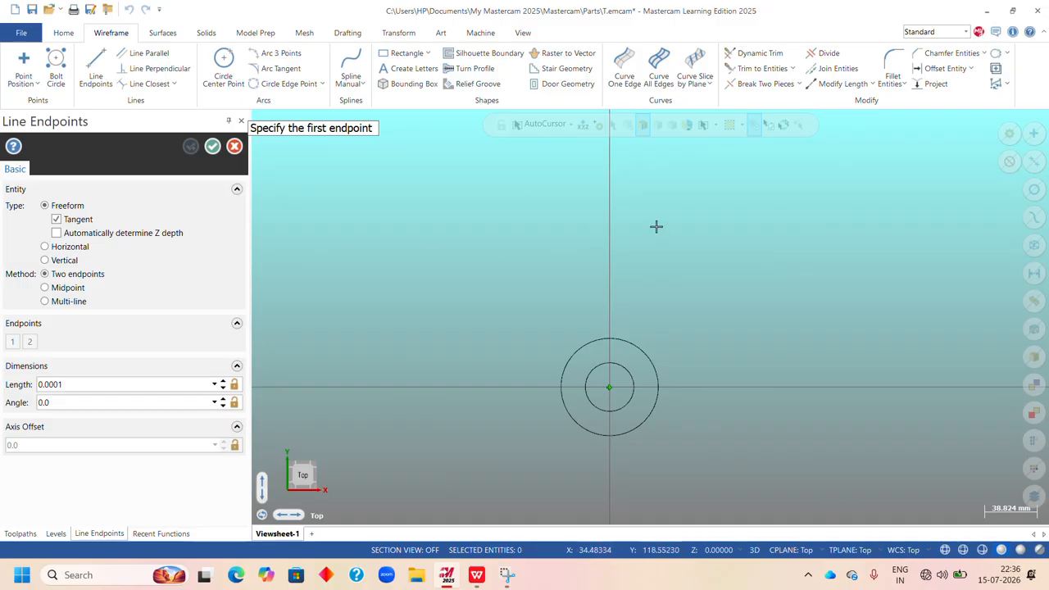
pyautogui.click(538, 129)
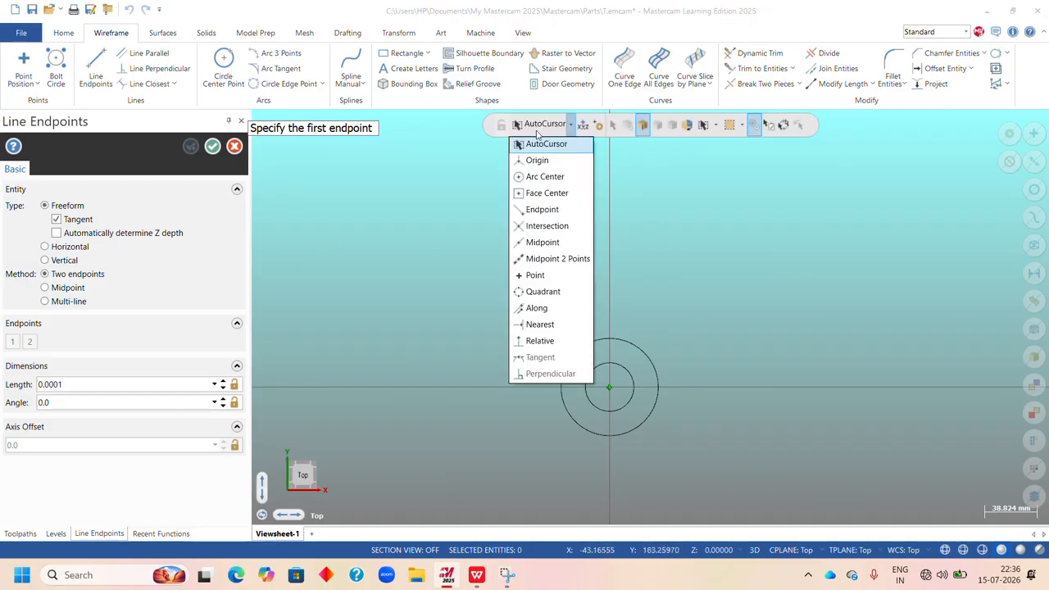
pyautogui.click(574, 291)
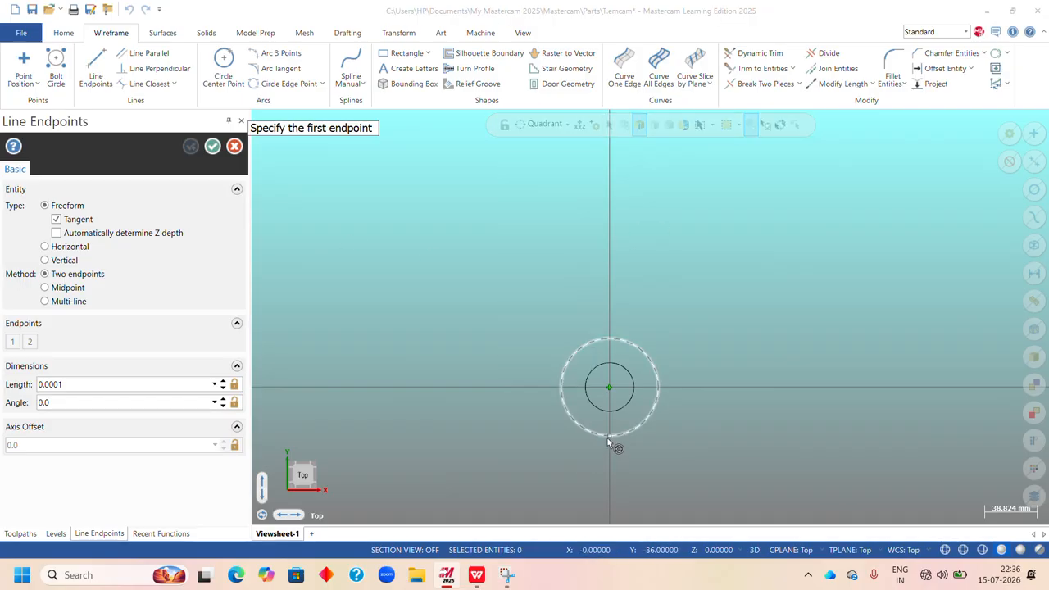
pyautogui.click(609, 438)
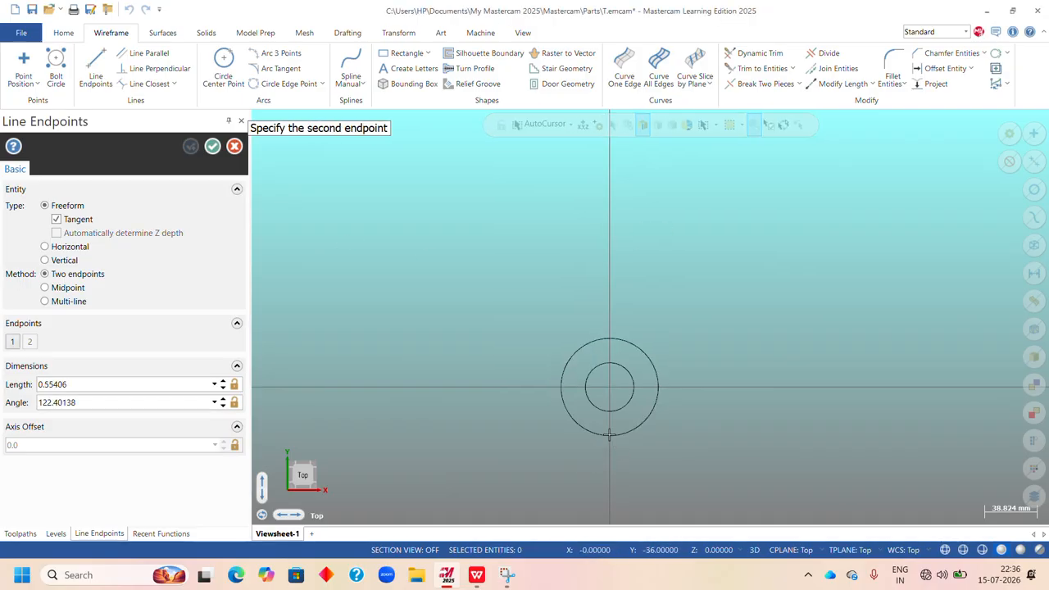
pyautogui.click(609, 144)
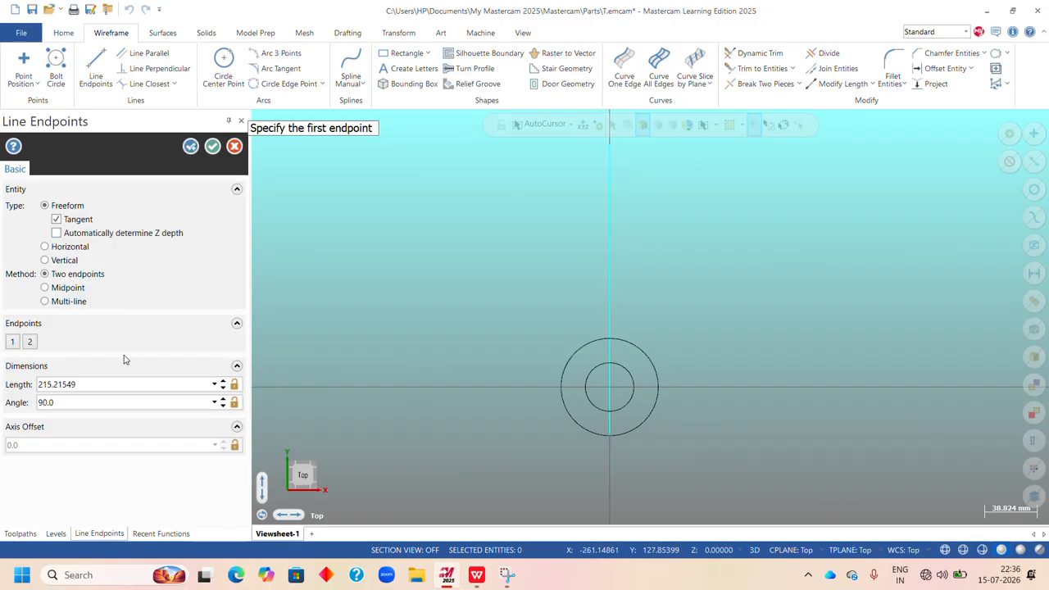
pyautogui.click(102, 384)
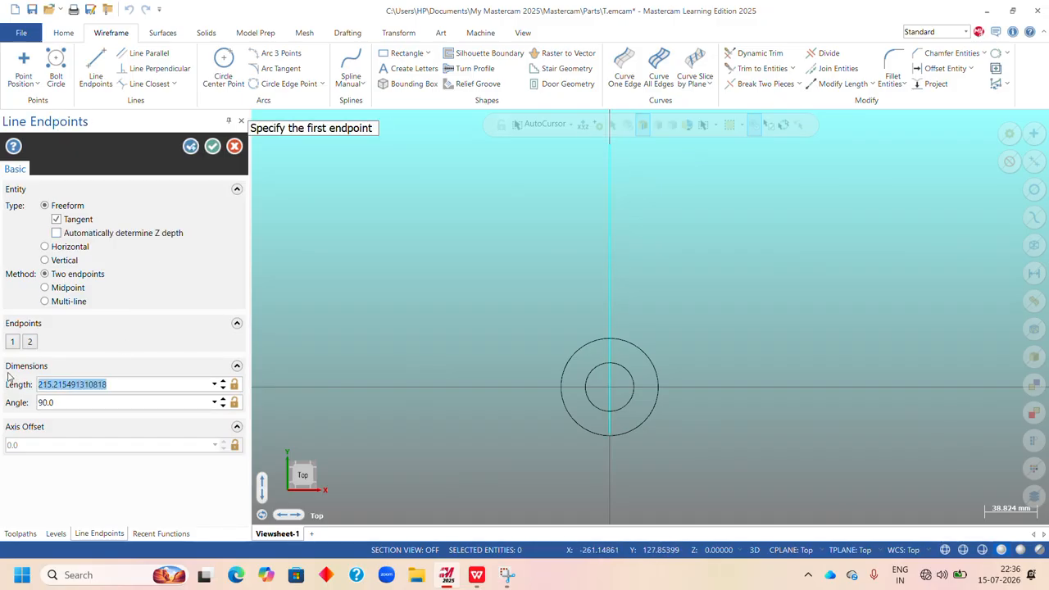
pyautogui.write('200')
pyautogui.press('Return')
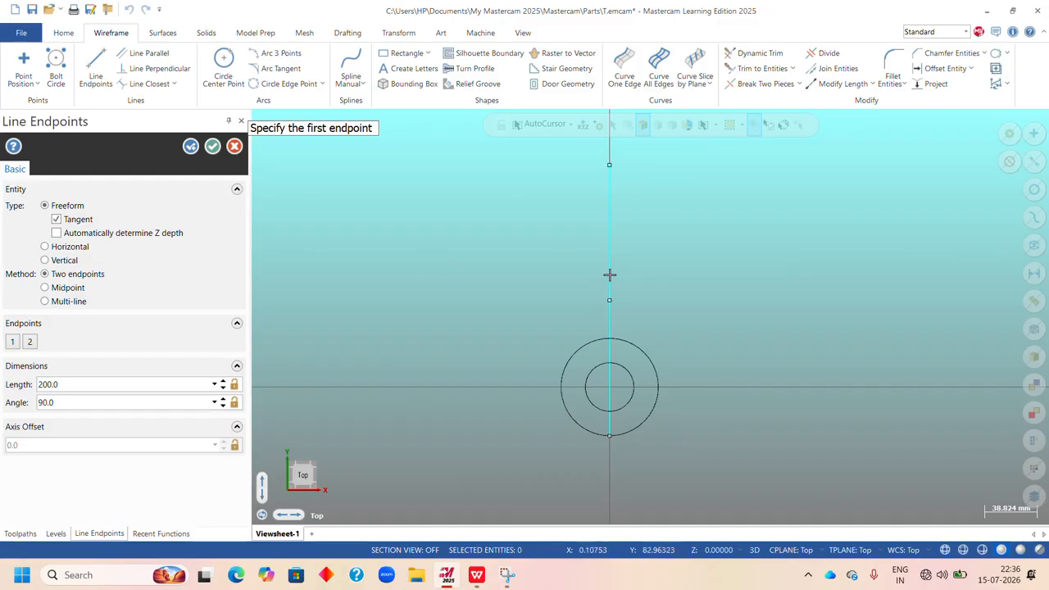
pyautogui.click(212, 147)
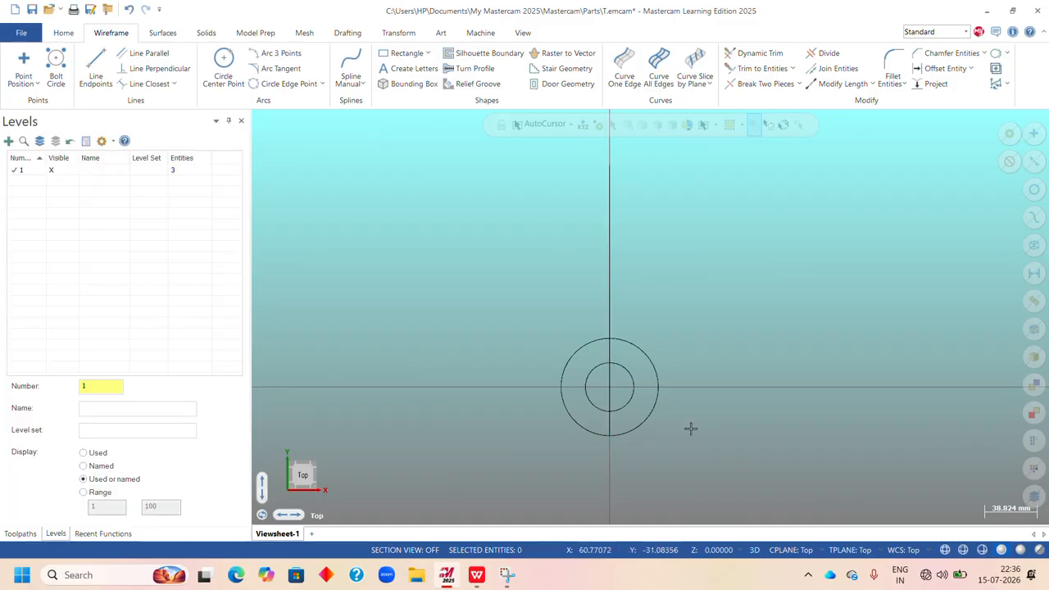
pyautogui.click(549, 124)
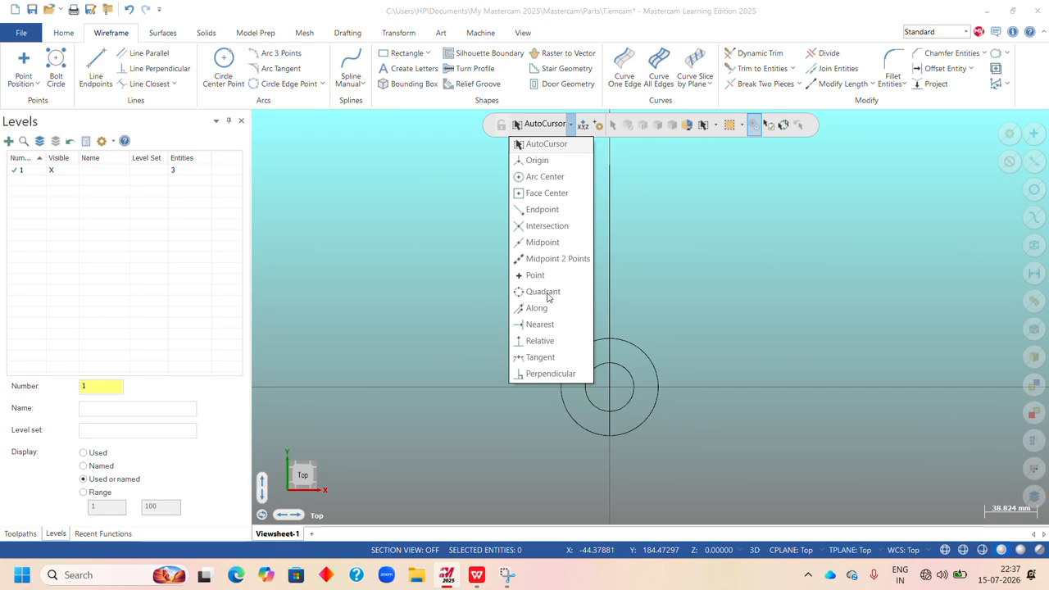
pyautogui.scroll(-2, 758, 312)
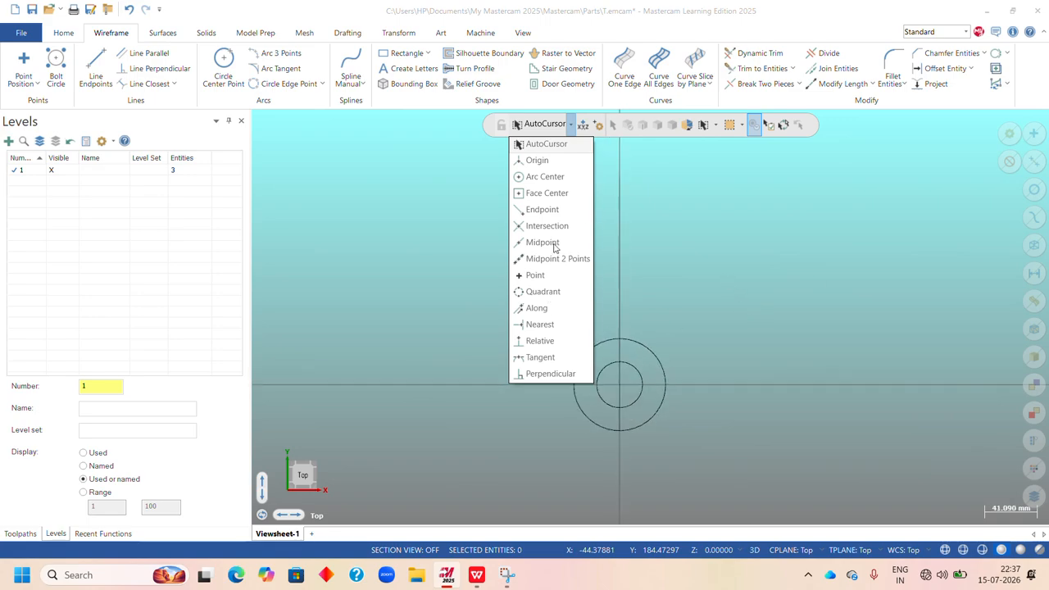
pyautogui.click(542, 342)
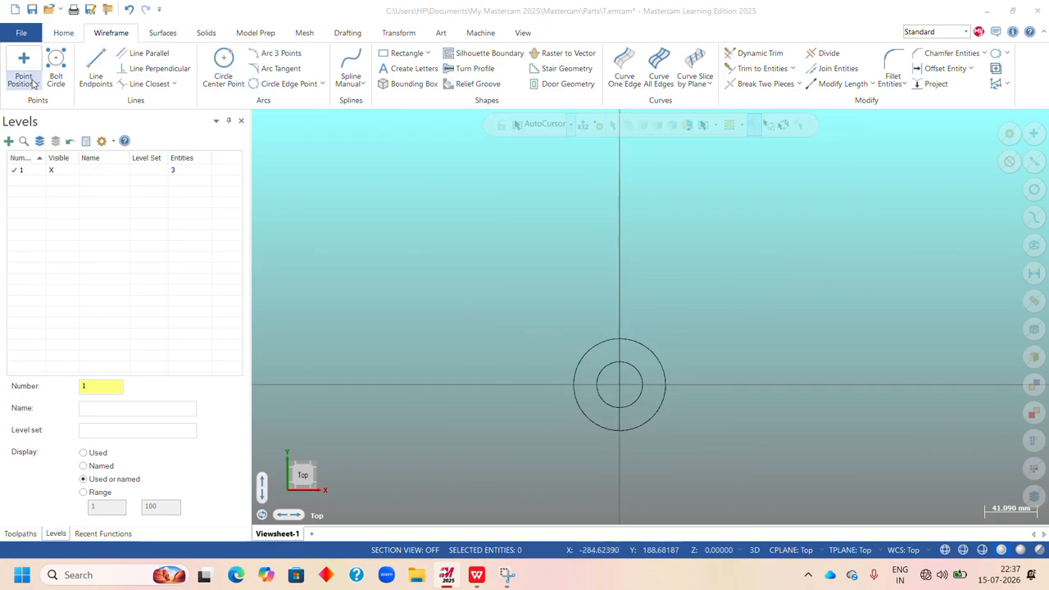
# Draw a 200 mm horizontal line at 0° from the left quadrant of the 36 mm radius circle, running through the origin.
pyautogui.click(96, 70)
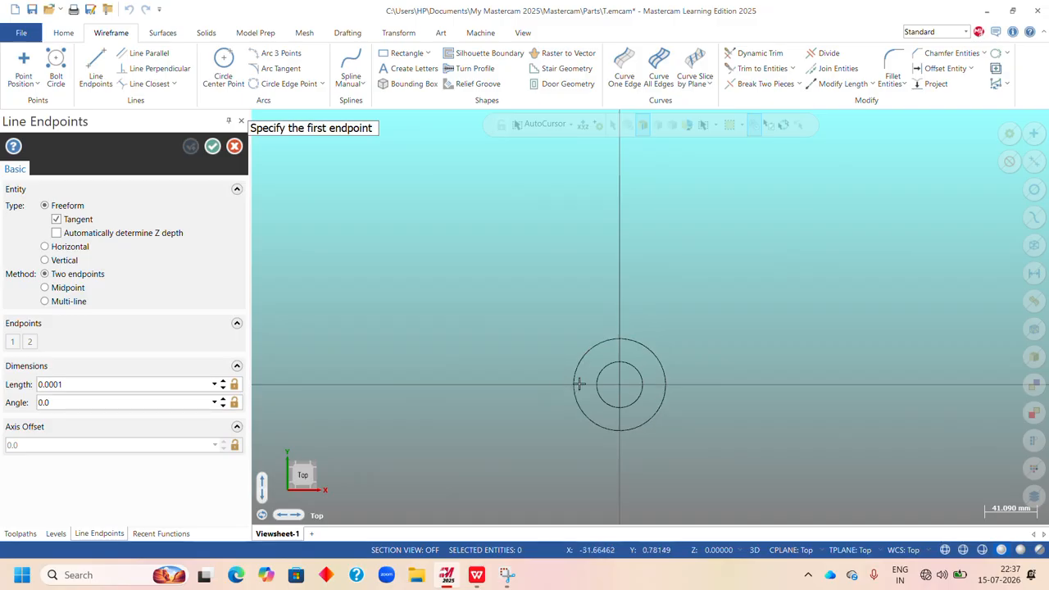
pyautogui.click(556, 125)
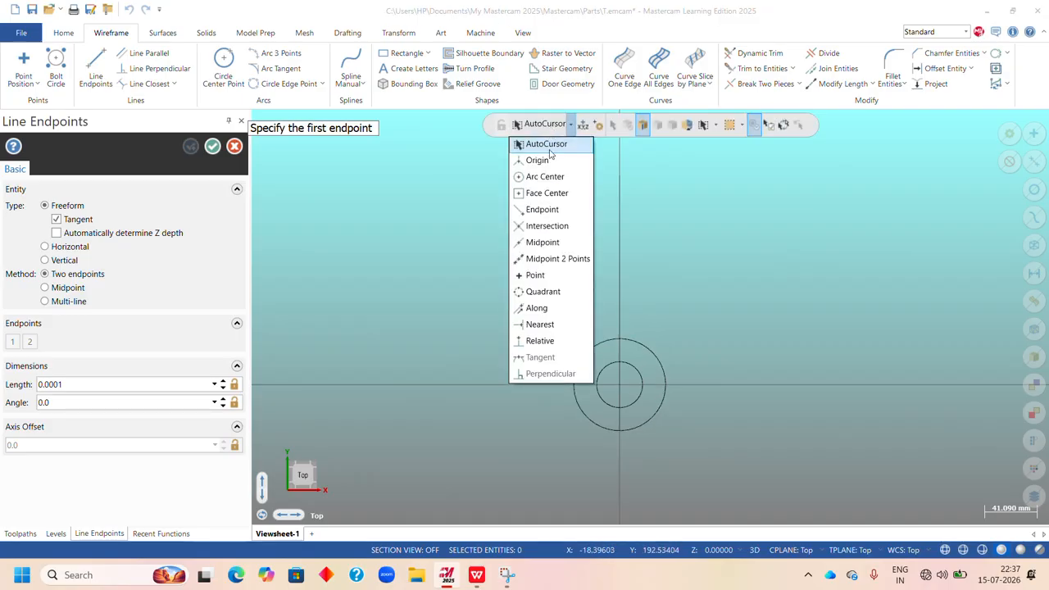
pyautogui.click(546, 290)
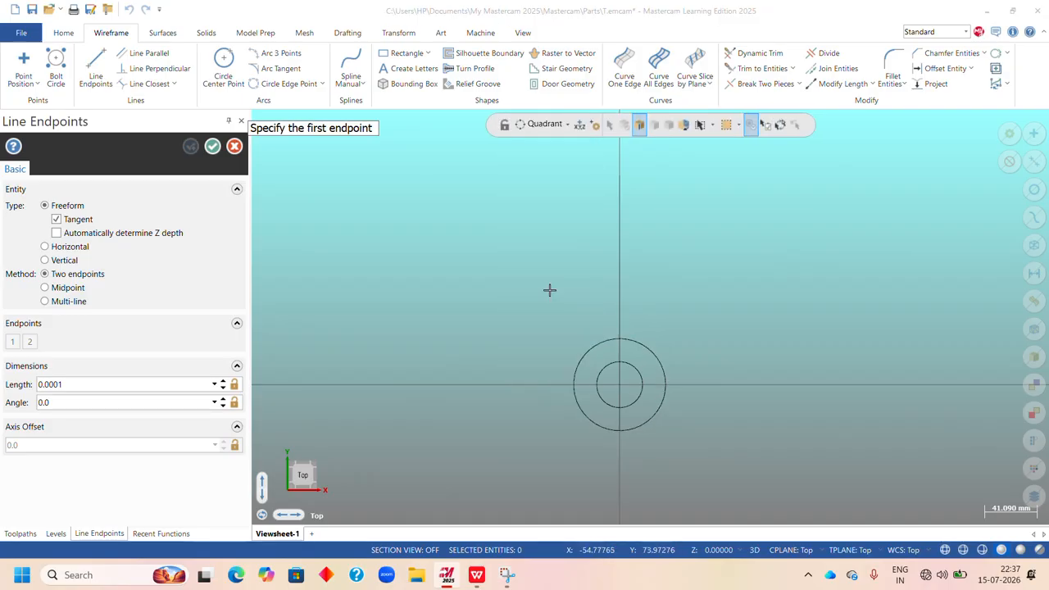
pyautogui.click(574, 387)
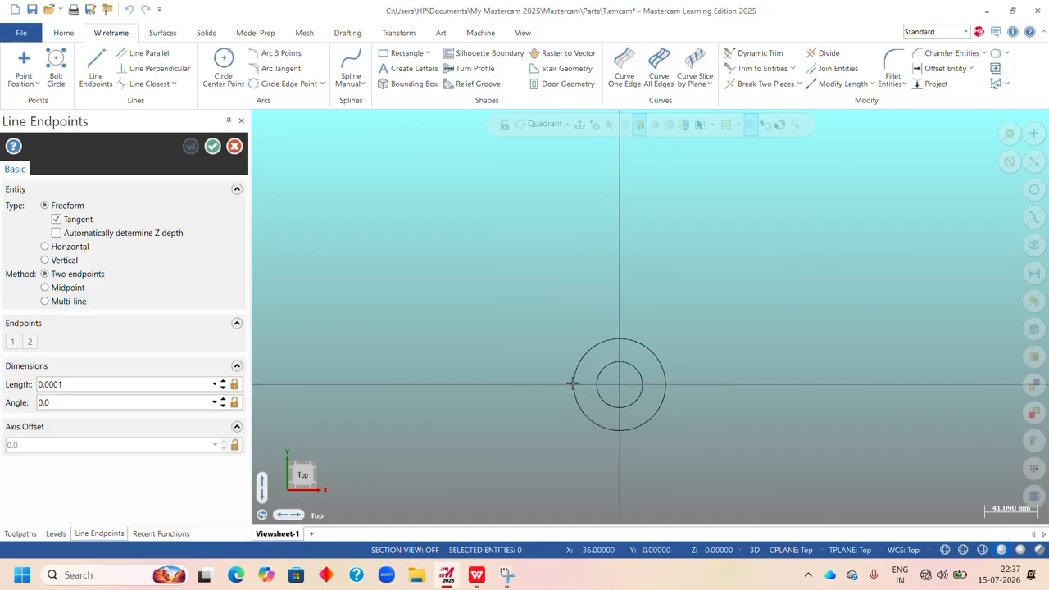
pyautogui.click(897, 385)
pyautogui.doubleClick(115, 384)
pyautogui.write('200')
pyautogui.press('Return')
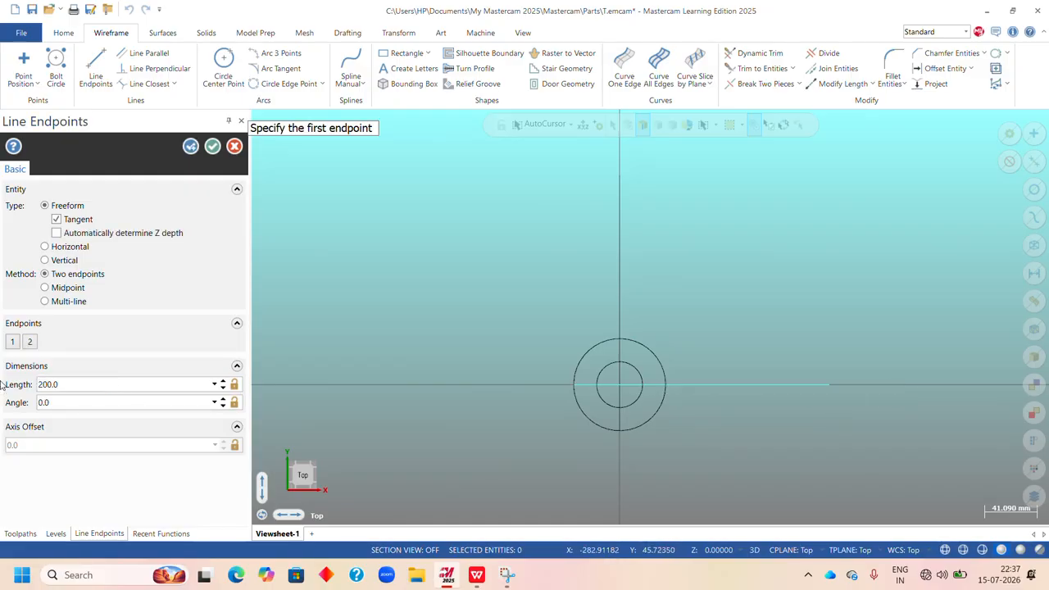
pyautogui.click(213, 146)
# Switch to the exercises sheet PDF in WPS Office to check the Upright drawing in Exercise 8.
pyautogui.scroll(-4, 293, 328)
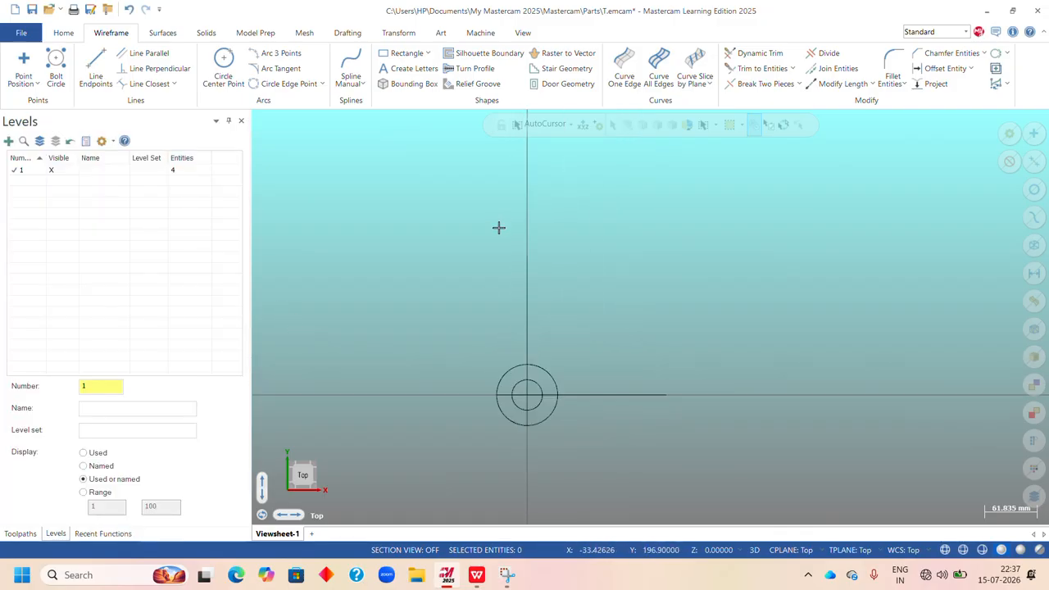
pyautogui.scroll(1, 496, 332)
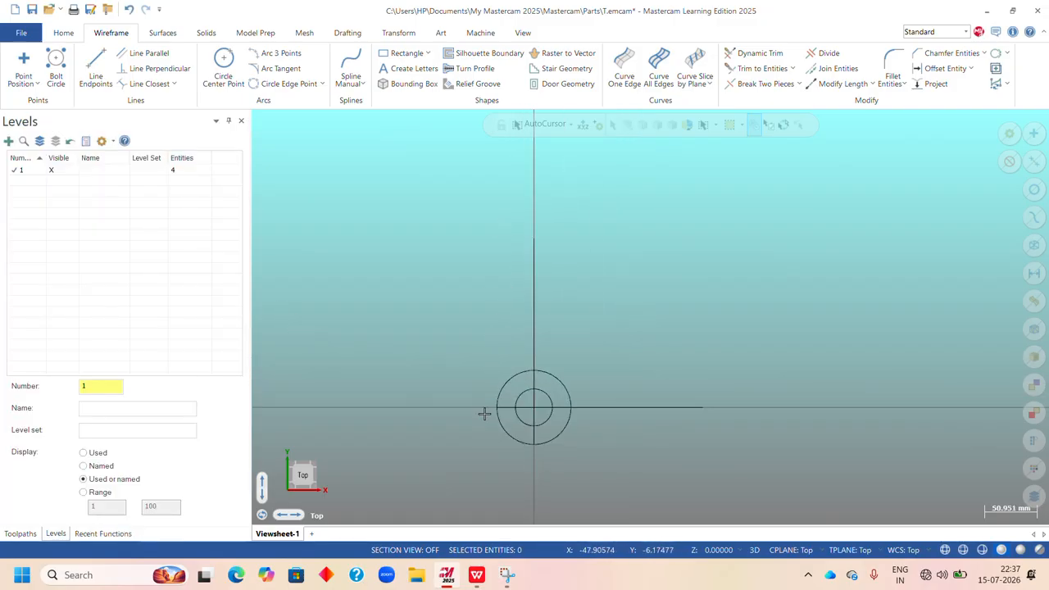
pyautogui.scroll(-1, 459, 424)
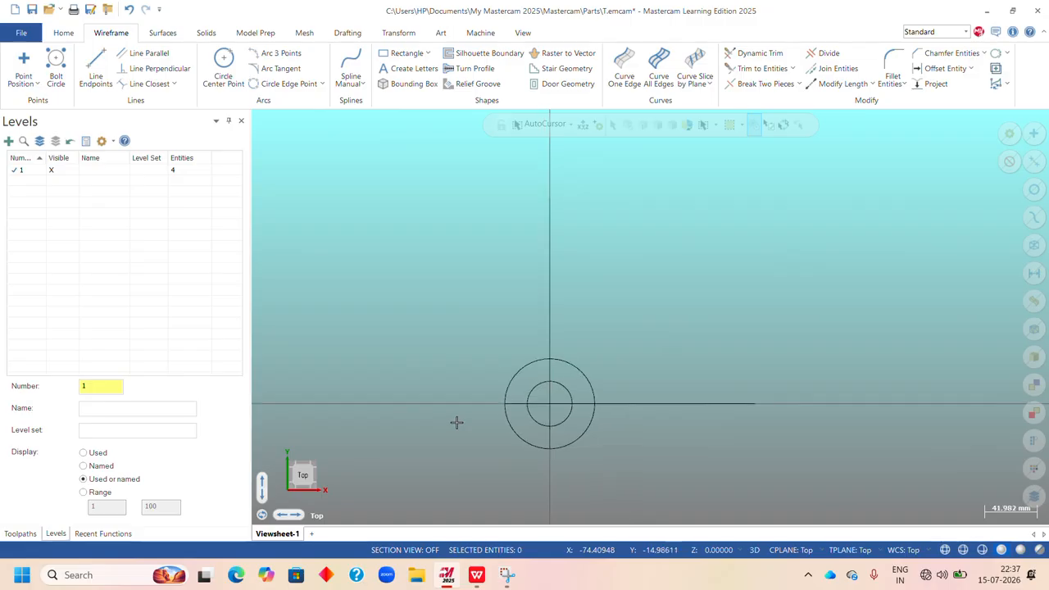
pyautogui.scroll(1, 460, 467)
pyautogui.scroll(1, 481, 450)
pyautogui.scroll(1, 481, 450)
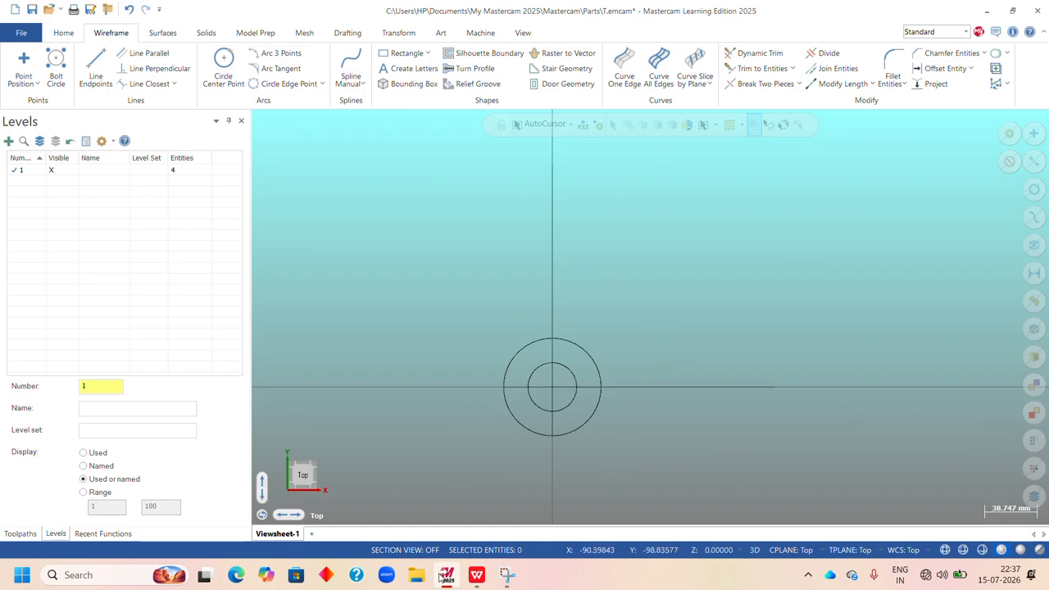
pyautogui.click(477, 576)
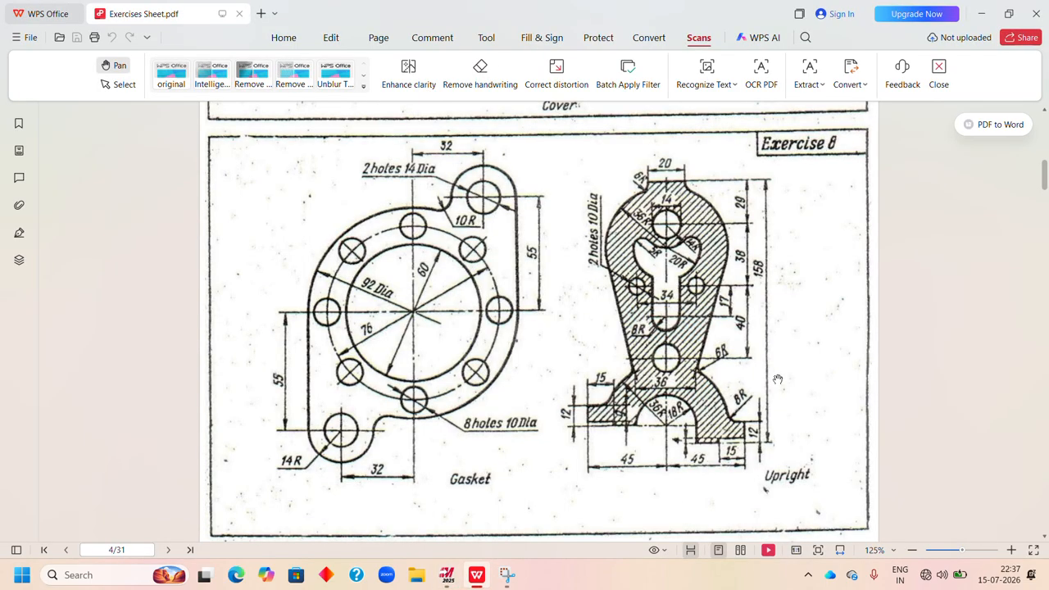
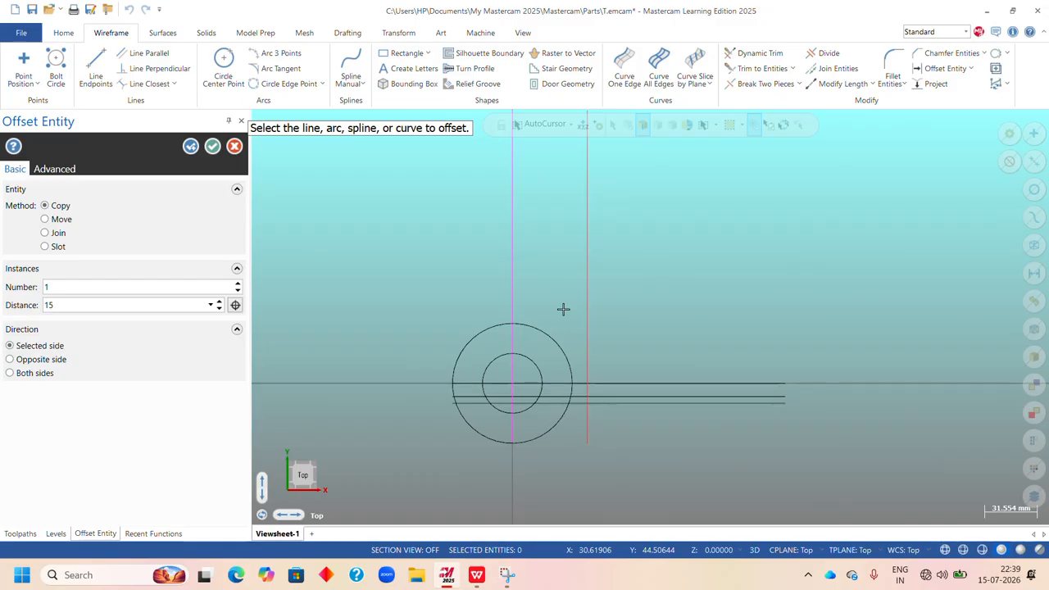
# Offset the outer vertical line 15 mm toward the circles as a copy.
pyautogui.press('Return')
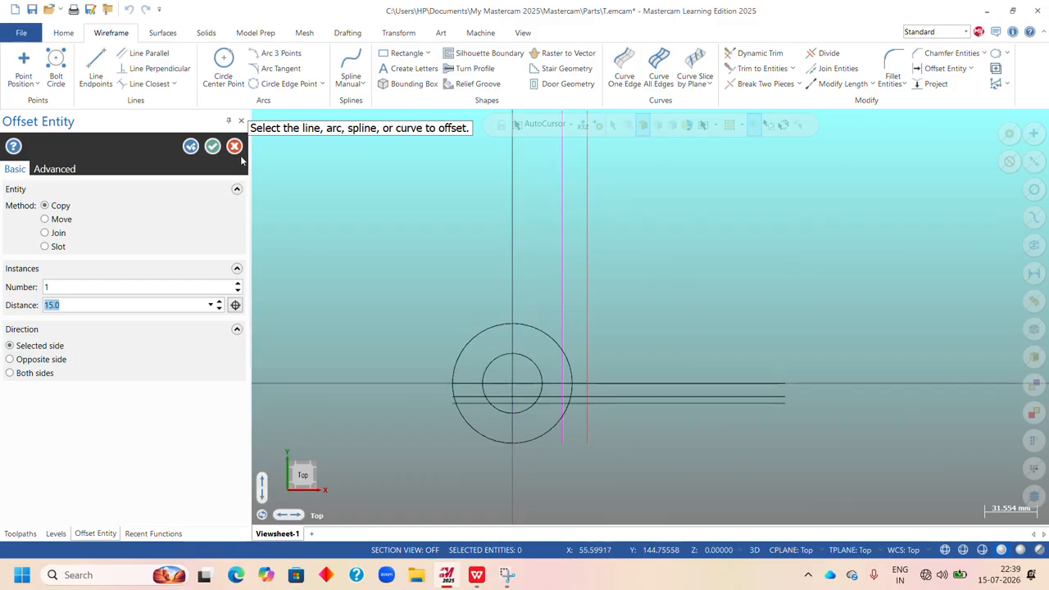
pyautogui.click(212, 147)
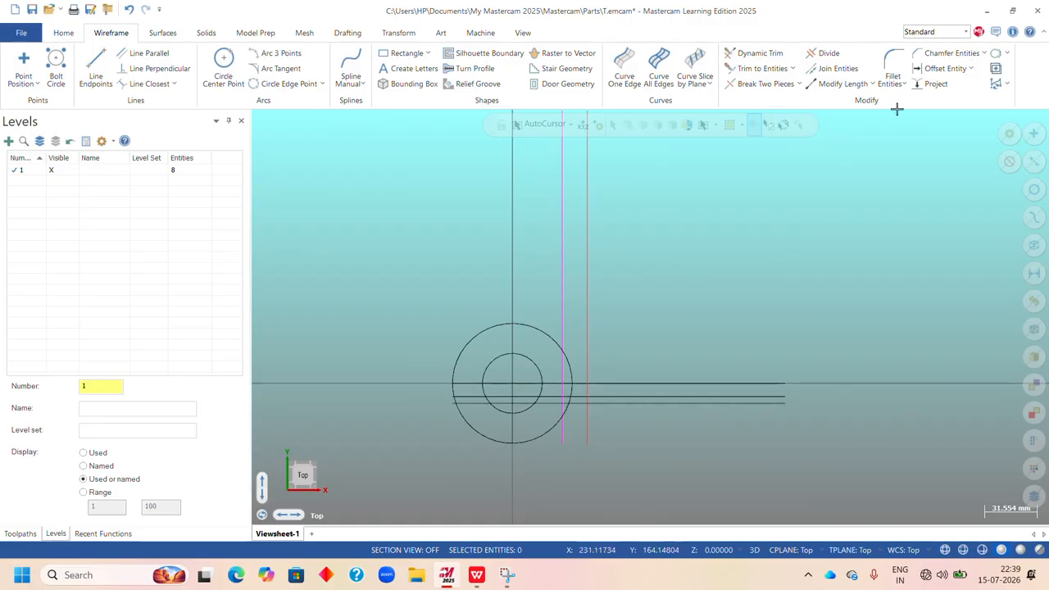
# Trim the three horizontal lines back to the outer vertical line with Divide.
pyautogui.click(826, 54)
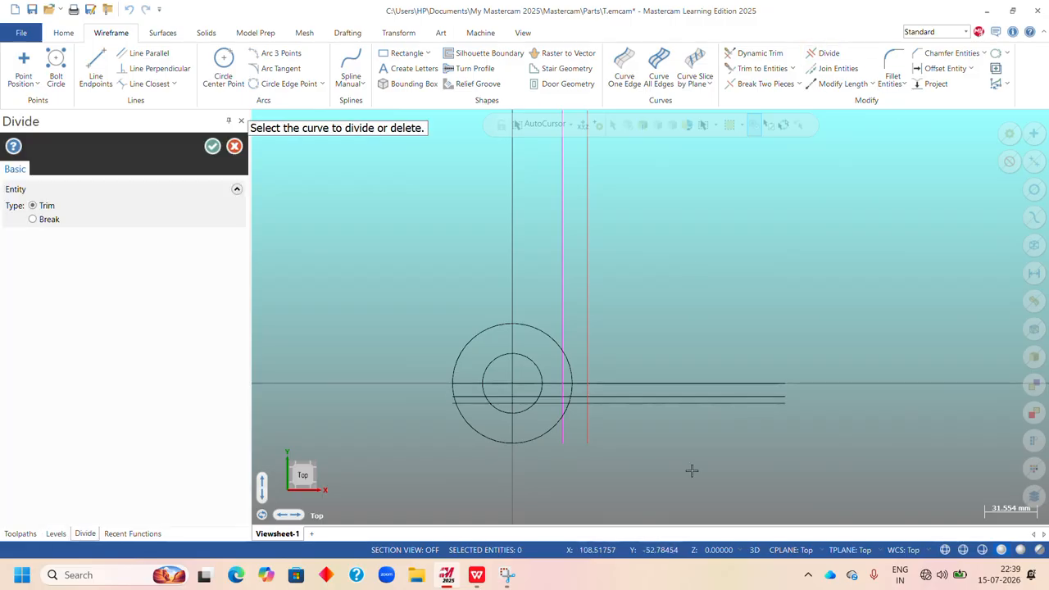
pyautogui.click(656, 402)
pyautogui.click(662, 397)
pyautogui.click(666, 382)
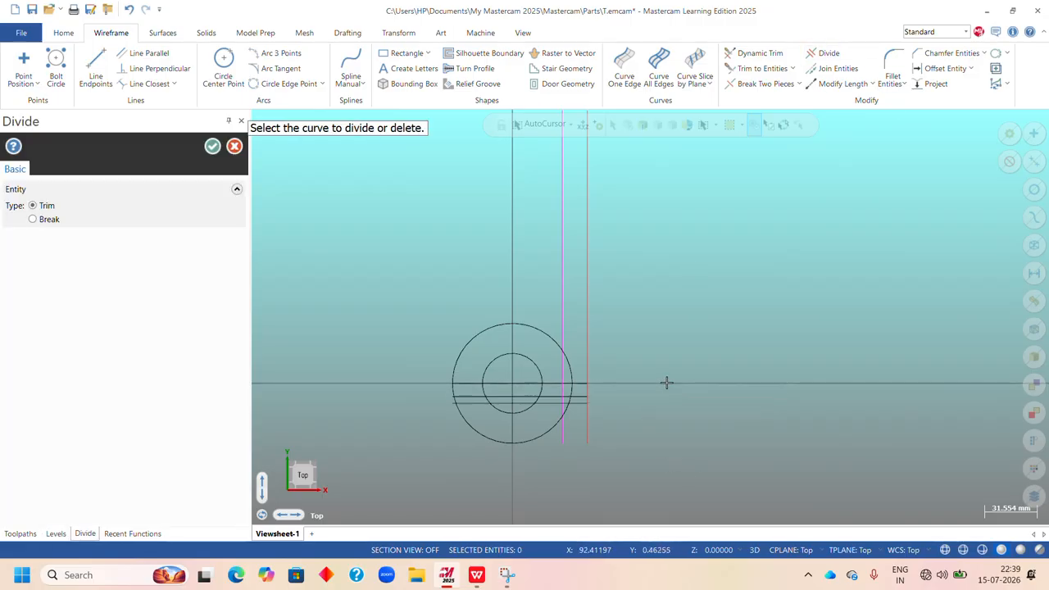
pyautogui.click(211, 148)
# Switch to the exercises sheet PDF in WPS Office to check the Upright's base radii, and return to Mastercam.
pyautogui.scroll(3, 523, 389)
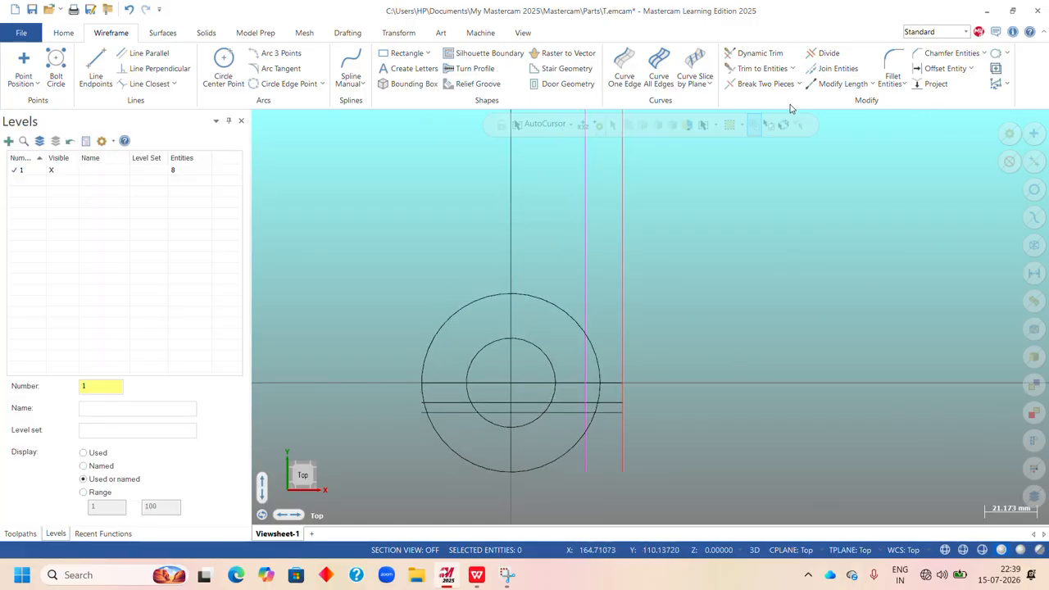
pyautogui.click(479, 579)
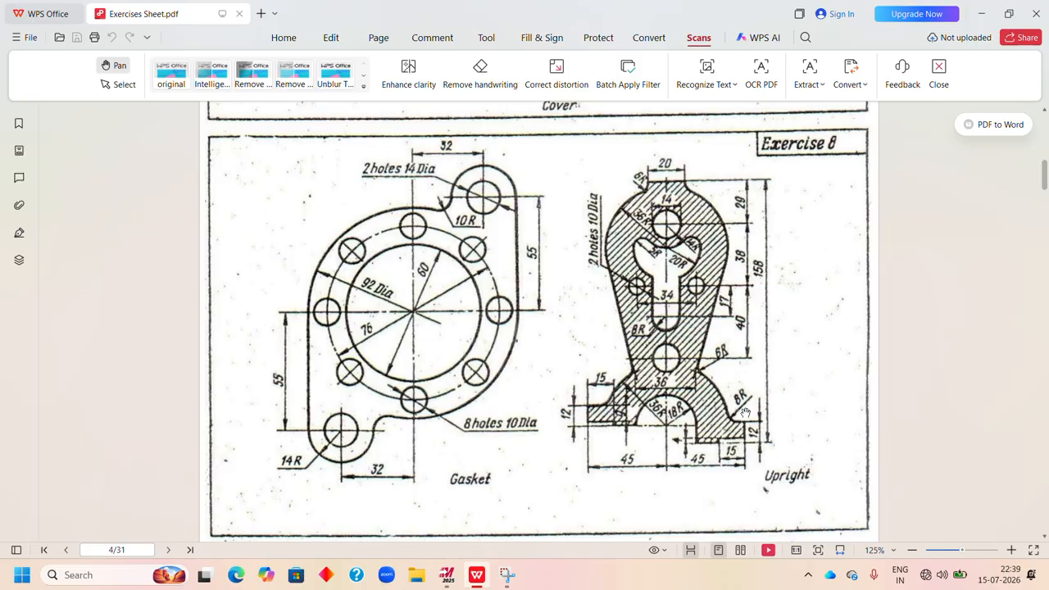
pyautogui.click(447, 575)
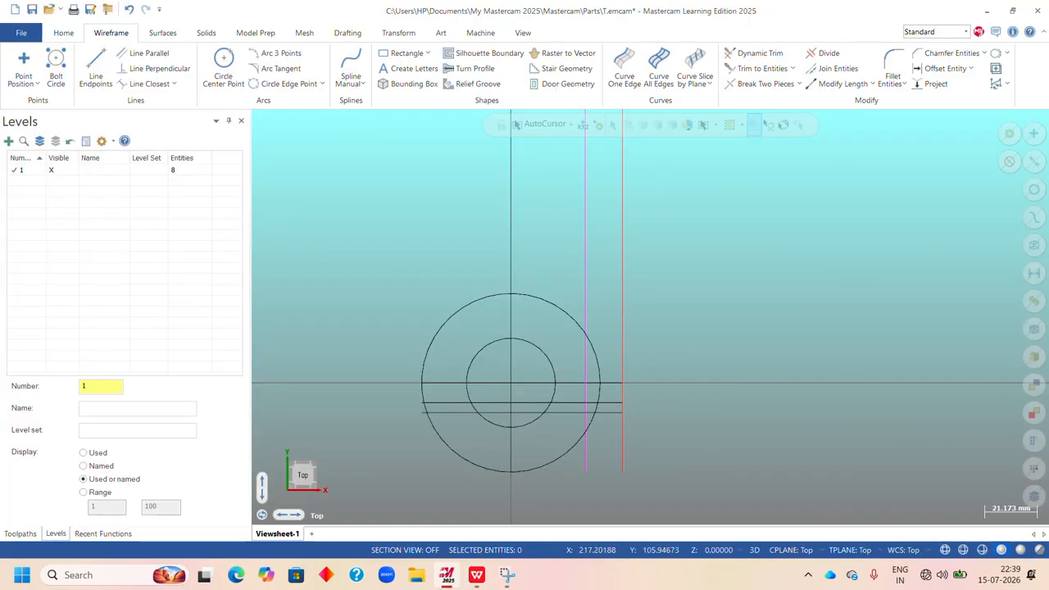
# Create an 8 mm radius fillet between the 36 mm radius circle and the horizontal line through the origin, near the outer vertical line.
pyautogui.click(890, 64)
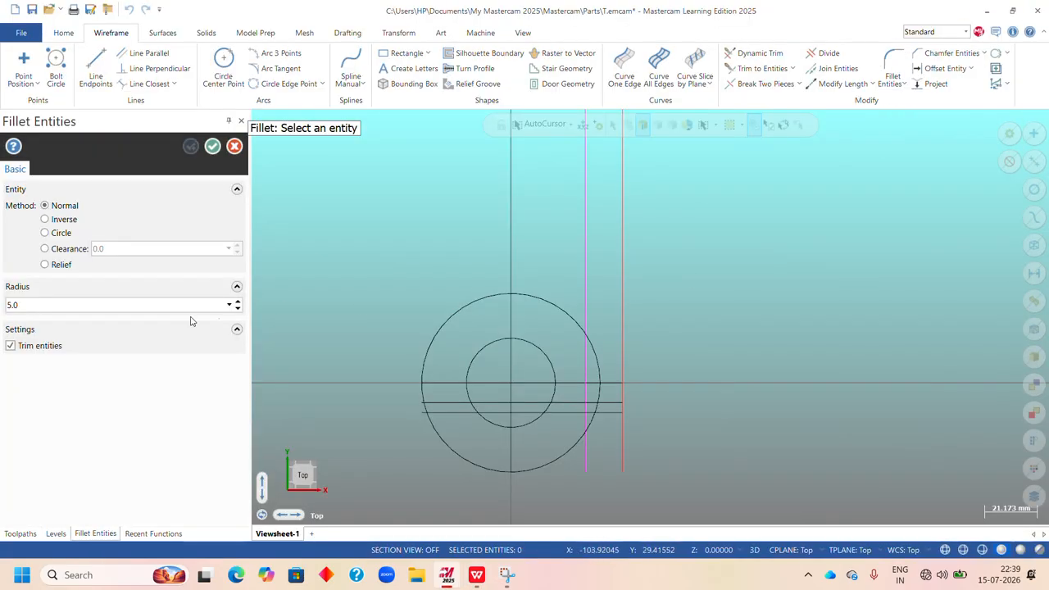
pyautogui.moveTo(88, 304); pyautogui.dragTo(3, 314)
pyautogui.scroll(5, 597, 423)
pyautogui.scroll(2, 597, 424)
pyautogui.scroll(-4, 597, 423)
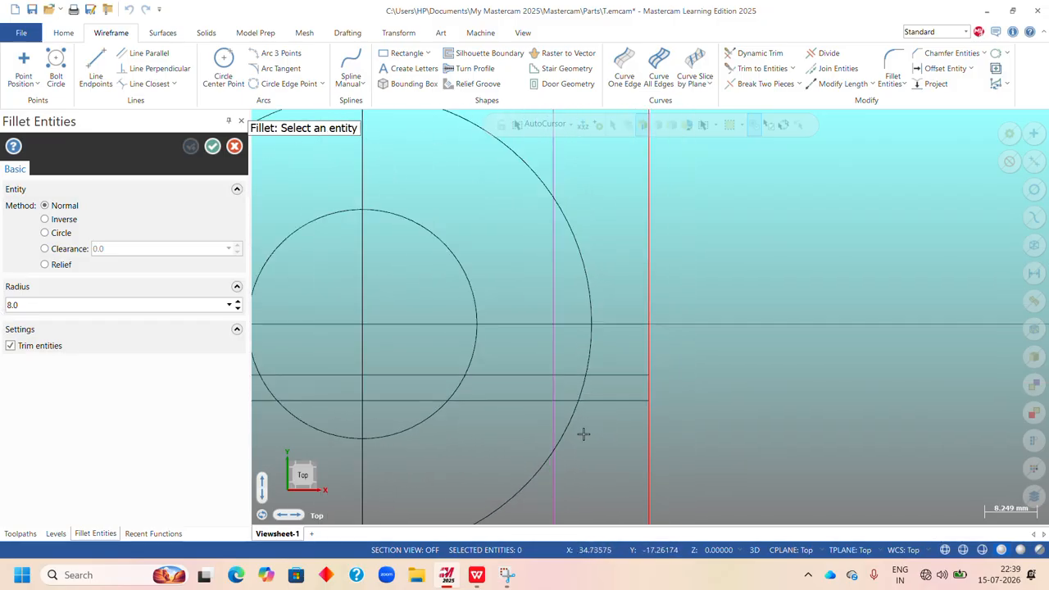
pyautogui.click(586, 278)
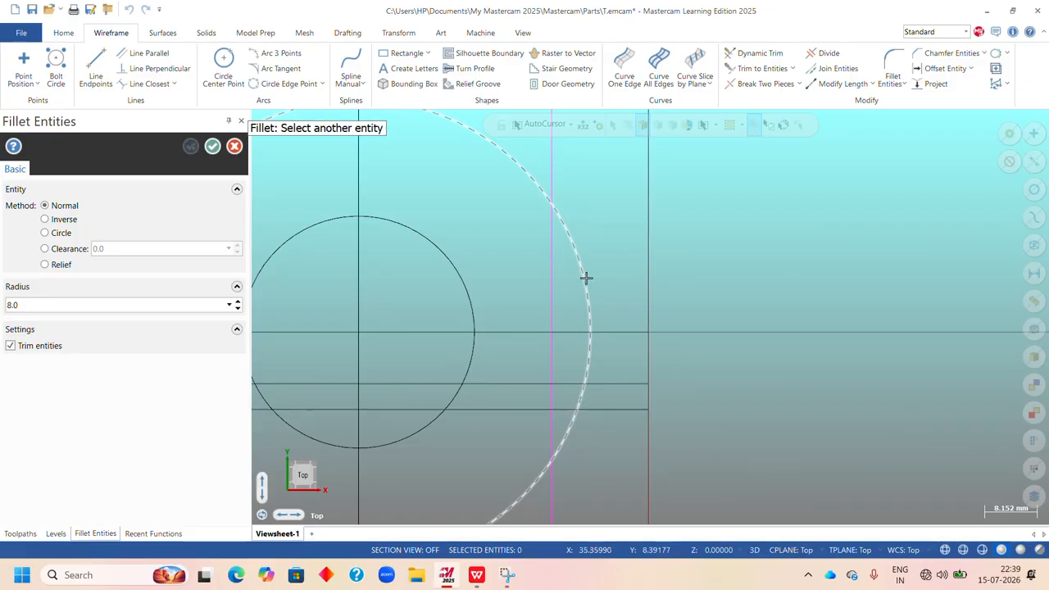
pyautogui.scroll(1, 646, 333)
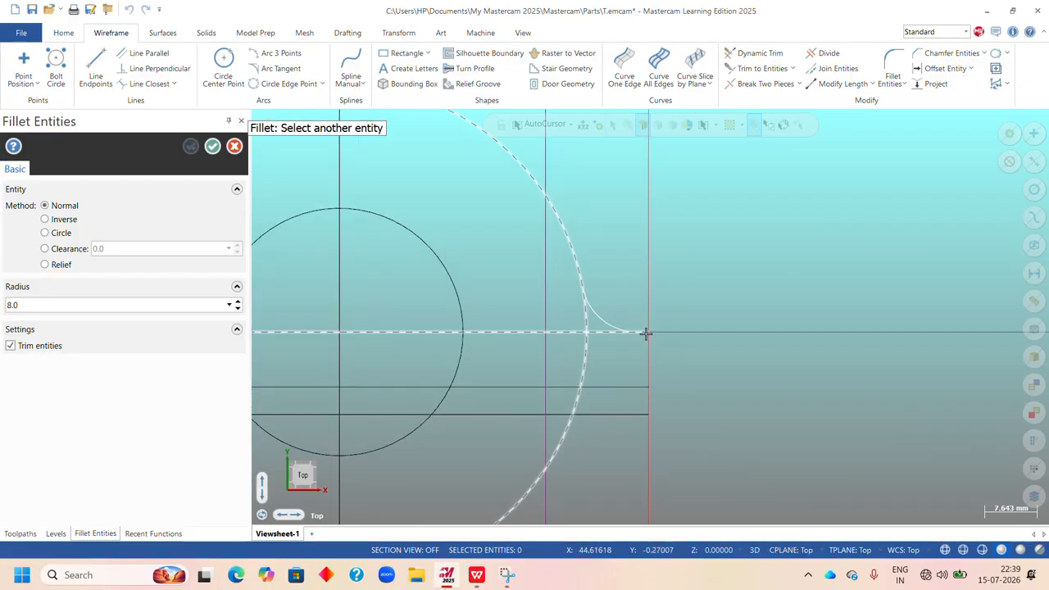
pyautogui.scroll(2, 645, 333)
pyautogui.click(640, 329)
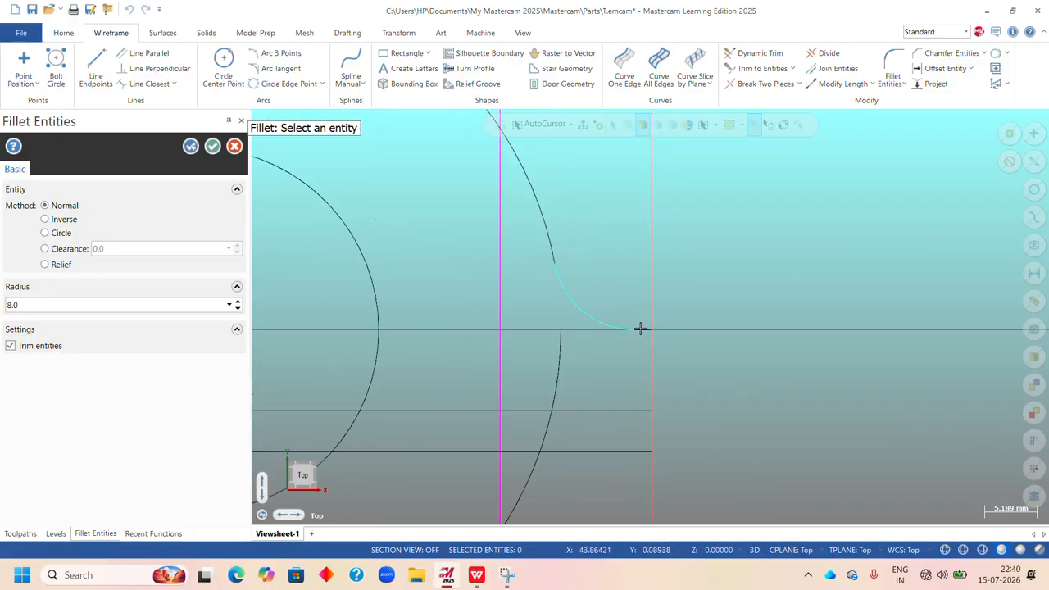
# Turn off entity trimming for the 8 mm fillet so the circle and horizontal line stay whole, and accept it.
pyautogui.scroll(-3, 639, 320)
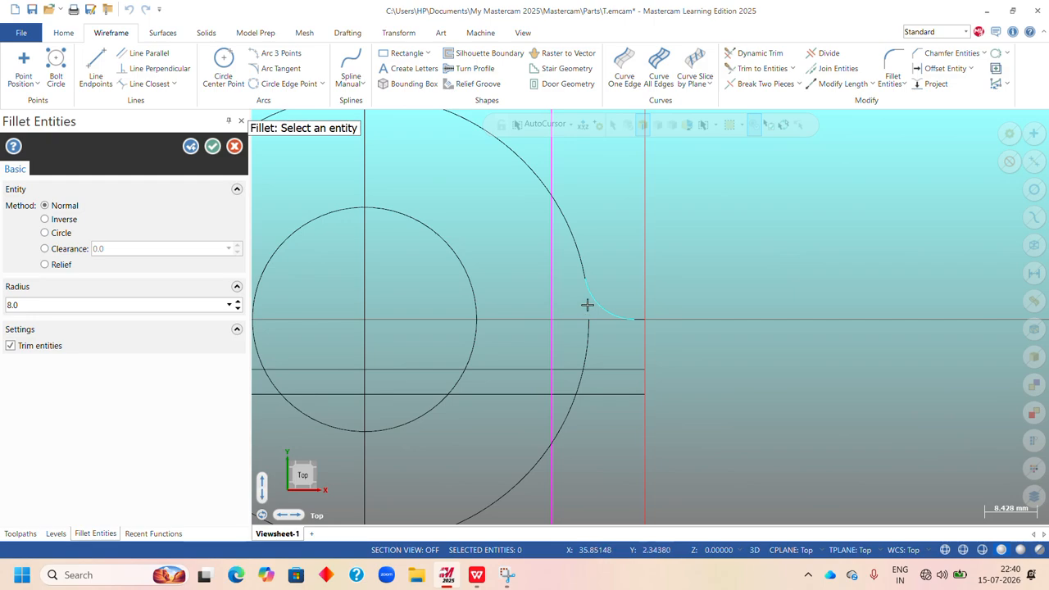
pyautogui.scroll(2, 586, 313)
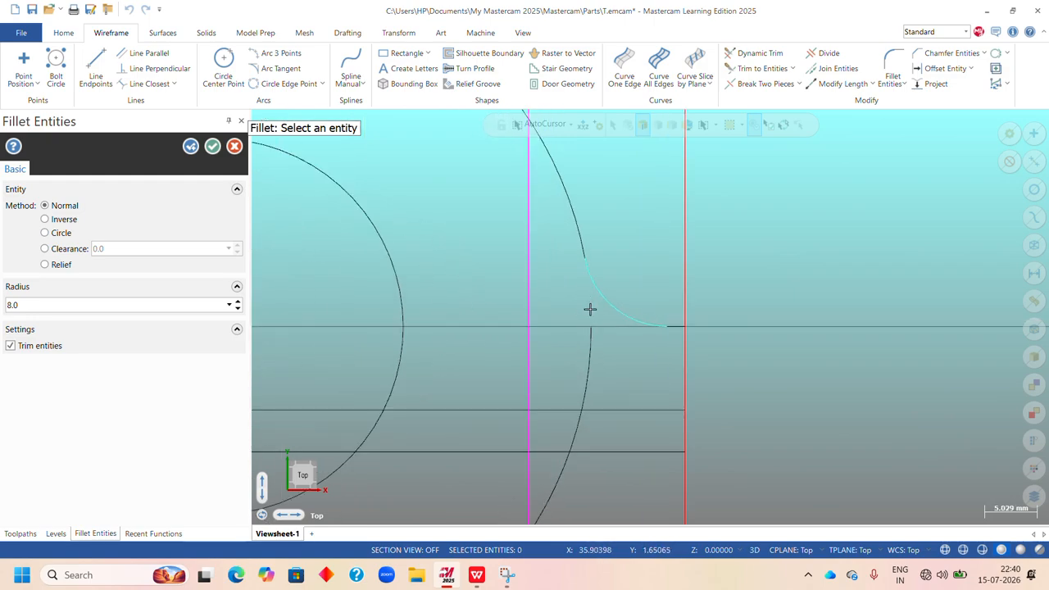
pyautogui.click(10, 347)
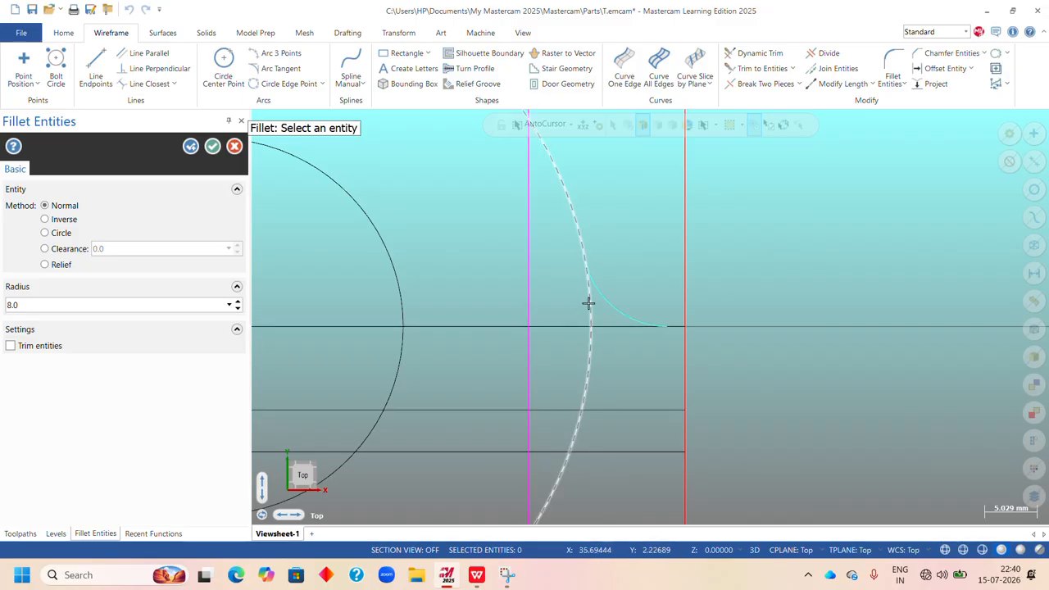
pyautogui.click(212, 146)
# Start the Divide tool in trim mode, check the Upright's base in the WPS Office exercises sheet PDF, and return to Mastercam.
pyautogui.scroll(-4, 738, 324)
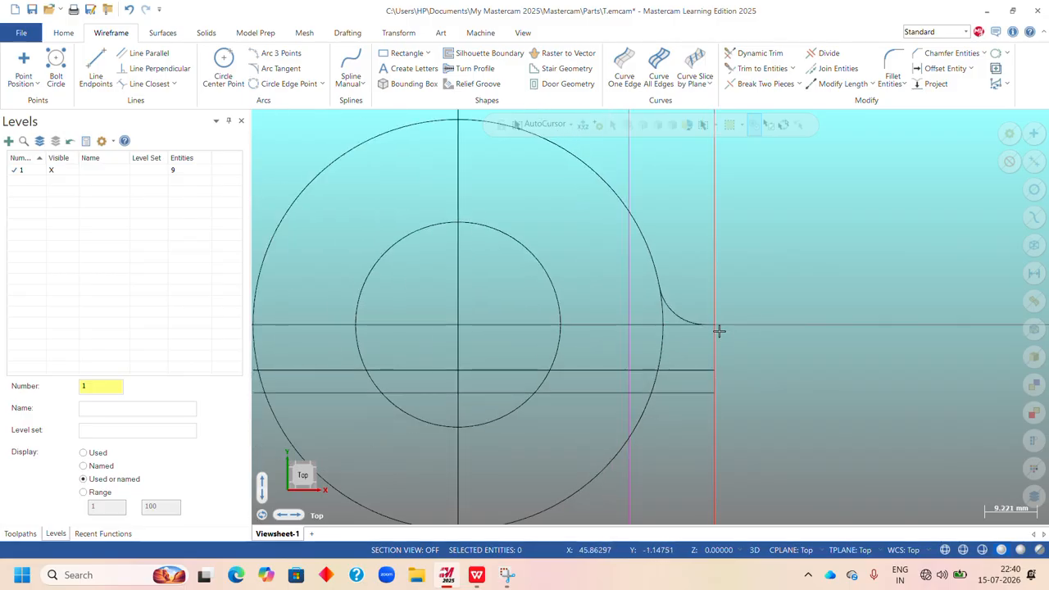
pyautogui.scroll(1, 668, 326)
pyautogui.scroll(-4, 603, 419)
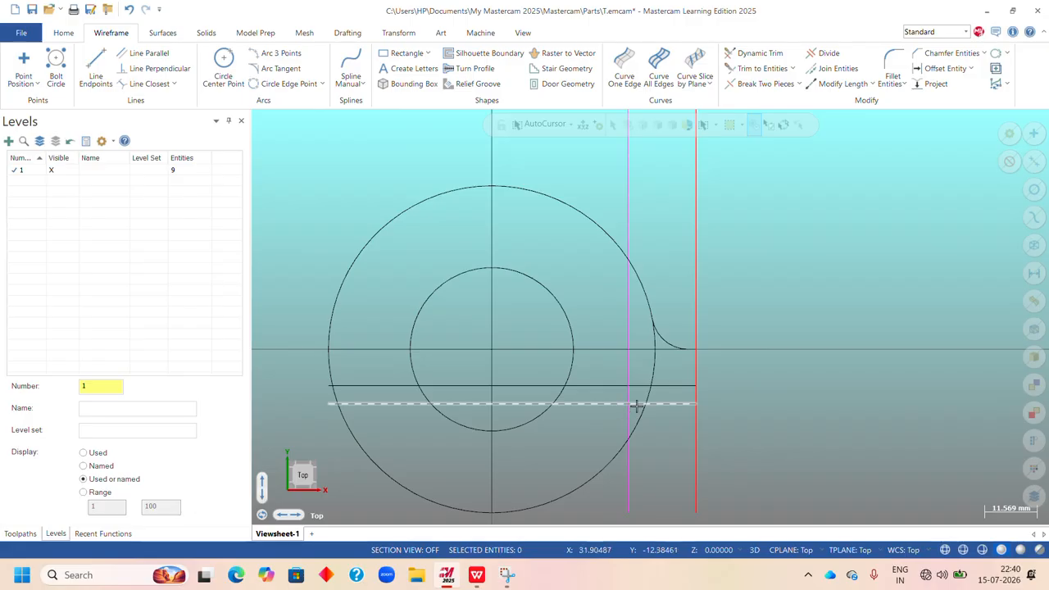
pyautogui.scroll(2, 721, 369)
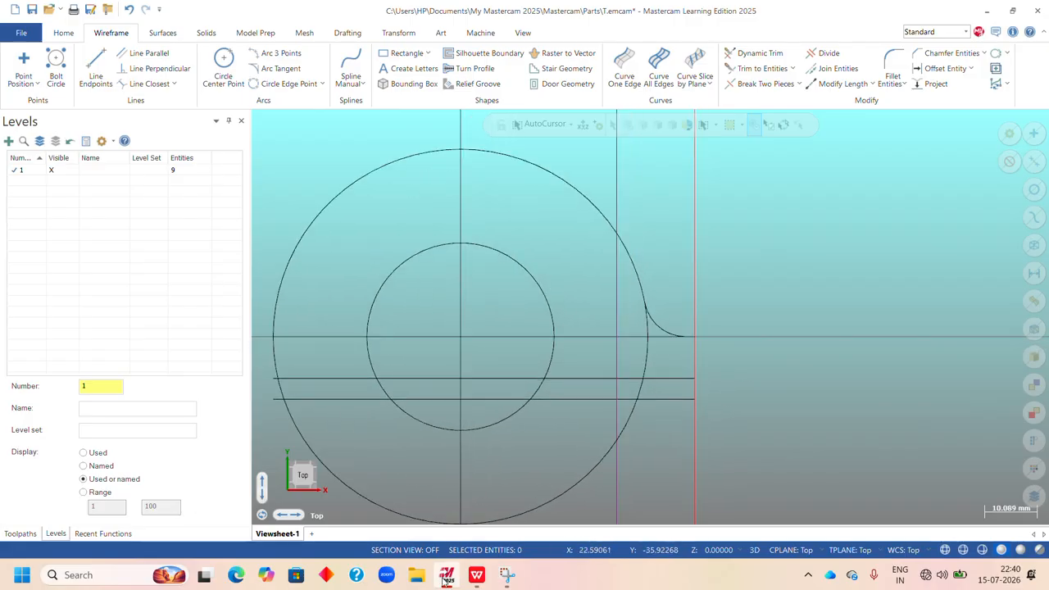
pyautogui.click(825, 52)
pyautogui.scroll(3, 659, 433)
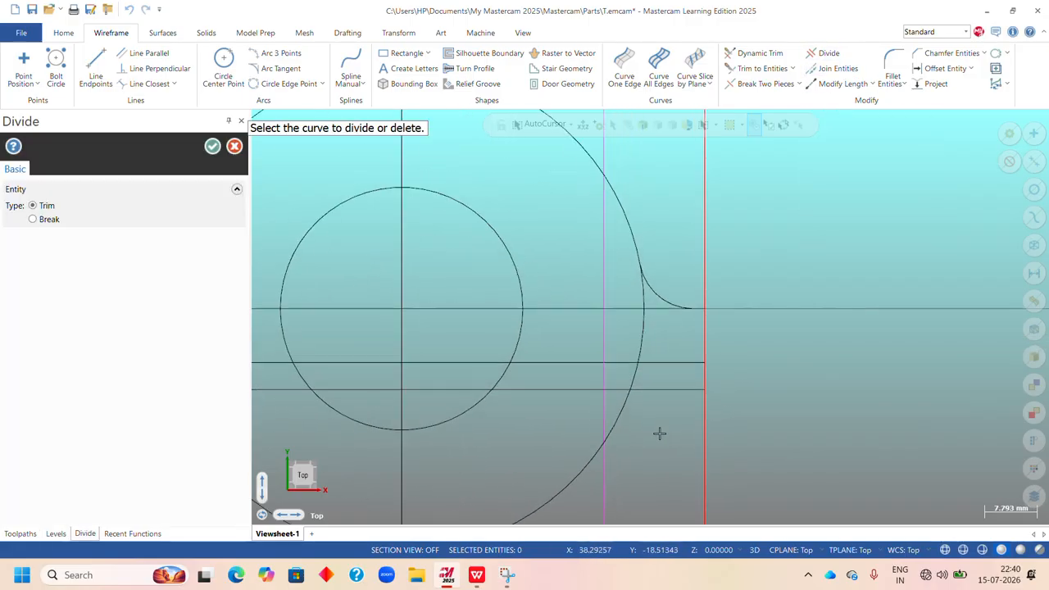
pyautogui.scroll(3, 640, 291)
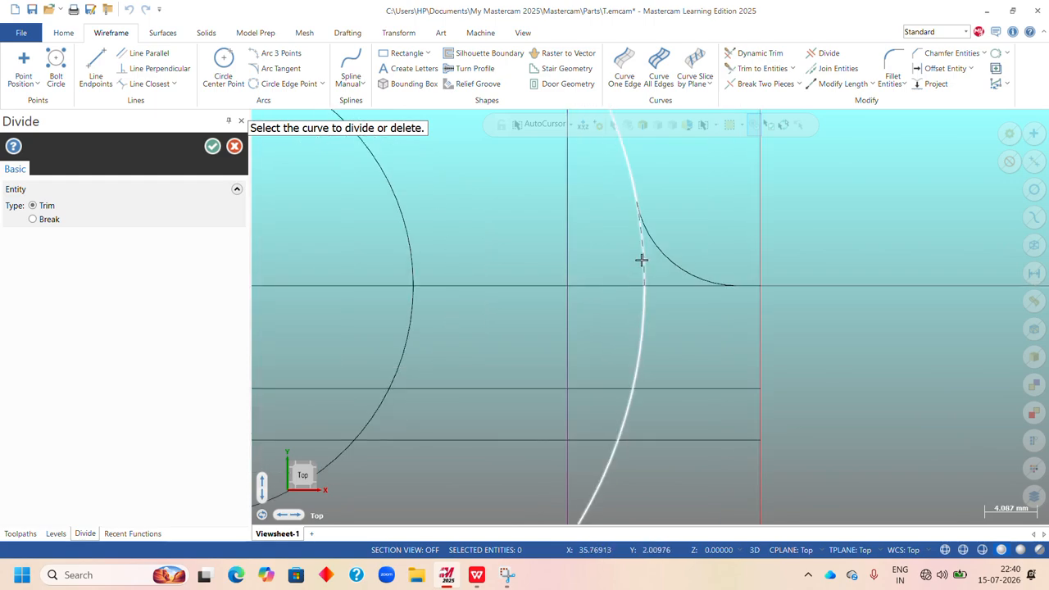
pyautogui.scroll(-5, 663, 312)
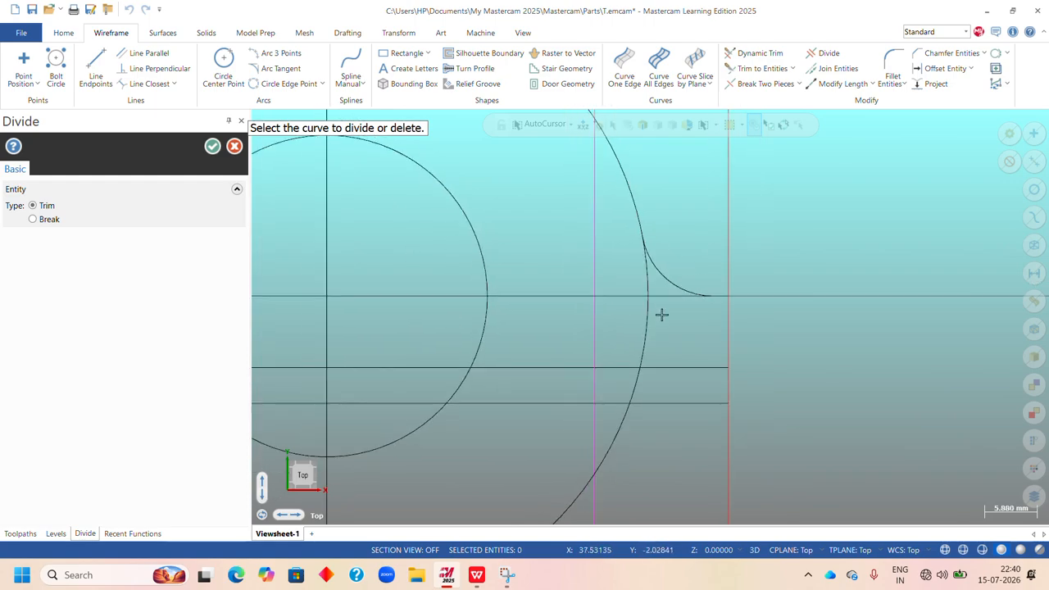
pyautogui.click(476, 574)
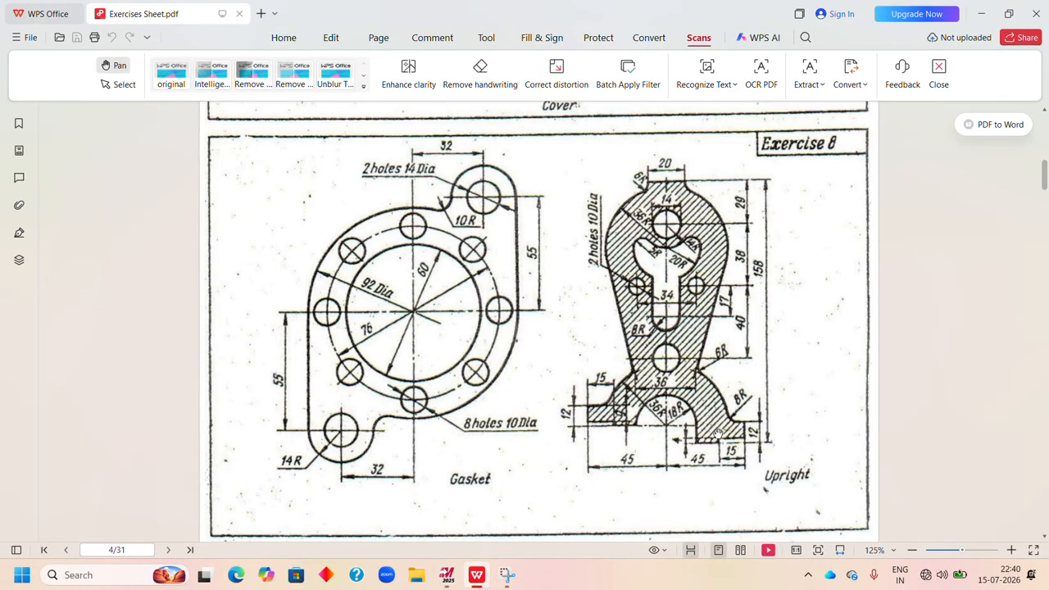
pyautogui.click(447, 574)
# Trim the lowest horizontal line back to the inner offset vertical line, and remove the 36 mm circle's arc between that vertical and the middle horizontal.
pyautogui.scroll(1, 634, 420)
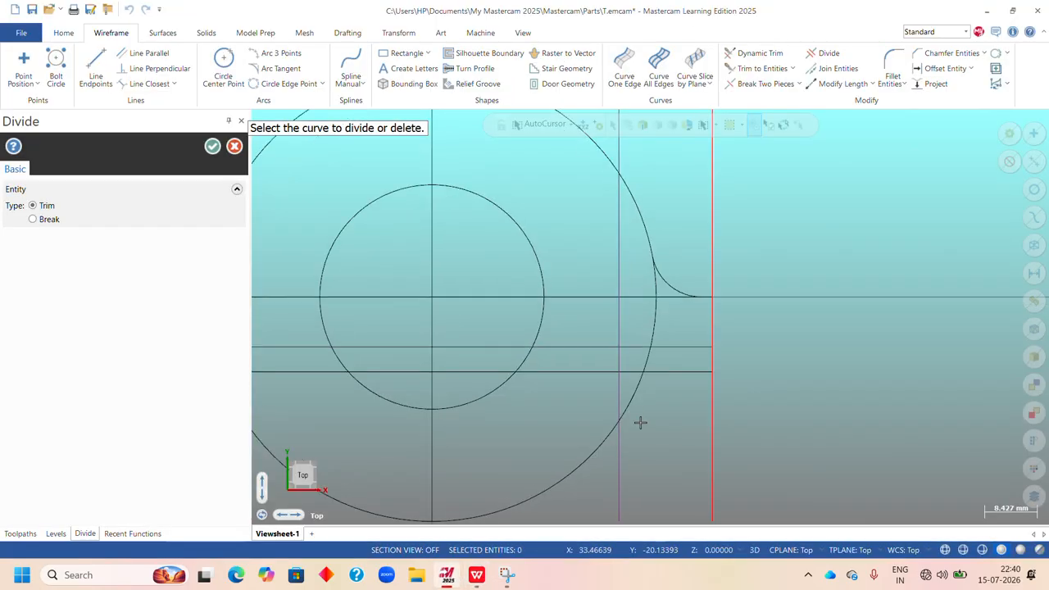
pyautogui.click(689, 371)
pyautogui.click(651, 361)
pyautogui.scroll(2, 638, 394)
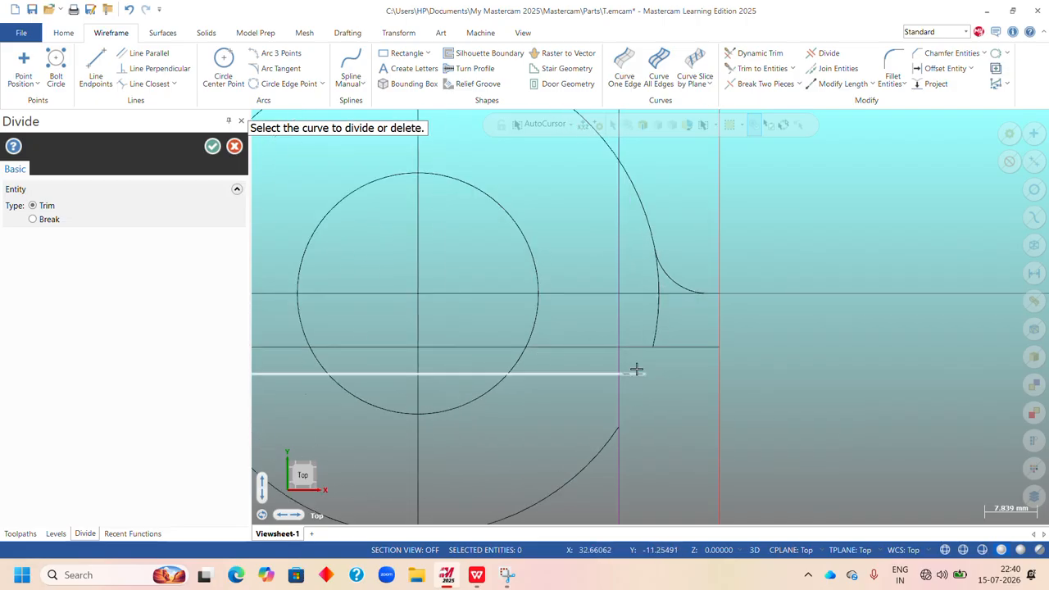
pyautogui.scroll(-2, 656, 379)
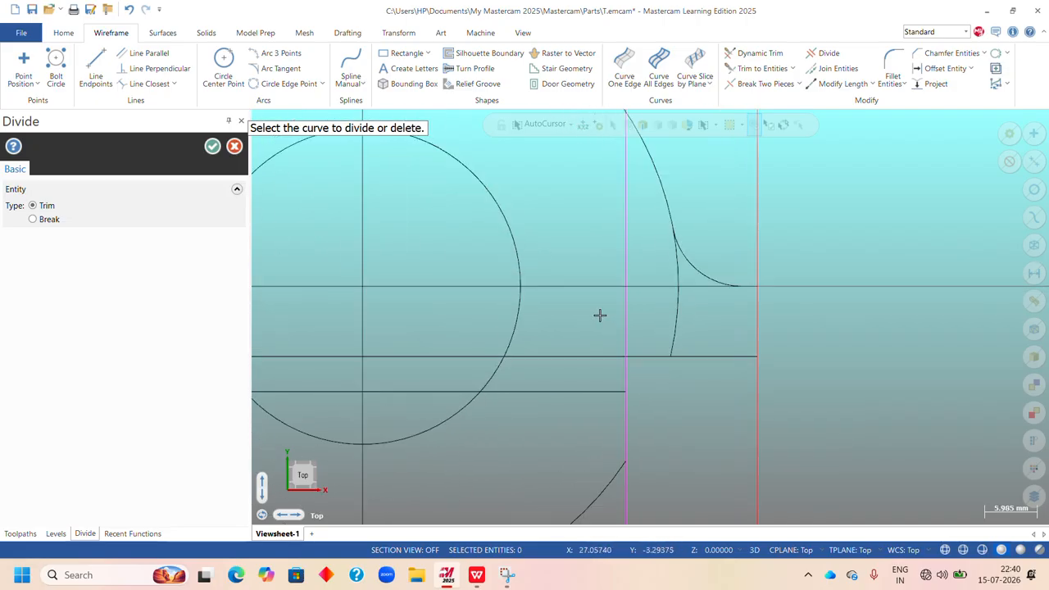
# Trim away the 36 mm radius circle's arc between the middle horizontal line and the horizontal line through the origin, and finish Divide.
pyautogui.scroll(-1, 608, 345)
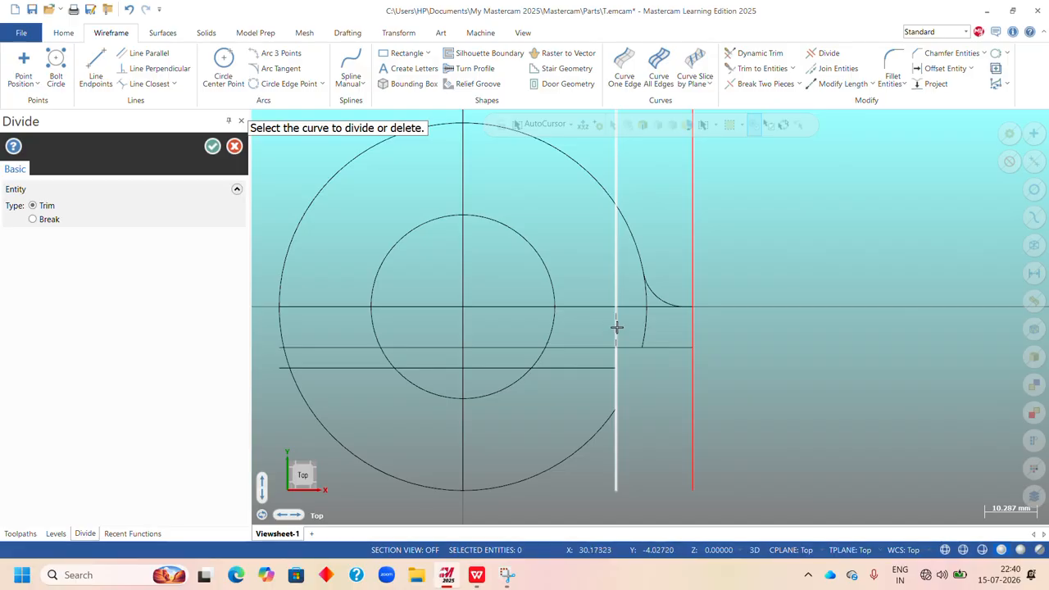
pyautogui.scroll(1, 606, 336)
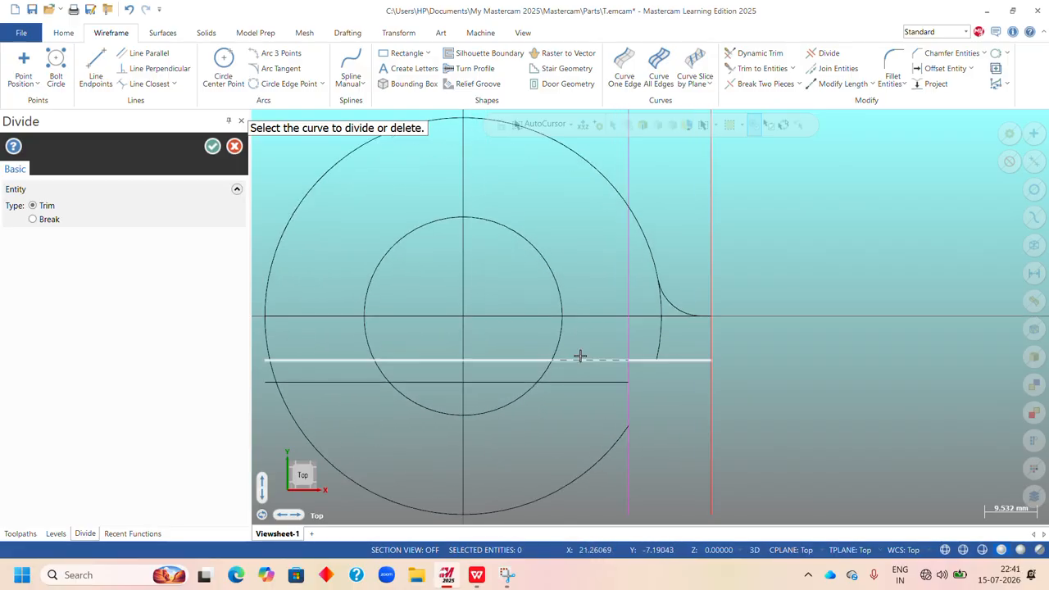
pyautogui.scroll(-3, 579, 356)
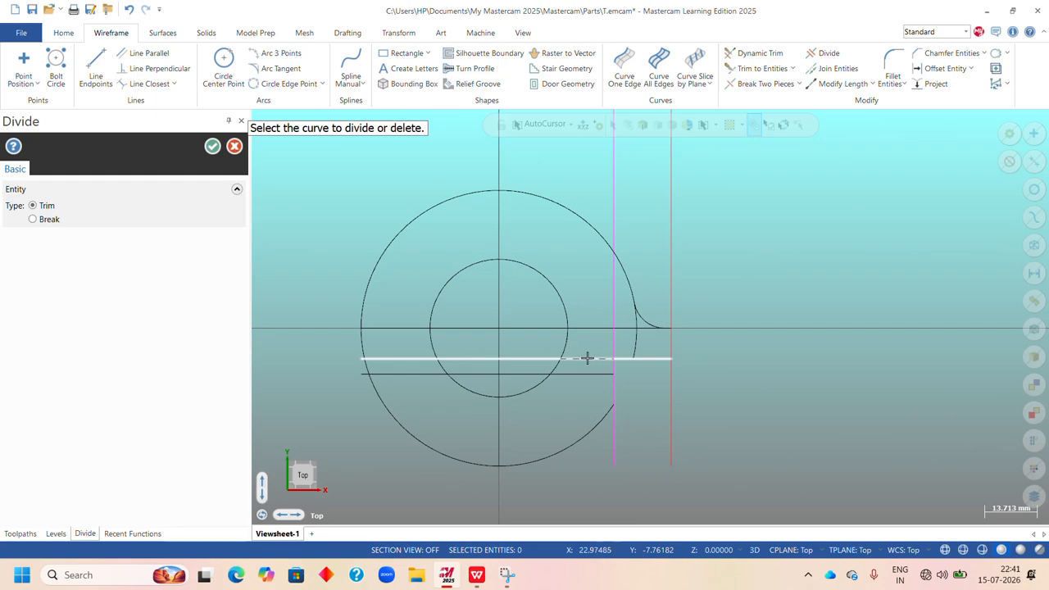
pyautogui.scroll(2, 623, 344)
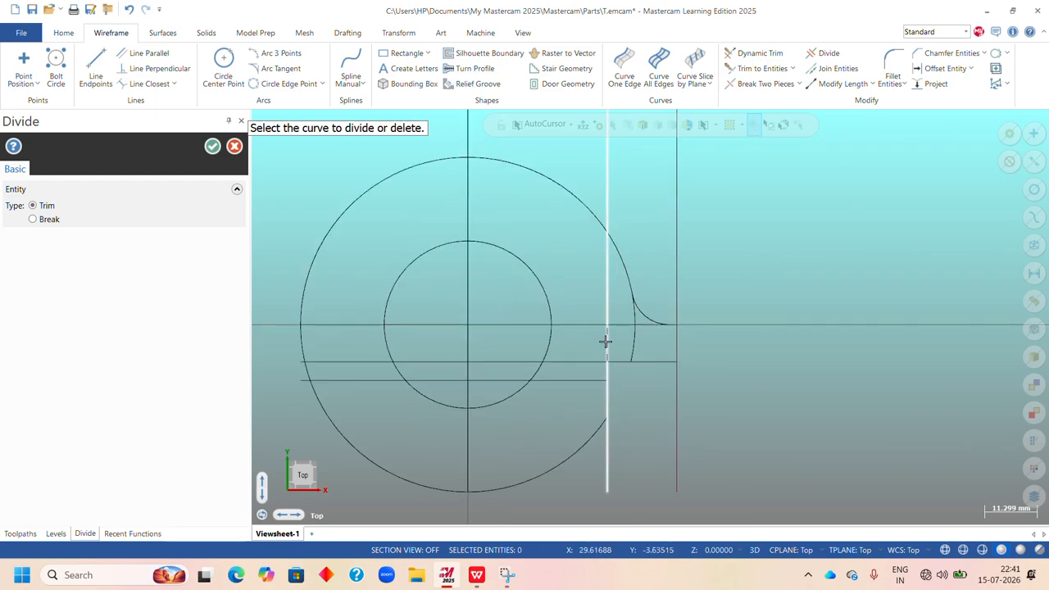
pyautogui.click(635, 345)
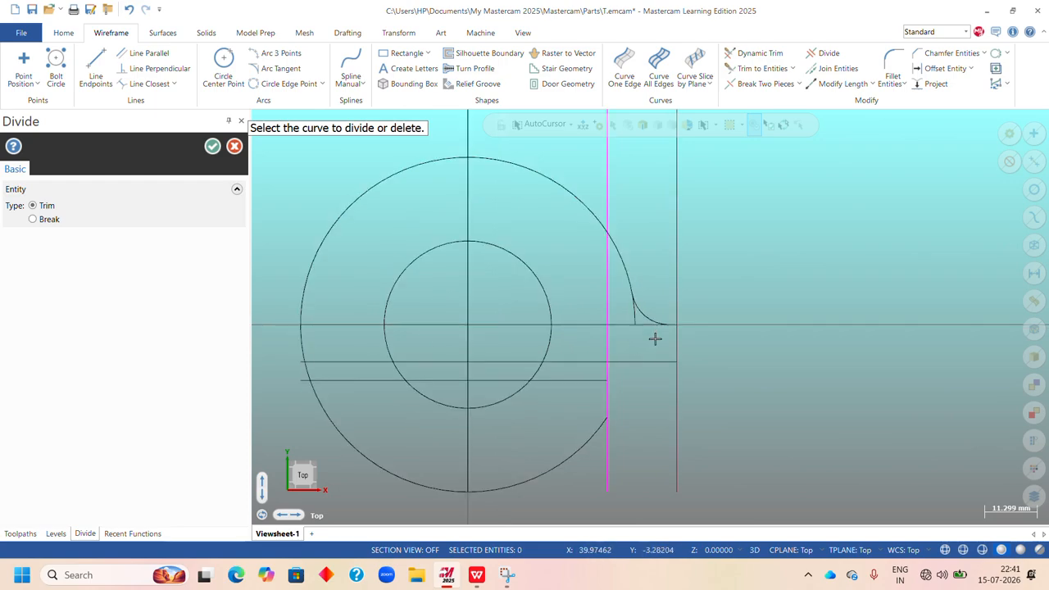
pyautogui.scroll(2, 638, 344)
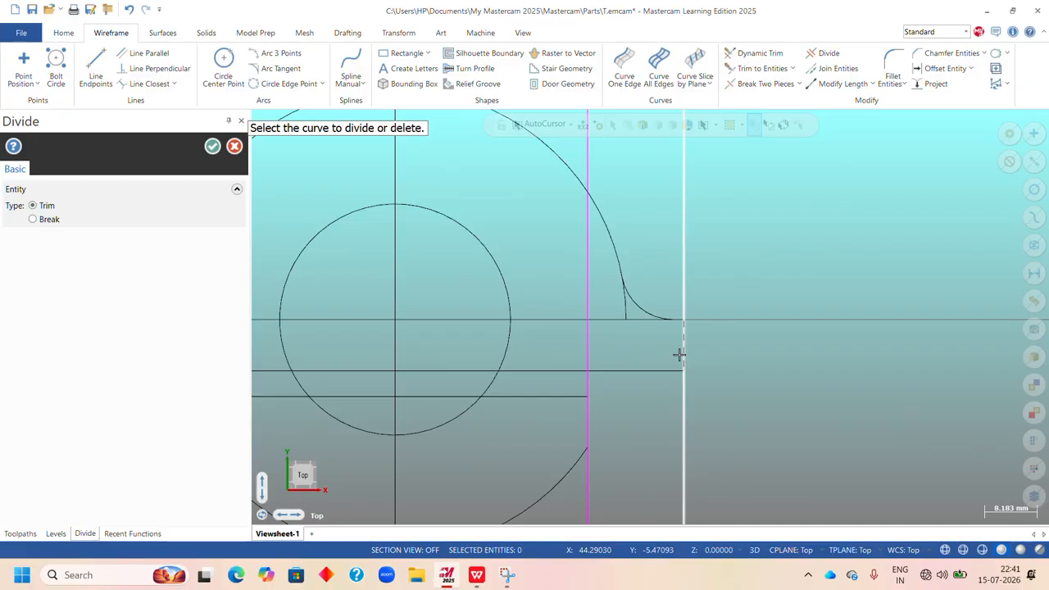
pyautogui.scroll(-3, 679, 354)
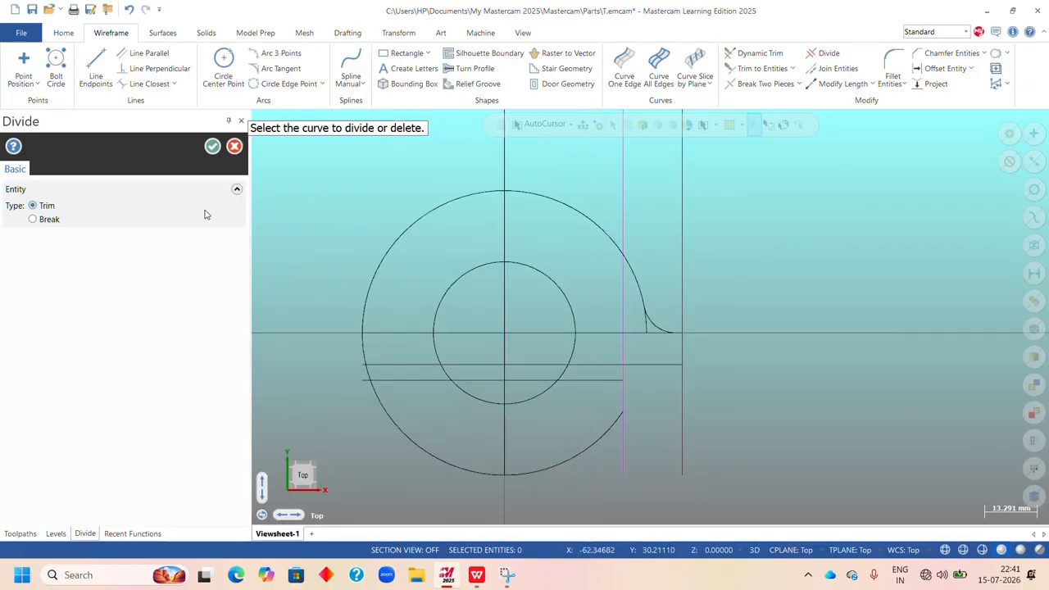
pyautogui.click(213, 147)
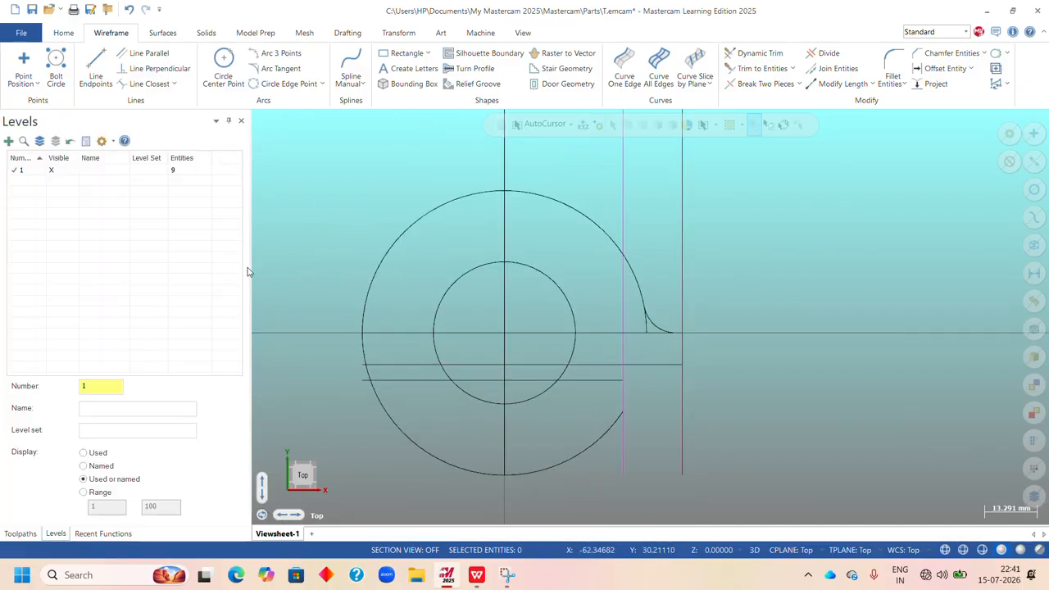
# Consult the Upright drawing of Exercise 8 in the WPS Office PDF again and return to Mastercam.
pyautogui.click(476, 575)
pyautogui.scroll(3, 660, 494)
pyautogui.scroll(-3, 647, 384)
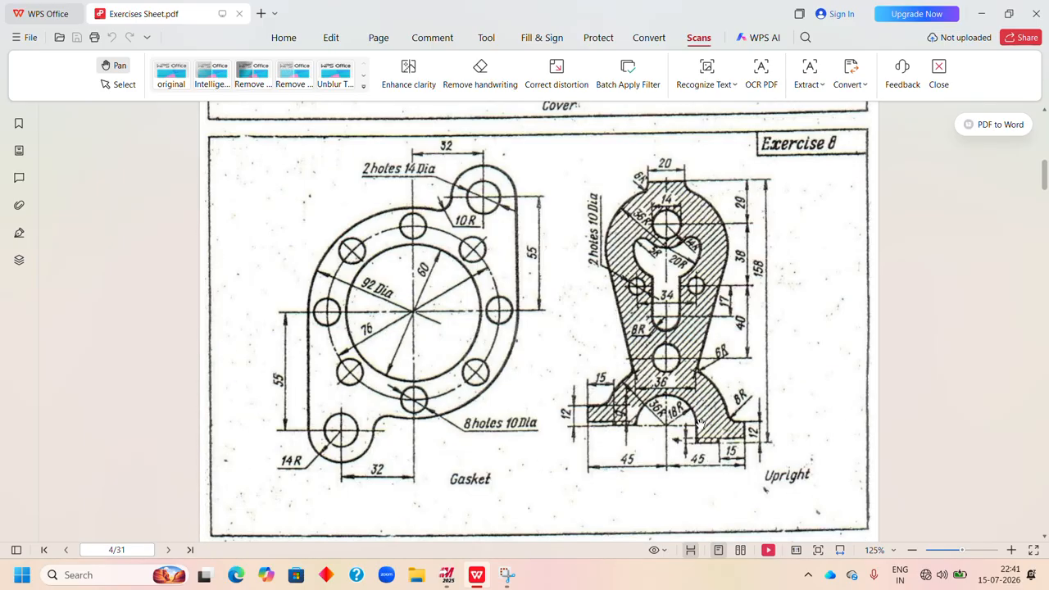
pyautogui.click(447, 575)
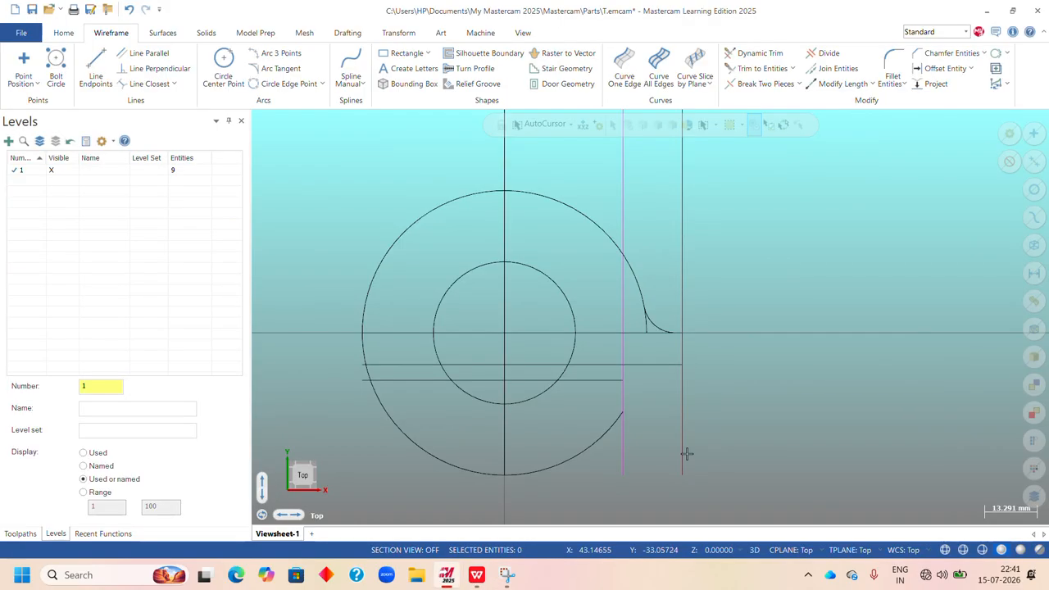
# Draw two vertical lines about 44 mm long straight down from the inner circle's right and left quadrant points.
pyautogui.click(96, 67)
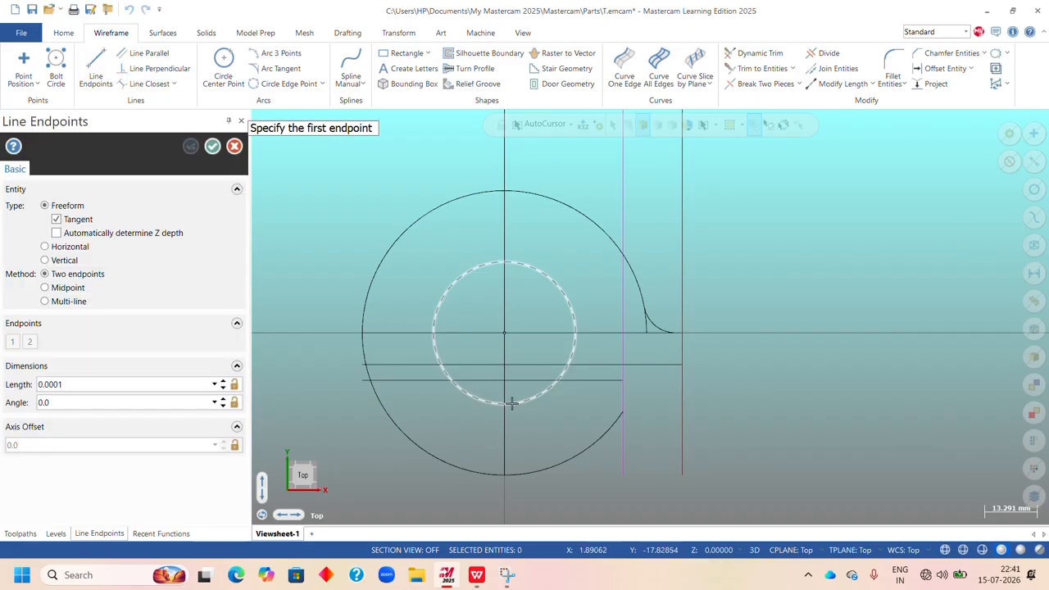
pyautogui.click(576, 334)
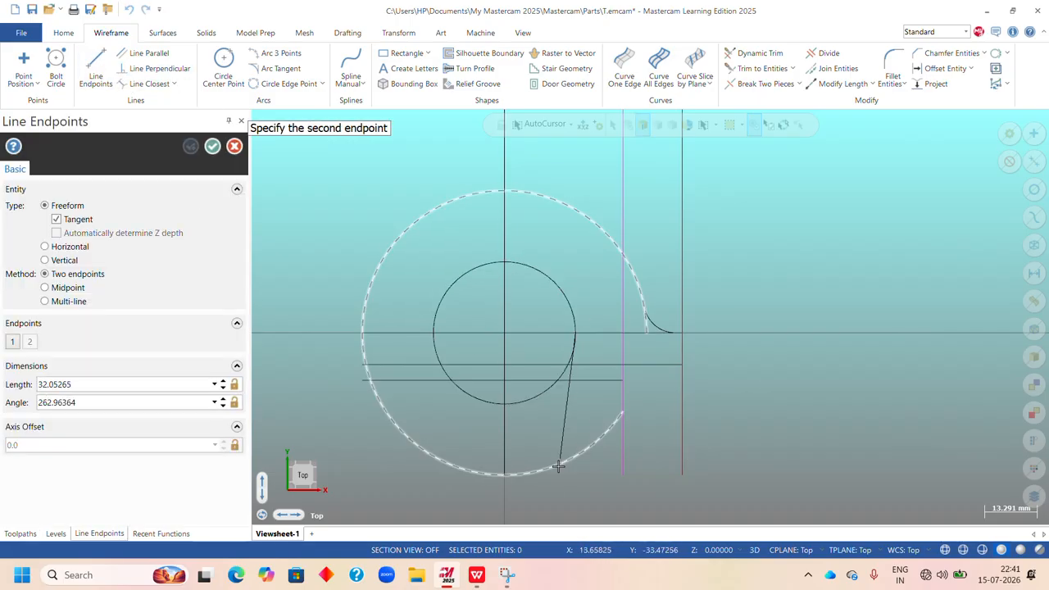
pyautogui.click(577, 508)
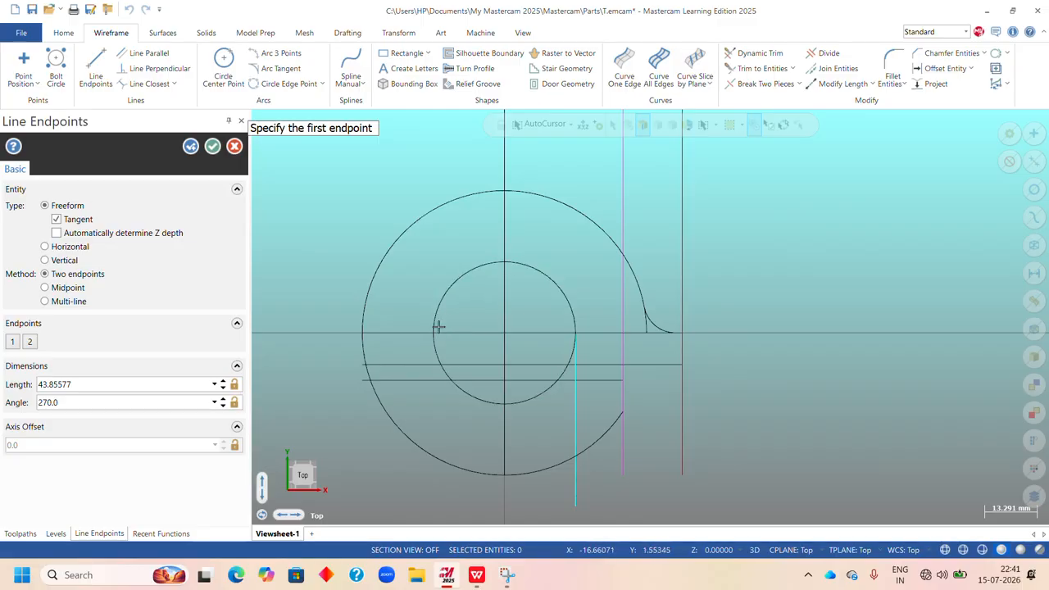
pyautogui.click(433, 333)
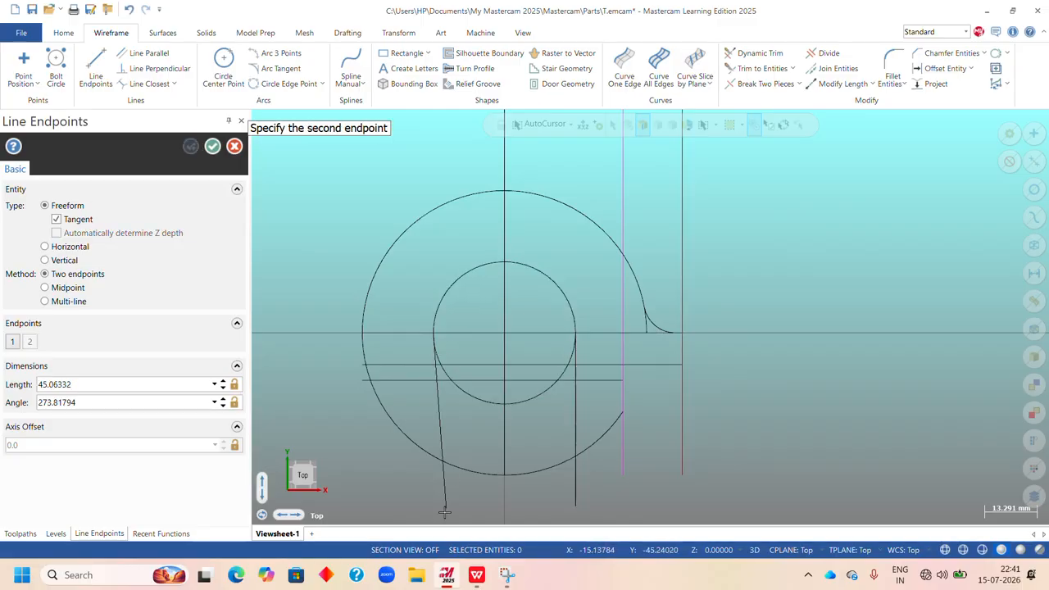
pyautogui.click(436, 509)
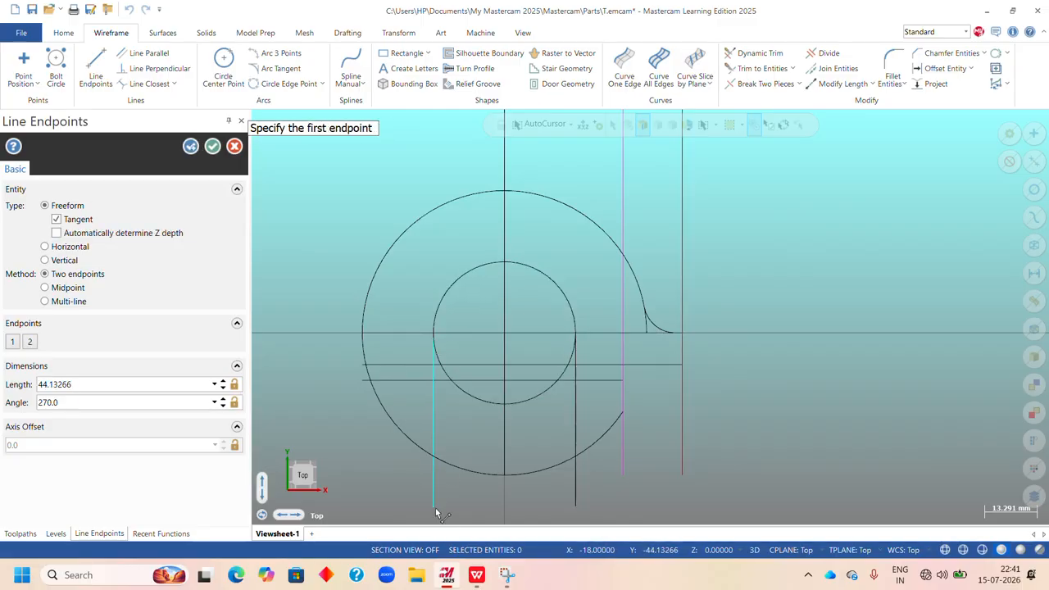
pyautogui.click(212, 145)
# With Divide in trim mode, trim the middle horizontal between the right new vertical and inner offset vertical, and that offset vertical directly above it.
pyautogui.scroll(1, 569, 367)
pyautogui.scroll(3, 547, 371)
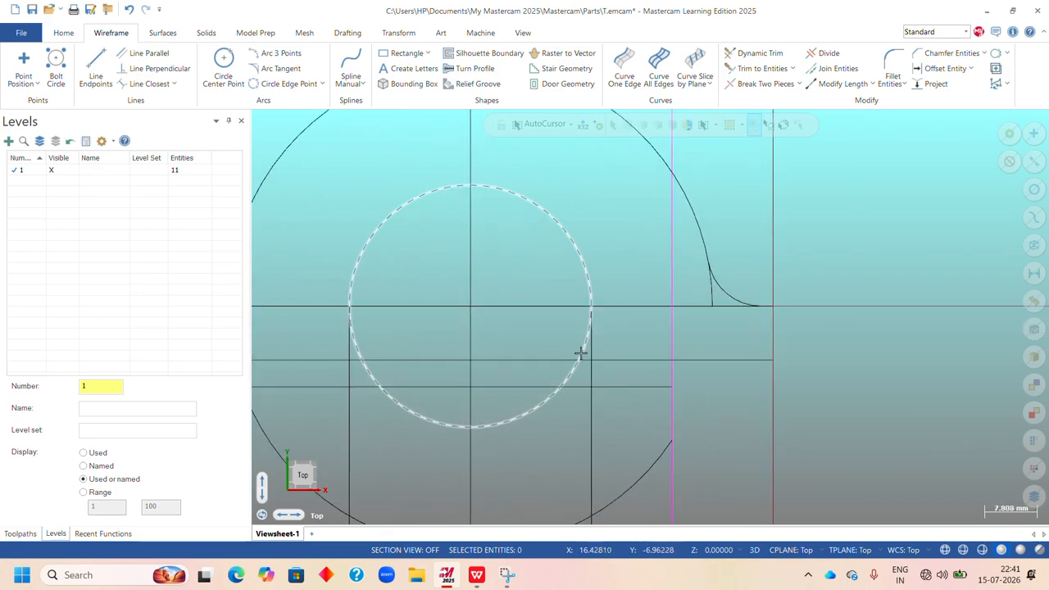
pyautogui.scroll(2, 572, 363)
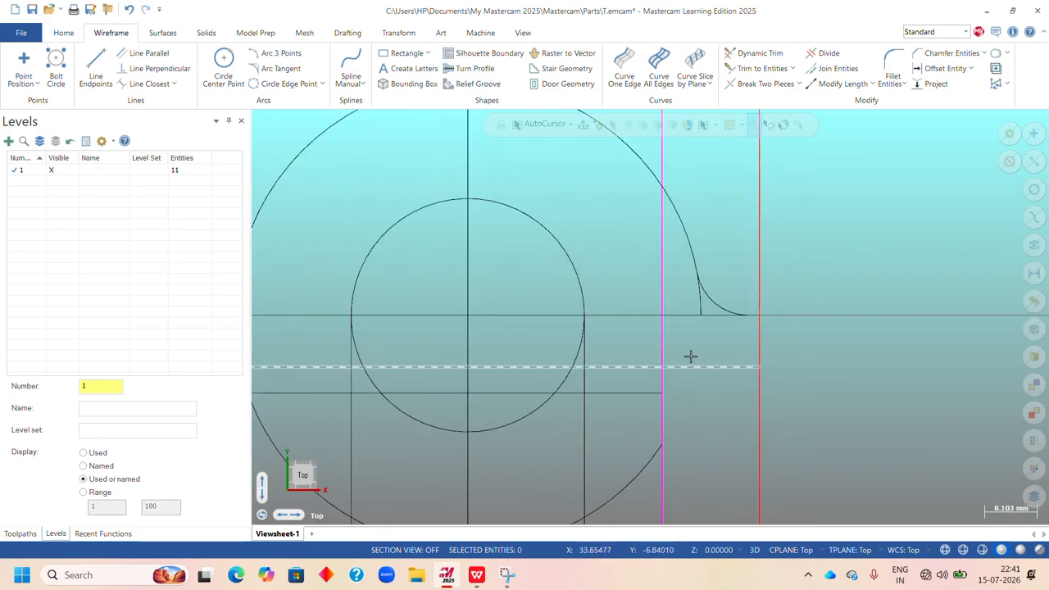
pyautogui.click(827, 53)
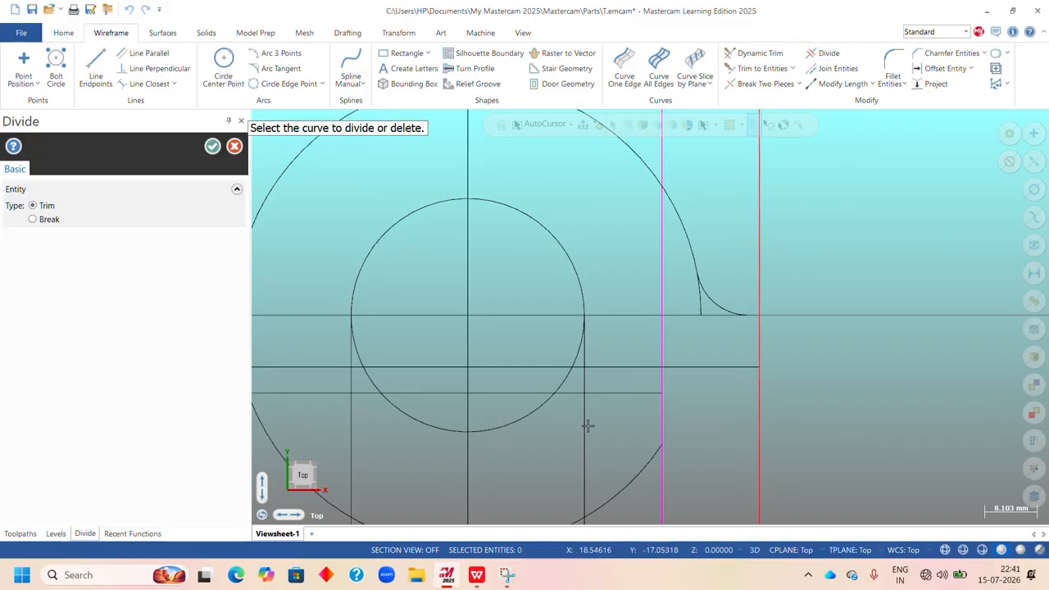
pyautogui.scroll(5, 584, 421)
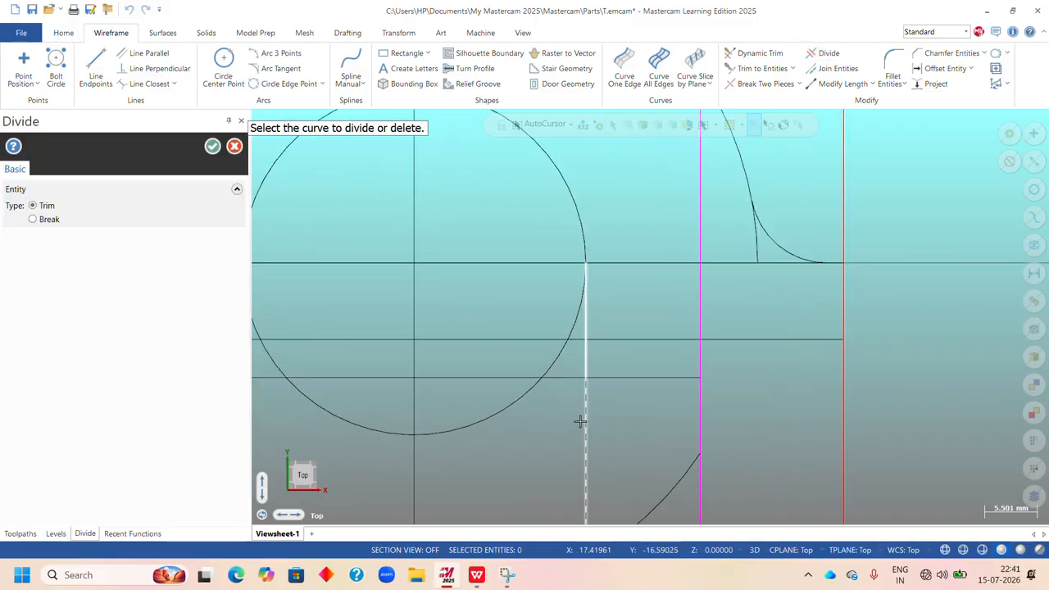
pyautogui.click(645, 334)
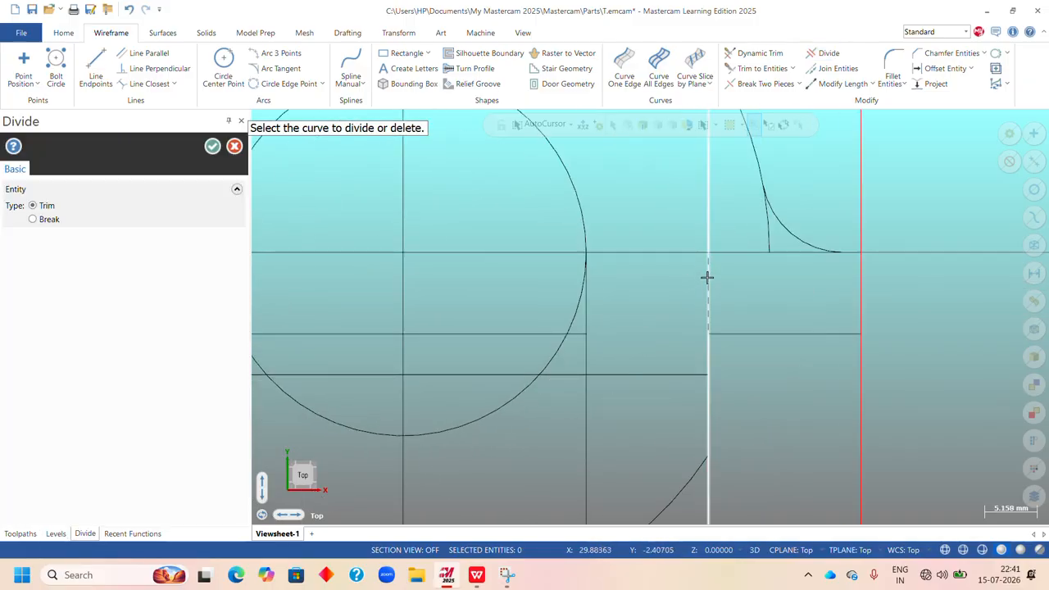
pyautogui.scroll(-1, 705, 277)
pyautogui.scroll(-4, 659, 320)
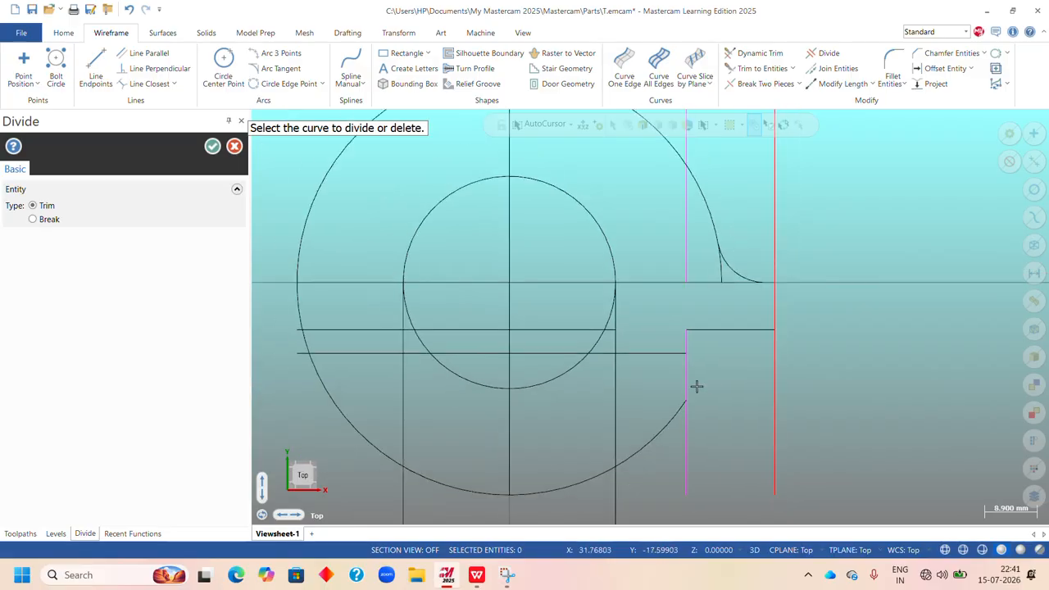
# Trim the outer offset vertical below the middle horizontal line and remove the inner offset vertical's leftover below the lowest horizontal line.
pyautogui.click(776, 366)
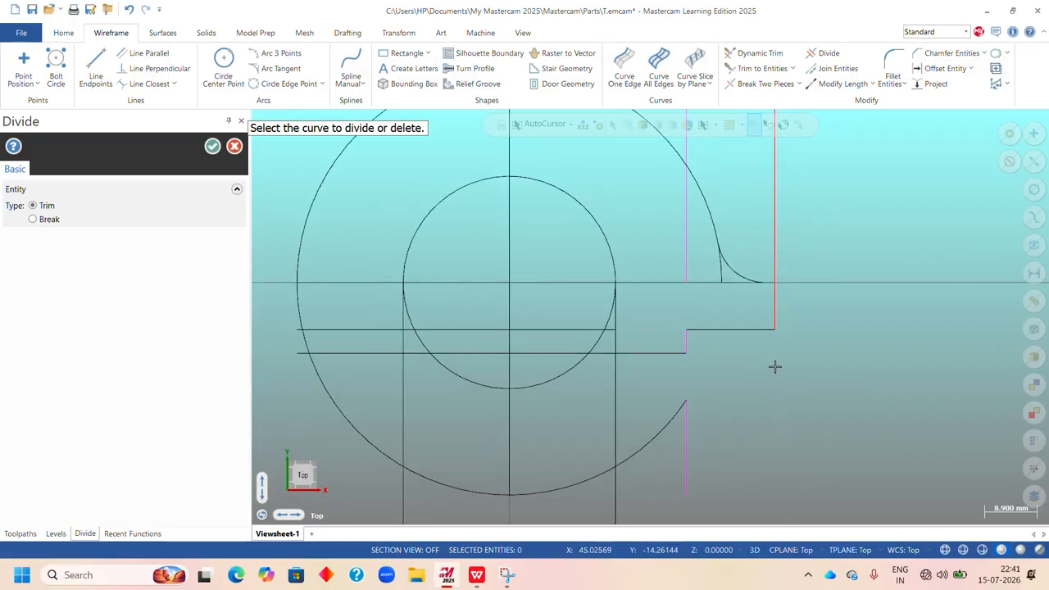
pyautogui.scroll(-2, 744, 407)
pyautogui.click(697, 453)
pyautogui.scroll(2, 703, 415)
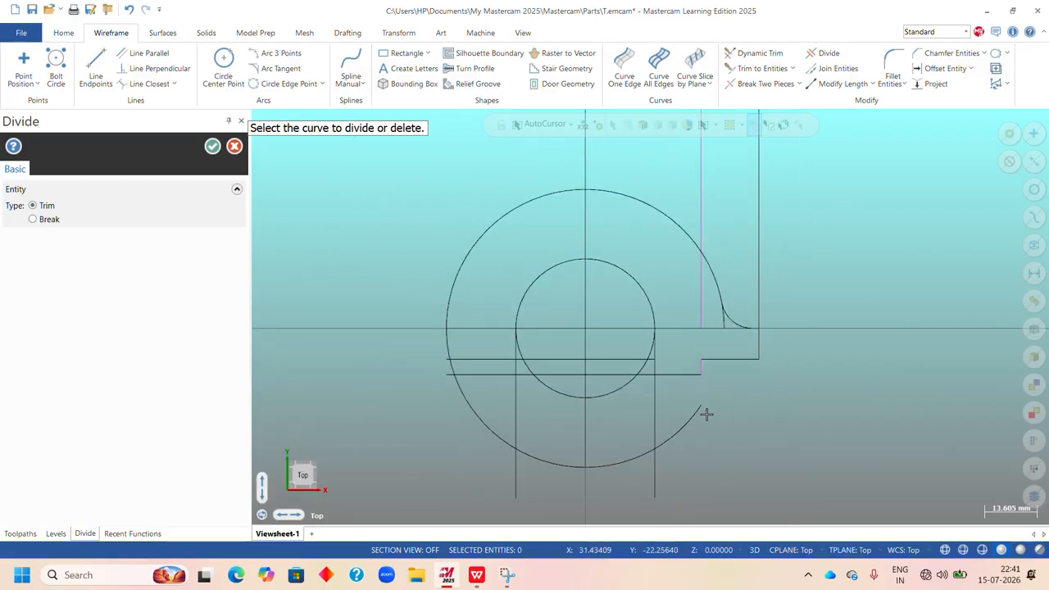
# Check the Upright's lower opening in the WPS Office exercises sheet PDF and return to Mastercam.
pyautogui.scroll(2, 636, 390)
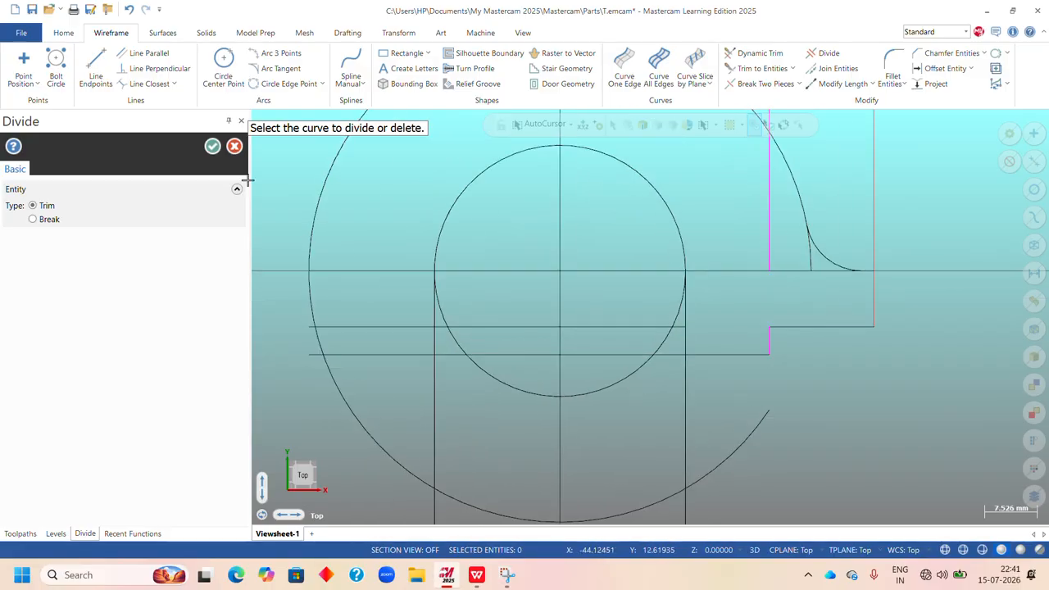
pyautogui.click(483, 574)
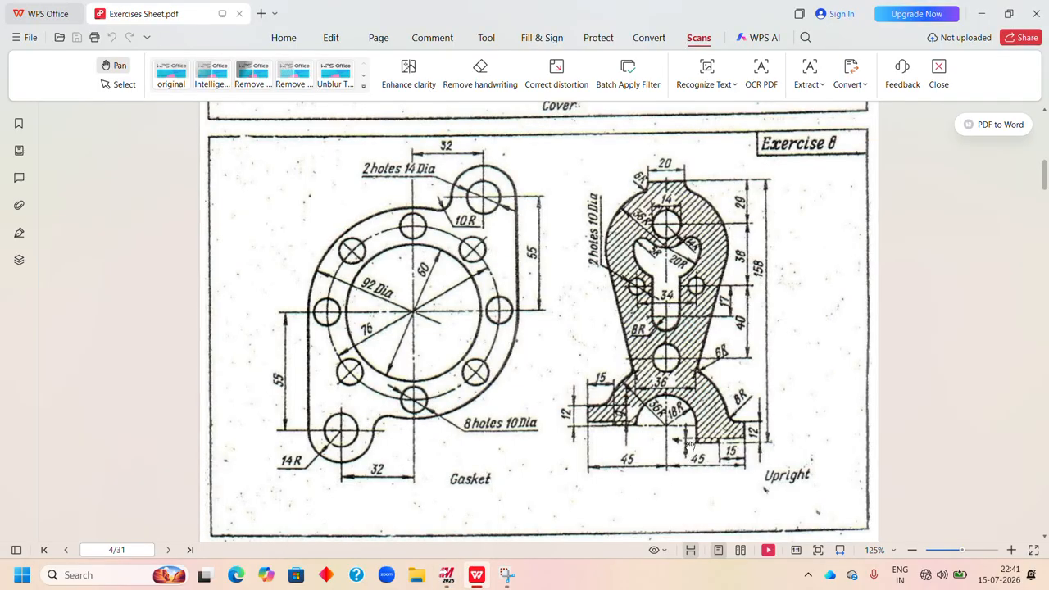
pyautogui.click(447, 575)
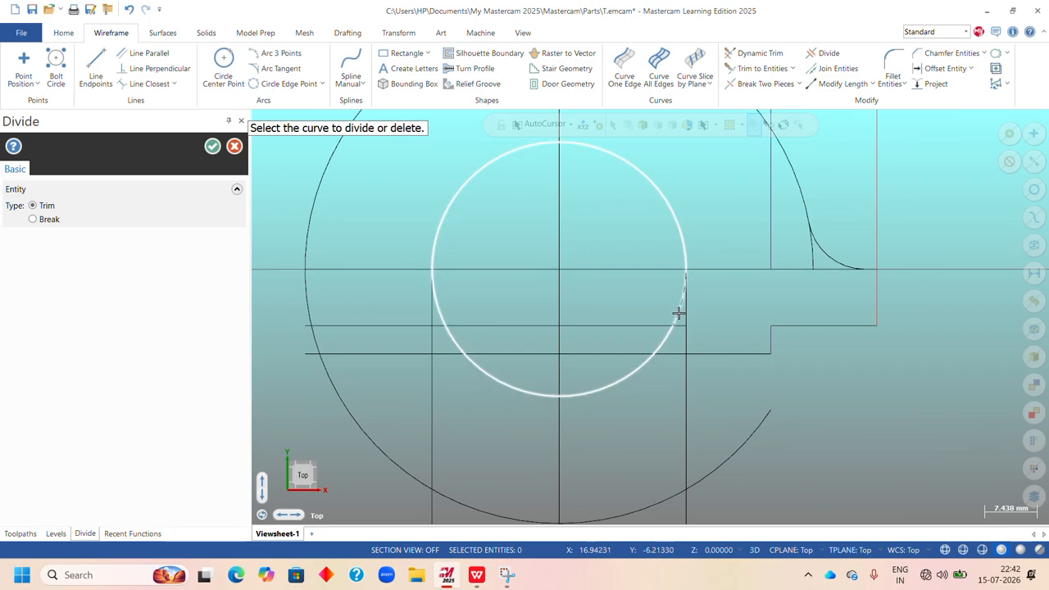
# Trim away the inner circle's lower right quarter and both lower horizontal lines between the centre vertical and the right vertical line.
pyautogui.click(677, 312)
pyautogui.scroll(1, 648, 341)
pyautogui.scroll(1, 648, 341)
pyautogui.click(643, 320)
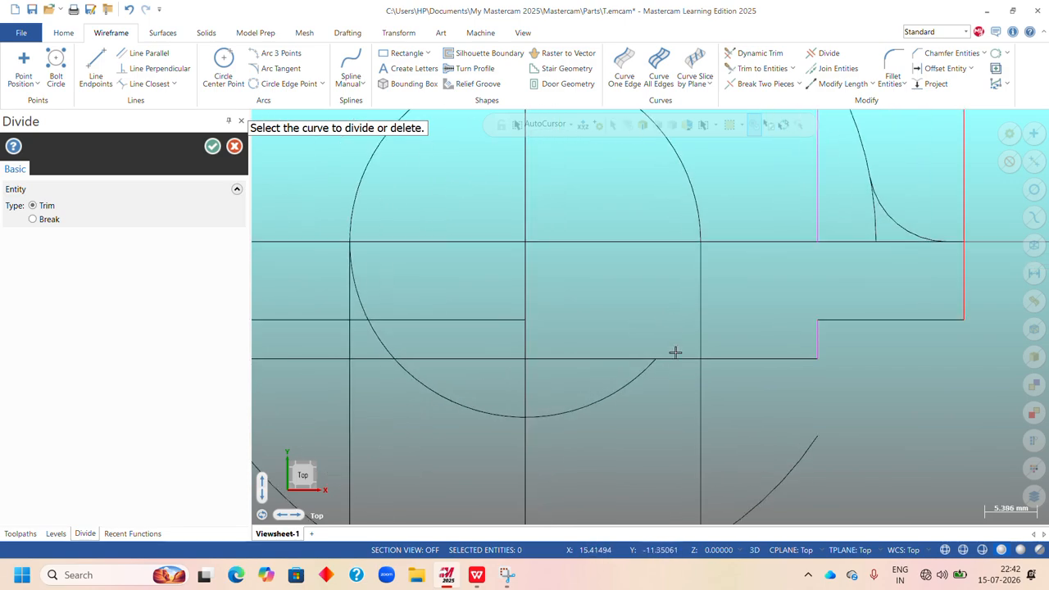
pyautogui.click(676, 359)
pyautogui.scroll(-1, 647, 349)
pyautogui.scroll(-2, 647, 349)
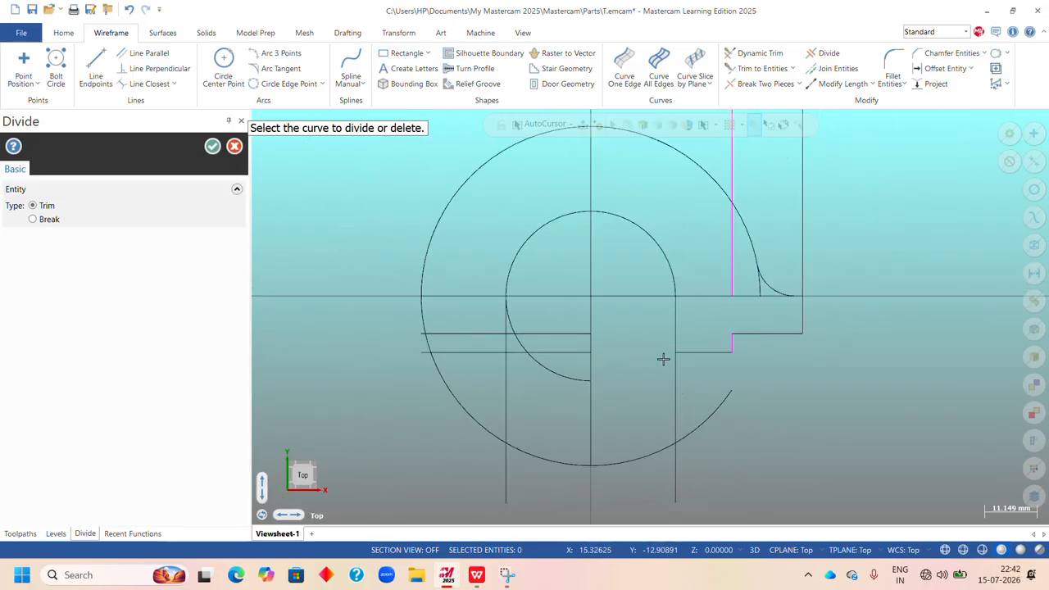
# Trim the outer arc right of the right vertical, that vertical's tail, and the arc stub beside the fillet, and finish Divide.
pyautogui.click(688, 432)
pyautogui.click(677, 485)
pyautogui.scroll(3, 761, 298)
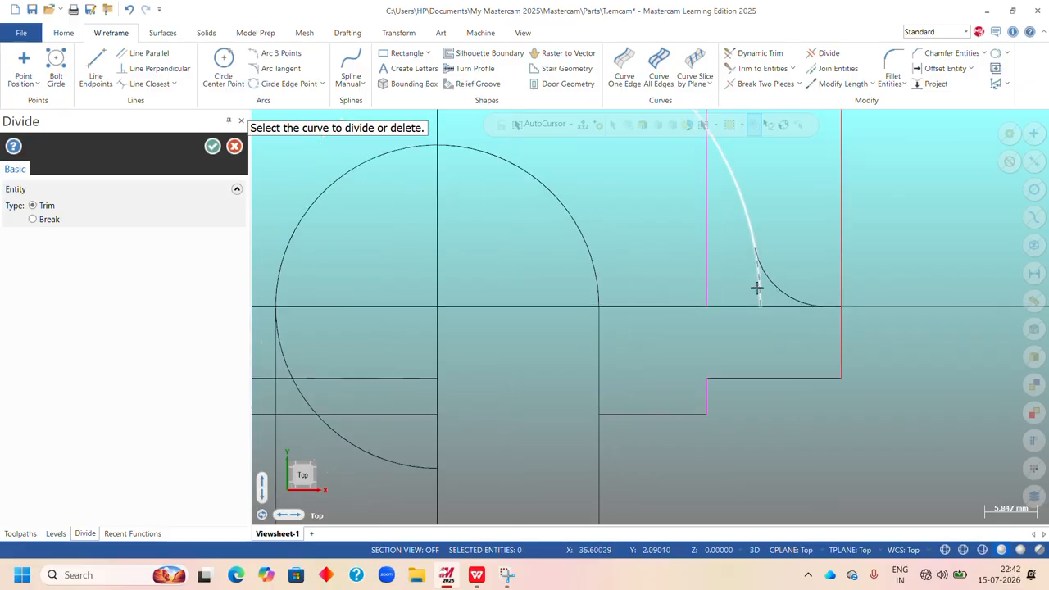
pyautogui.scroll(-4, 752, 289)
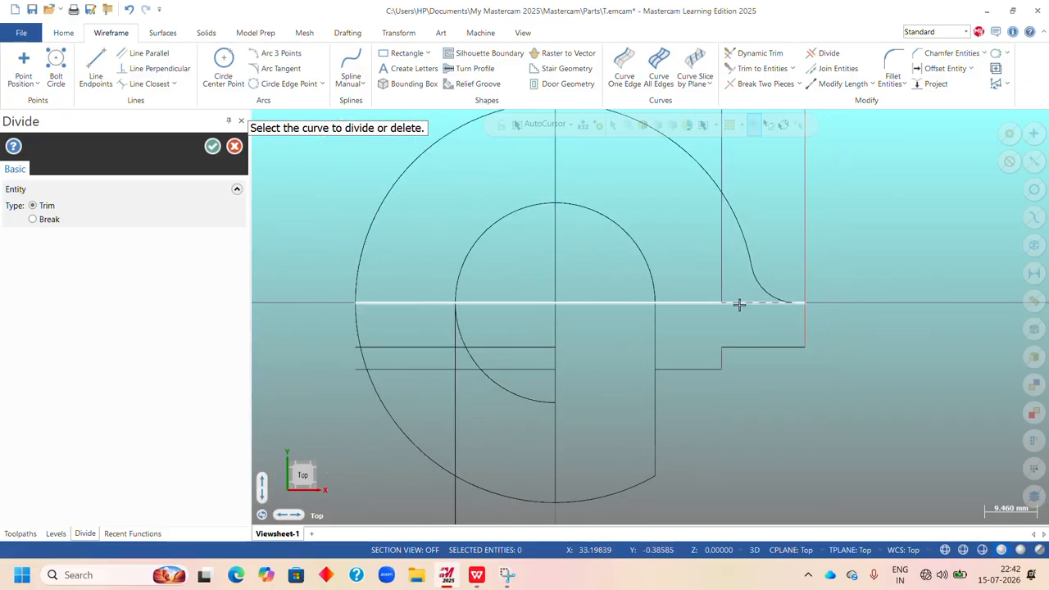
pyautogui.scroll(-2, 658, 292)
pyautogui.scroll(1, 711, 281)
pyautogui.scroll(-3, 705, 293)
pyautogui.scroll(2, 705, 205)
pyautogui.scroll(1, 707, 229)
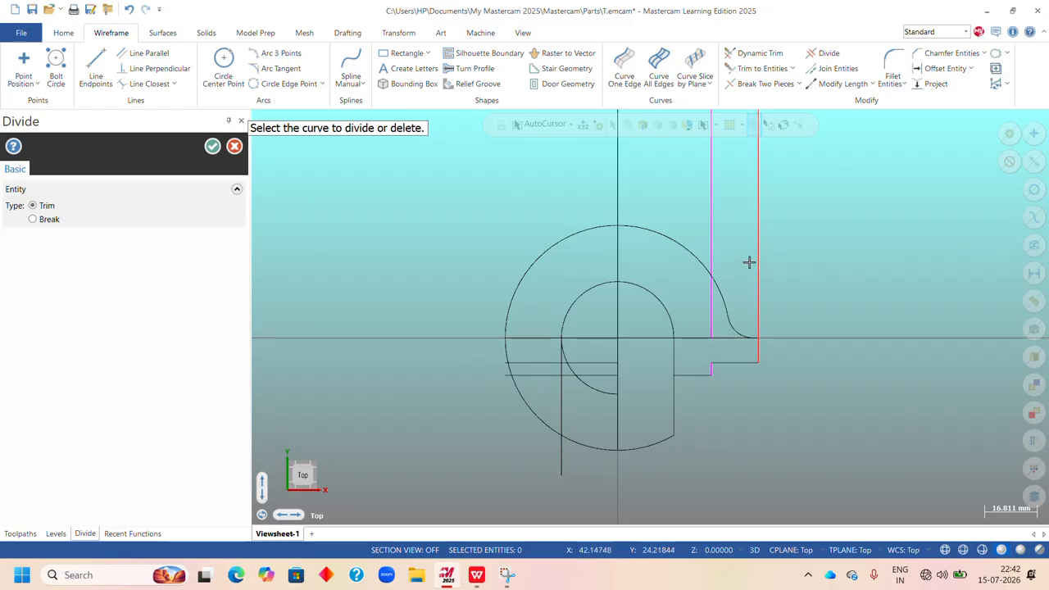
pyautogui.click(212, 146)
# Delete the remaining part of the inner offset vertical line above the horizontal line through the origin.
pyautogui.scroll(-1, 627, 261)
pyautogui.click(697, 216)
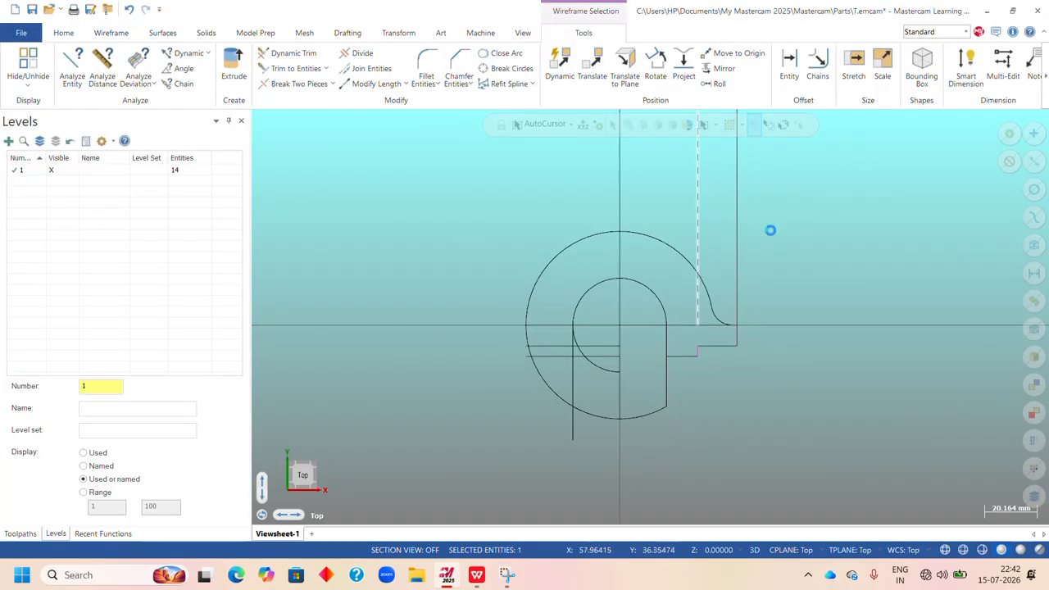
pyautogui.press('Delete')
pyautogui.scroll(-1, 715, 277)
pyautogui.rightClick(776, 259)
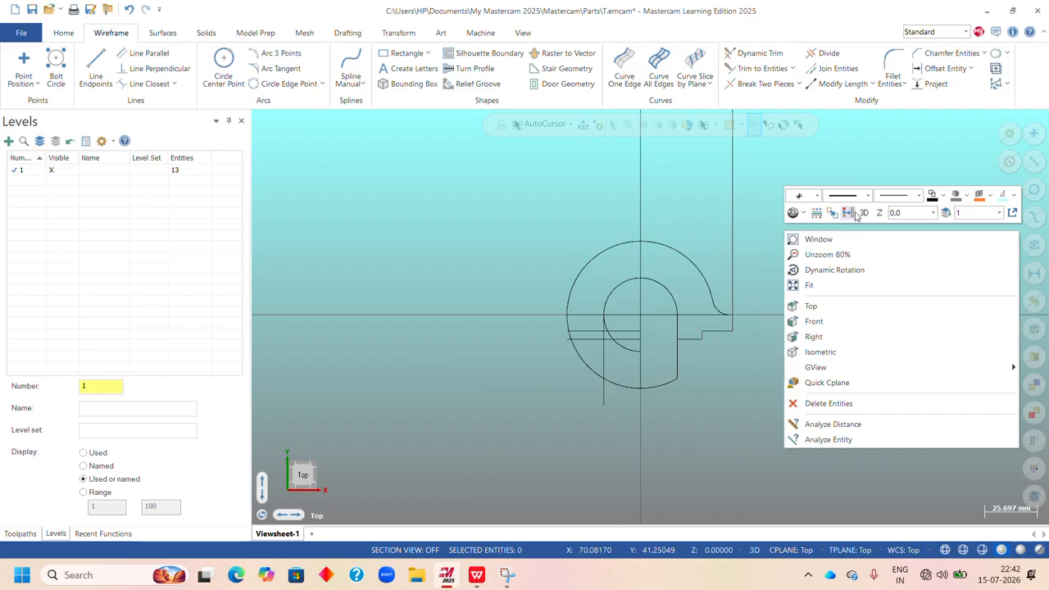
pyautogui.scroll(1, 759, 259)
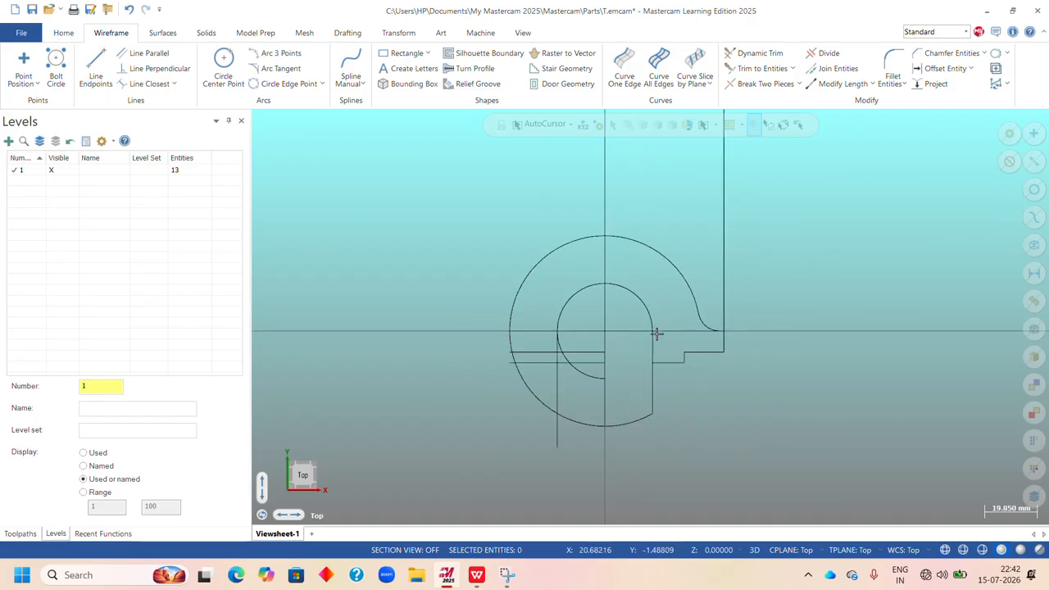
# With Divide, trim the bottom of both circles and the left vertical line back to the lowest horizontal line.
pyautogui.click(824, 53)
pyautogui.click(628, 424)
pyautogui.click(557, 400)
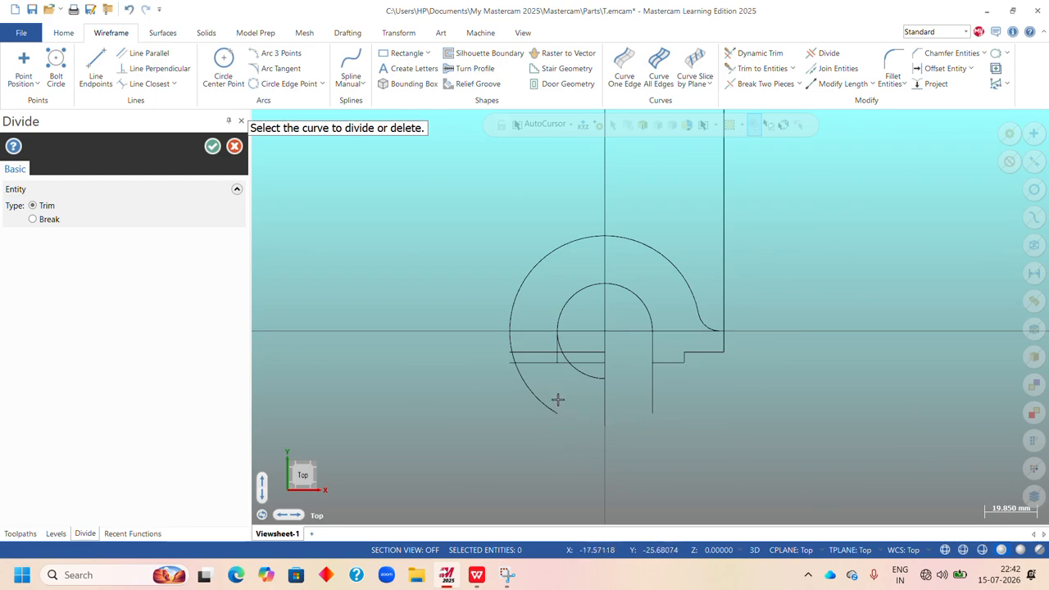
pyautogui.click(541, 407)
pyautogui.click(594, 377)
pyautogui.scroll(3, 563, 359)
pyautogui.scroll(2, 562, 350)
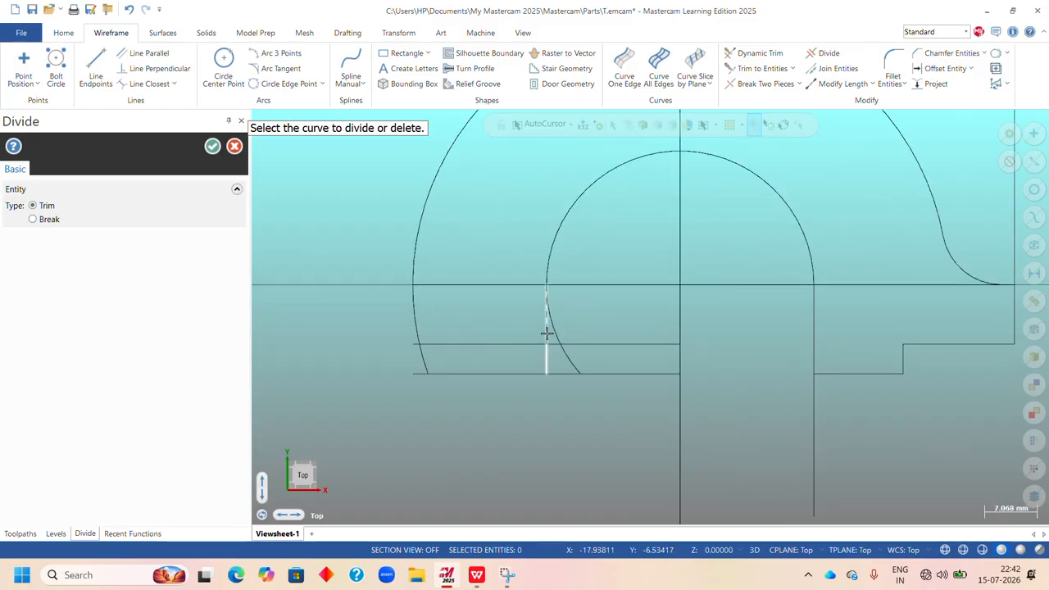
# Trim away the left vertical, both arcs below the origin horizontal, and the two lower horizontal lines between the outer arc and centre line.
pyautogui.click(547, 333)
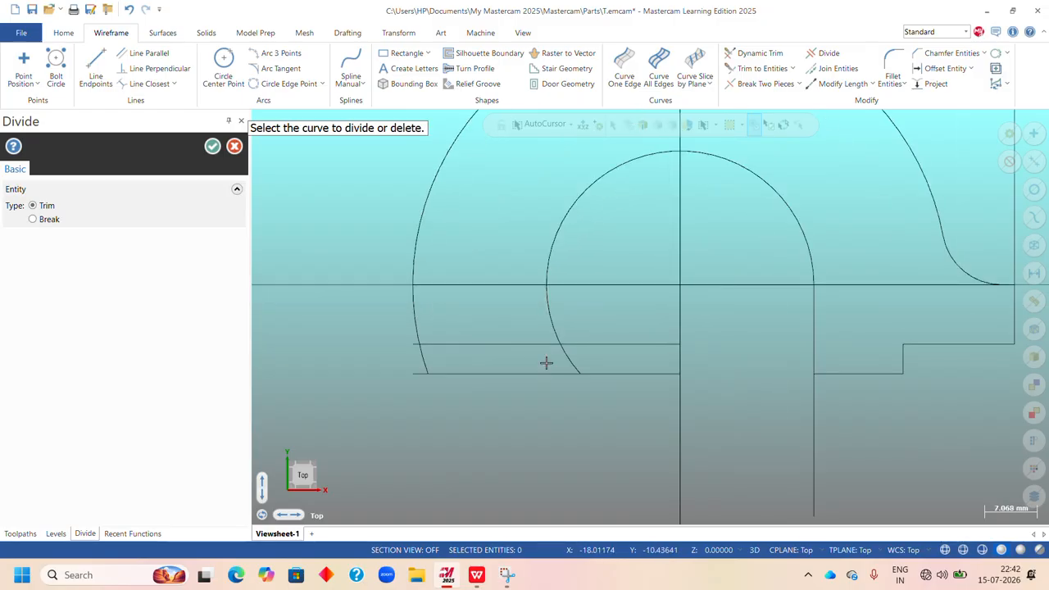
pyautogui.click(603, 377)
pyautogui.click(562, 375)
pyautogui.click(558, 332)
pyautogui.click(543, 345)
pyautogui.click(411, 321)
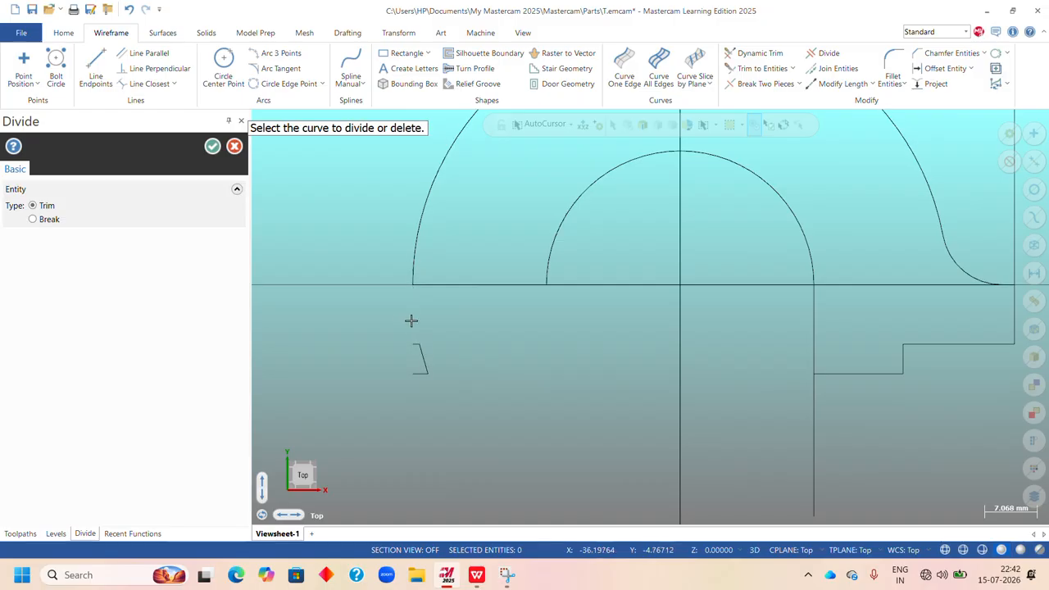
# Remove the three leftover line and arc fragments below the outer arc's left end and finish Divide.
pyautogui.click(416, 345)
pyautogui.click(421, 354)
pyautogui.click(424, 374)
pyautogui.click(212, 146)
# Consult the Upright's left foot dimensions in the WPS Office exercises sheet PDF and return to Mastercam.
pyautogui.scroll(-2, 556, 352)
pyautogui.scroll(-3, 556, 352)
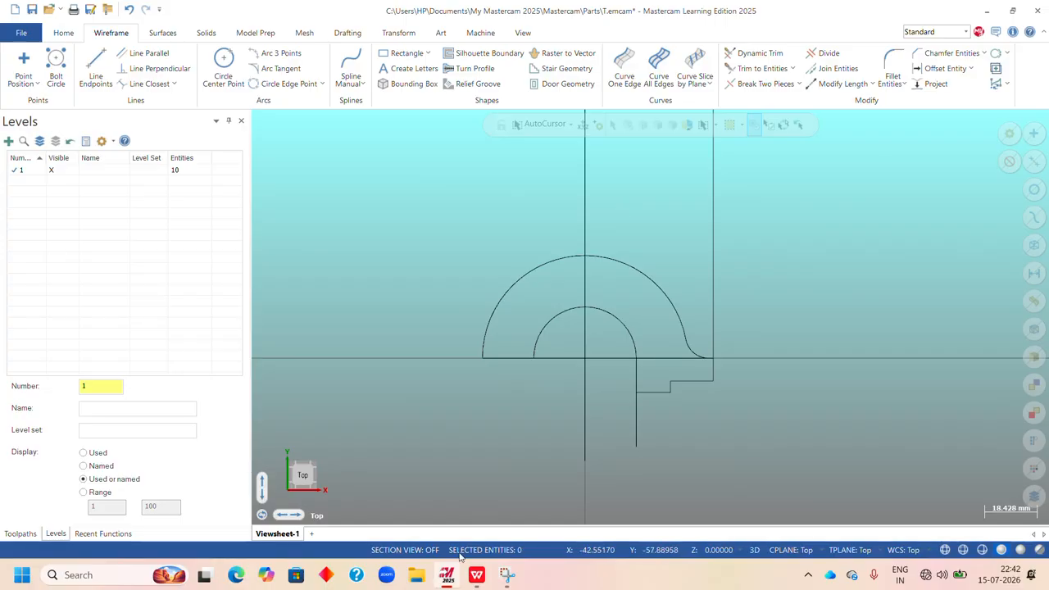
pyautogui.click(477, 576)
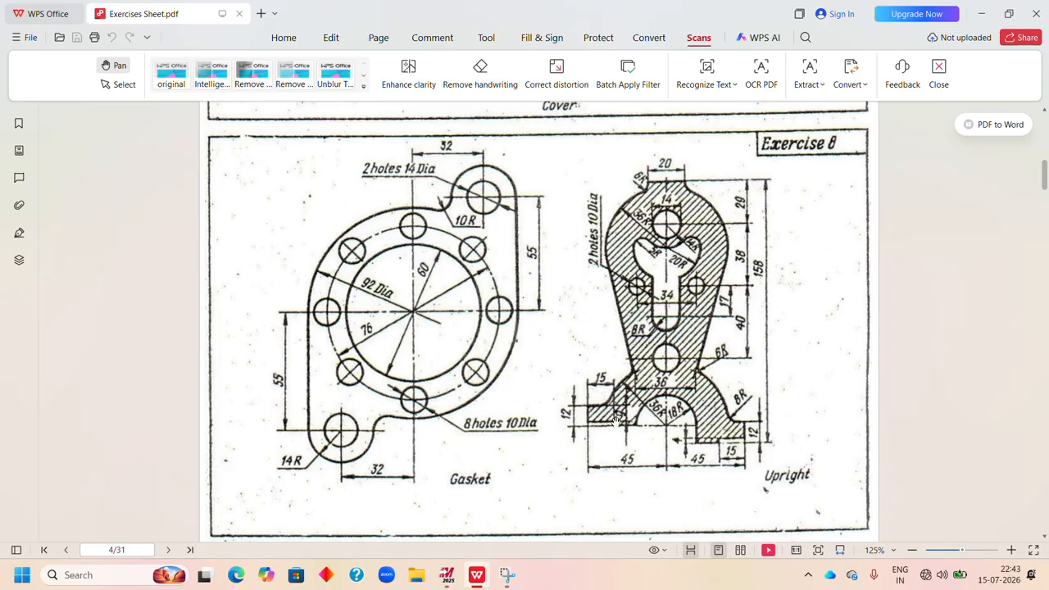
pyautogui.click(444, 578)
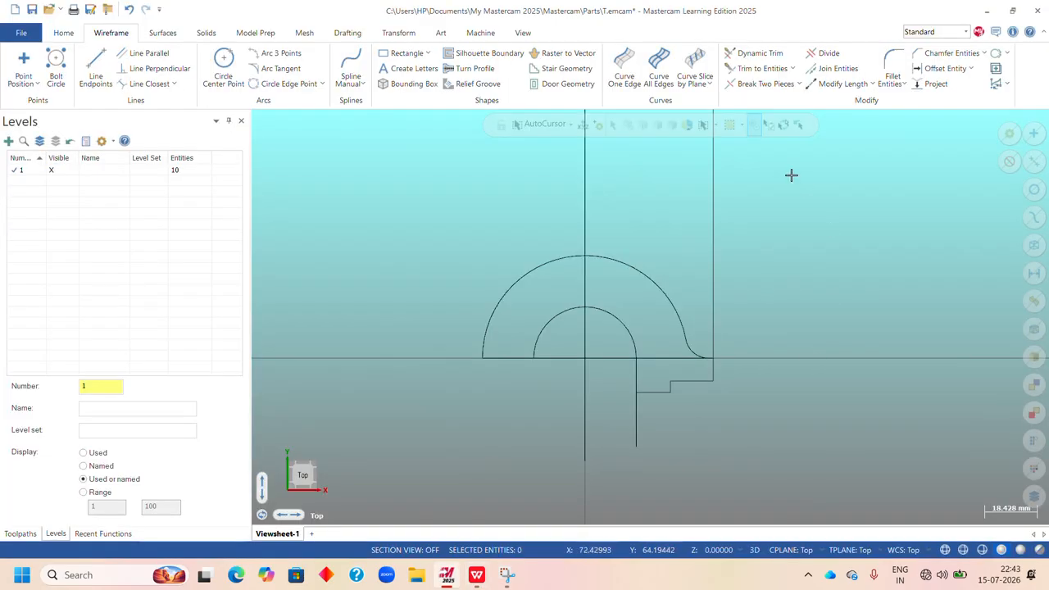
# Offset a copy of the vertical centre line 45 mm to the left.
pyautogui.click(941, 68)
pyautogui.click(585, 227)
pyautogui.click(548, 222)
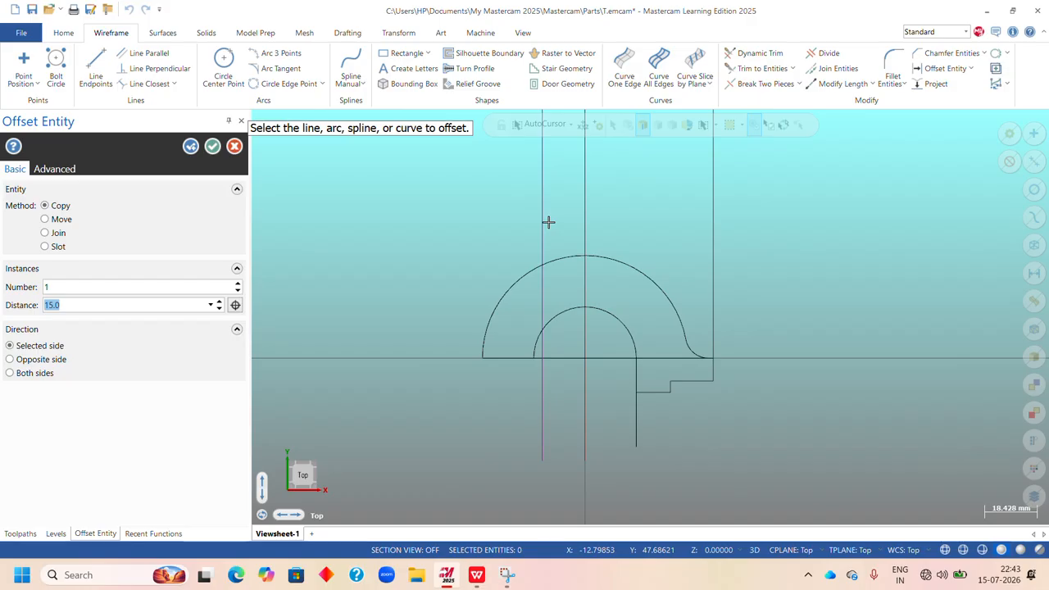
pyautogui.write('45')
pyautogui.press('Return')
pyautogui.click(191, 145)
# Offset a copy of the new left vertical line 15 mm toward the centre line and finish Offset Entity.
pyautogui.click(458, 272)
pyautogui.click(510, 245)
pyautogui.write('1')
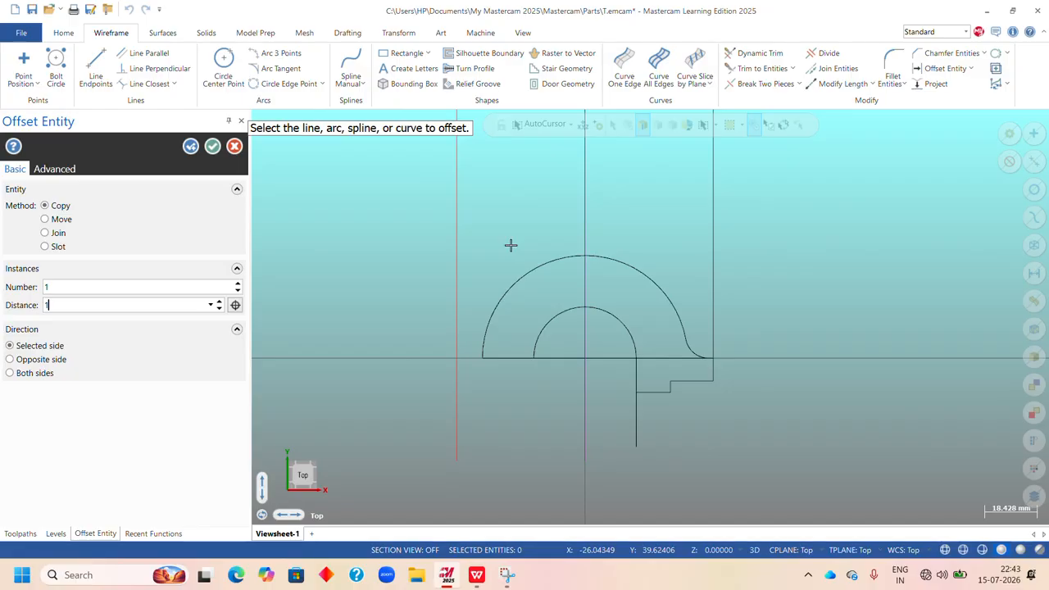
pyautogui.write('5')
pyautogui.press('Return')
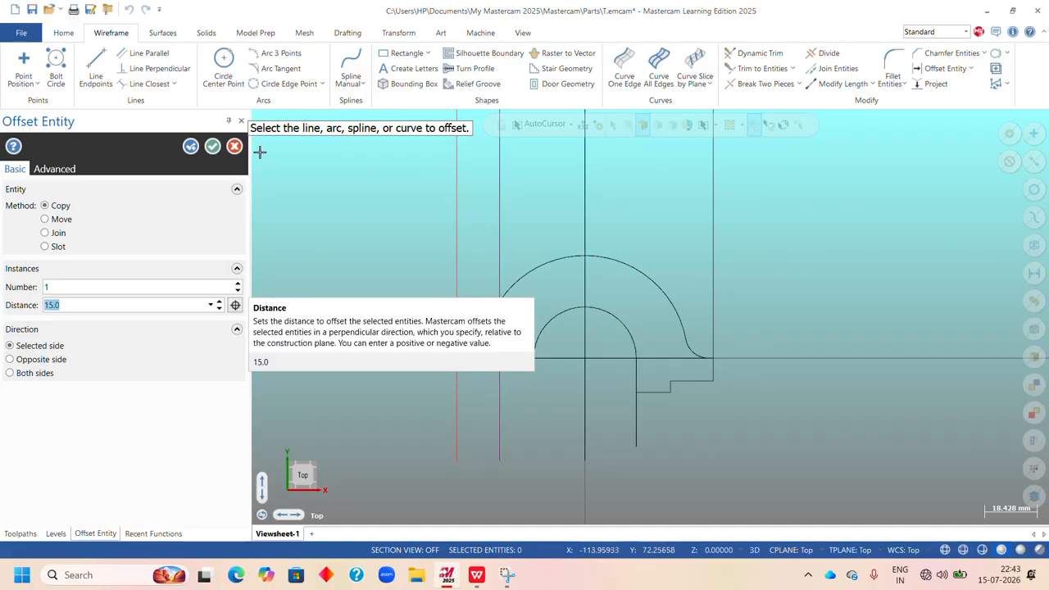
pyautogui.press('Return')
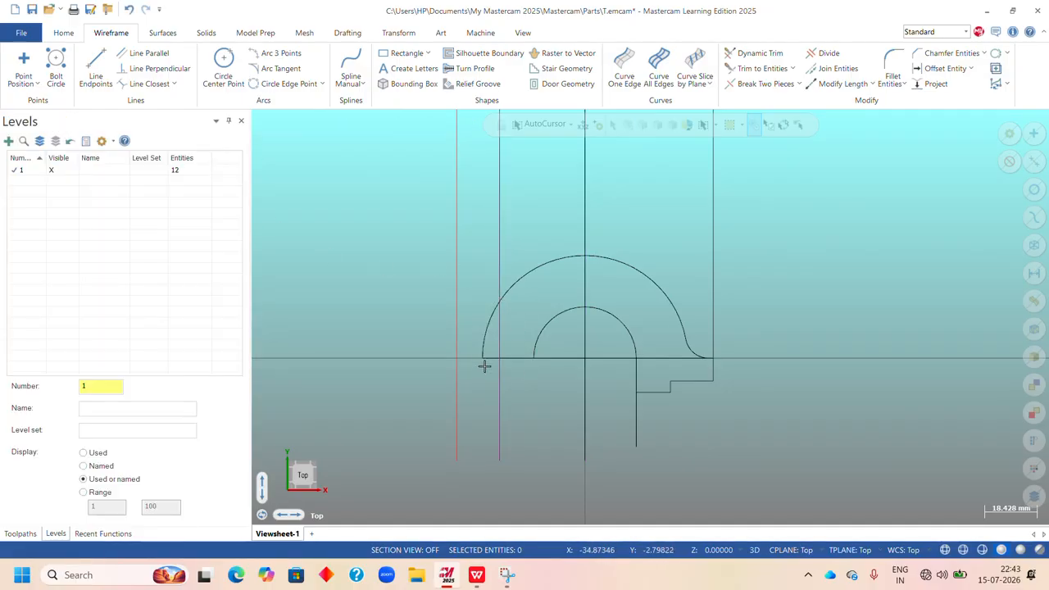
# Consult the Upright's left foot in the WPS Office exercises sheet PDF and return to Mastercam.
pyautogui.click(477, 575)
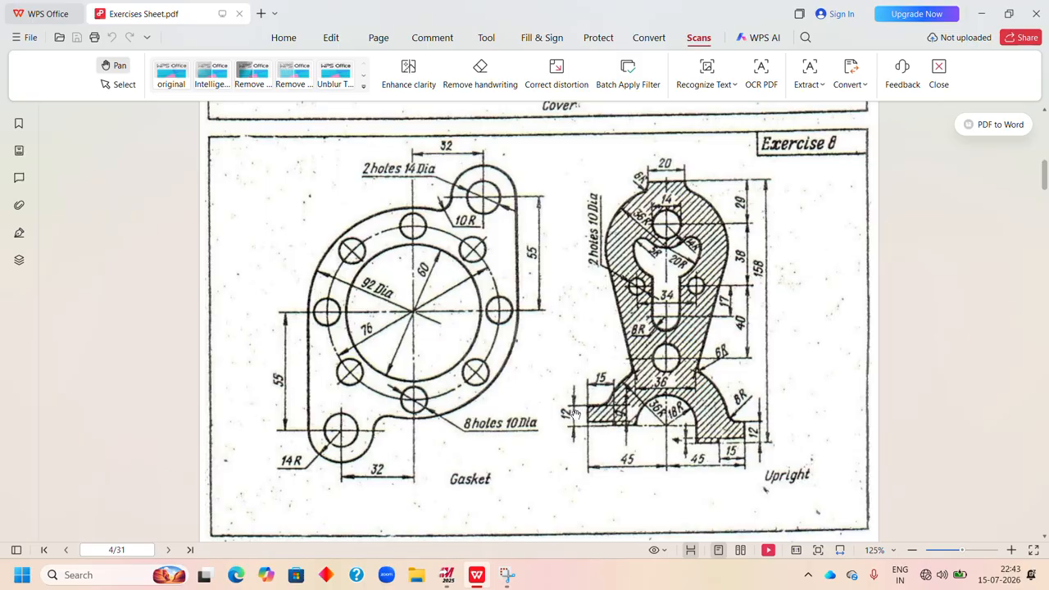
pyautogui.click(446, 575)
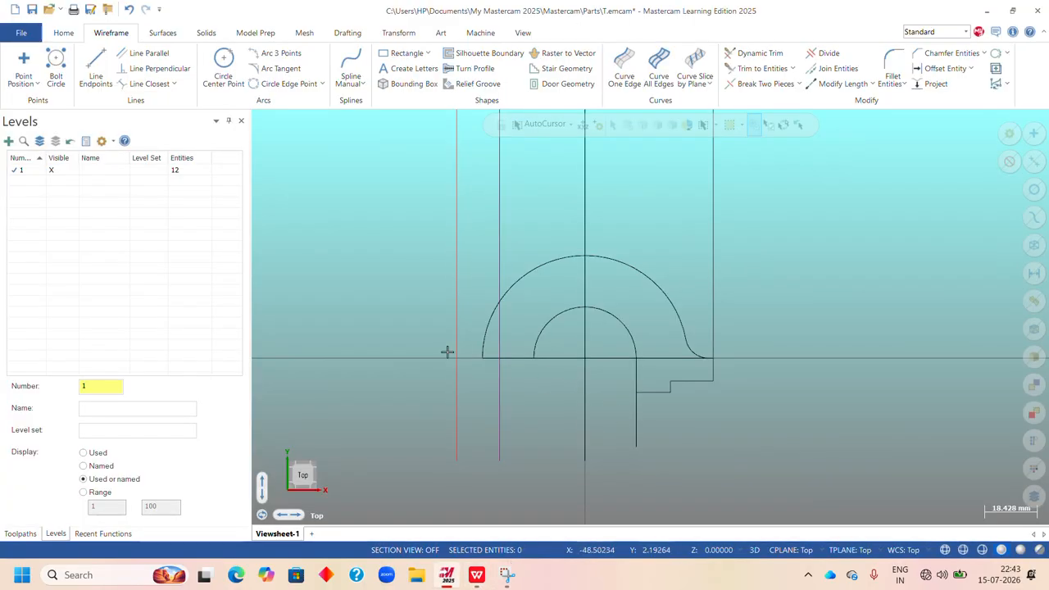
pyautogui.scroll(-3, 665, 402)
pyautogui.scroll(3, 588, 232)
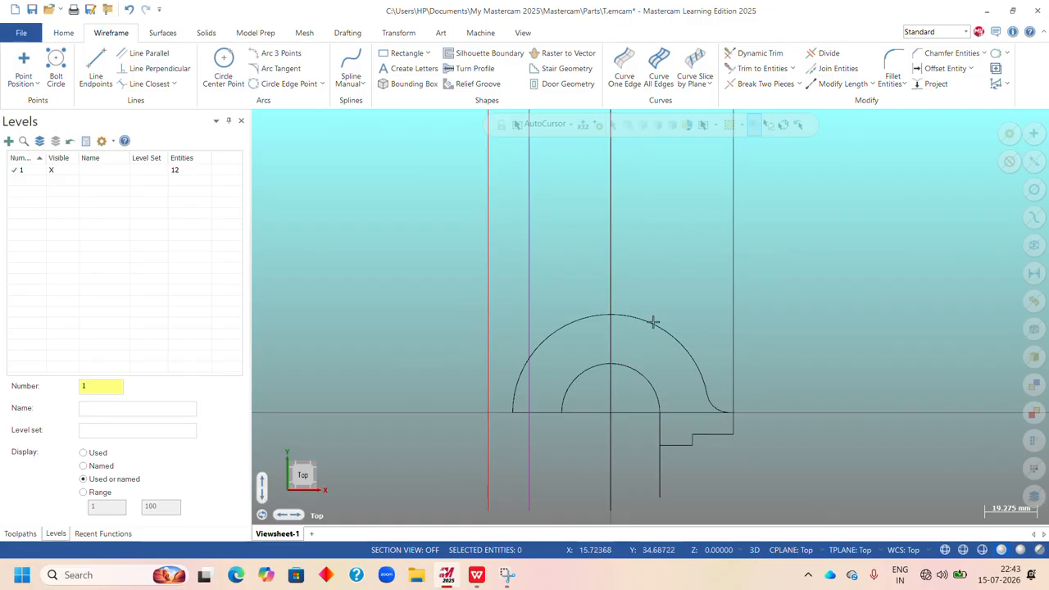
pyautogui.click(96, 64)
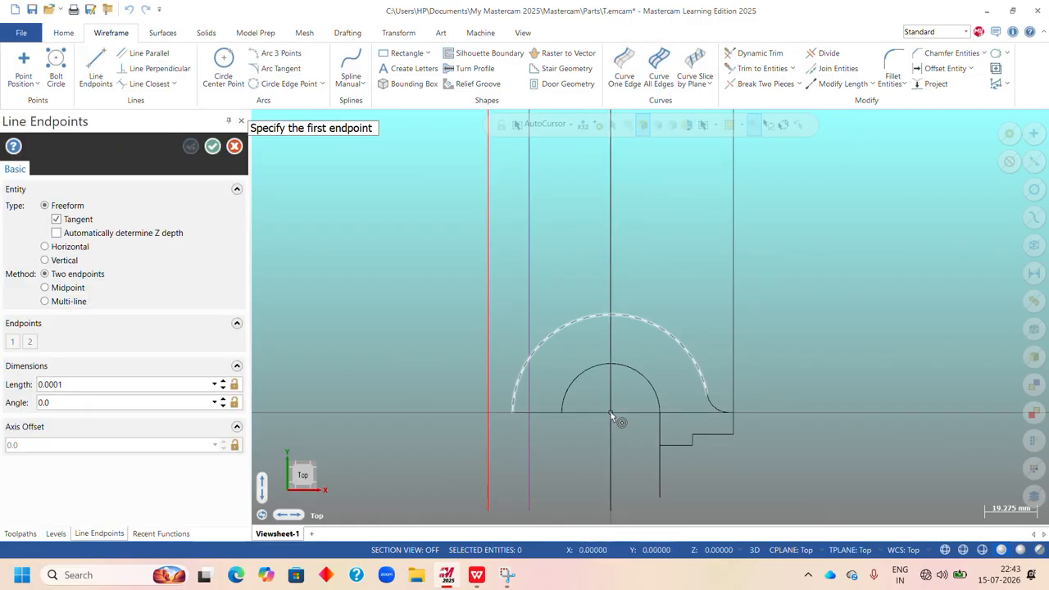
pyautogui.click(611, 411)
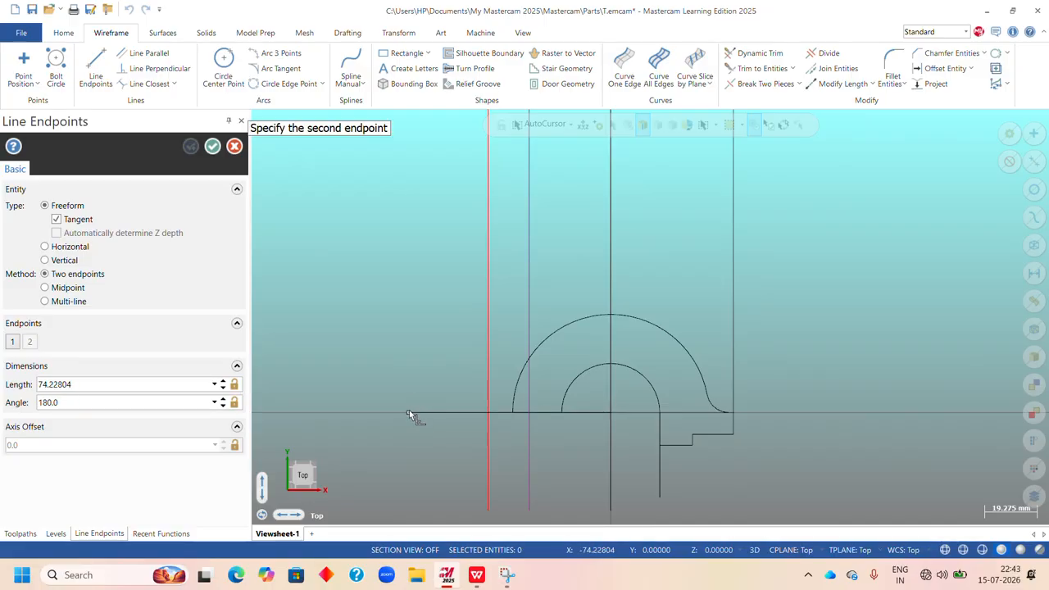
pyautogui.press('Escape')
# Trim the horizontal base line and the outermost left vertical line to their shared corner with Trim 2 entities.
pyautogui.click(770, 72)
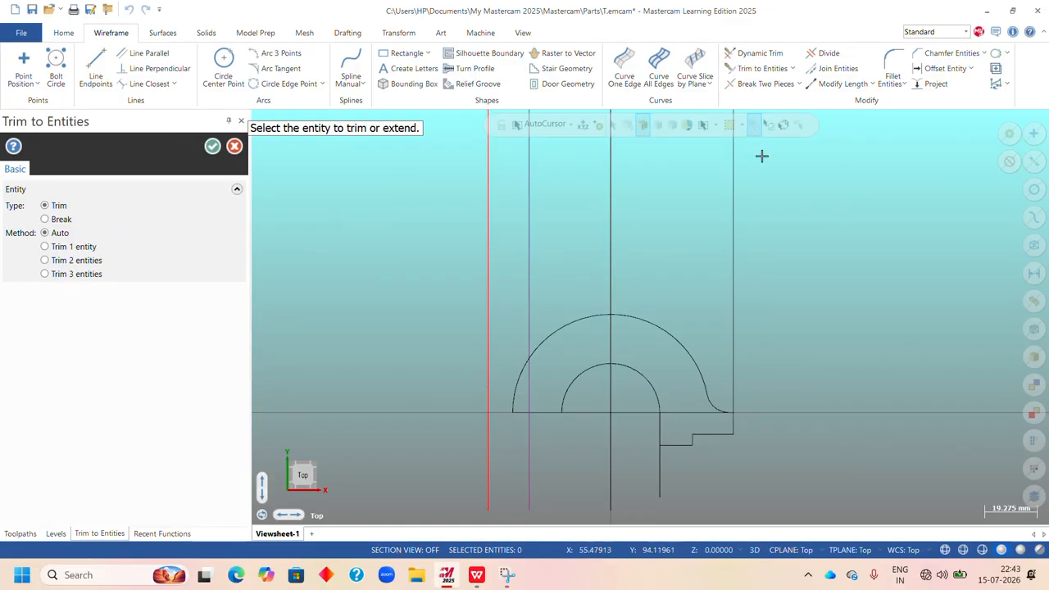
pyautogui.click(70, 261)
pyautogui.click(589, 413)
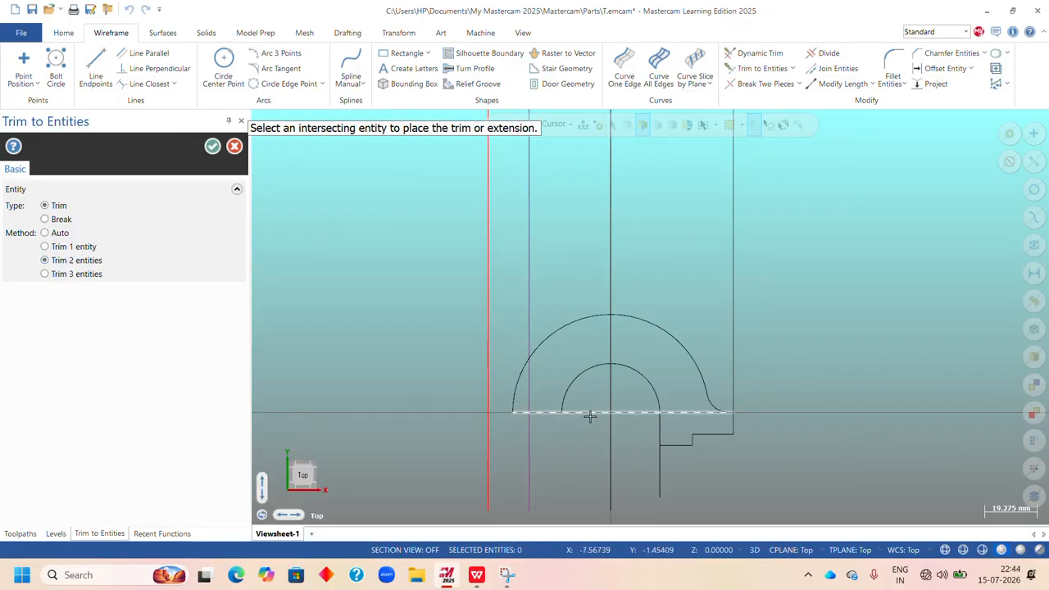
pyautogui.click(488, 338)
pyautogui.click(212, 146)
# Offset a copy of the horizontal base line 12 mm upward.
pyautogui.scroll(-1, 537, 425)
pyautogui.scroll(1, 537, 425)
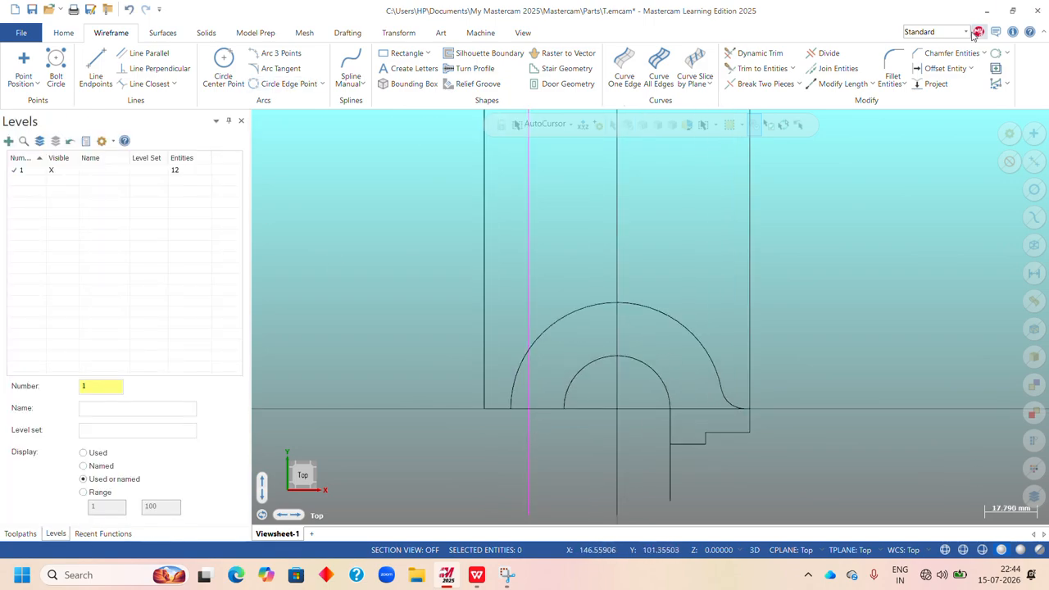
pyautogui.click(919, 69)
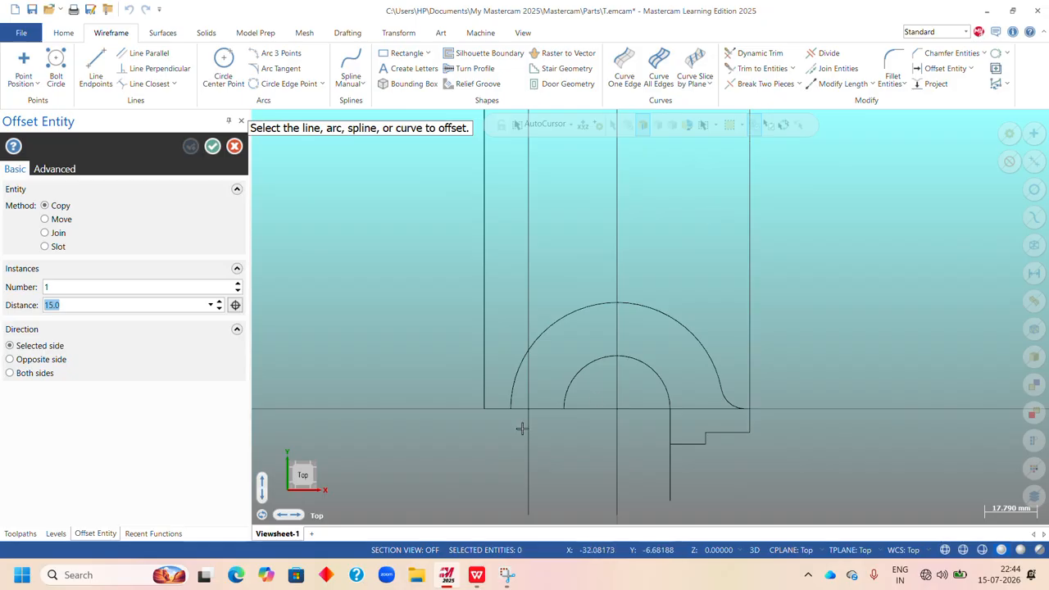
pyautogui.click(498, 409)
pyautogui.click(496, 367)
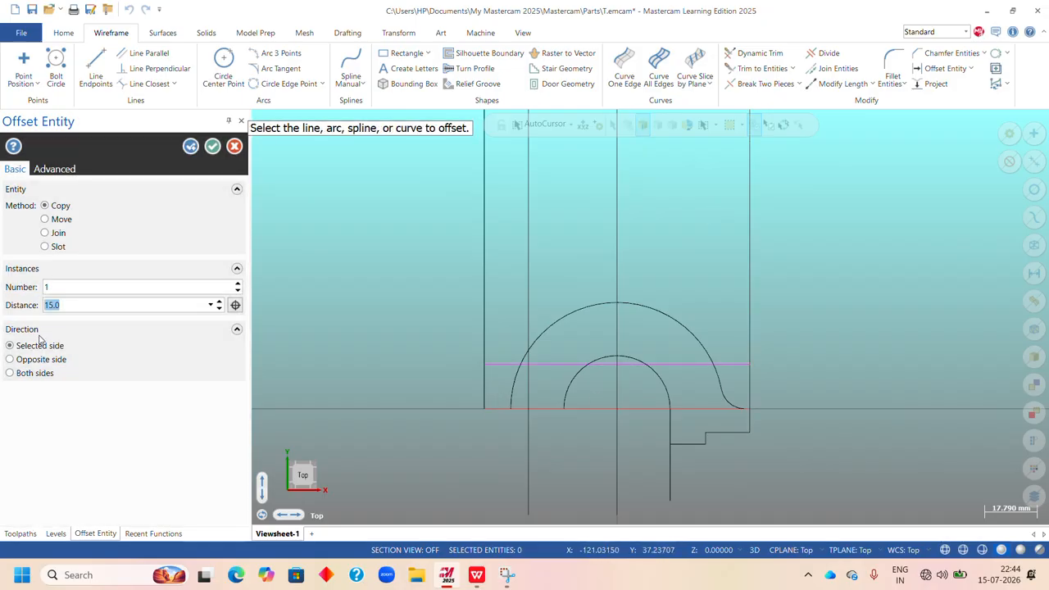
pyautogui.write('12')
pyautogui.press('Return')
pyautogui.click(194, 151)
# Check the left foot dimensions in the exercises sheet PDF, offset a copy of the upper horizontal line 9 mm downward and finish Offset Entity.
pyautogui.moveTo(476, 574)
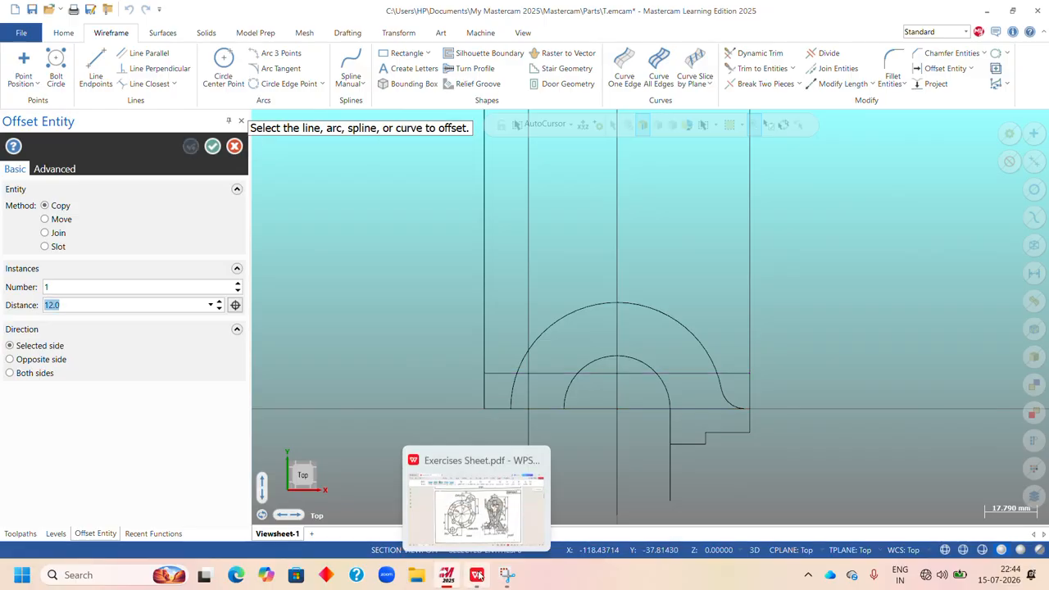
pyautogui.click(484, 481)
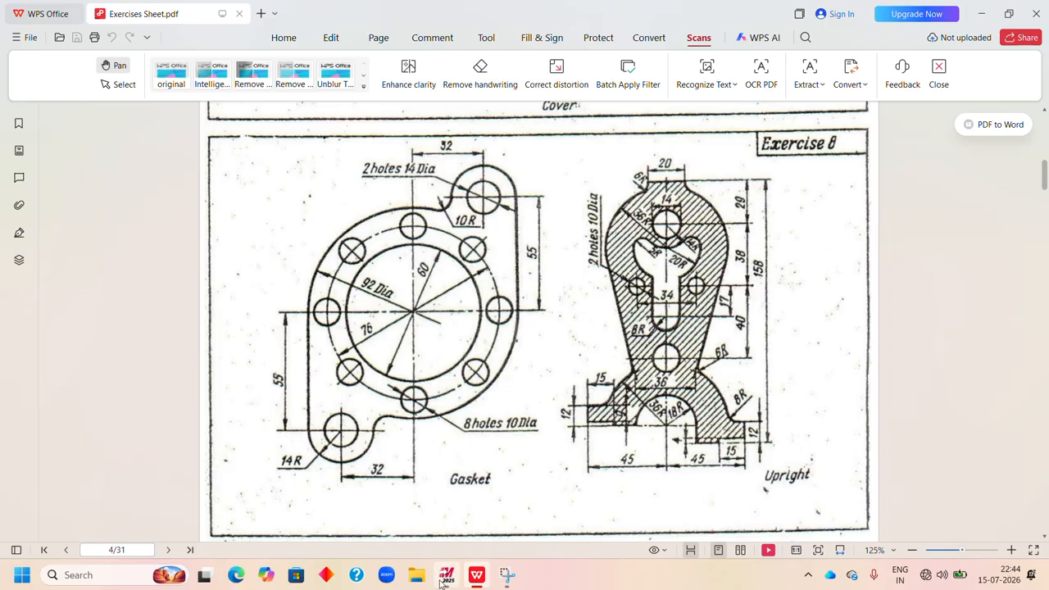
pyautogui.click(443, 502)
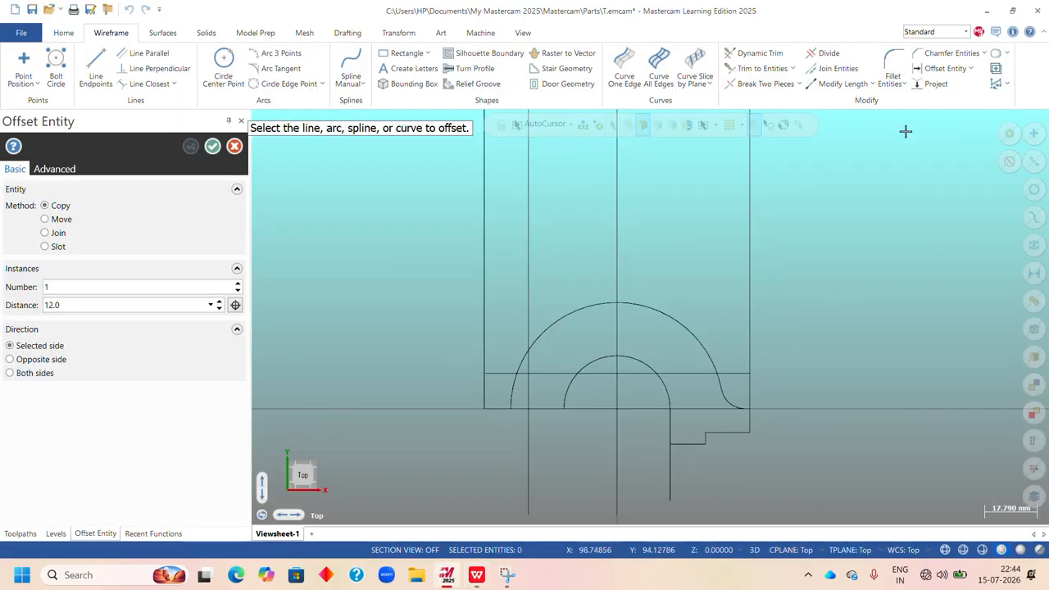
pyautogui.click(506, 373)
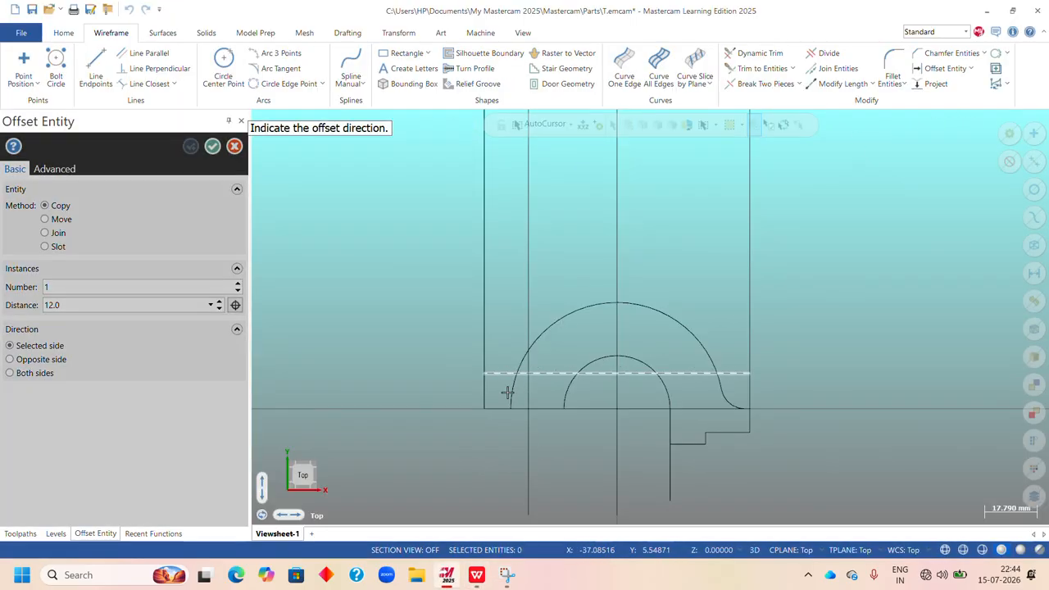
pyautogui.click(507, 394)
pyautogui.write('9')
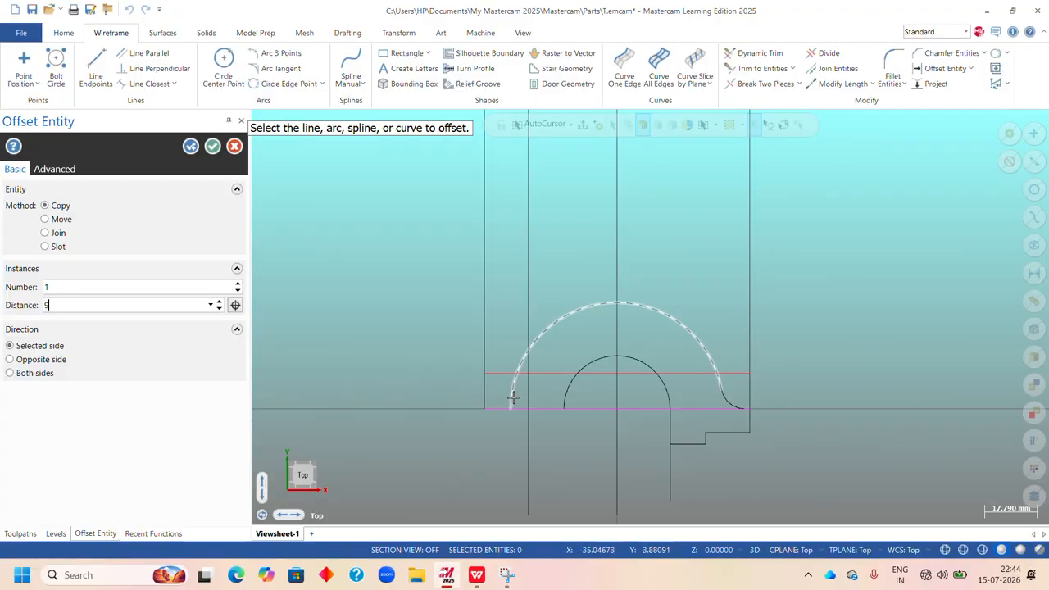
pyautogui.press('Return')
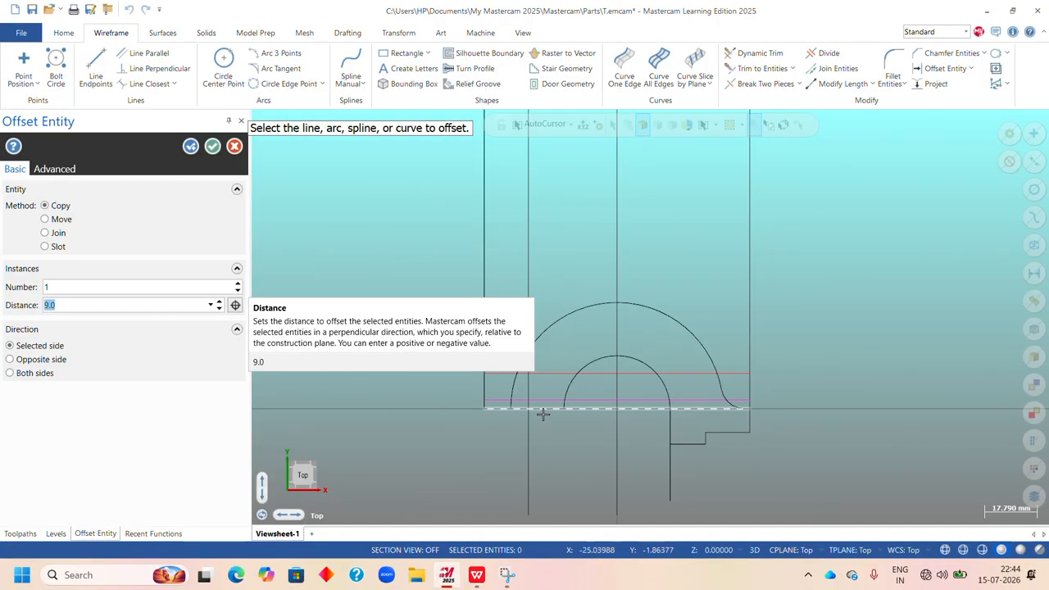
pyautogui.click(213, 146)
# Examine how the Upright's left foot meets the arcs in the WPS Office exercises sheet PDF and return to Mastercam.
pyautogui.scroll(3, 581, 349)
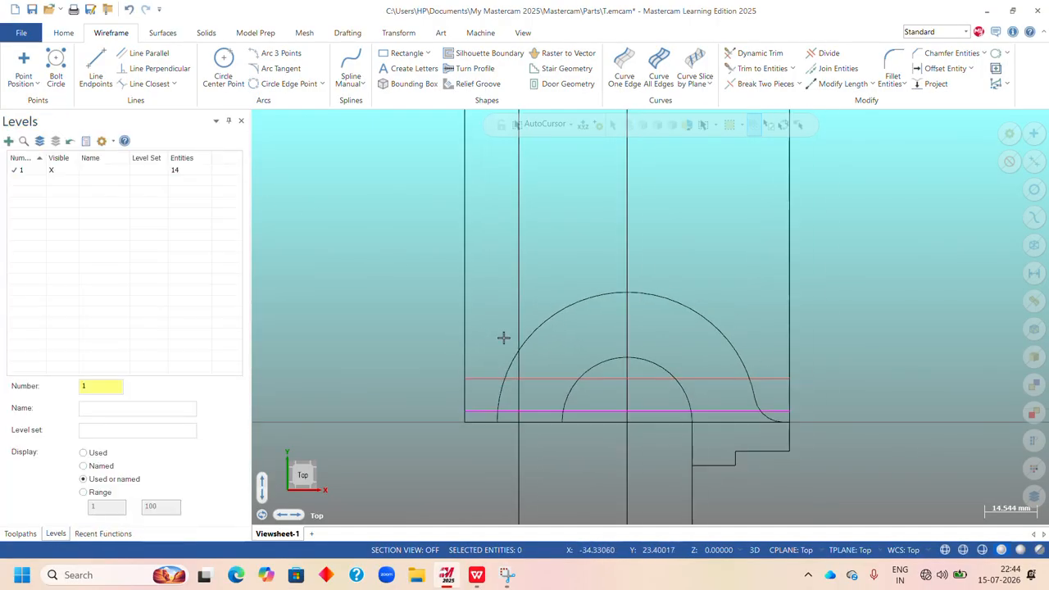
pyautogui.scroll(-3, 590, 441)
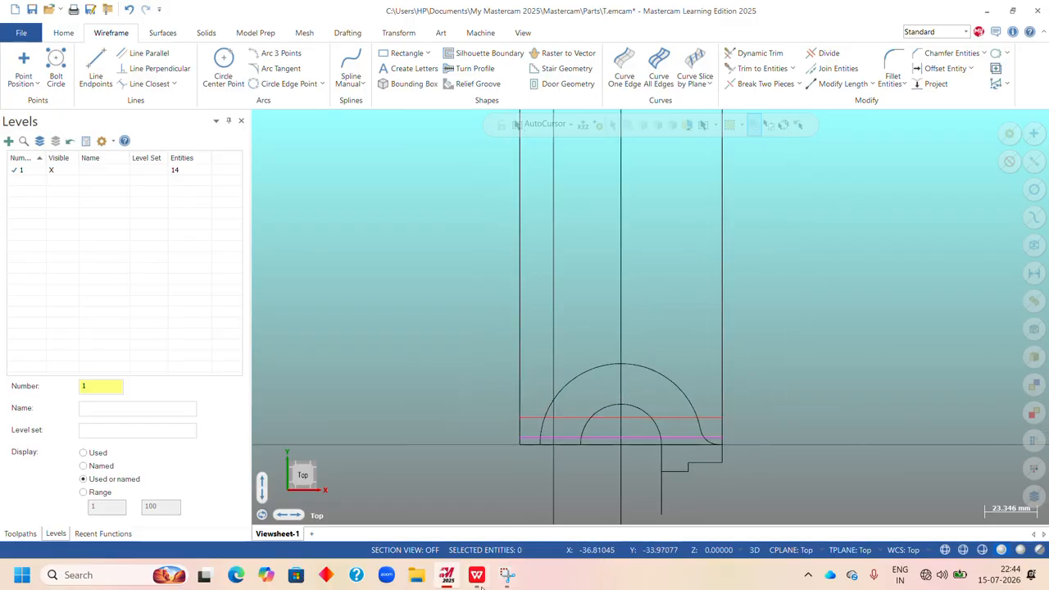
pyautogui.click(477, 575)
pyautogui.scroll(-1, 596, 454)
pyautogui.scroll(3, 602, 437)
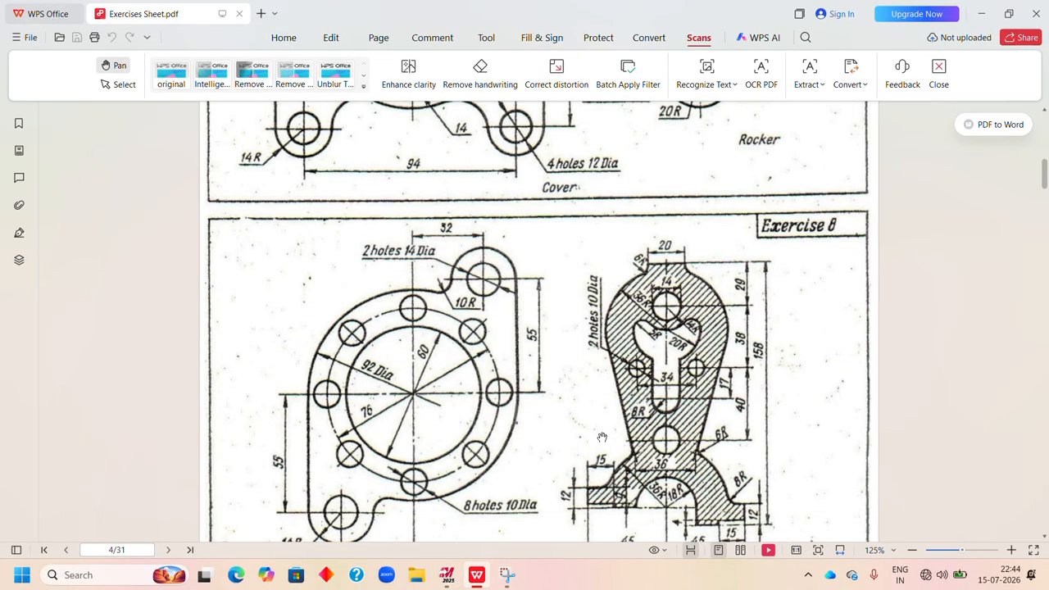
pyautogui.scroll(-2, 601, 438)
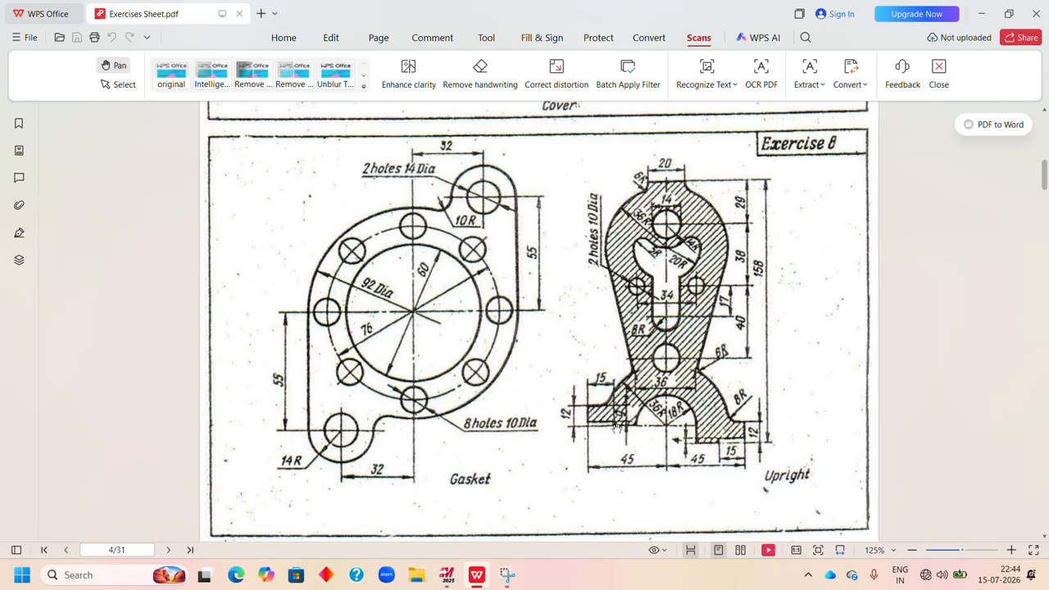
pyautogui.click(447, 582)
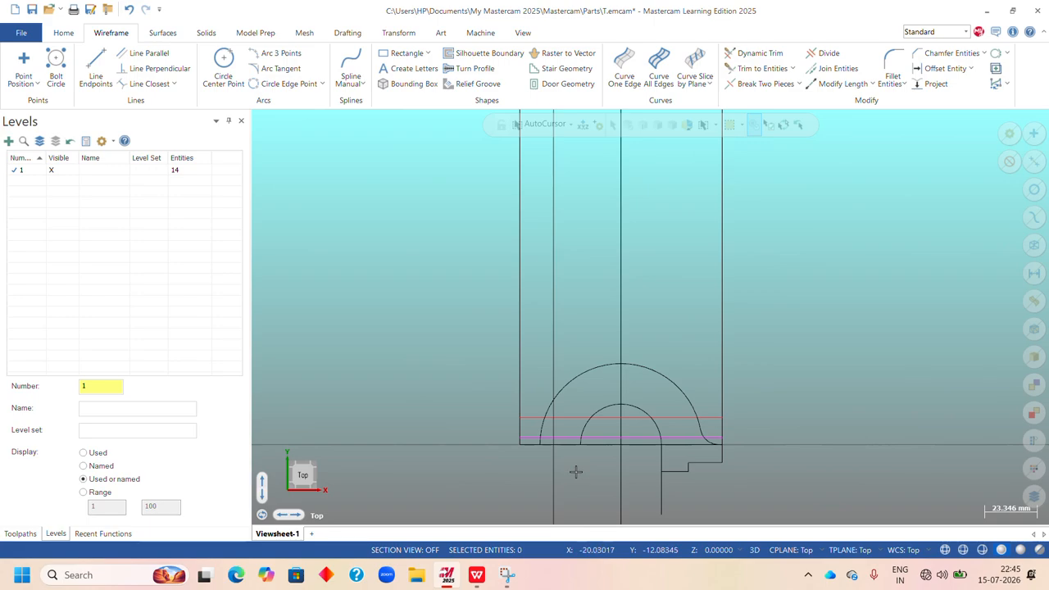
pyautogui.click(477, 577)
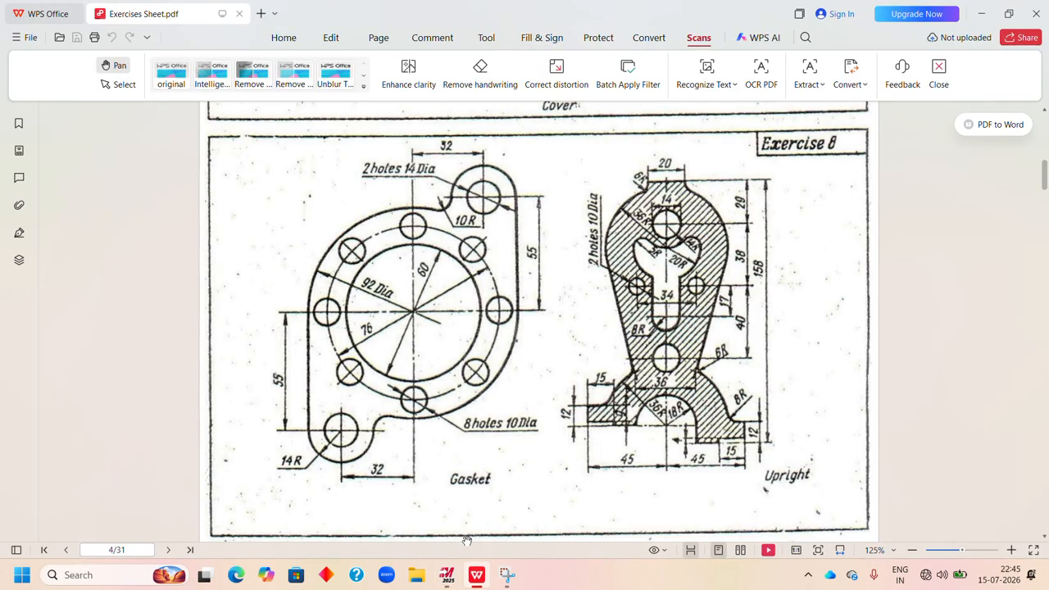
pyautogui.click(447, 578)
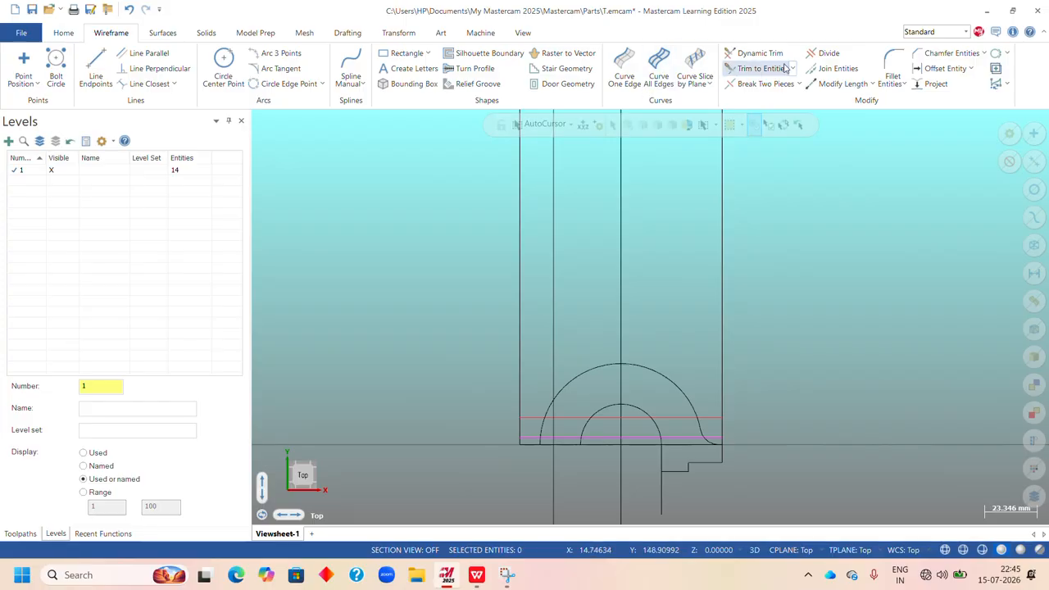
# Divide away the base line's left end and the outer arc and left vertical line portions below the lower offset line.
pyautogui.click(825, 52)
pyautogui.scroll(8, 534, 468)
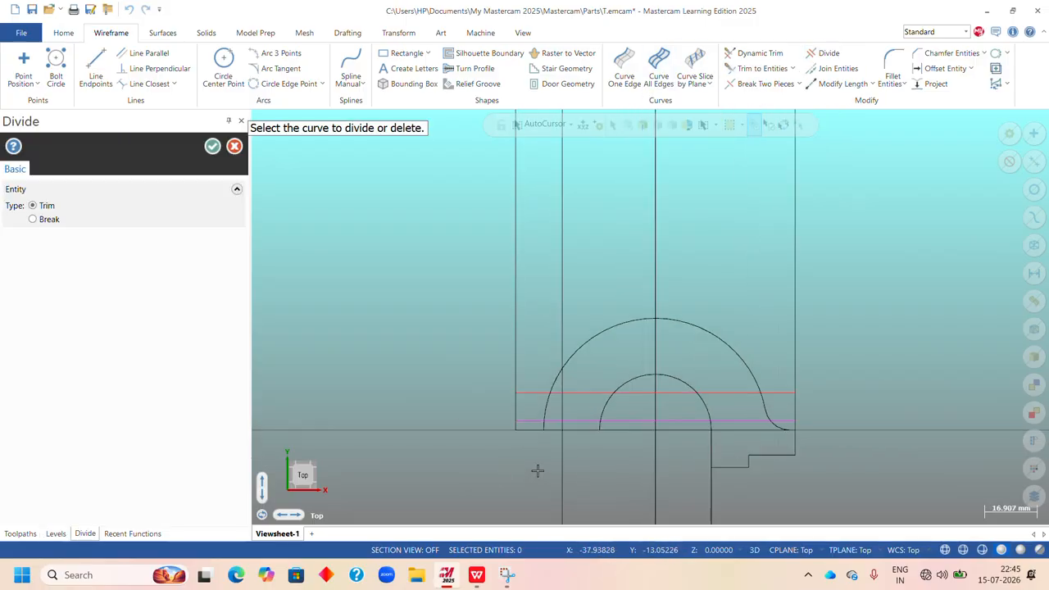
pyautogui.scroll(-1, 535, 465)
pyautogui.scroll(2, 533, 462)
pyautogui.scroll(-1, 635, 379)
pyautogui.scroll(-1, 590, 385)
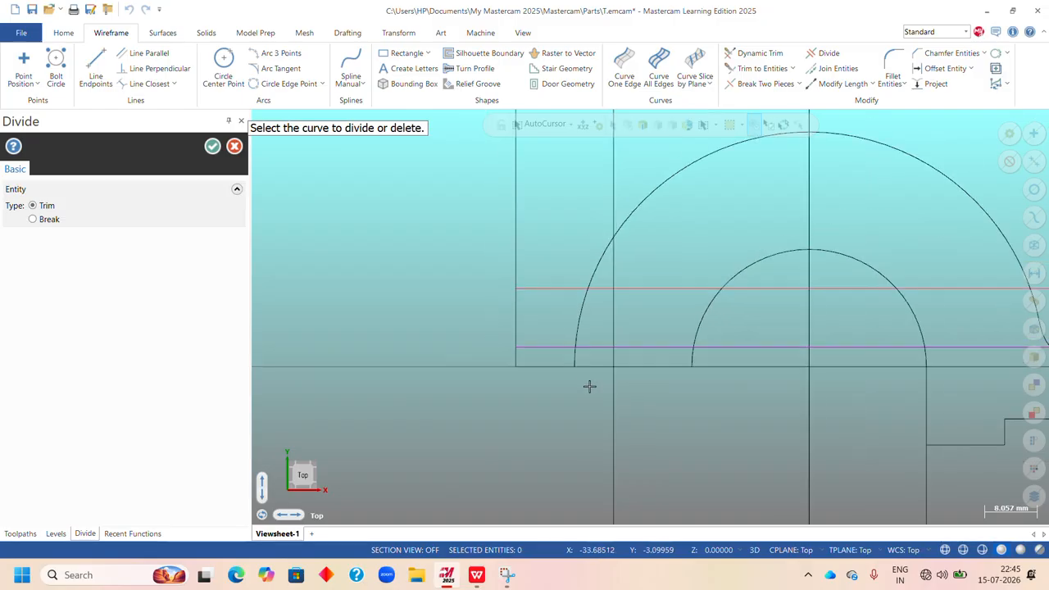
pyautogui.scroll(3, 583, 378)
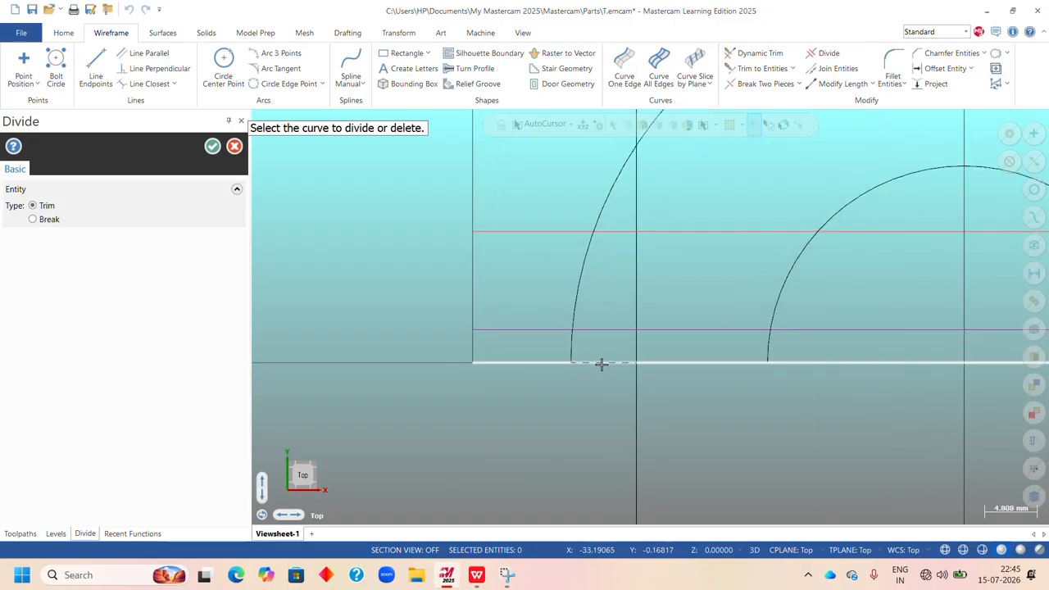
pyautogui.click(571, 345)
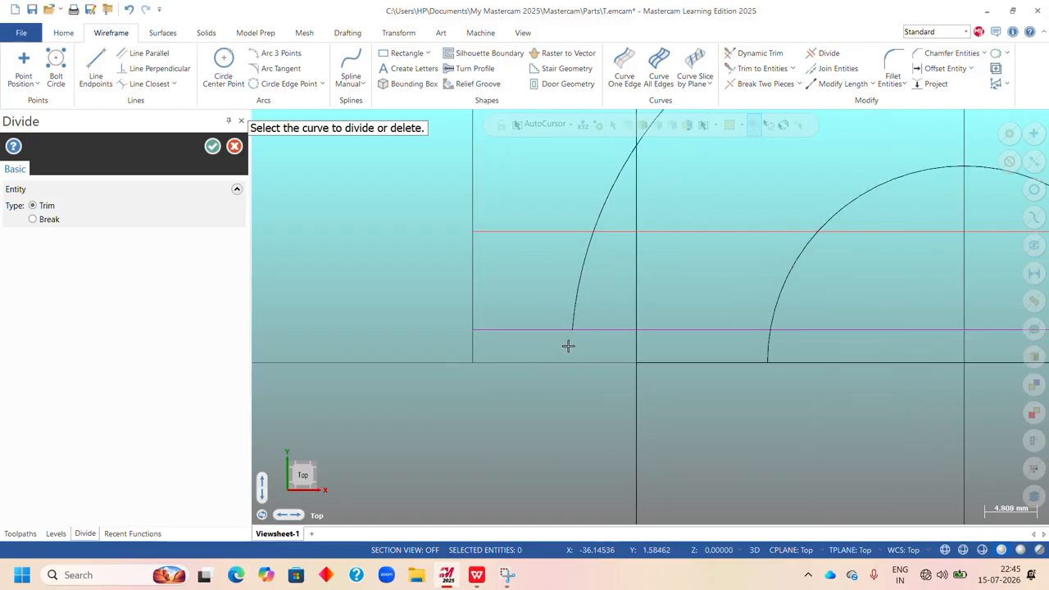
pyautogui.click(472, 351)
pyautogui.scroll(-3, 461, 401)
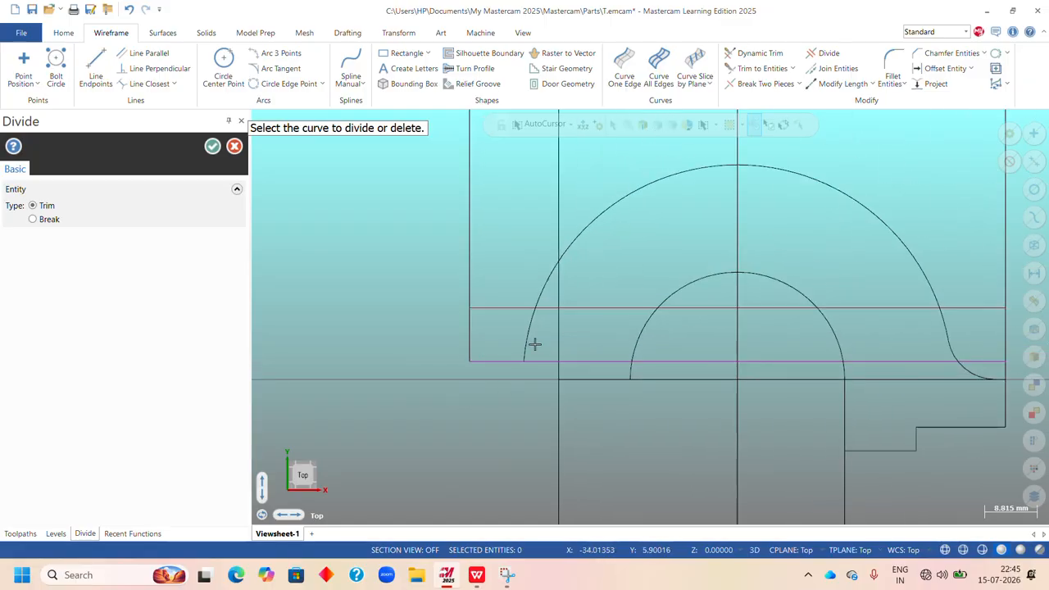
# Divide away the outer arc's lower left end back to the inner left vertical line.
pyautogui.click(526, 348)
pyautogui.scroll(-1, 582, 342)
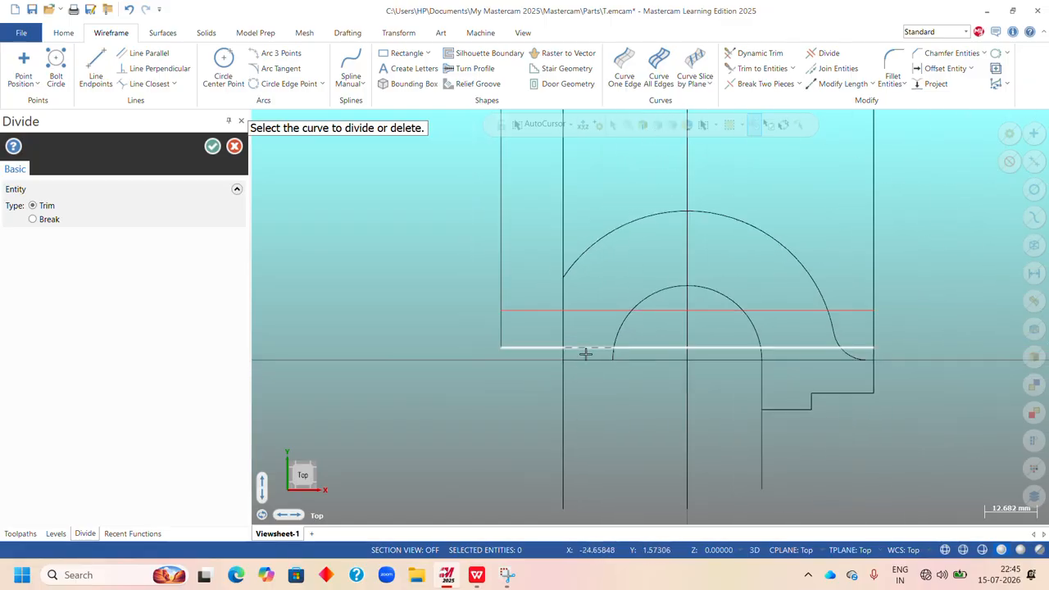
pyautogui.scroll(-2, 614, 368)
pyautogui.scroll(1, 614, 368)
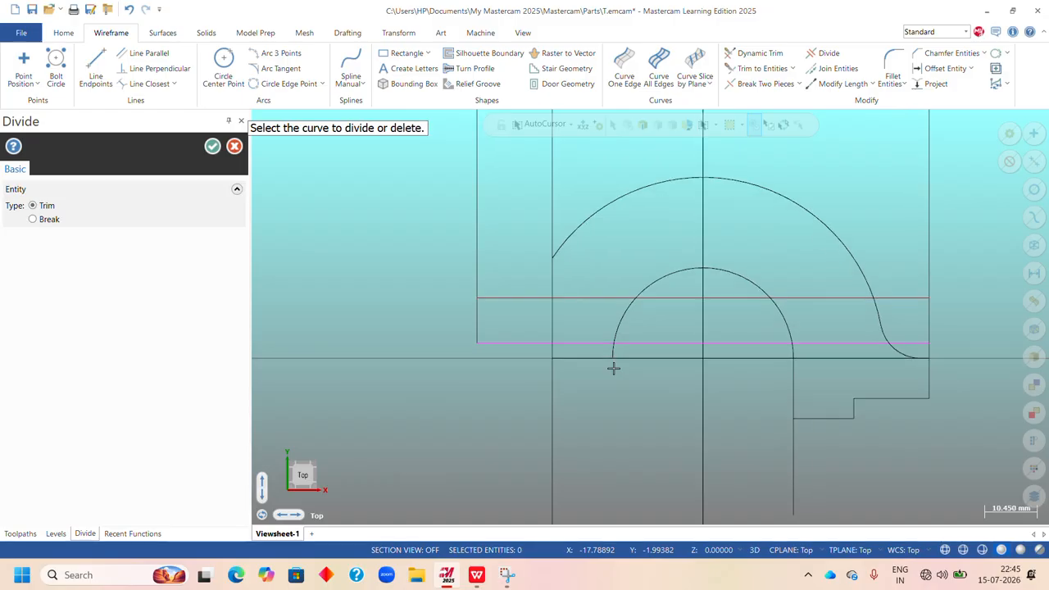
# Check the left foot in the exercises sheet PDF, undo the last arc trim in Mastercam and finish Divide.
pyautogui.click(476, 575)
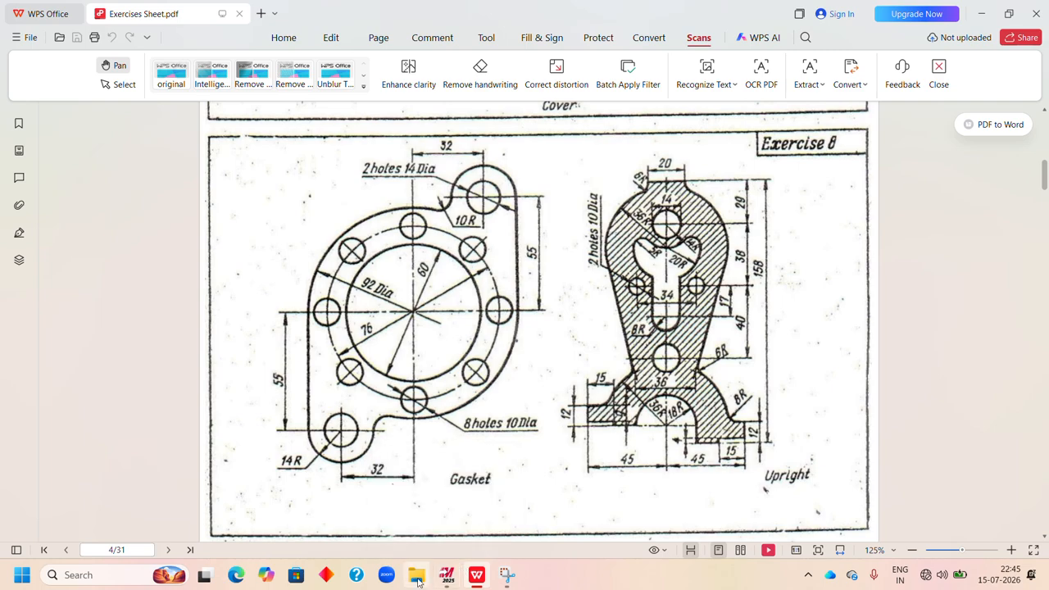
pyautogui.click(447, 574)
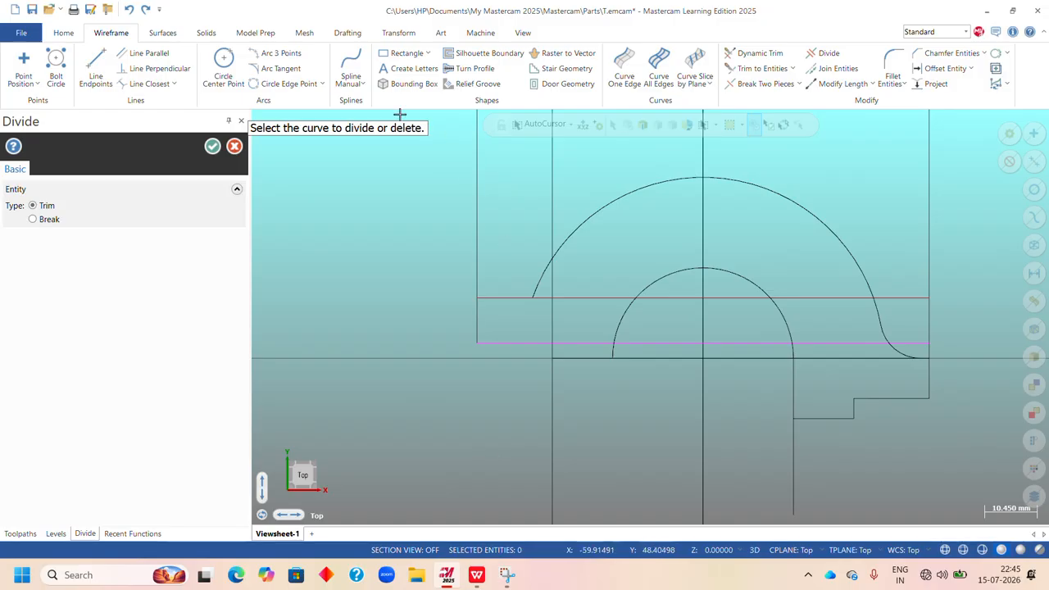
pyautogui.press('Escape')
pyautogui.scroll(-1, 681, 336)
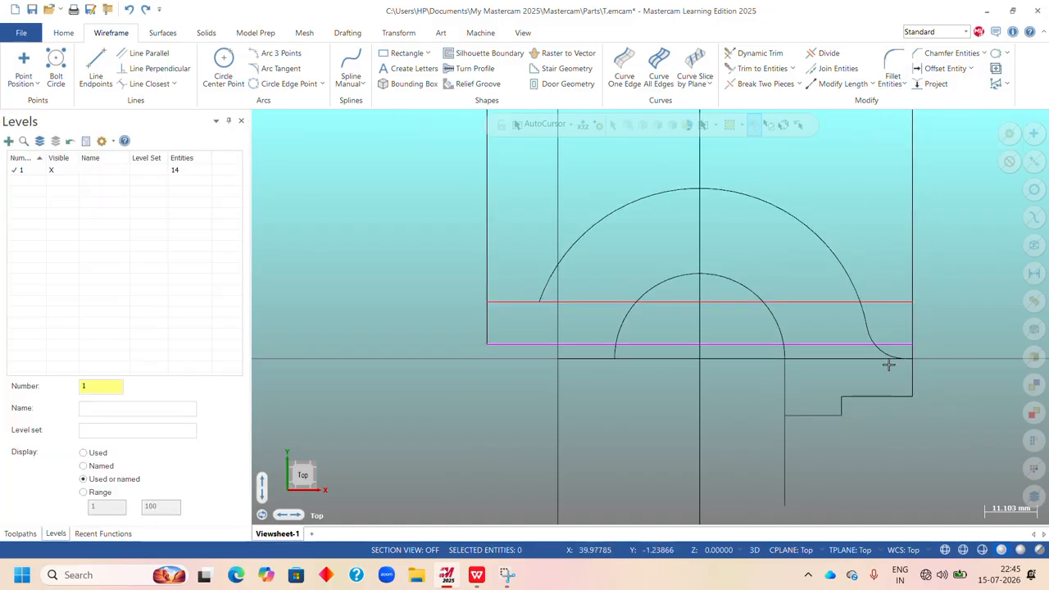
# Check the Upright in the exercises sheet PDF, then fillet the outer arc and the upper offset line at the left foot with radius 8.
pyautogui.click(477, 576)
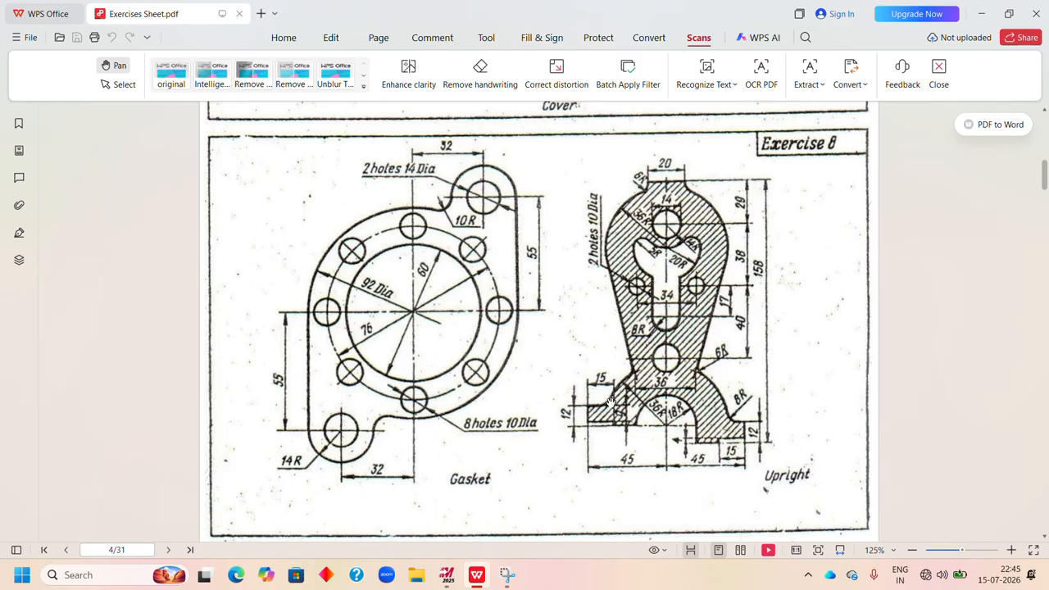
pyautogui.click(447, 575)
pyautogui.click(893, 66)
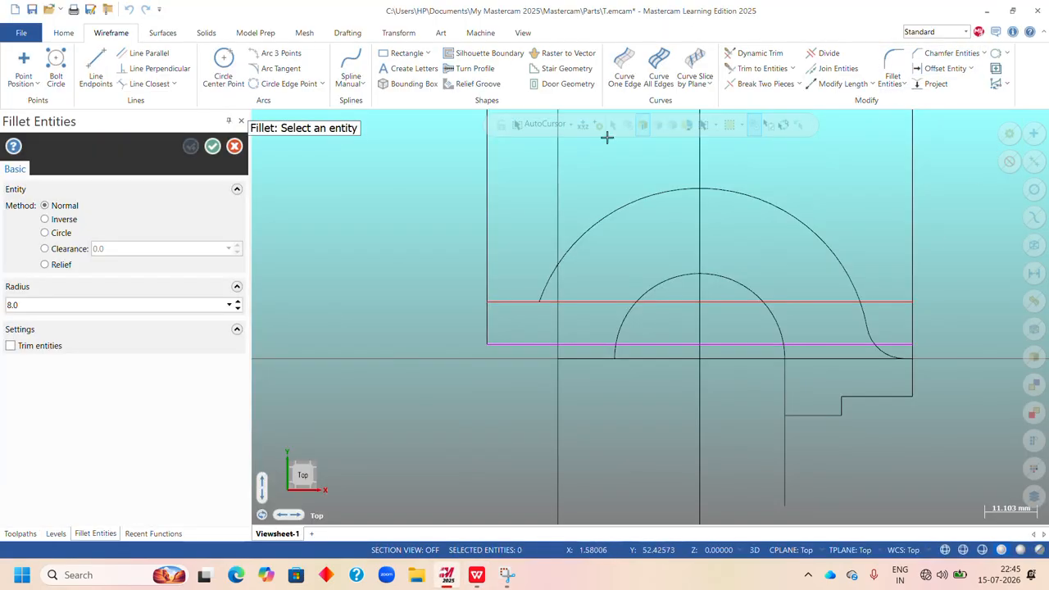
pyautogui.doubleClick(43, 312)
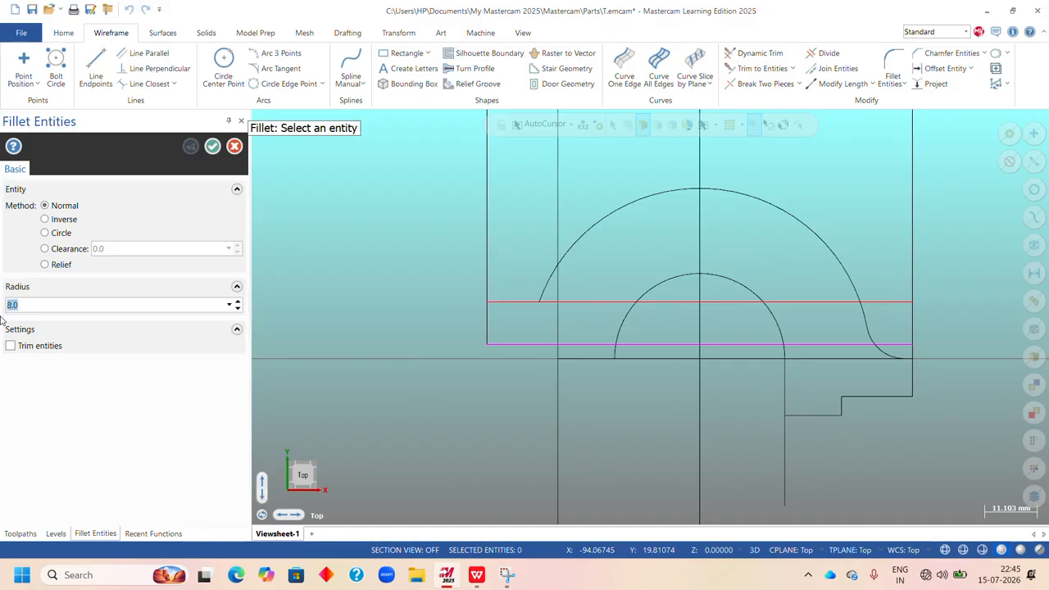
pyautogui.write('8')
pyautogui.press('Return')
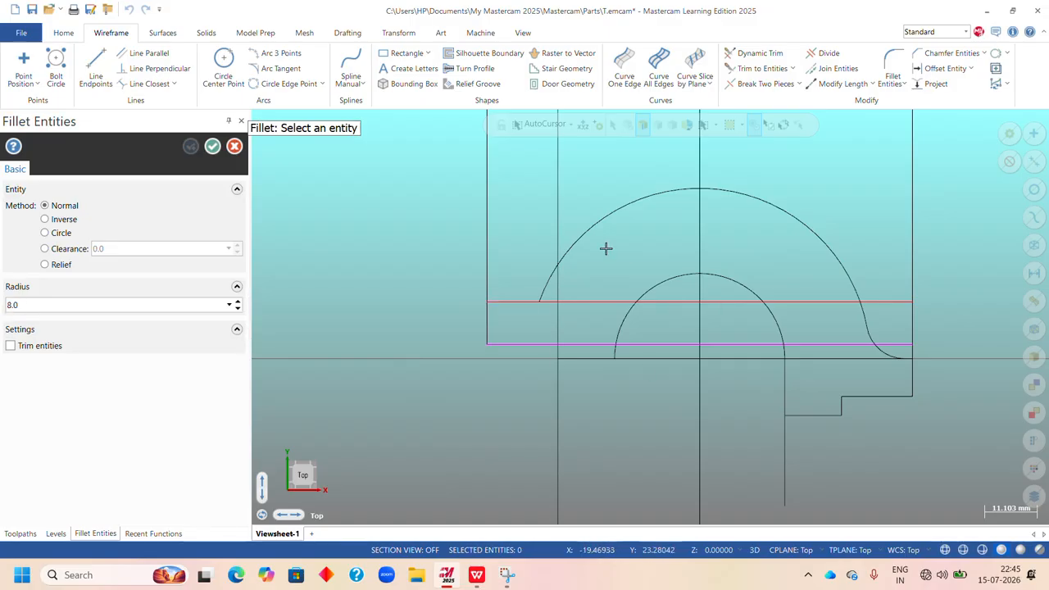
pyautogui.scroll(1, 551, 263)
pyautogui.click(579, 242)
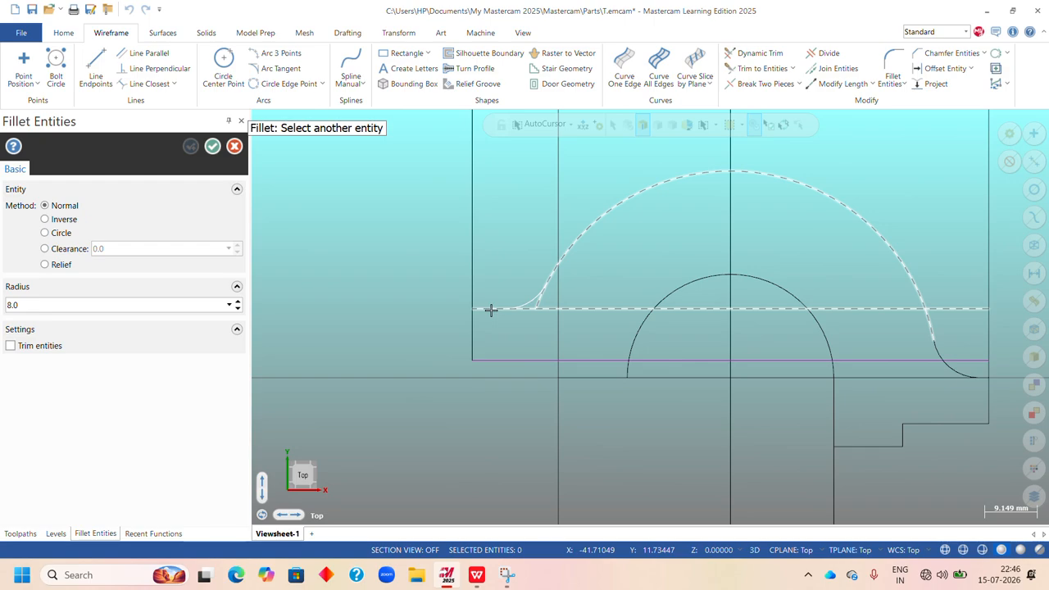
pyautogui.scroll(3, 491, 309)
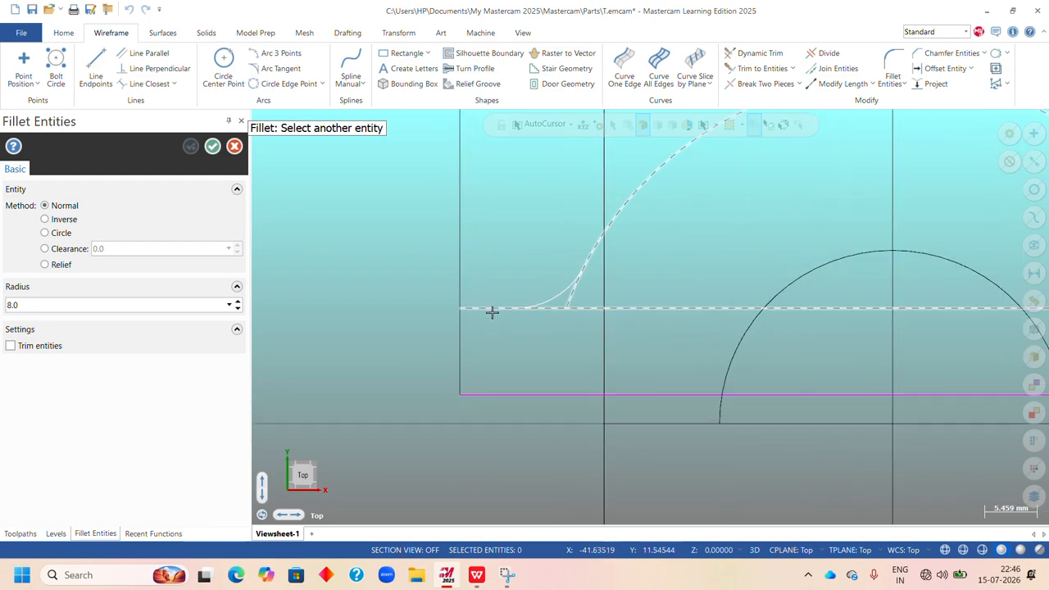
pyautogui.click(491, 309)
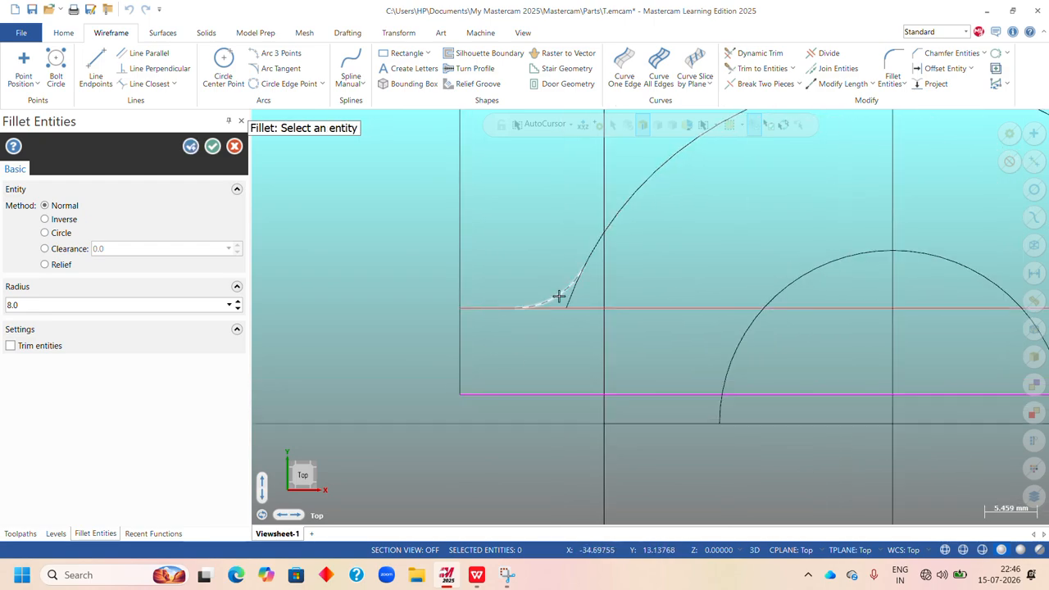
pyautogui.click(212, 146)
pyautogui.scroll(-3, 464, 286)
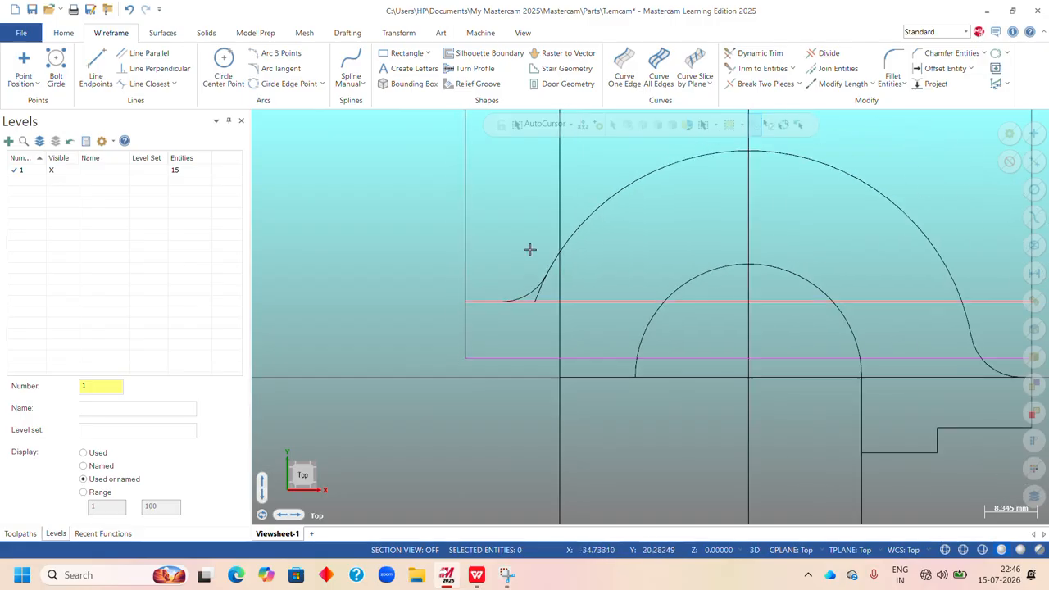
# Divide away the outer arc's leftover stub below the new fillet at the left foot.
pyautogui.scroll(2, 537, 329)
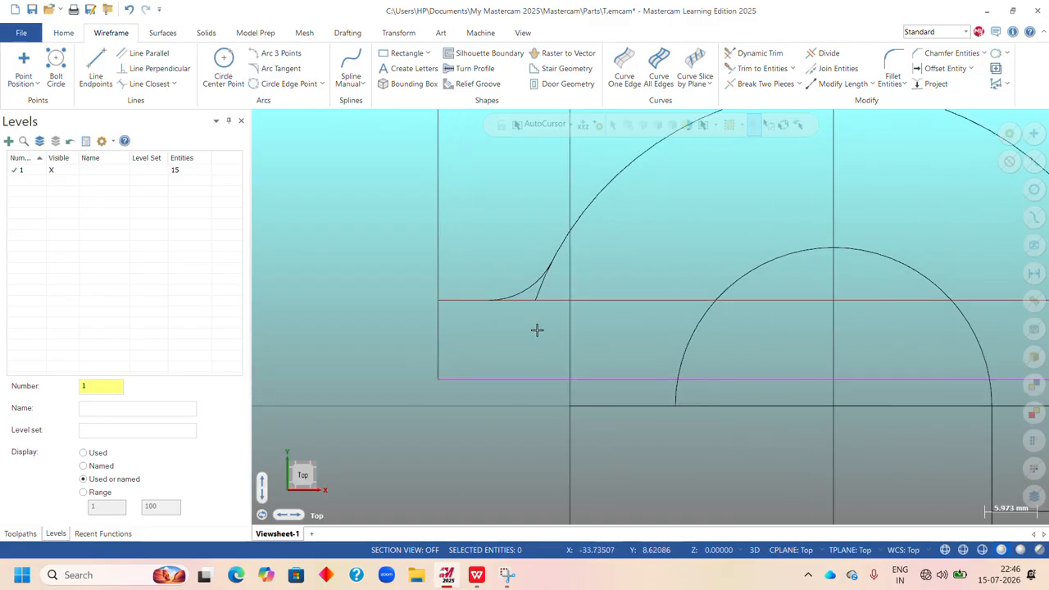
pyautogui.click(824, 53)
pyautogui.scroll(2, 539, 330)
pyautogui.scroll(2, 539, 331)
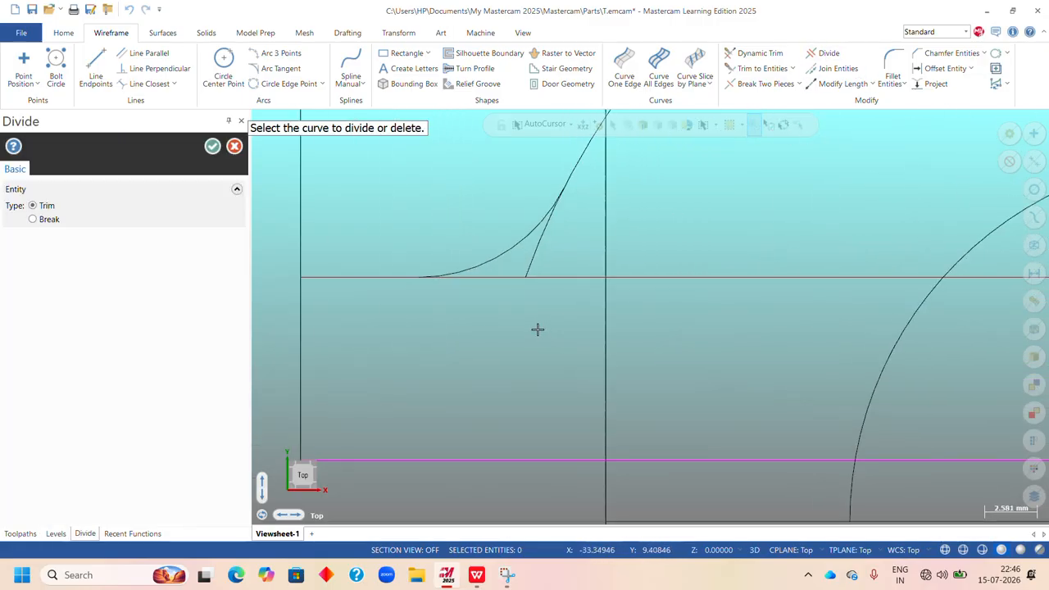
pyautogui.click(541, 250)
pyautogui.scroll(-1, 541, 247)
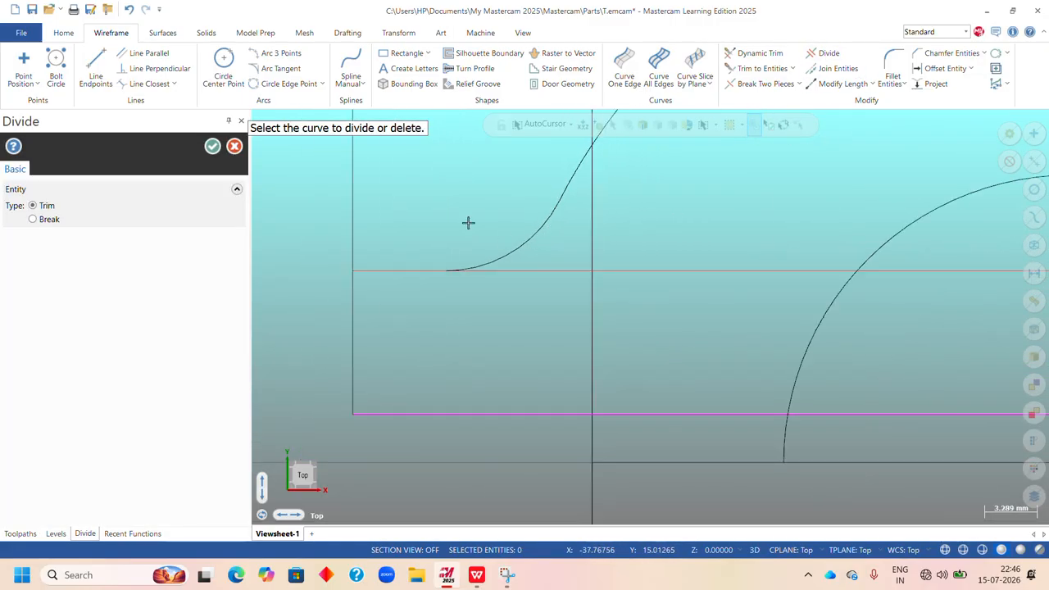
pyautogui.click(212, 146)
pyautogui.scroll(-3, 528, 271)
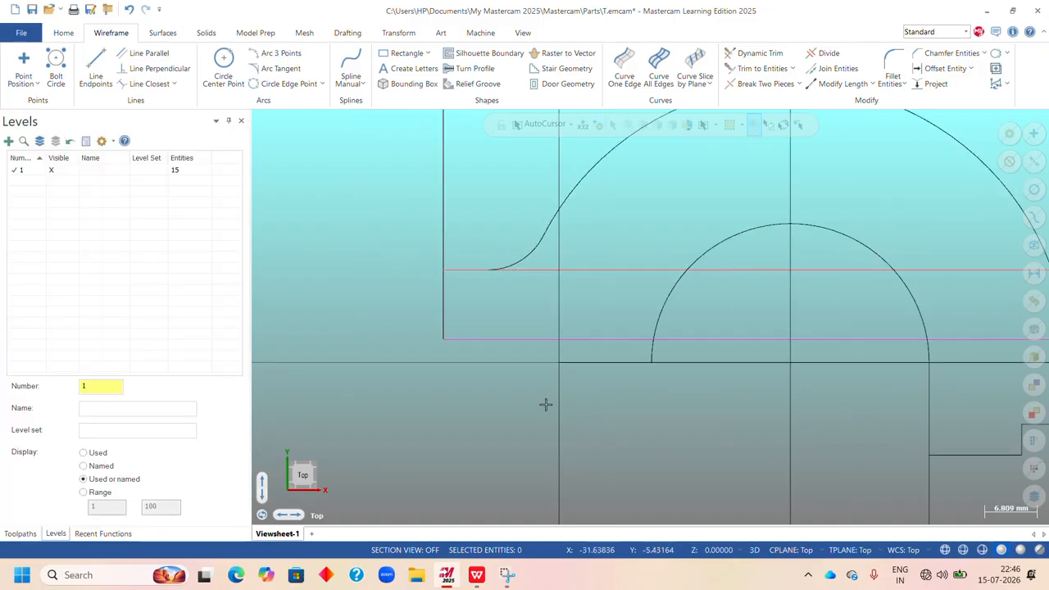
pyautogui.scroll(-1, 546, 404)
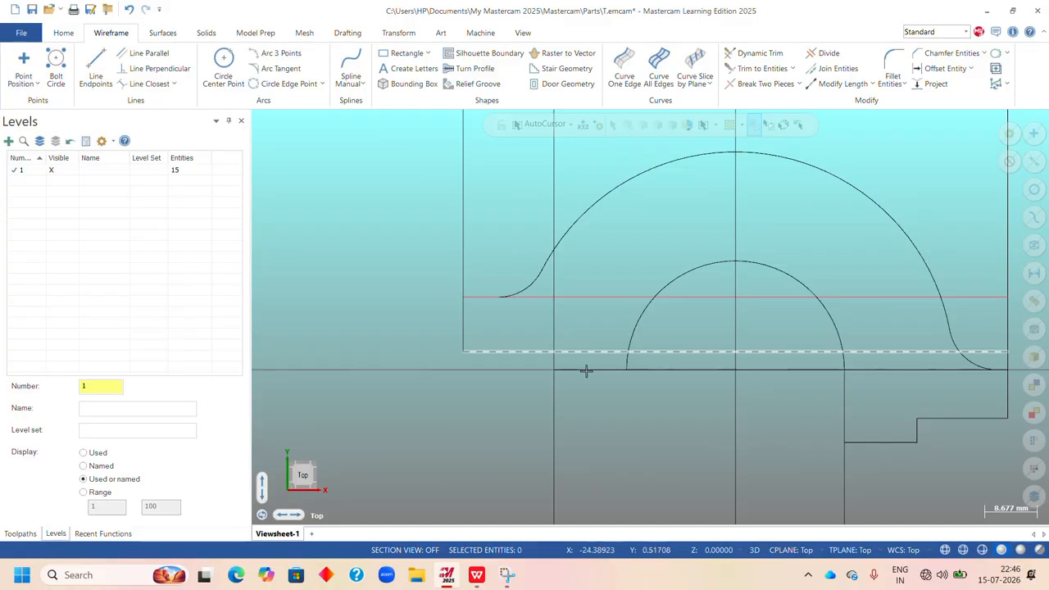
# Check the left foot in the PDF, then divide away both offset lines' portions between the left foot and the inner arc.
pyautogui.click(476, 574)
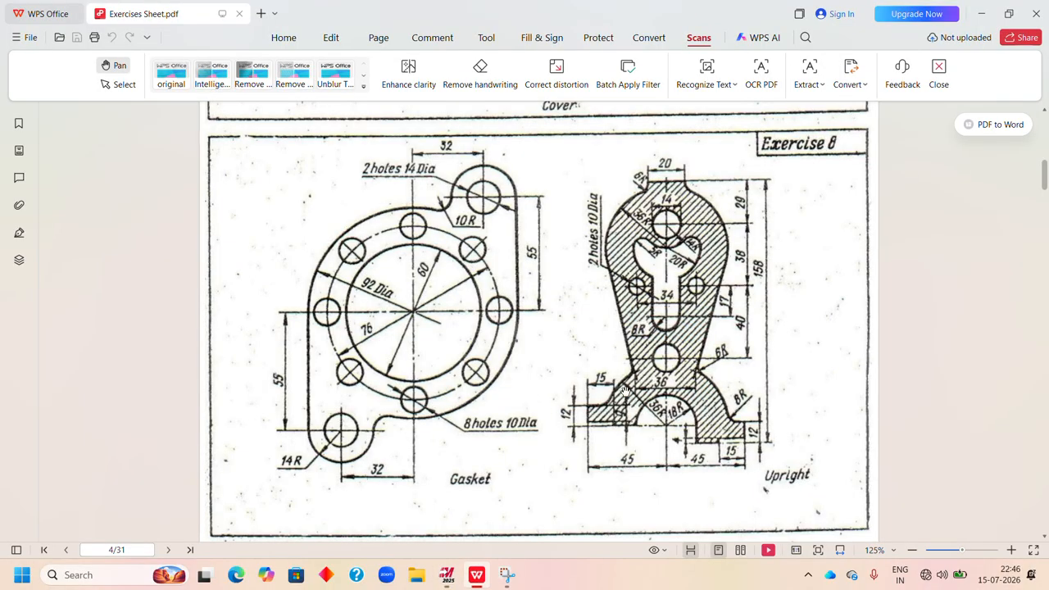
pyautogui.click(447, 574)
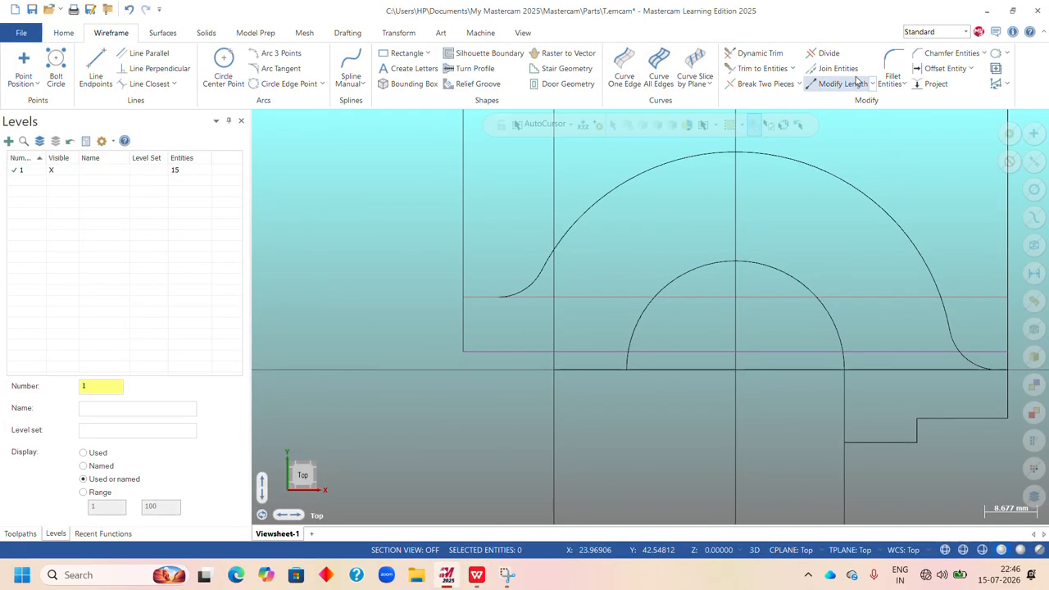
pyautogui.click(829, 53)
pyautogui.scroll(3, 537, 398)
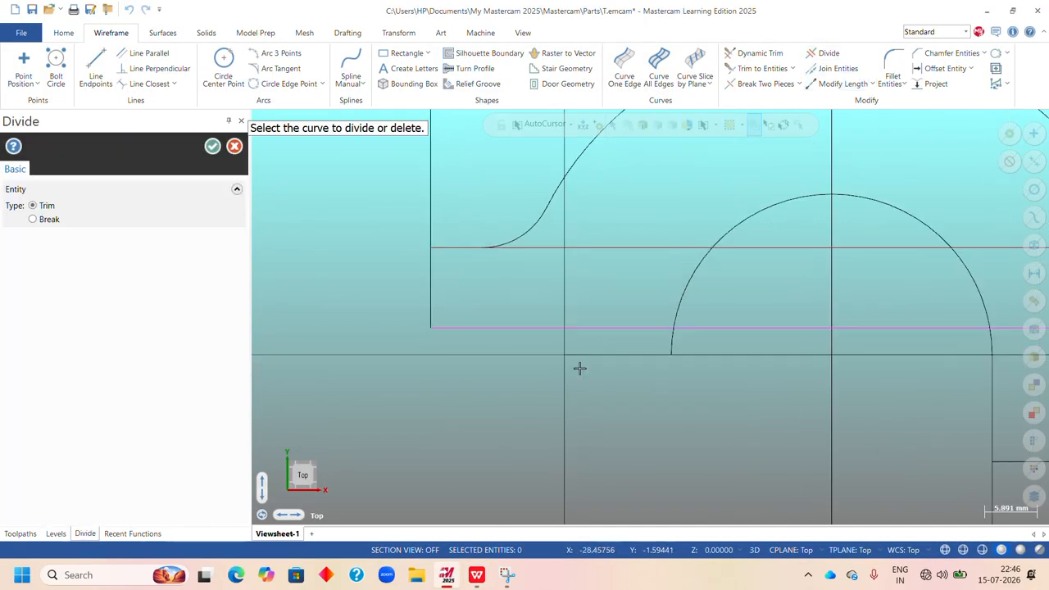
pyautogui.click(611, 328)
pyautogui.click(632, 247)
pyautogui.scroll(-4, 511, 282)
# Divide away the outer left vertical line above the foot and the inner left vertical line above the lower offset line.
pyautogui.click(467, 232)
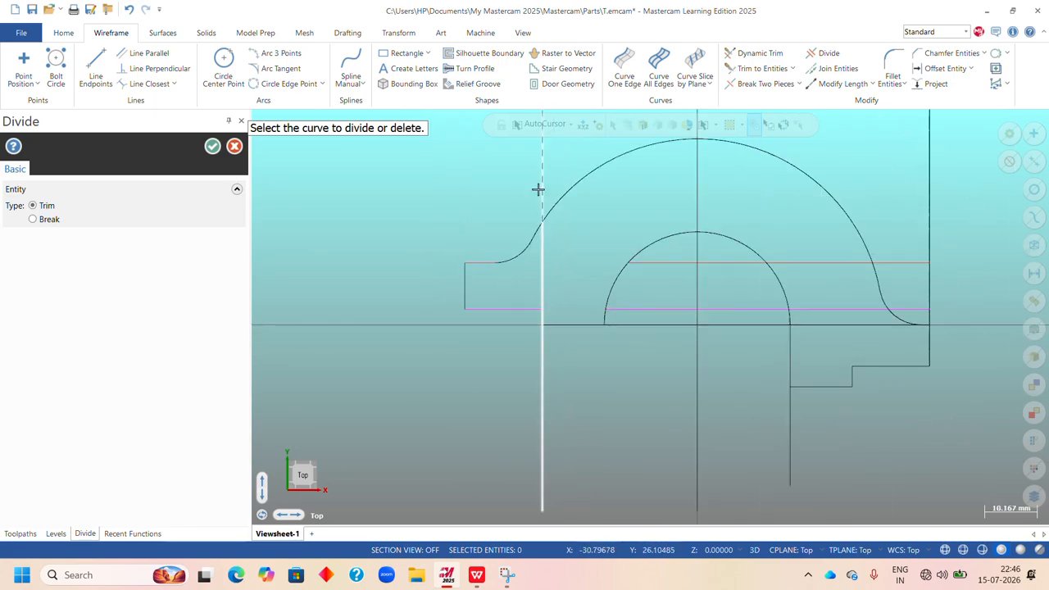
pyautogui.click(543, 290)
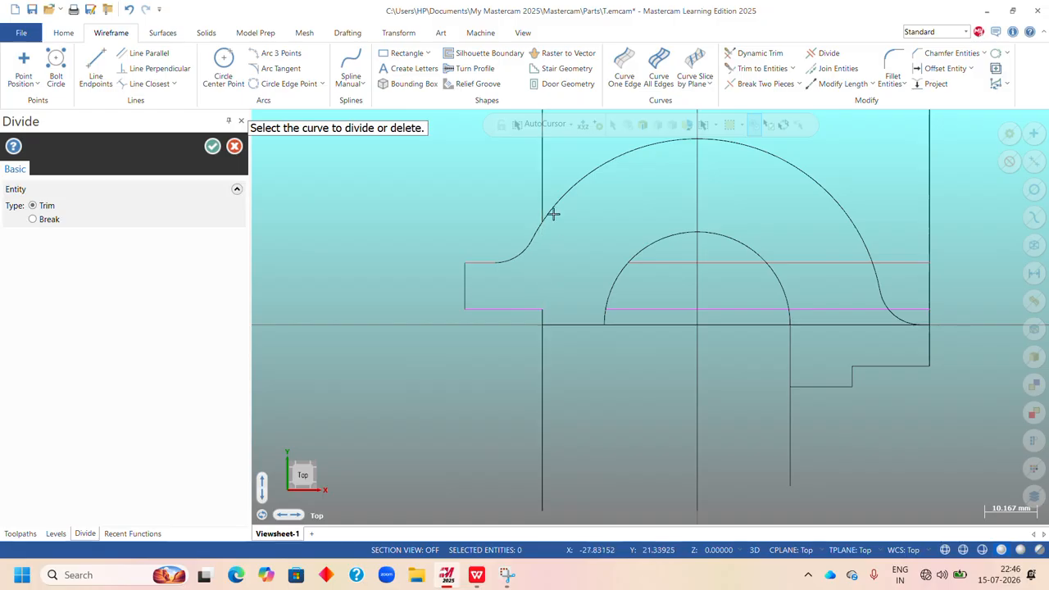
pyautogui.click(544, 197)
pyautogui.scroll(-3, 551, 320)
pyautogui.scroll(2, 657, 227)
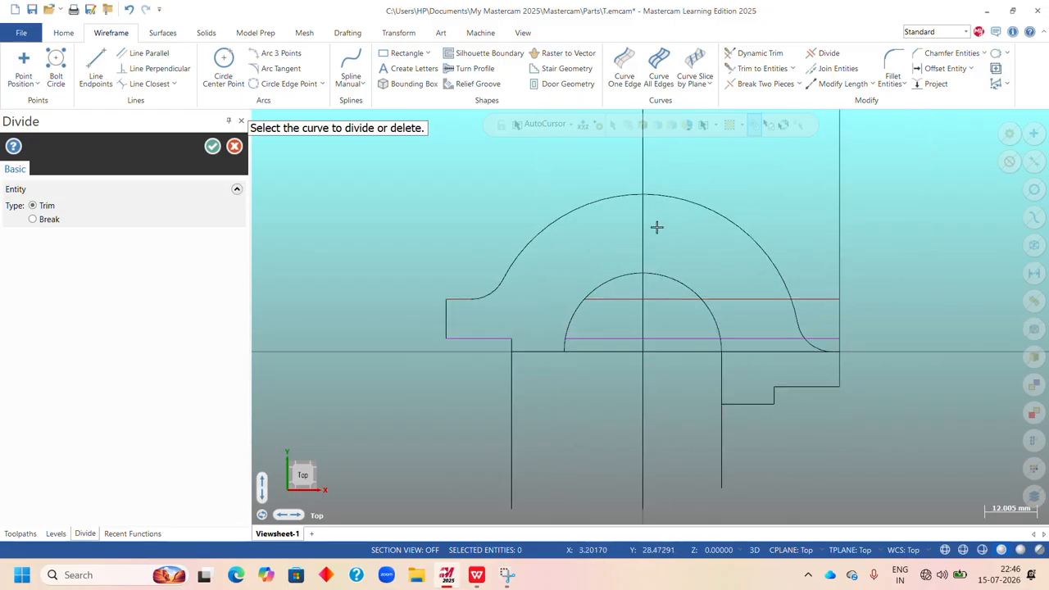
pyautogui.click(213, 146)
# Delete the two leftover offset line segments that cross the inner arc and the right foot.
pyautogui.scroll(1, 625, 262)
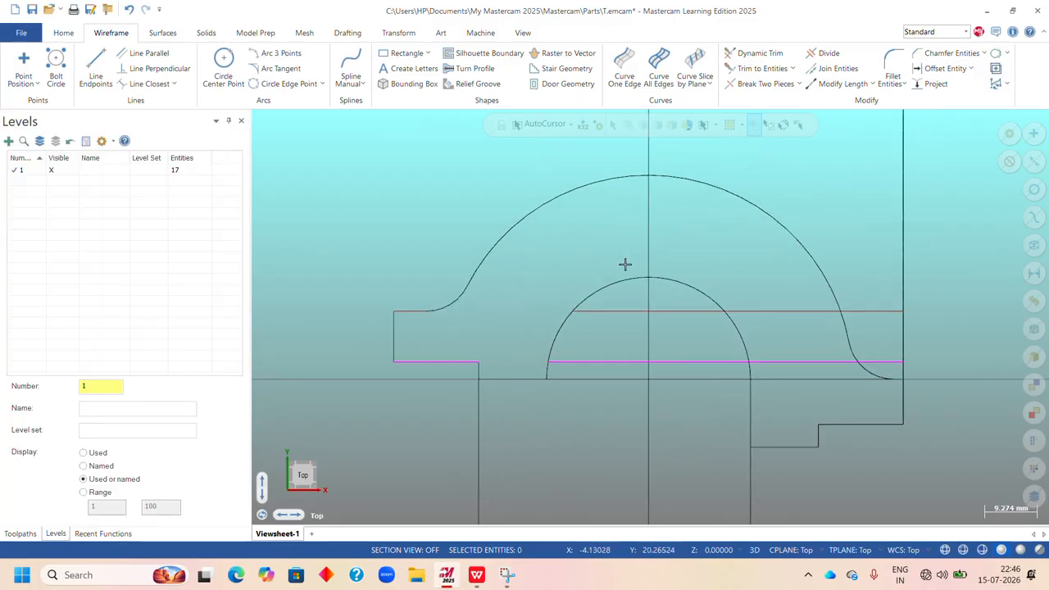
pyautogui.click(755, 305)
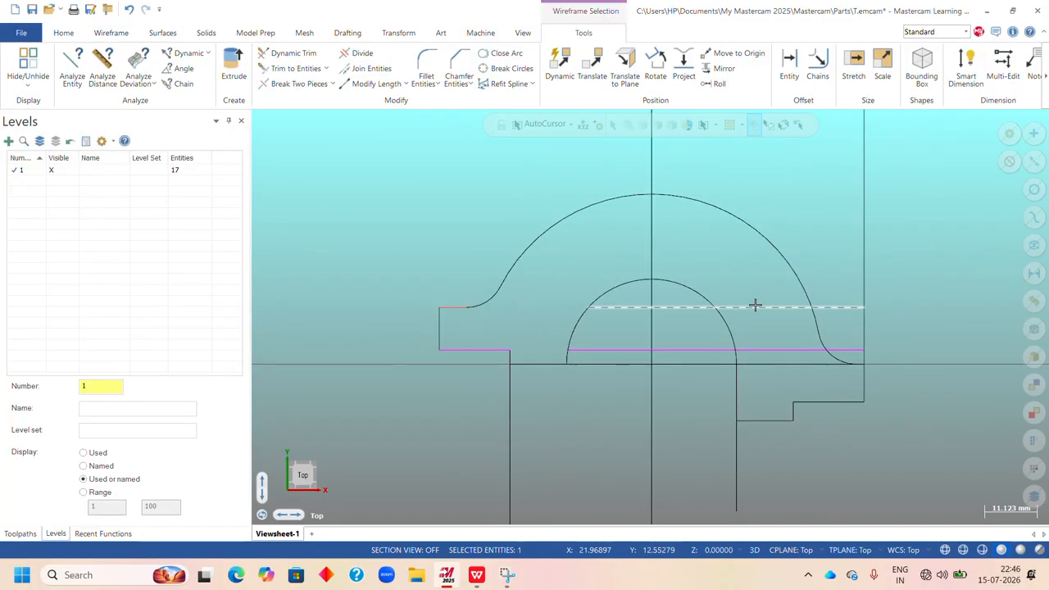
pyautogui.click(686, 351)
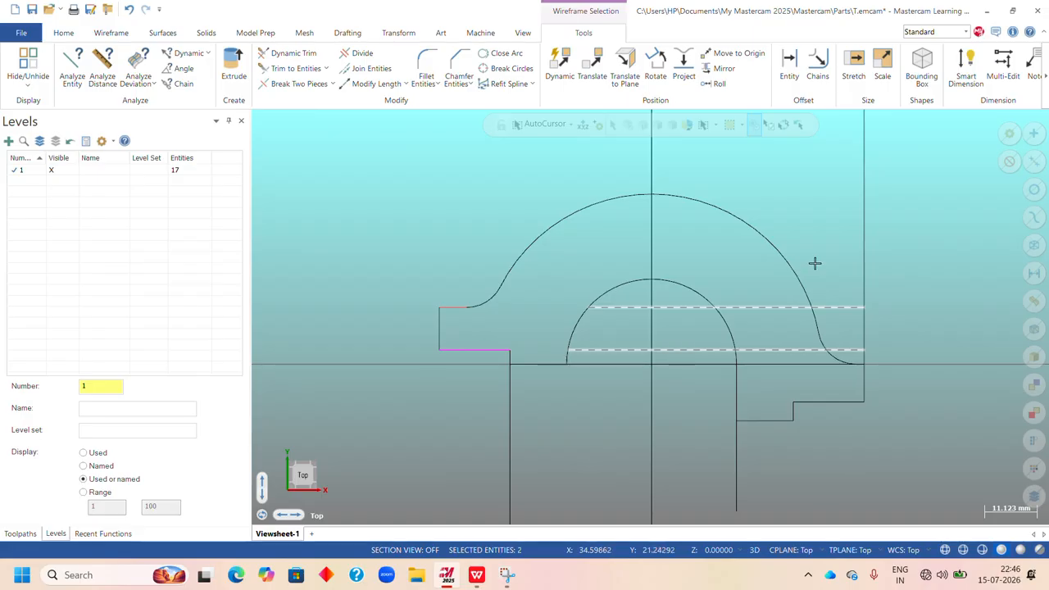
pyautogui.press('Delete')
pyautogui.scroll(-3, 630, 304)
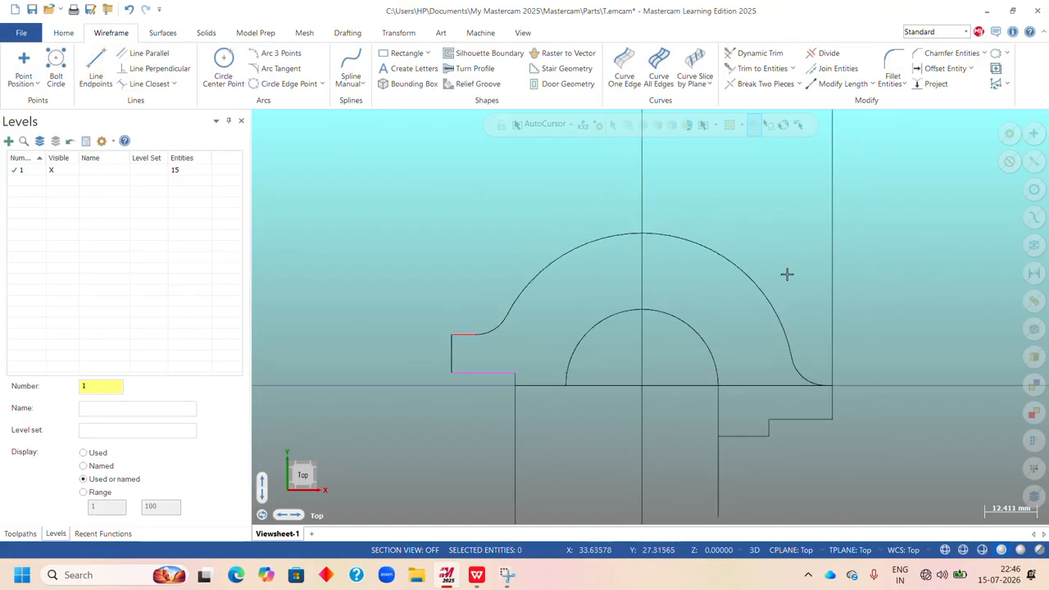
# Divide away the right vertical line's portion above the right foot.
pyautogui.scroll(-1, 800, 296)
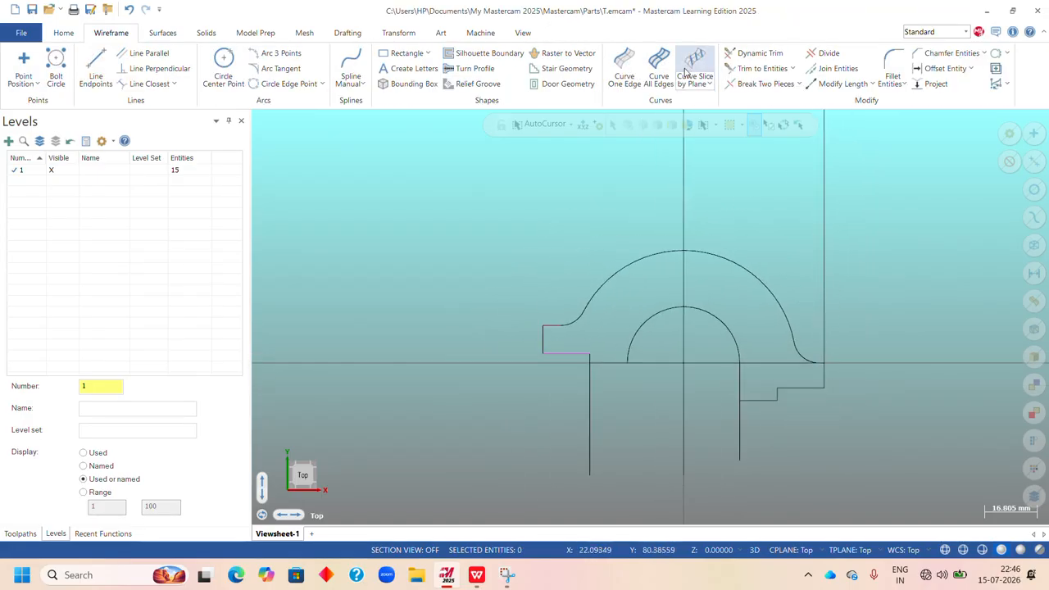
pyautogui.click(829, 54)
pyautogui.scroll(-8, 733, 276)
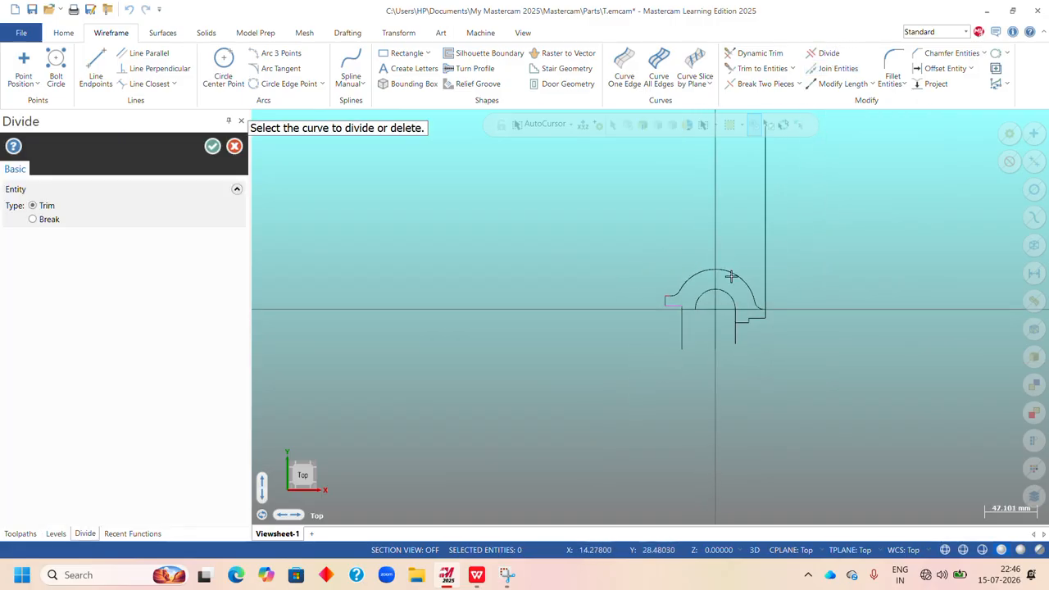
pyautogui.scroll(-5, 722, 260)
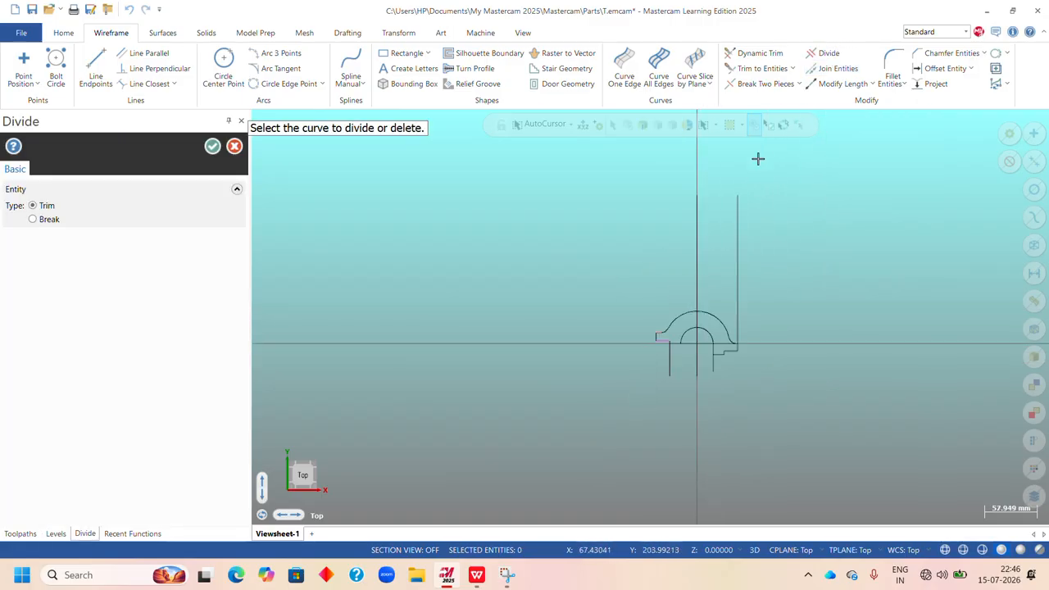
pyautogui.click(738, 255)
pyautogui.click(212, 145)
# Clear the colors left on the offset lines of the left foot.
pyautogui.rightClick(787, 300)
pyautogui.click(811, 308)
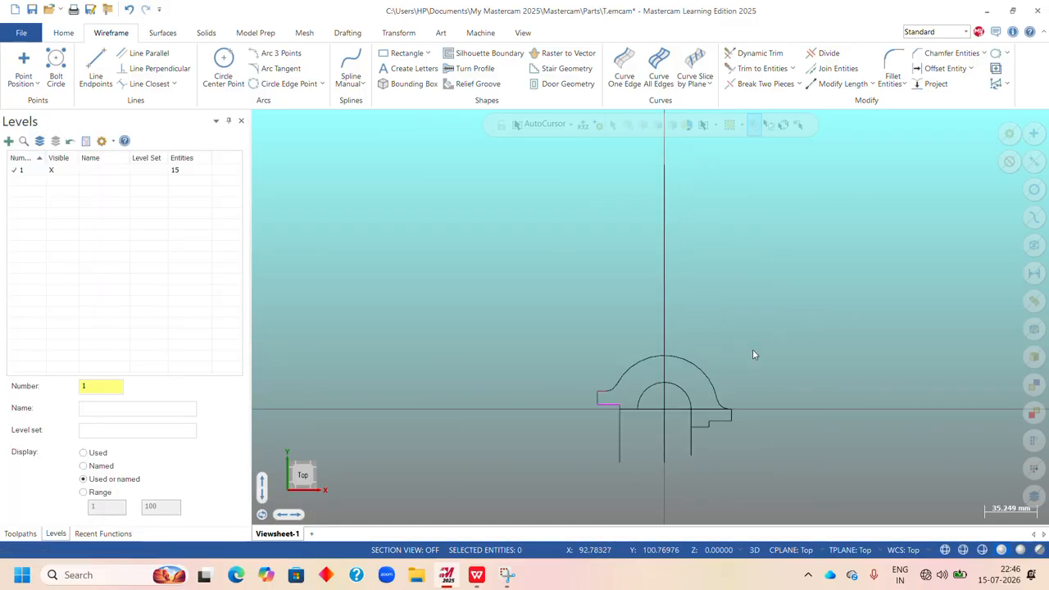
pyautogui.scroll(1, 667, 444)
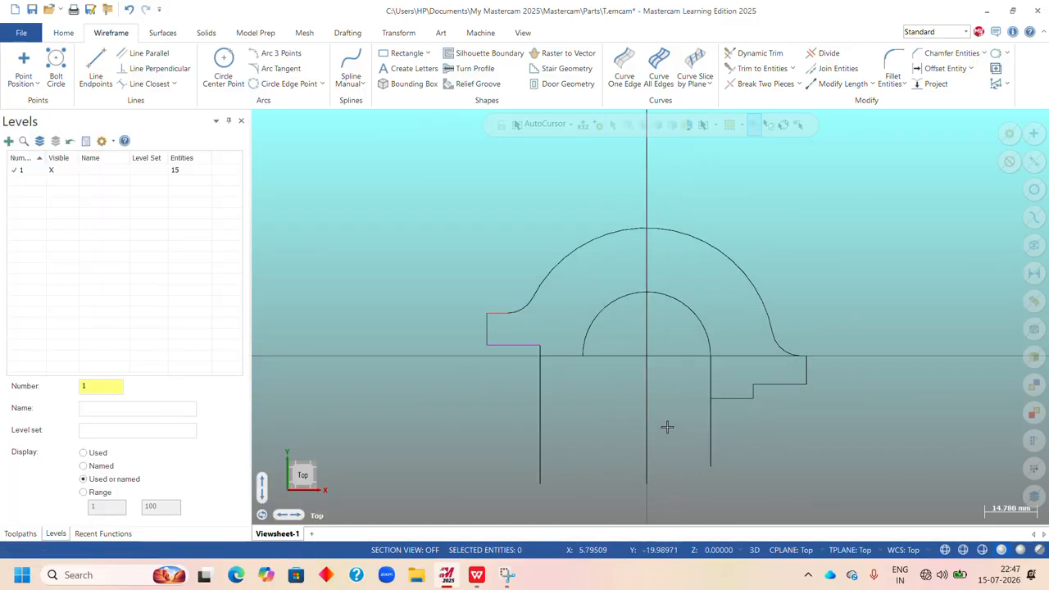
pyautogui.rightClick(775, 191)
pyautogui.click(676, 393)
# Divide away the lower extensions of the inner left vertical line and the right foot's inner vertical line.
pyautogui.click(824, 52)
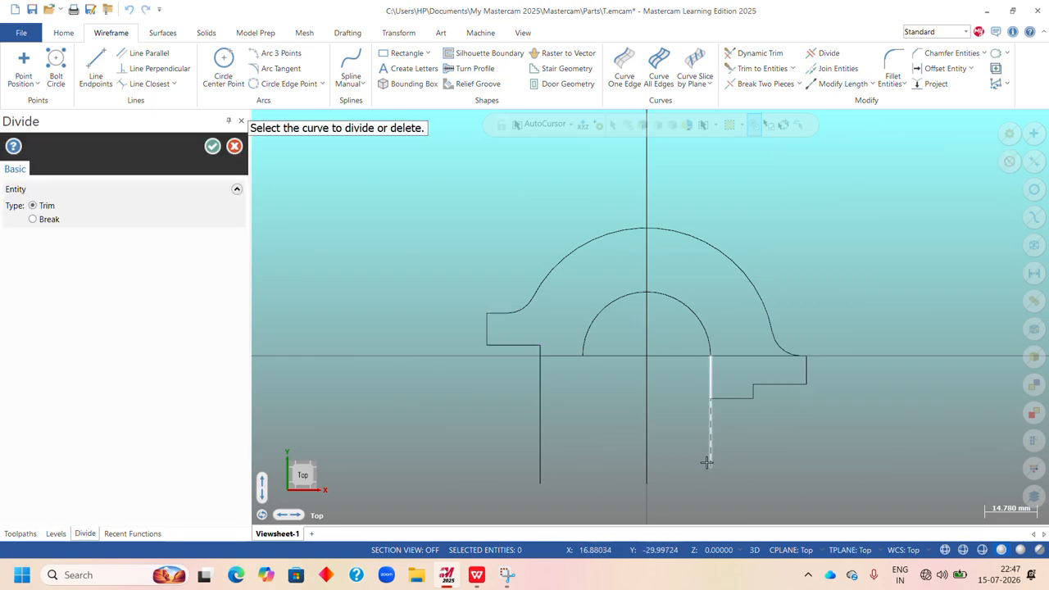
pyautogui.click(539, 439)
pyautogui.click(212, 145)
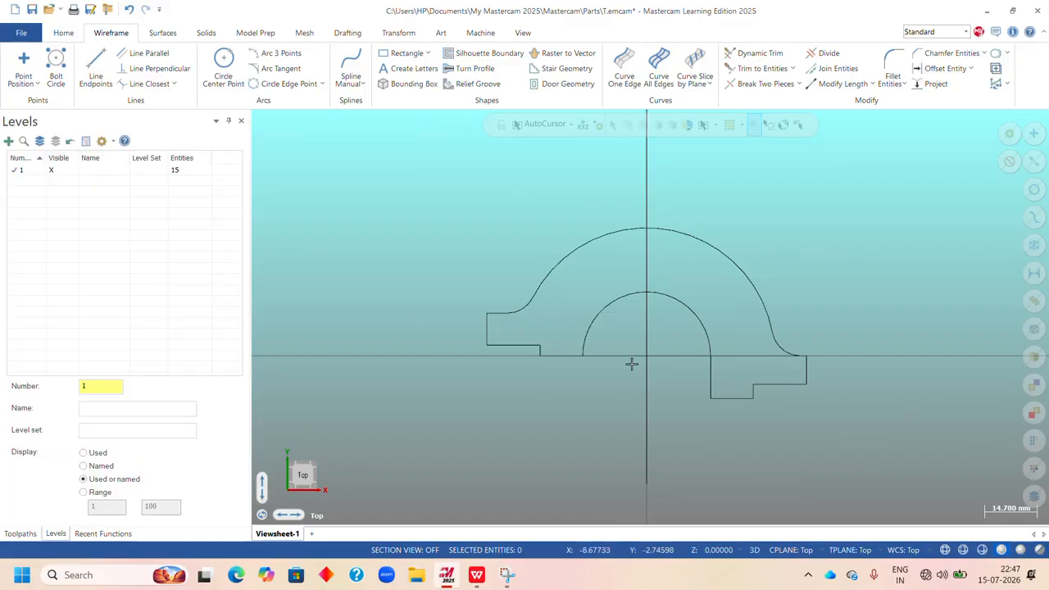
# Divide away the vertical centre line's portion below the base line.
pyautogui.rightClick(770, 179)
pyautogui.click(815, 235)
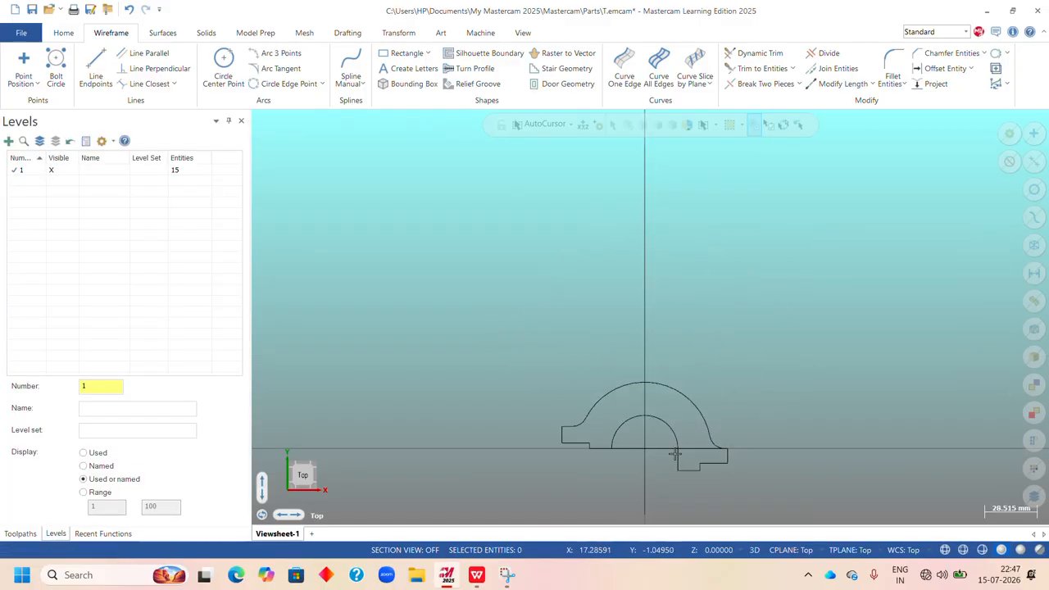
pyautogui.scroll(2, 651, 479)
pyautogui.scroll(1, 647, 441)
pyautogui.scroll(-4, 666, 385)
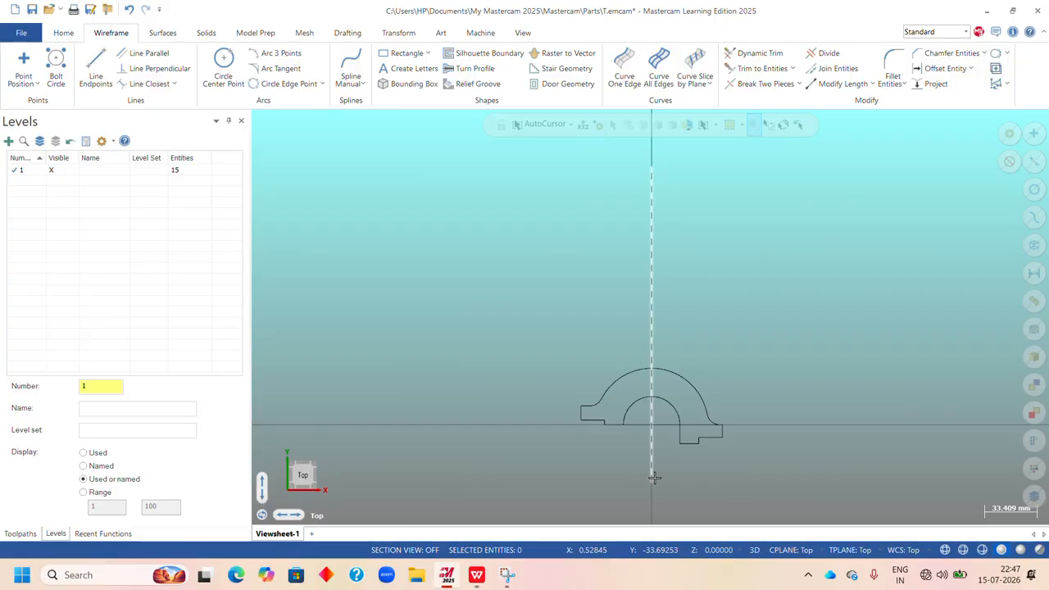
pyautogui.click(830, 53)
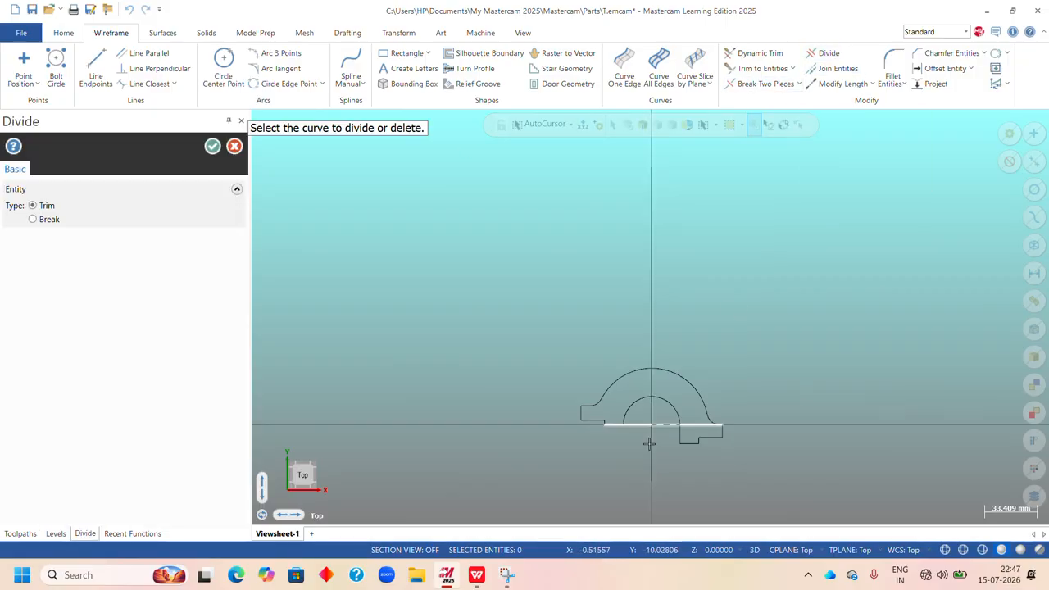
pyautogui.click(652, 469)
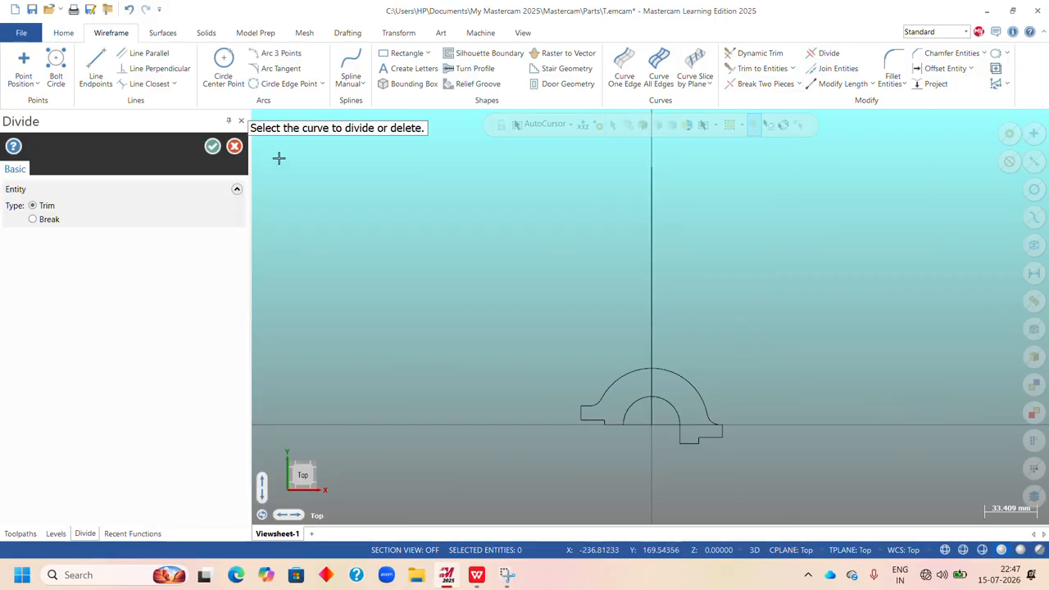
pyautogui.click(212, 146)
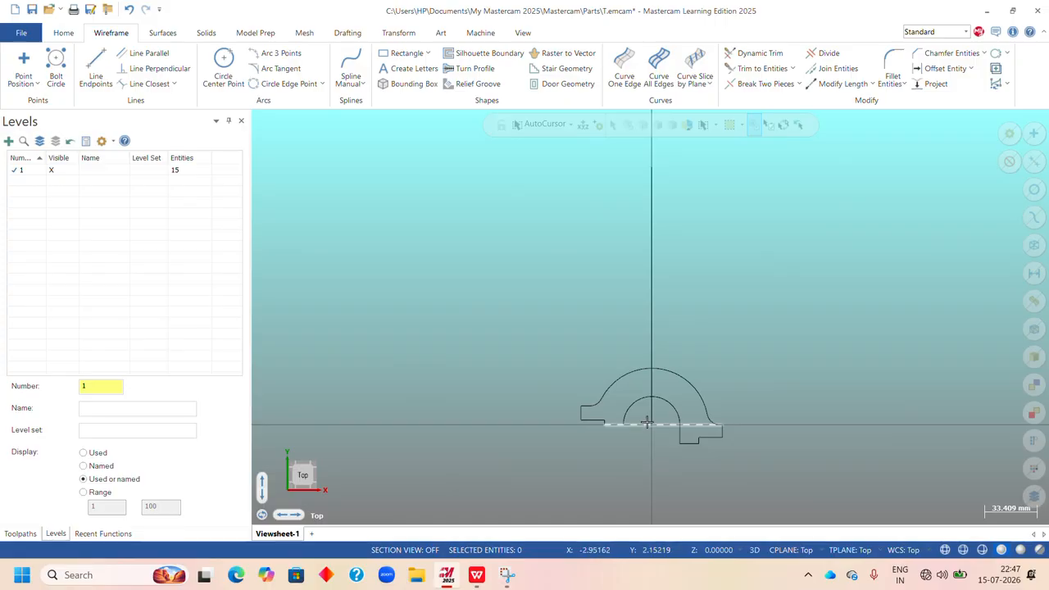
# Divide away the horizontal base line's portion between the two ends of the inner arc.
pyautogui.click(825, 52)
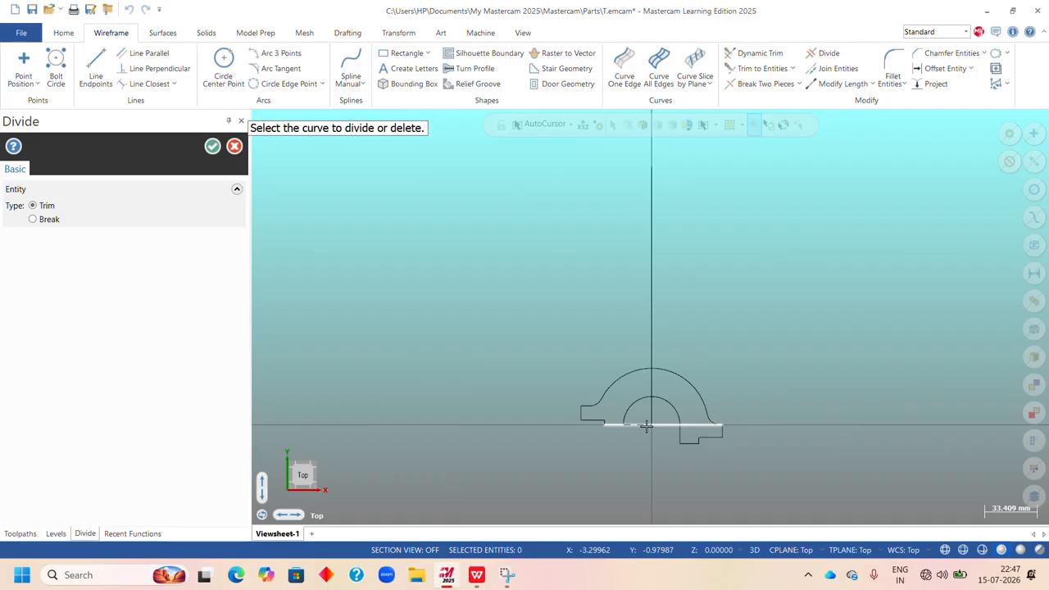
pyautogui.click(646, 426)
pyautogui.click(212, 146)
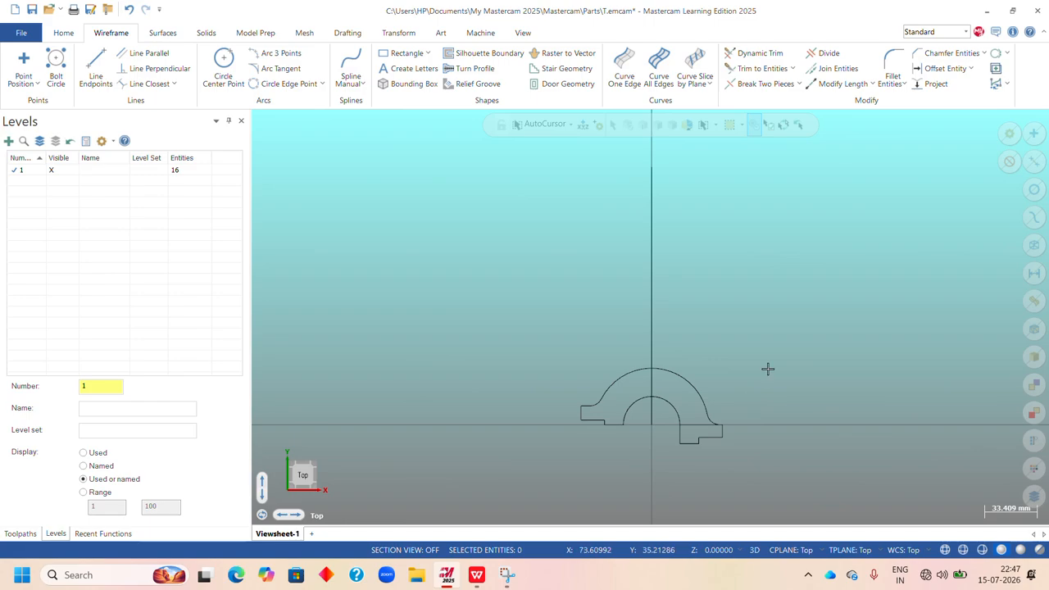
# Divide away the base line's portion above the right foot, between the inner arc's end and the outer fillet.
pyautogui.click(827, 53)
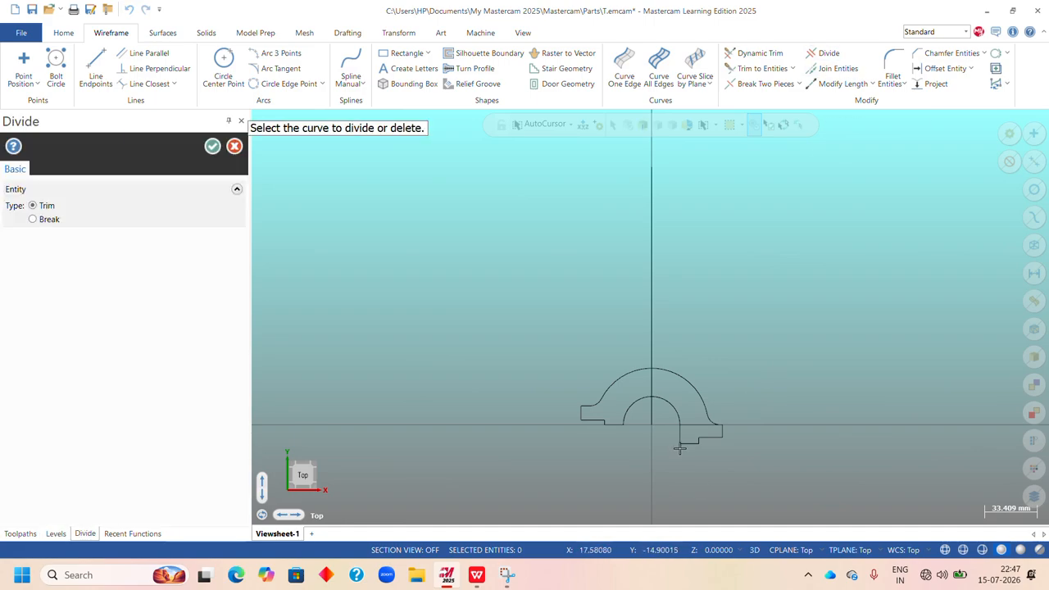
pyautogui.click(693, 426)
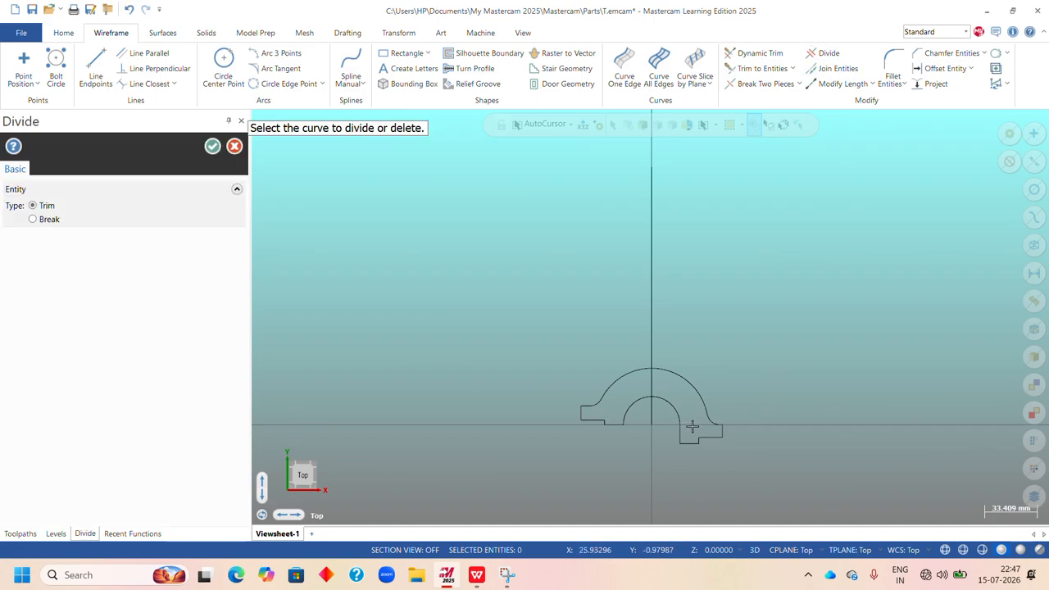
pyautogui.click(212, 145)
pyautogui.rightClick(745, 202)
pyautogui.click(785, 258)
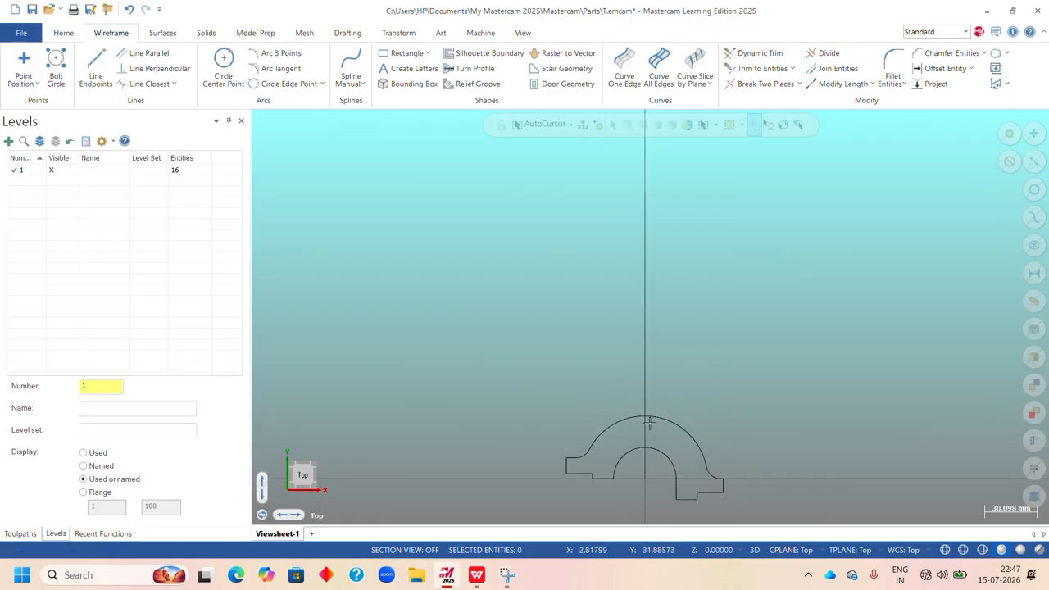
pyautogui.scroll(4, 656, 515)
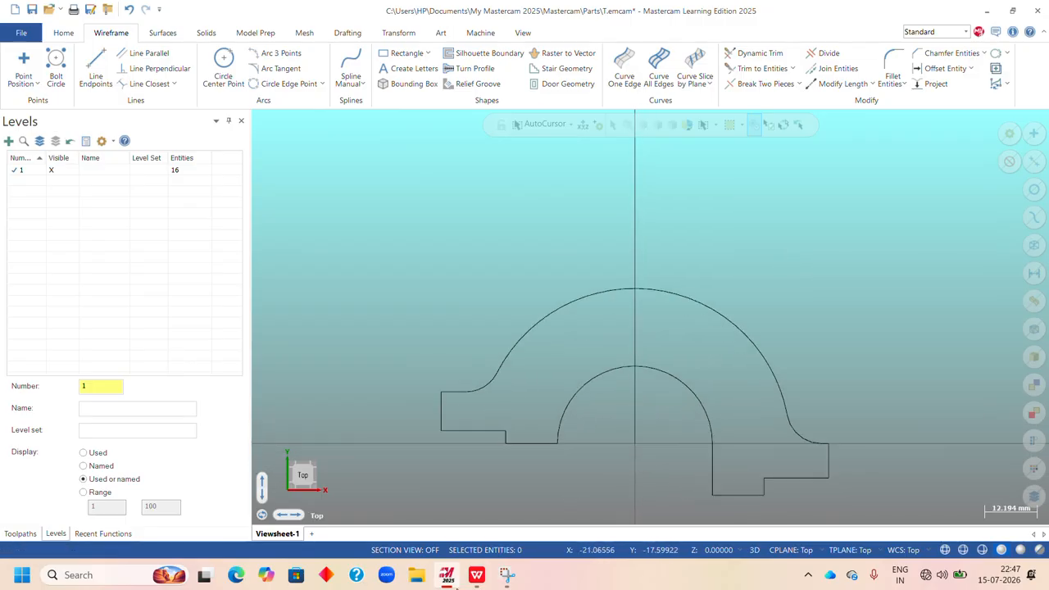
# Draw a horizontal line about 111 mm long to the right from the right foot's lower inner corner.
pyautogui.click(523, 520)
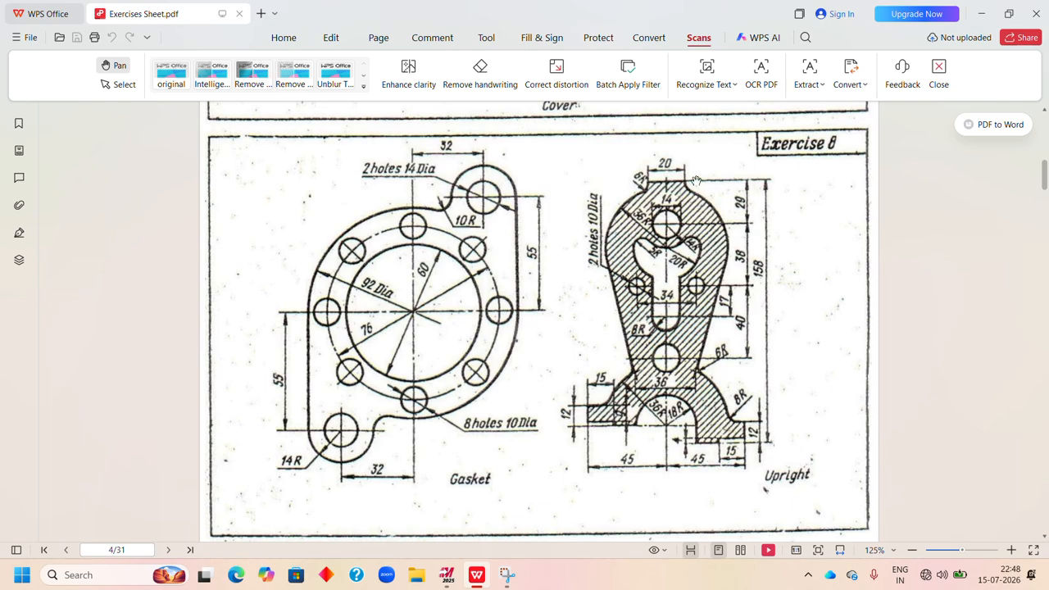
pyautogui.click(447, 575)
pyautogui.scroll(-1, 555, 447)
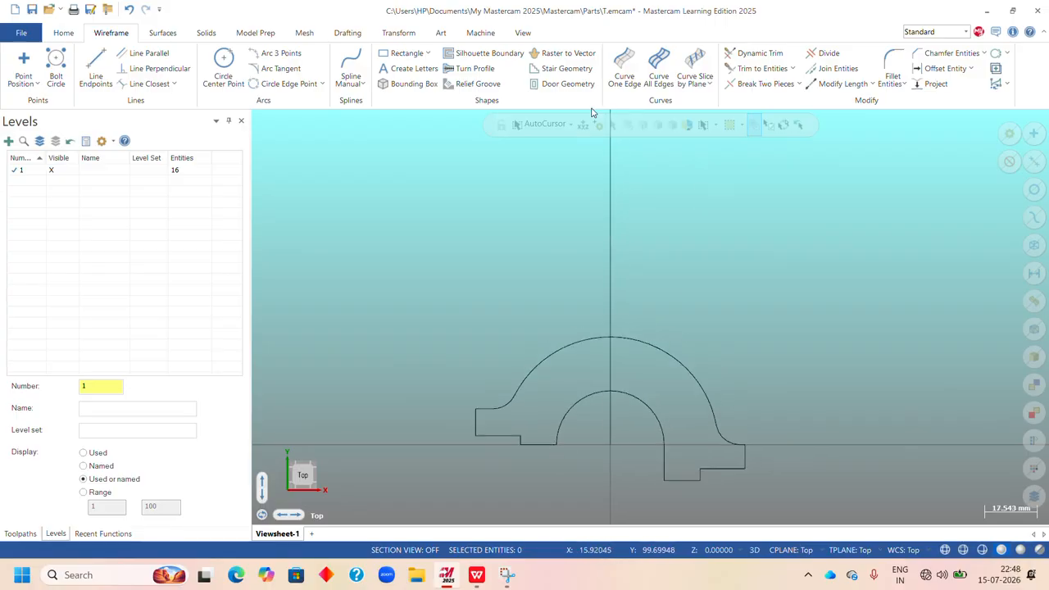
pyautogui.click(96, 70)
pyautogui.scroll(-1, 483, 371)
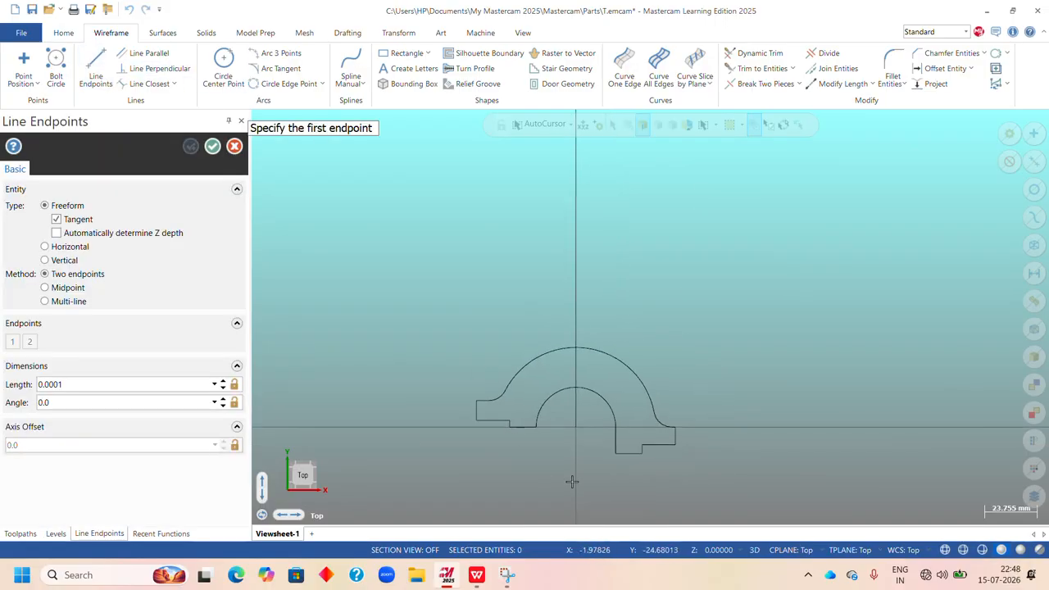
pyautogui.click(614, 454)
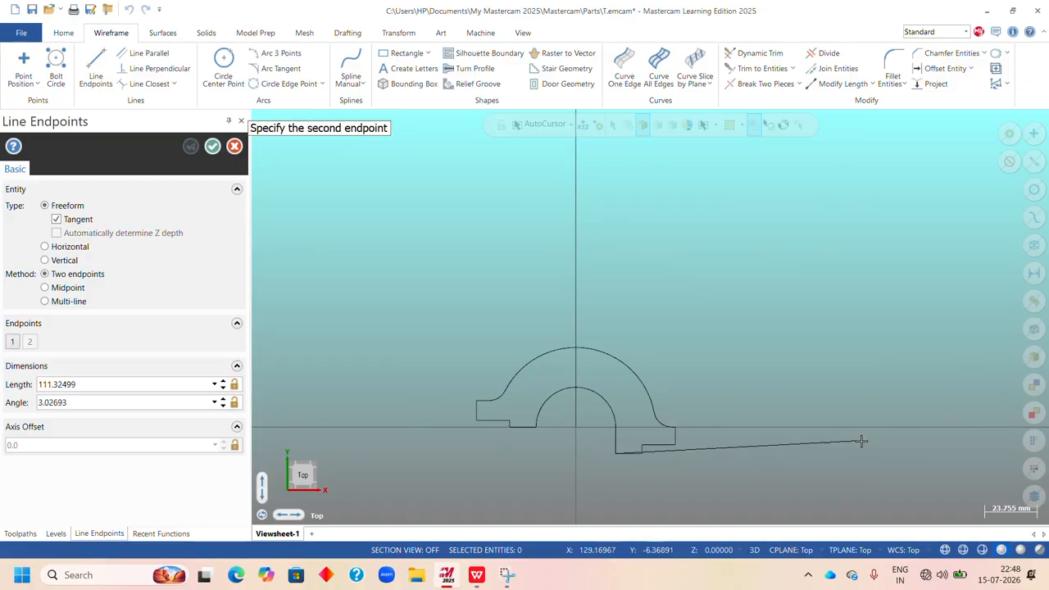
pyautogui.click(860, 453)
pyautogui.click(213, 146)
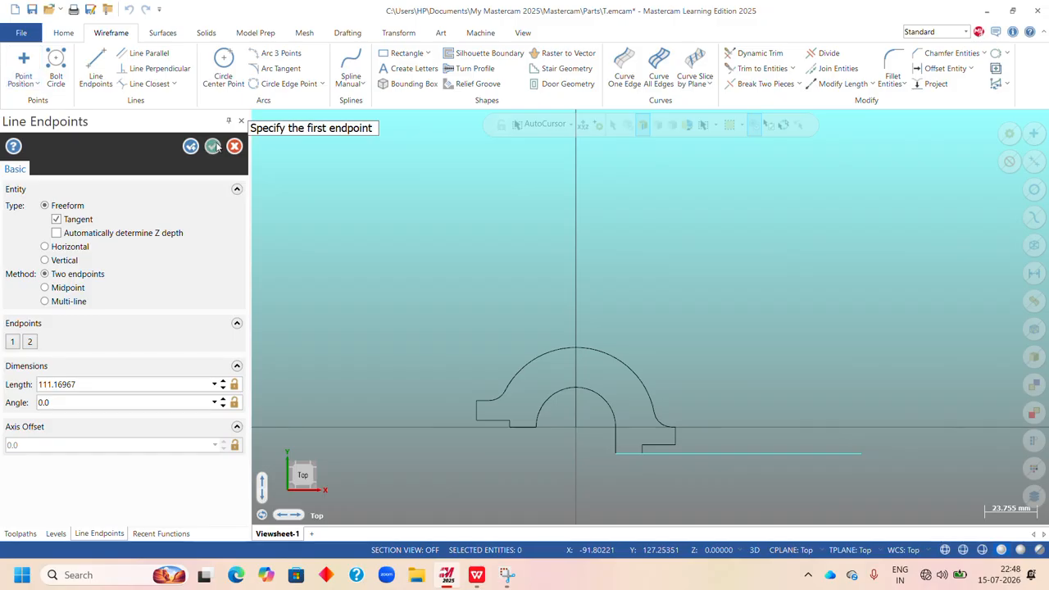
# Offset a copy of the new horizontal line upward by 158 mm.
pyautogui.scroll(-2, 528, 257)
pyautogui.scroll(-1, 600, 266)
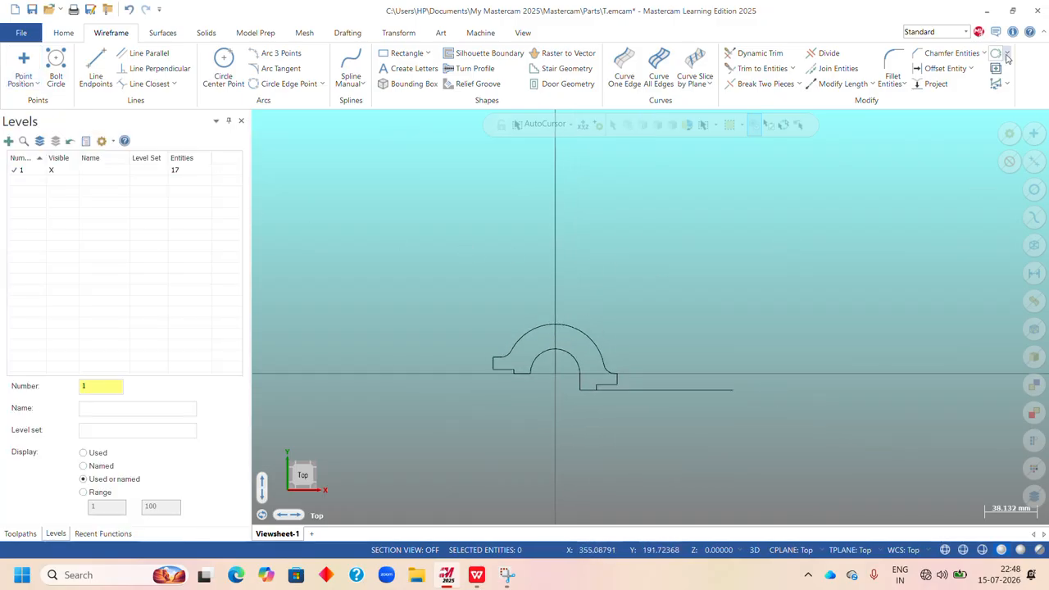
pyautogui.click(945, 70)
pyautogui.click(675, 391)
pyautogui.click(665, 283)
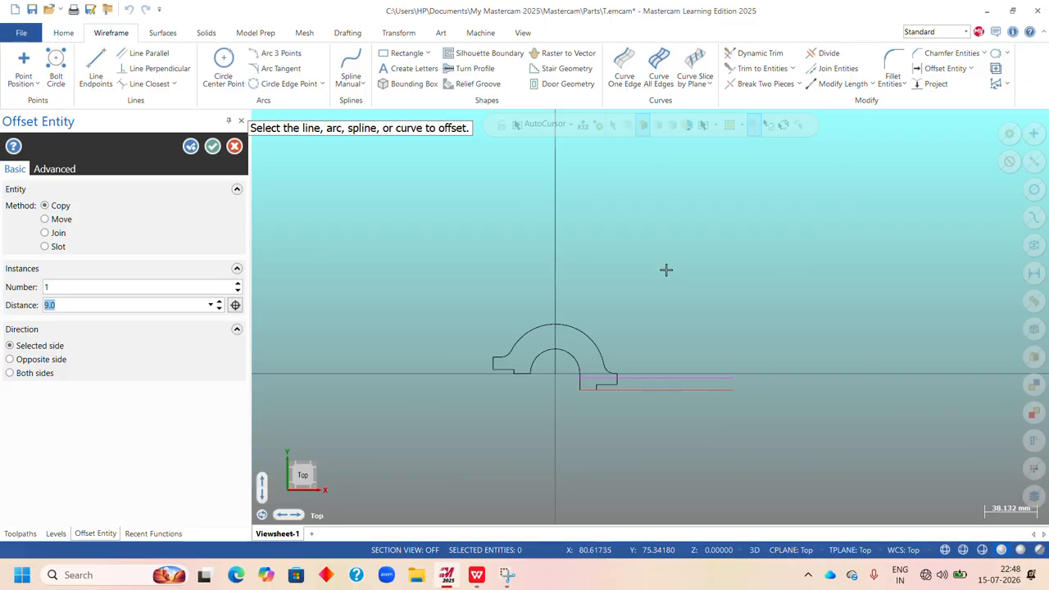
pyautogui.write('158')
pyautogui.press('Return')
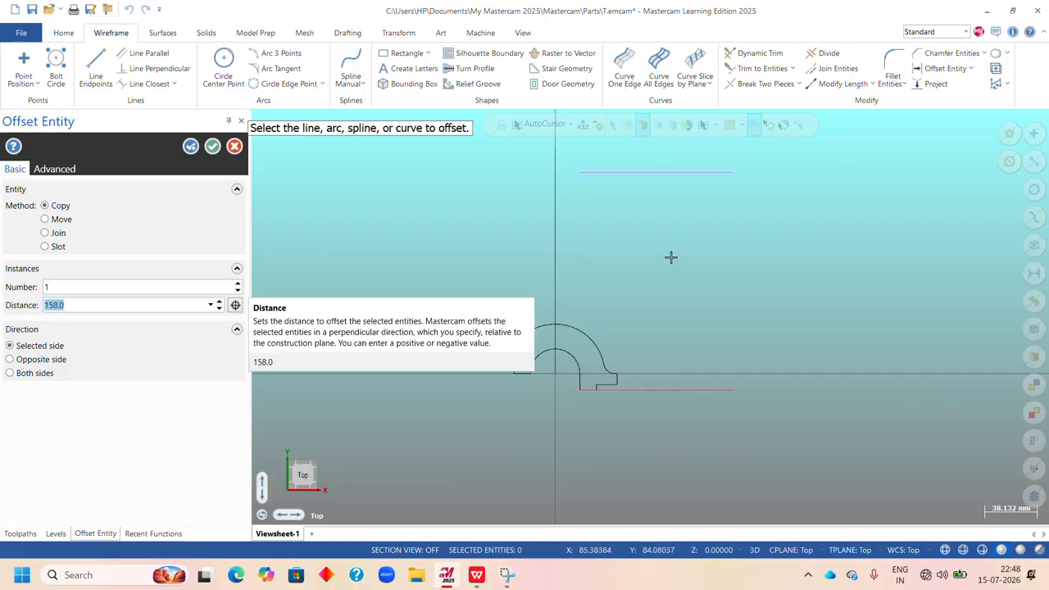
pyautogui.press('Return')
pyautogui.scroll(-1, 687, 262)
pyautogui.scroll(2, 626, 173)
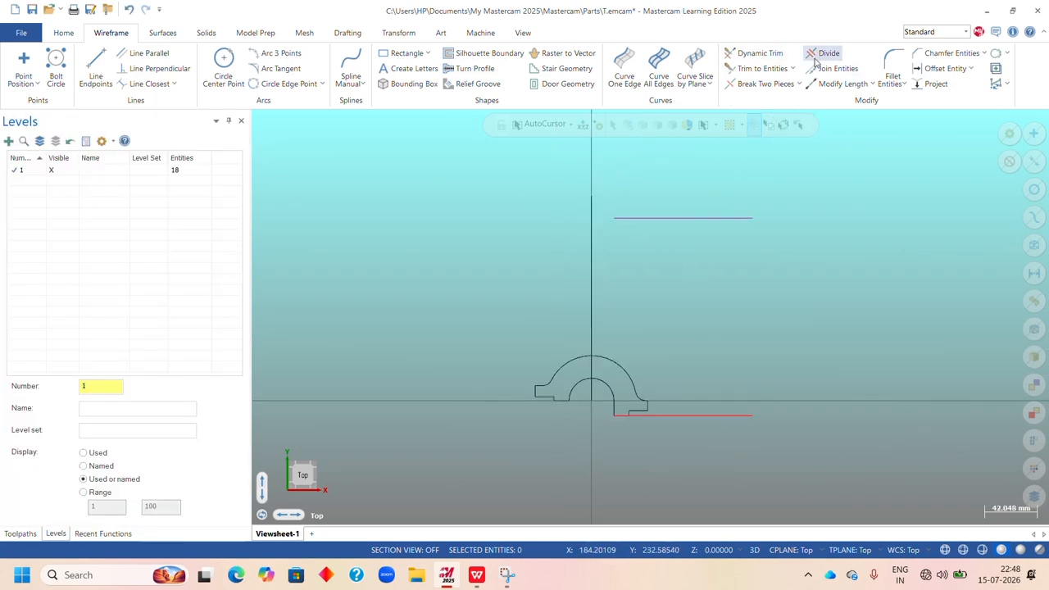
# Trim the upper horizontal line and the vertical centre line to each other so they form a corner.
pyautogui.click(762, 69)
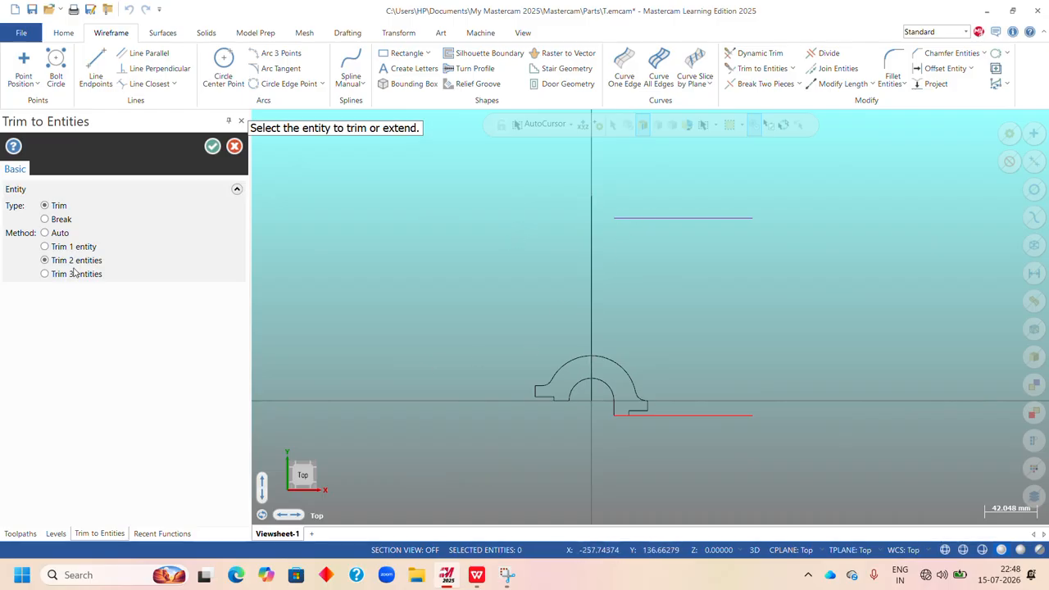
pyautogui.click(681, 218)
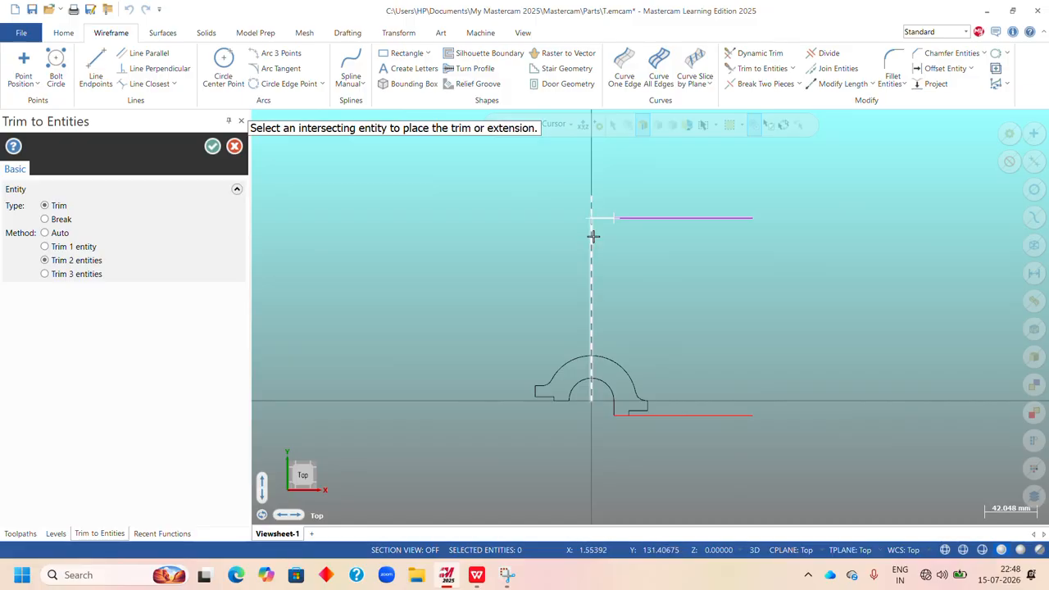
pyautogui.click(594, 236)
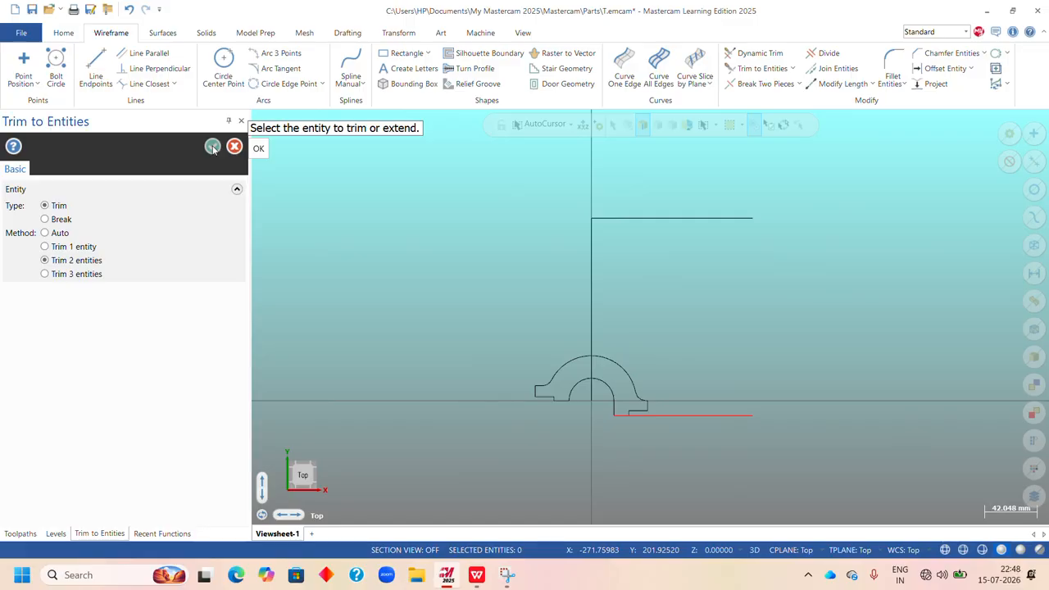
pyautogui.click(213, 148)
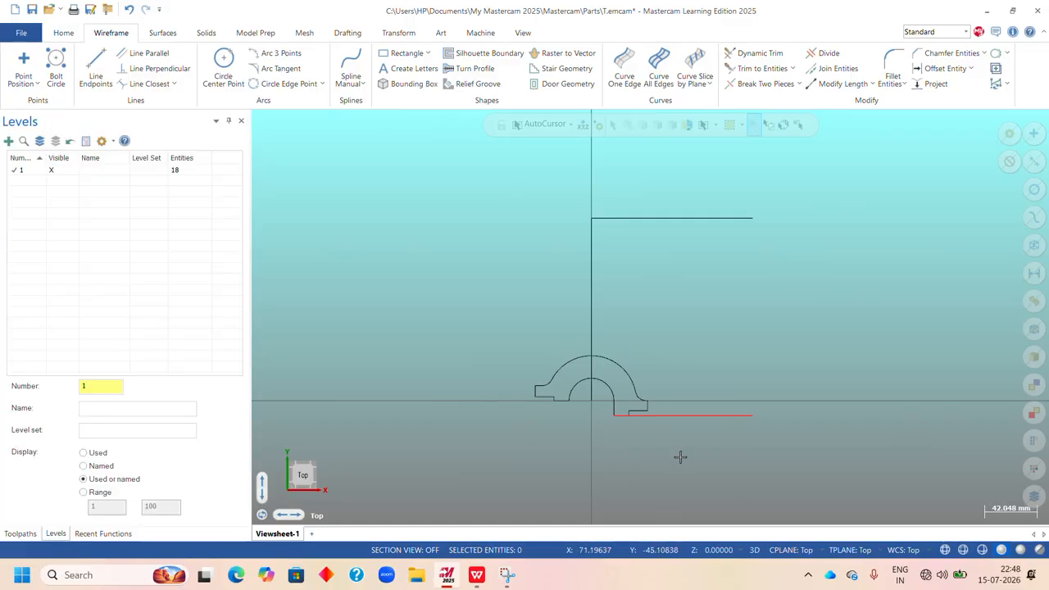
# Extend the lower horizontal line and the vertical centre line until they meet in a corner below the base.
pyautogui.click(762, 69)
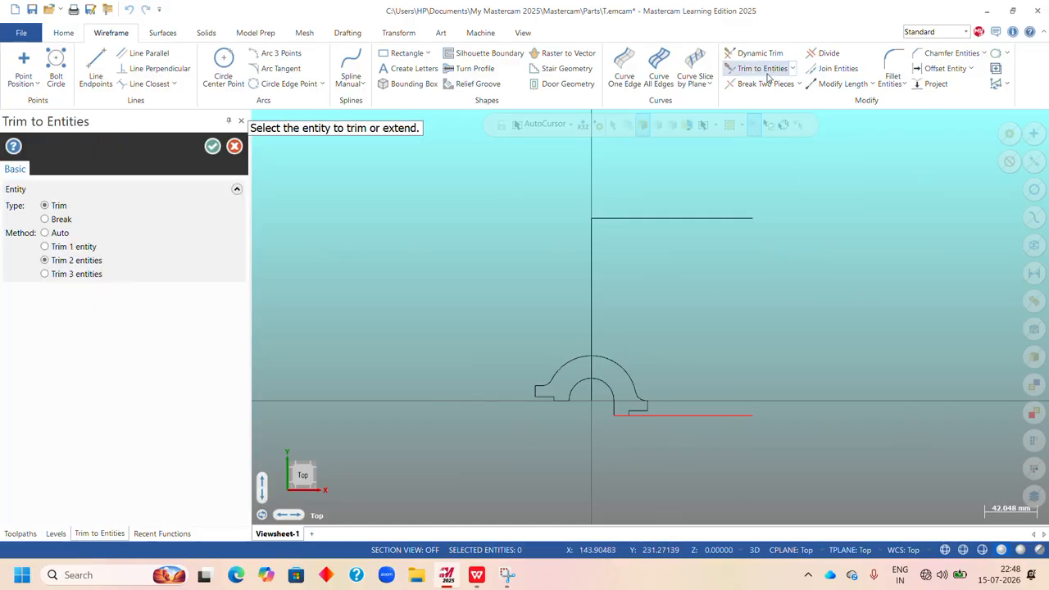
pyautogui.click(674, 416)
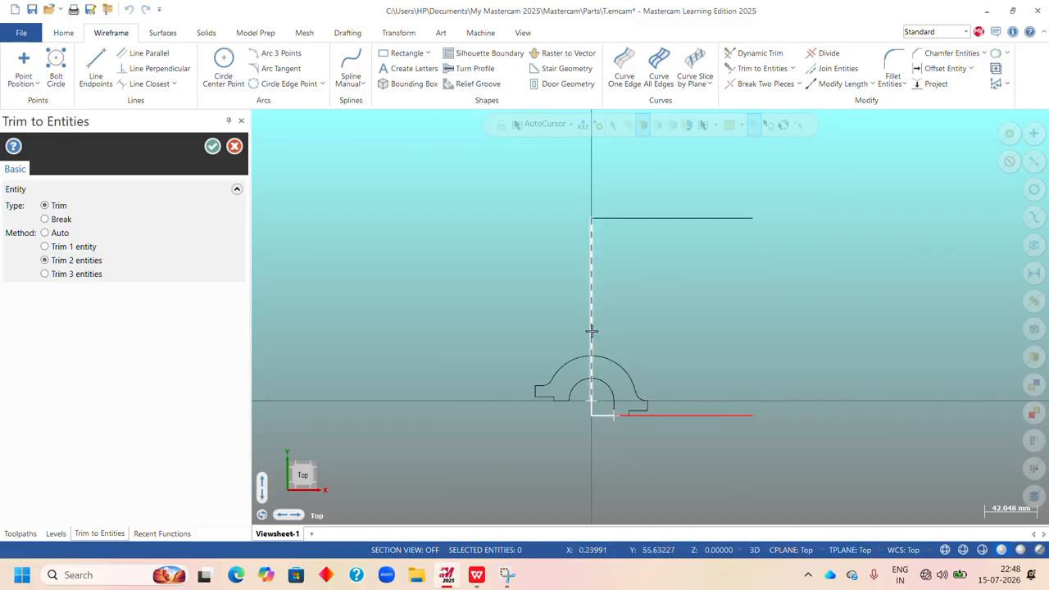
pyautogui.click(591, 331)
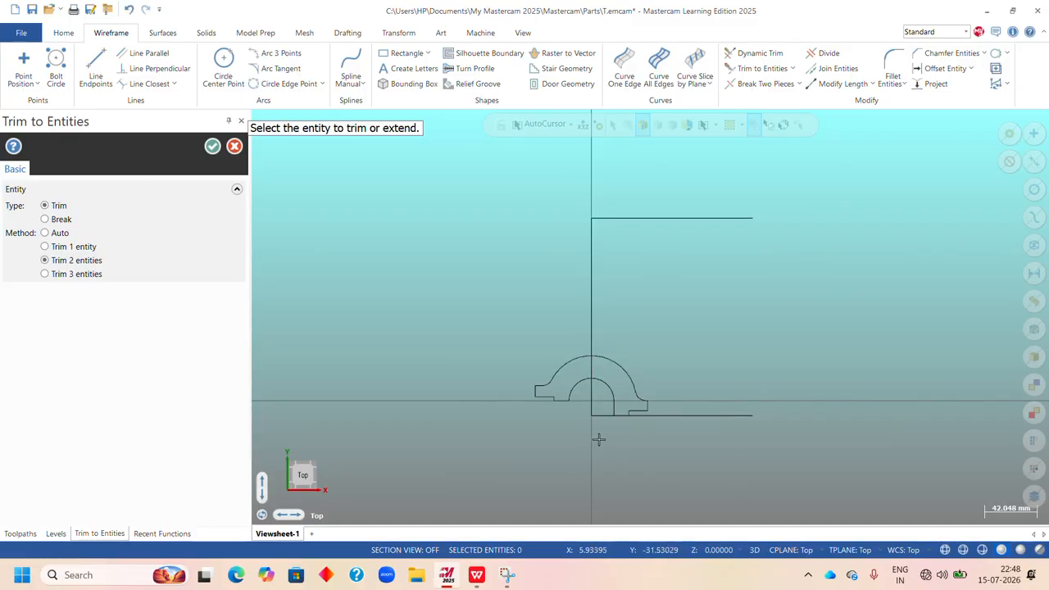
pyautogui.click(212, 148)
pyautogui.scroll(-3, 607, 249)
pyautogui.scroll(4, 629, 236)
pyautogui.scroll(-2, 629, 236)
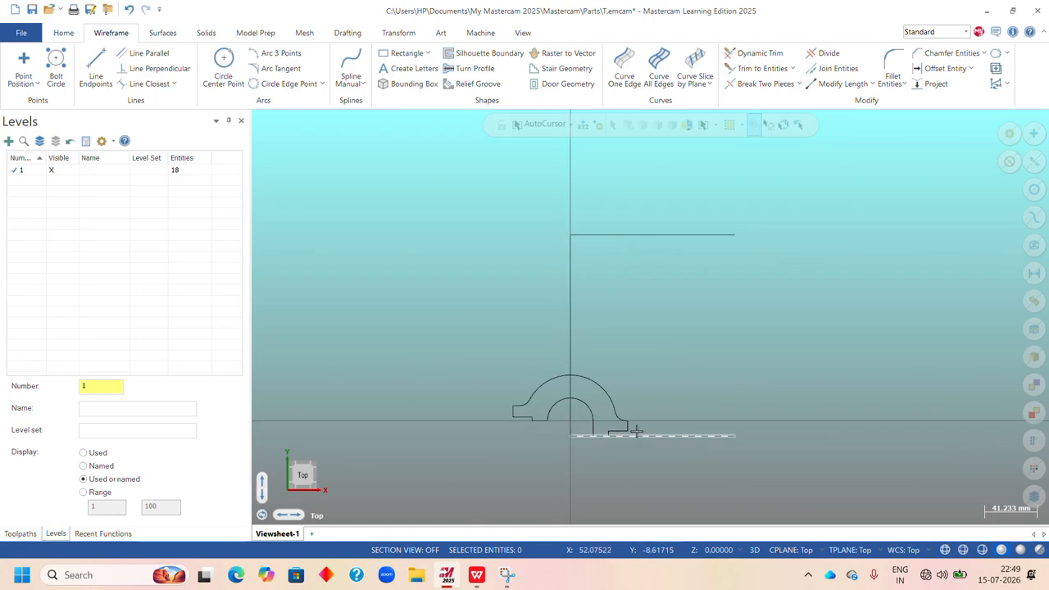
# Offset a copy of the upper horizontal line downward by 29 mm.
pyautogui.click(477, 575)
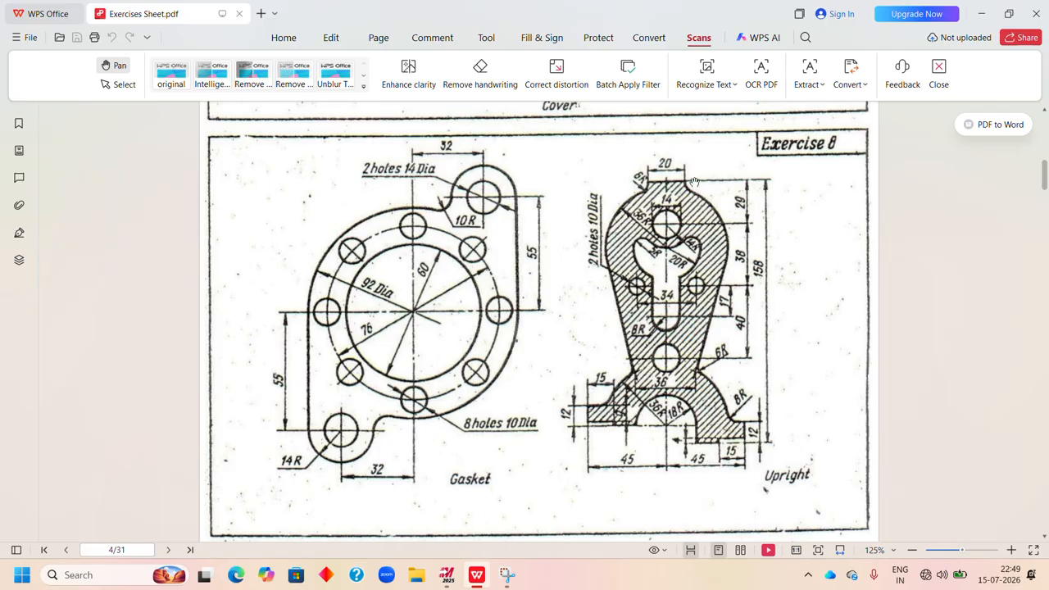
pyautogui.click(447, 575)
pyautogui.click(937, 72)
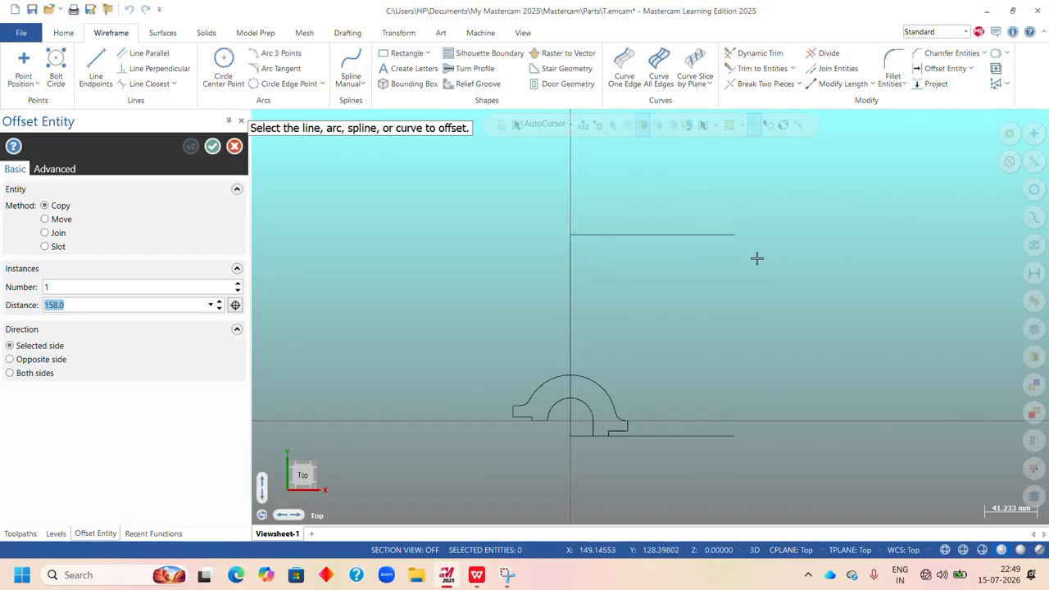
pyautogui.click(668, 236)
pyautogui.click(668, 253)
pyautogui.write('29')
pyautogui.press('Return')
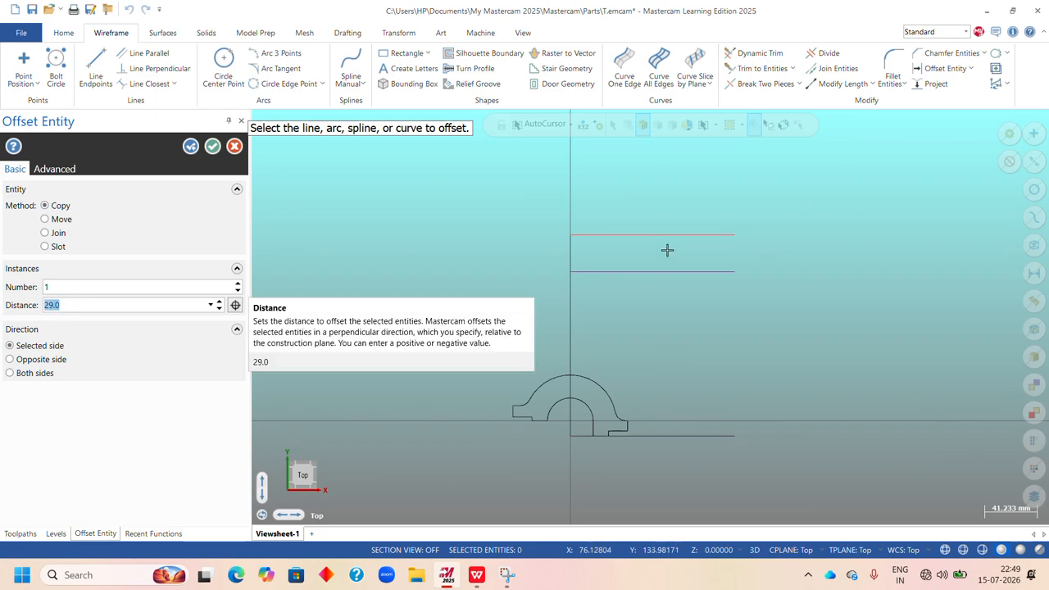
pyautogui.click(212, 147)
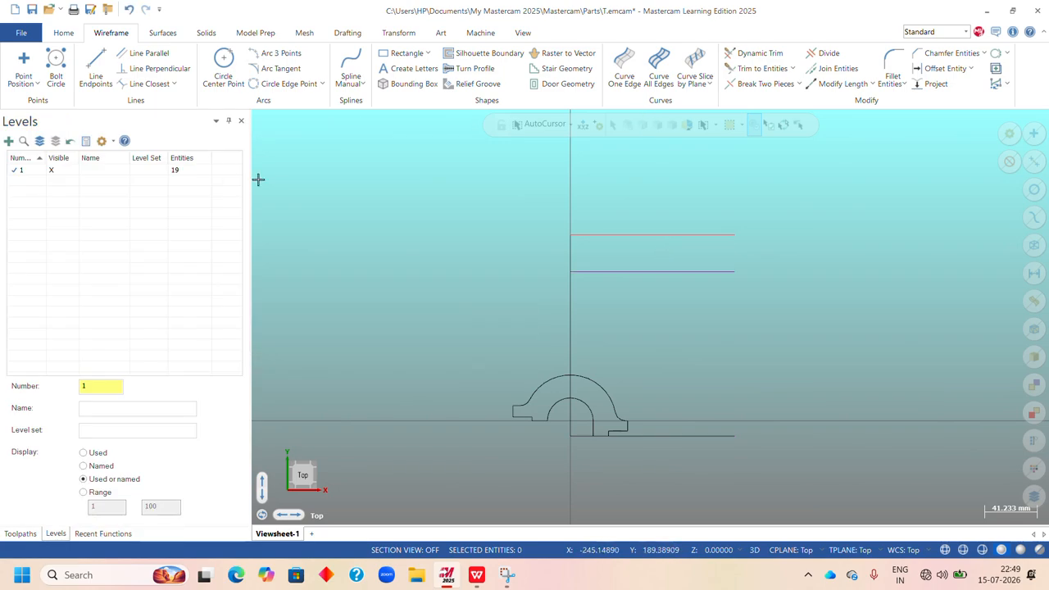
# Draw a 14 mm diameter circle centred where the 29 mm offset line meets the vertical centre line.
pyautogui.click(223, 66)
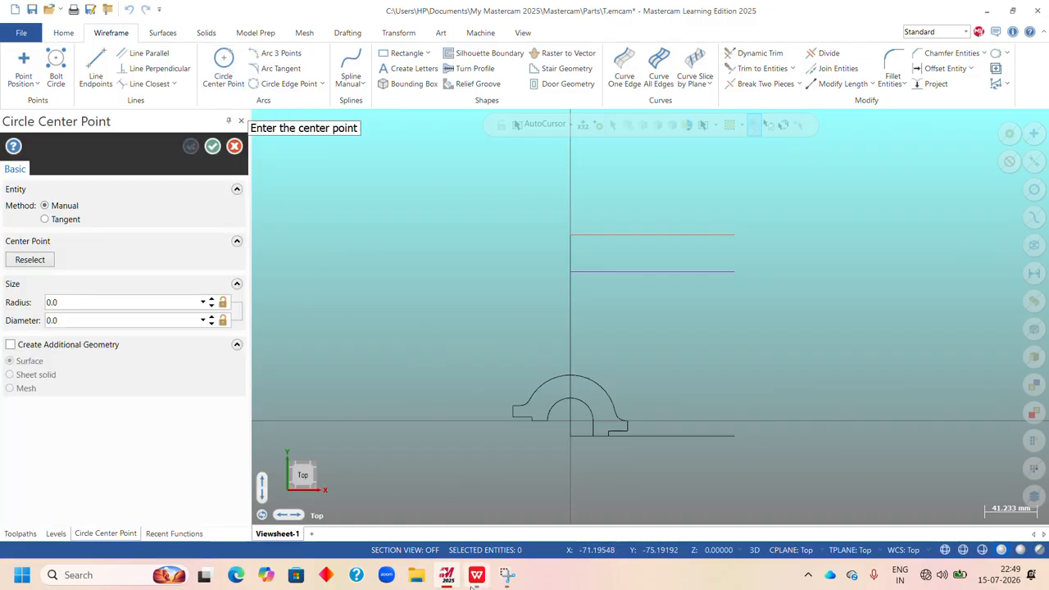
pyautogui.click(476, 575)
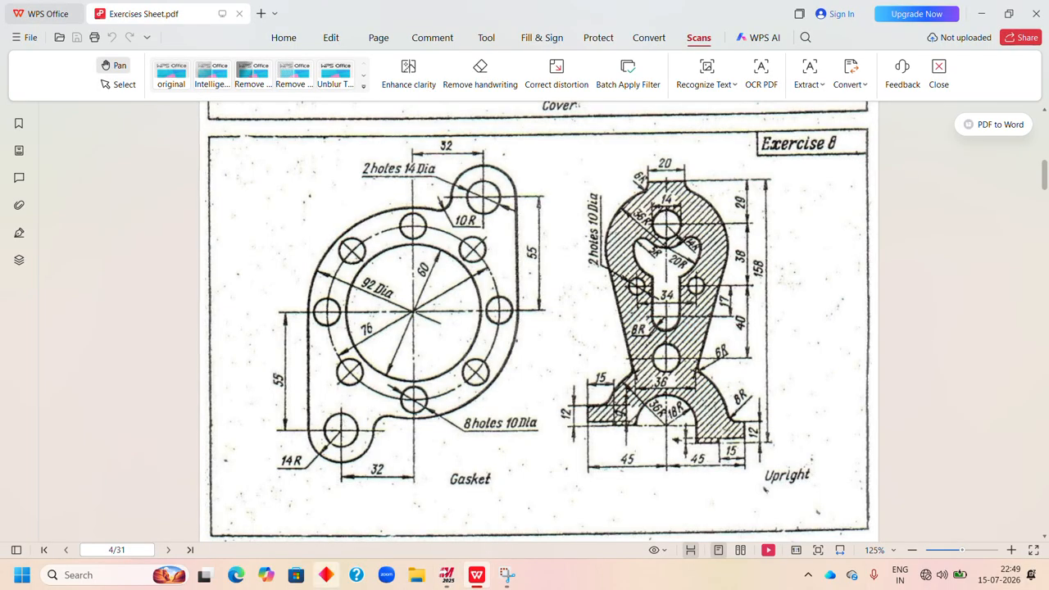
pyautogui.click(447, 577)
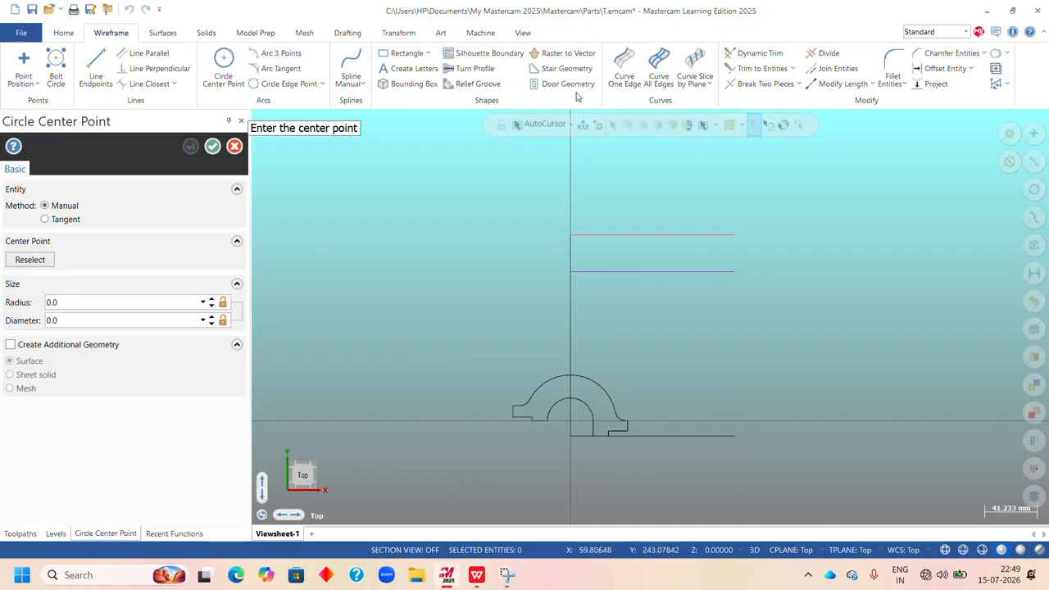
pyautogui.click(572, 275)
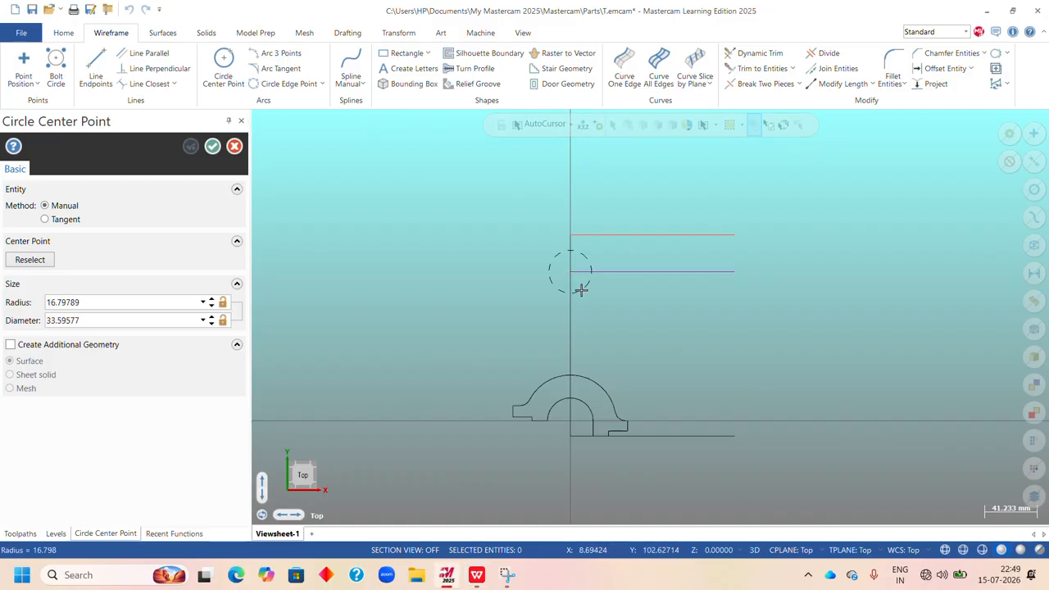
pyautogui.click(580, 289)
pyautogui.doubleClick(81, 321)
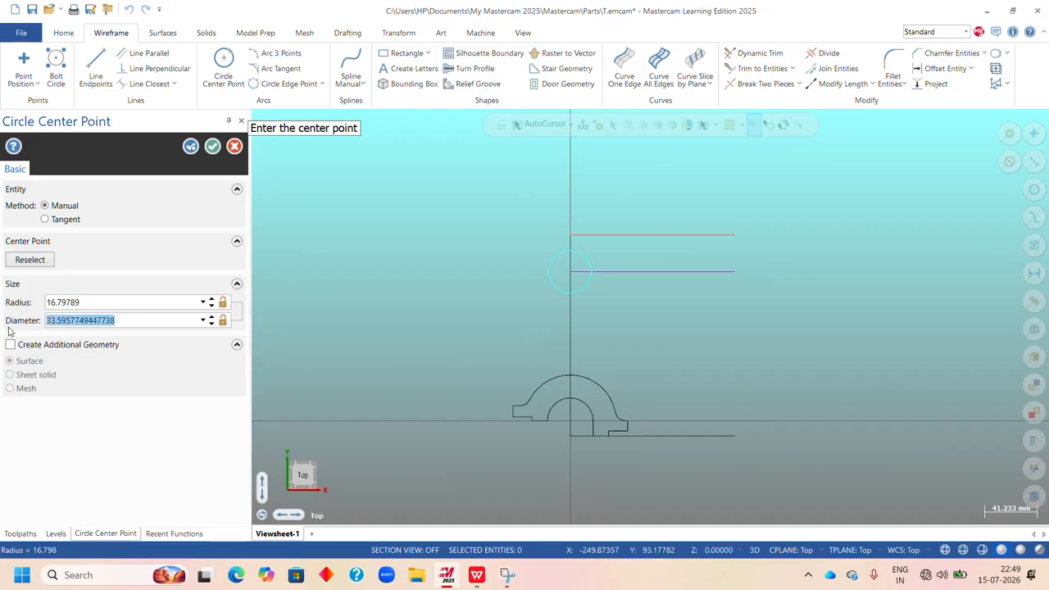
pyautogui.write('14')
pyautogui.press('Return')
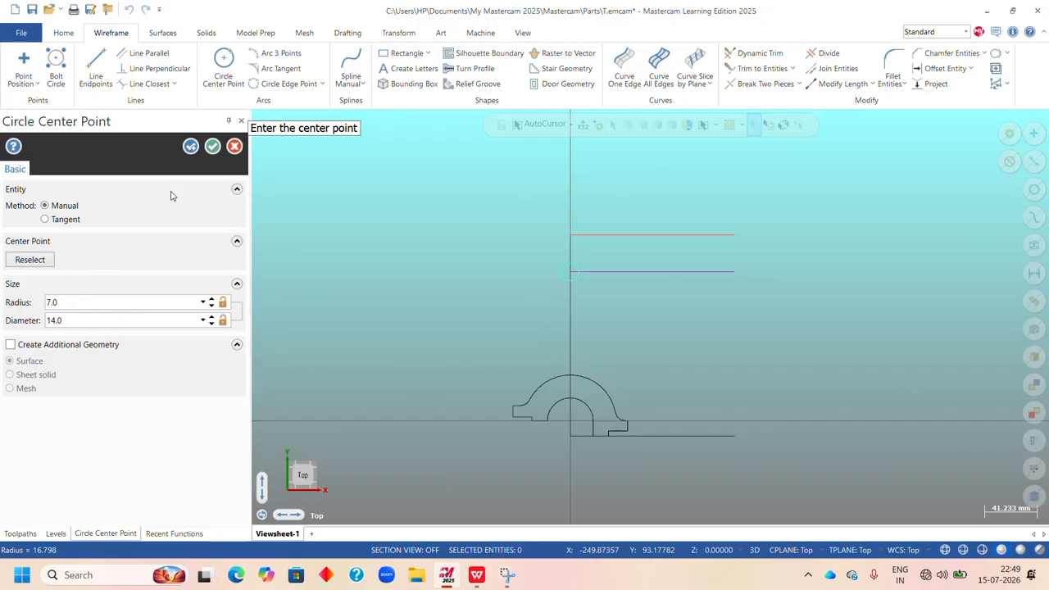
pyautogui.click(212, 146)
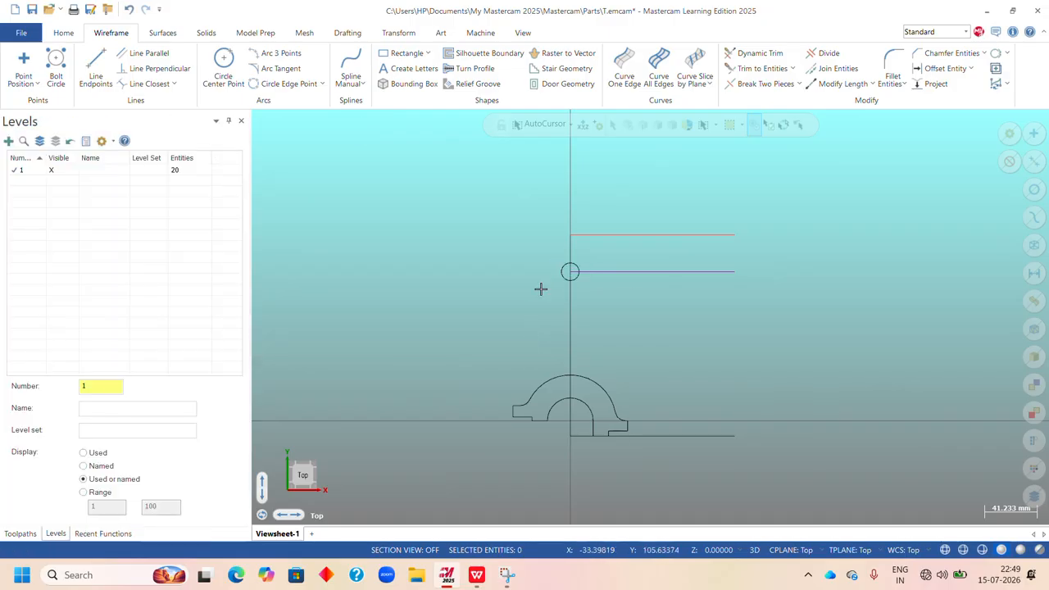
pyautogui.rightClick(661, 180)
pyautogui.click(693, 235)
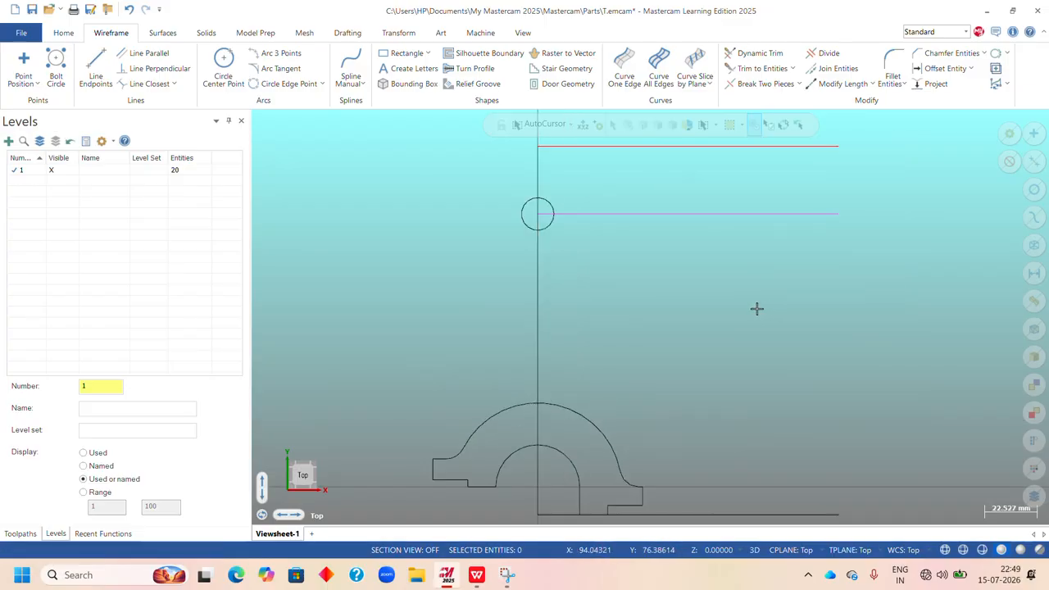
# Draw a 14 mm radius circle concentric with the 14 mm diameter hole on the vertical centre line.
pyautogui.click(476, 574)
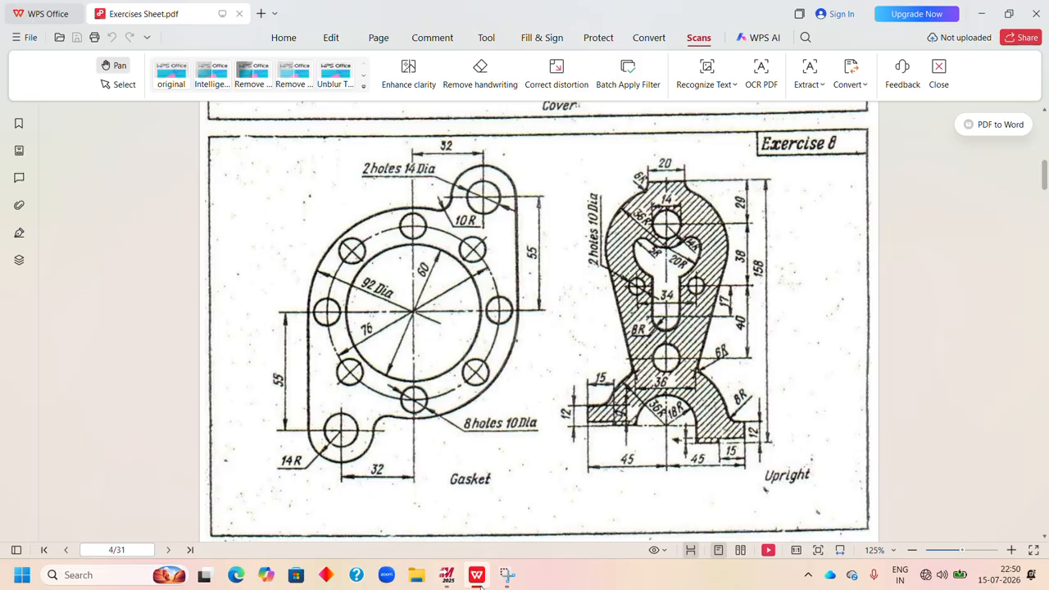
pyautogui.click(446, 575)
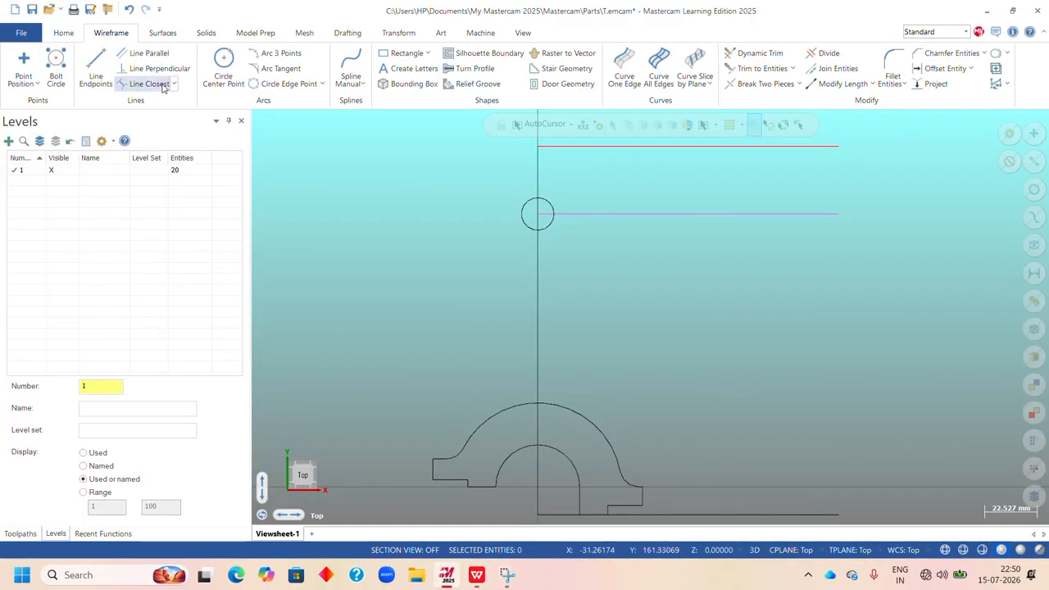
pyautogui.click(223, 68)
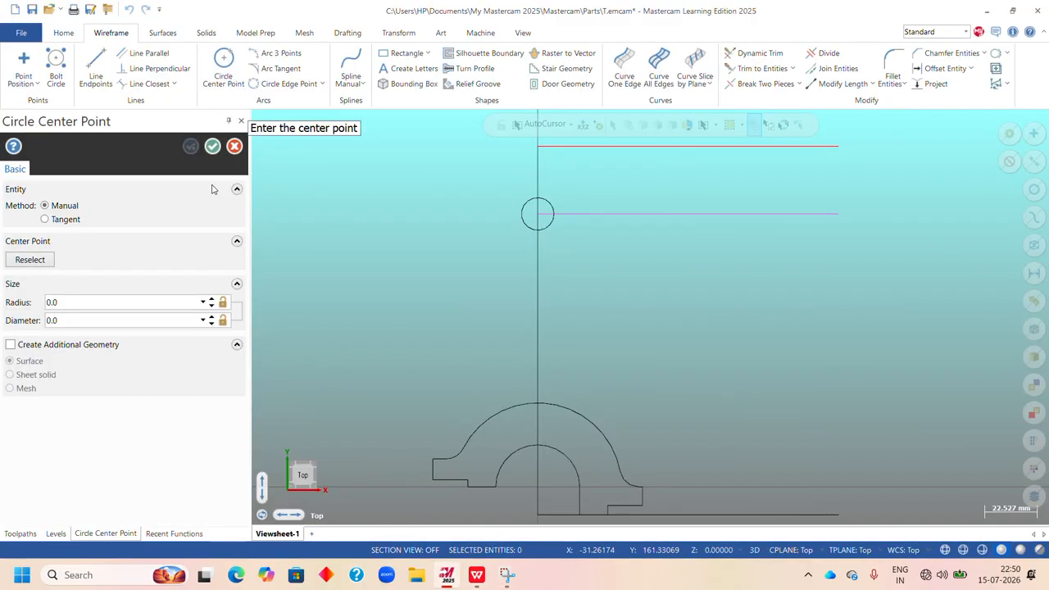
pyautogui.click(538, 215)
pyautogui.click(560, 267)
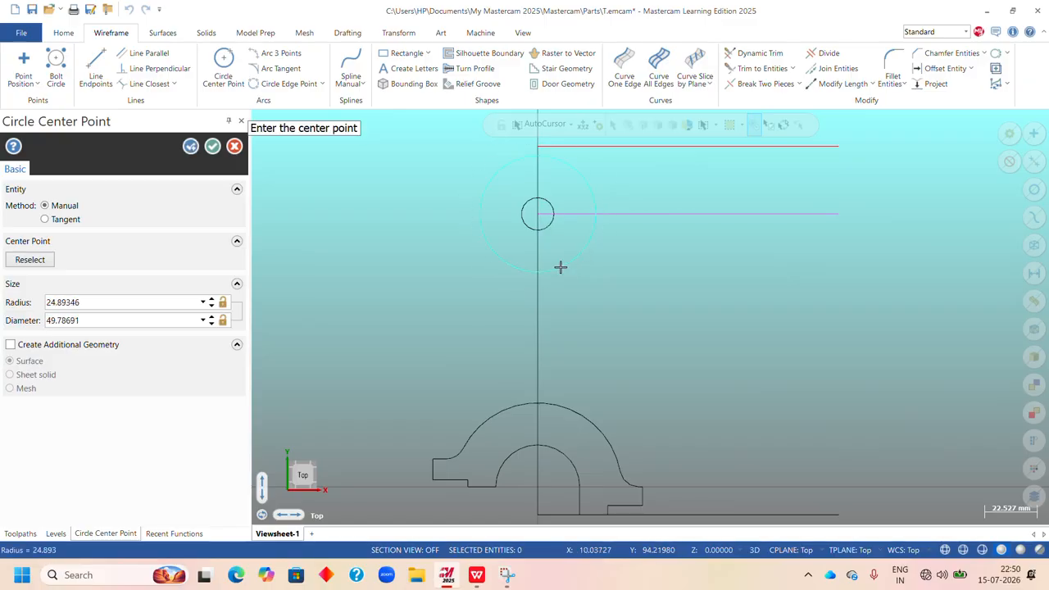
pyautogui.doubleClick(84, 302)
pyautogui.write('14')
pyautogui.press('Return')
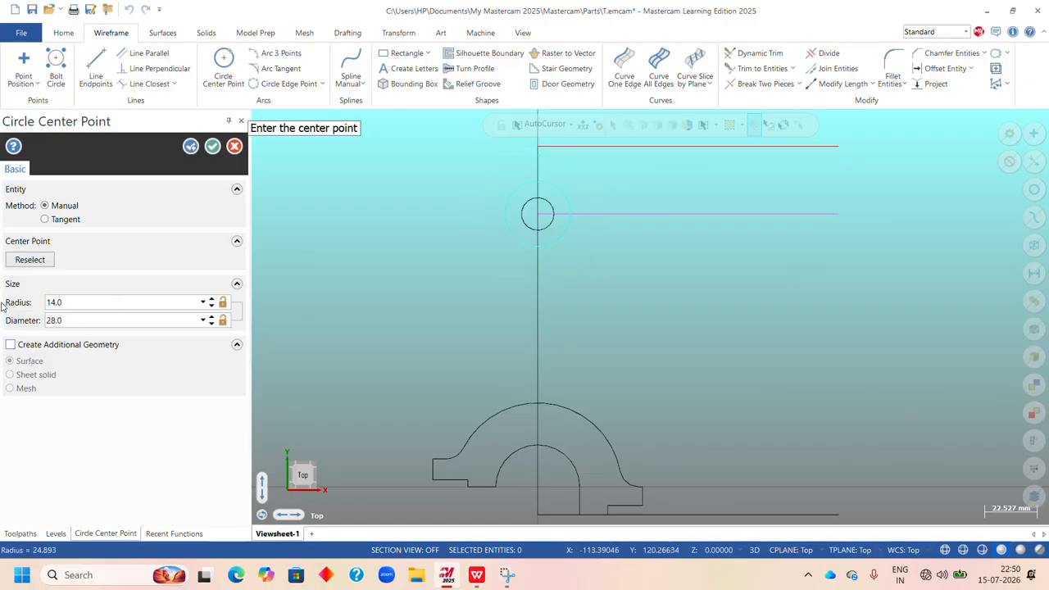
pyautogui.click(212, 147)
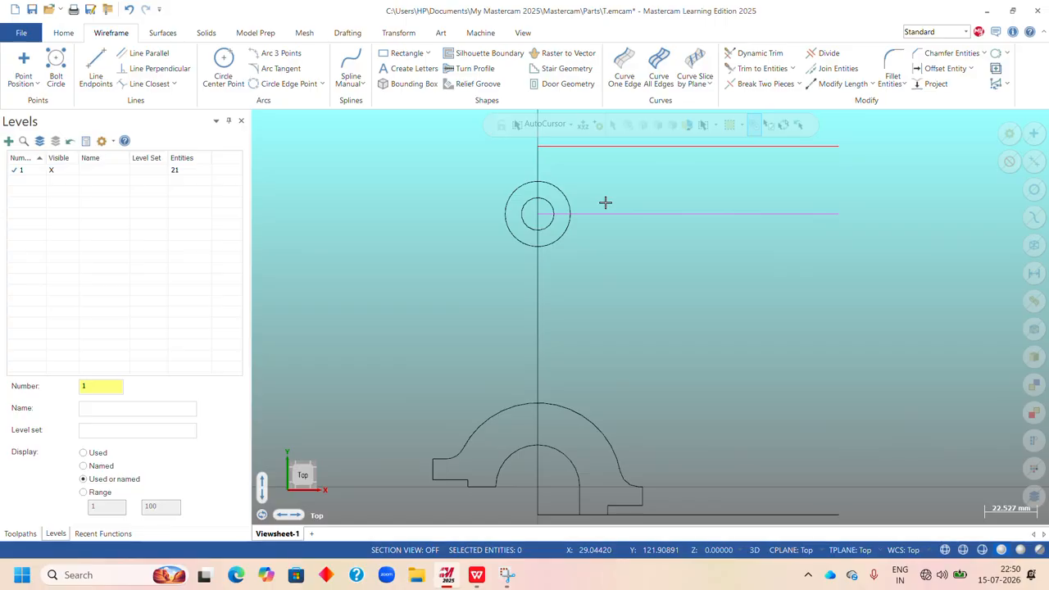
# Draw a 20 mm radius circle centred on the lowest quadrant point of the 14 mm radius circle.
pyautogui.click(477, 575)
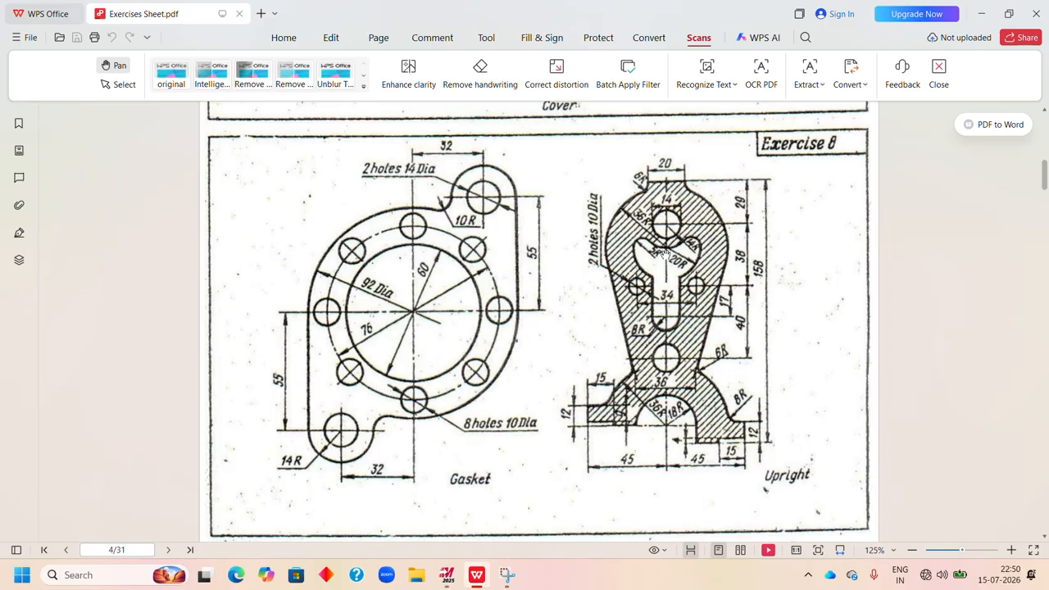
pyautogui.click(447, 574)
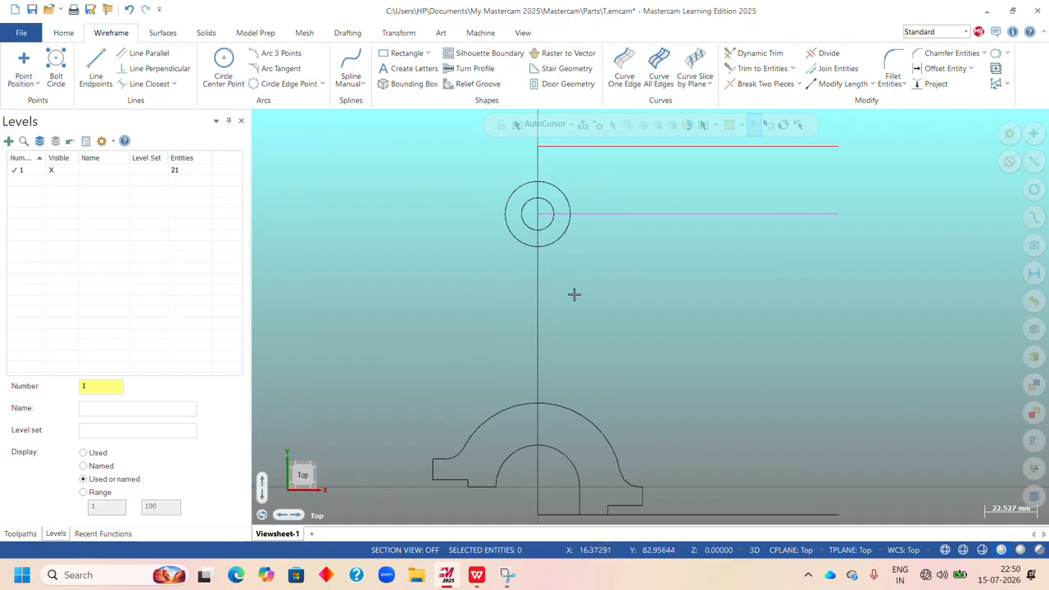
pyautogui.click(477, 575)
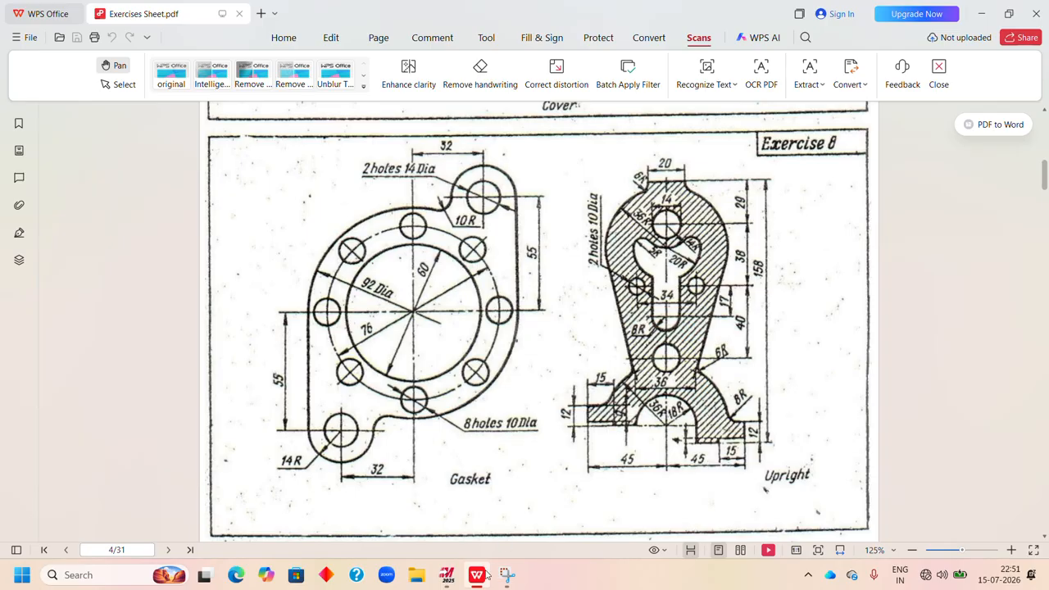
pyautogui.click(447, 575)
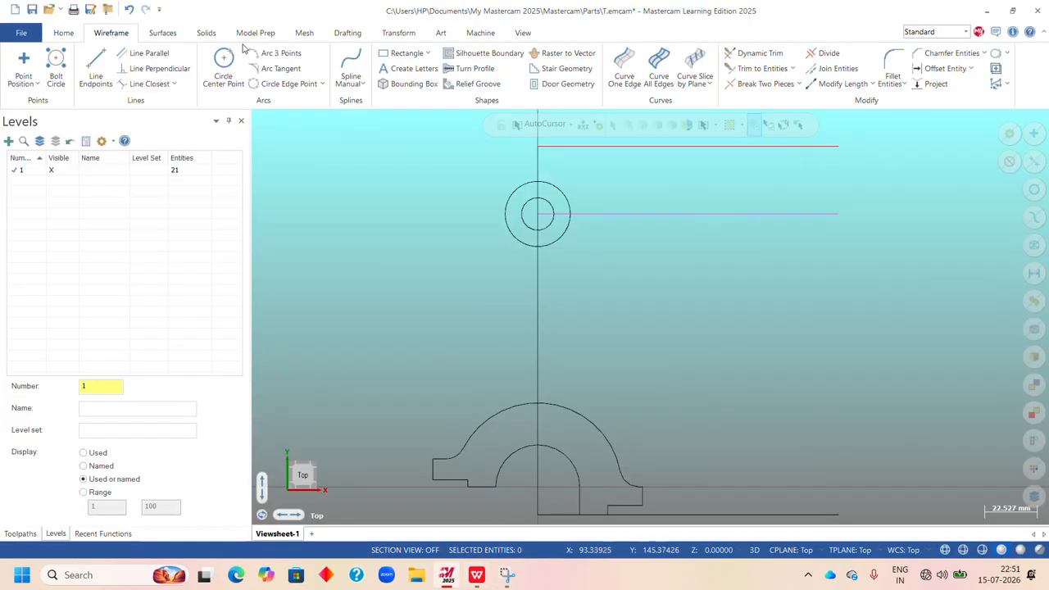
pyautogui.click(224, 72)
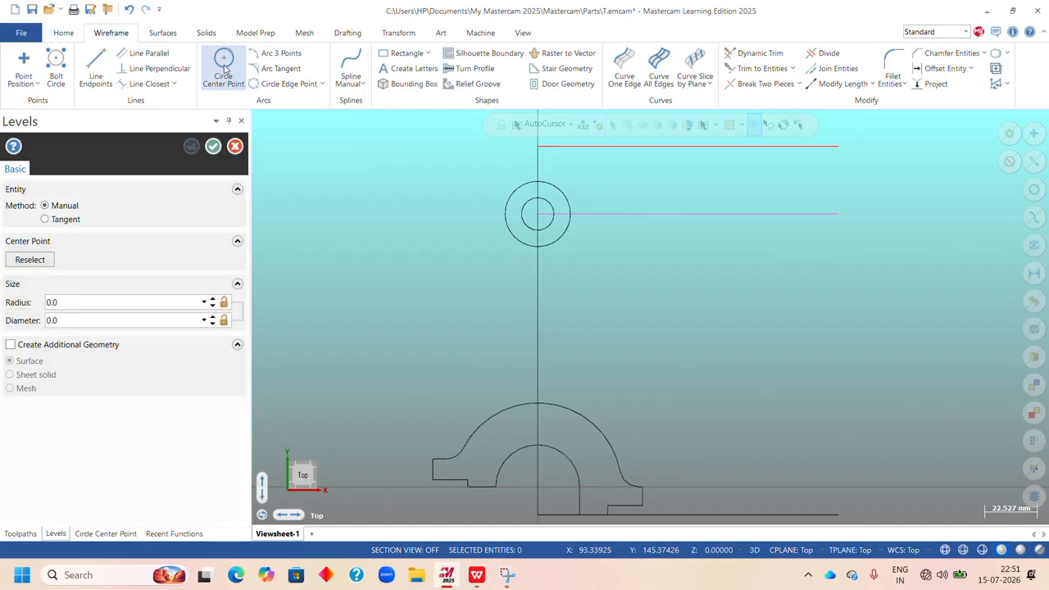
pyautogui.click(542, 125)
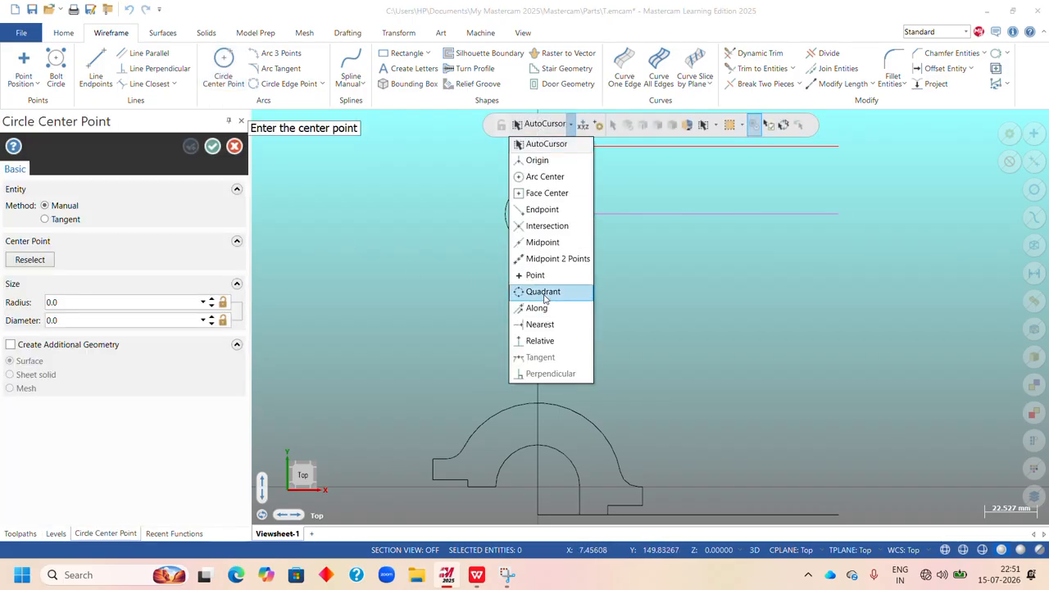
pyautogui.click(543, 292)
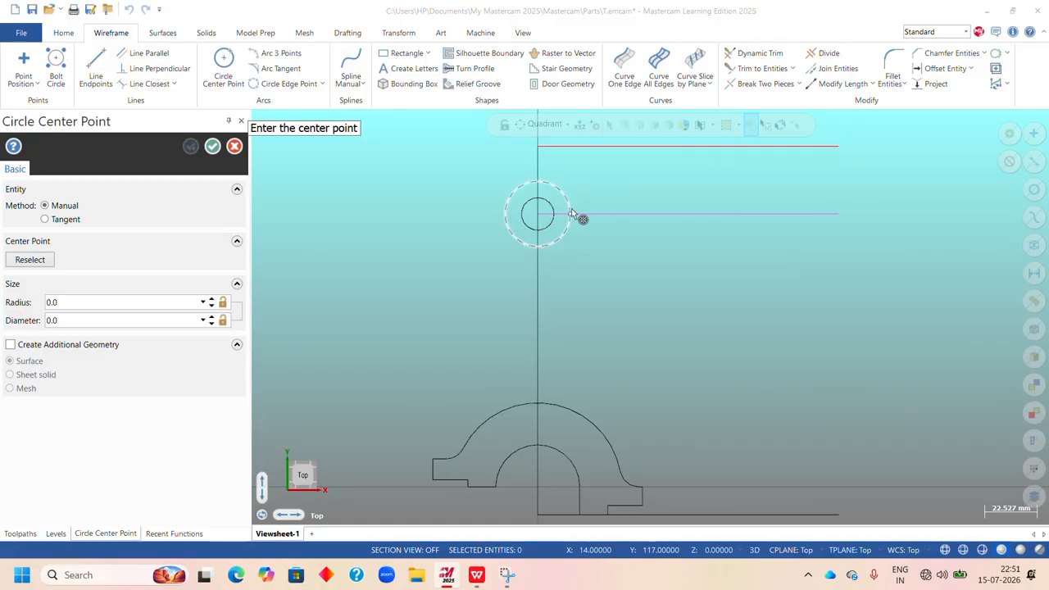
pyautogui.click(538, 248)
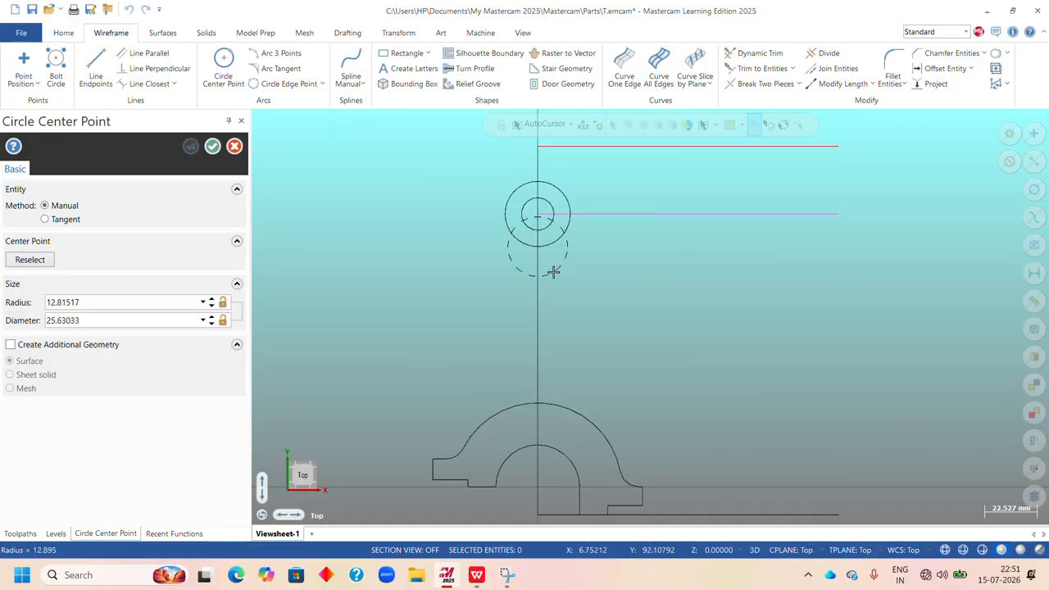
pyautogui.click(554, 271)
pyautogui.click(136, 300)
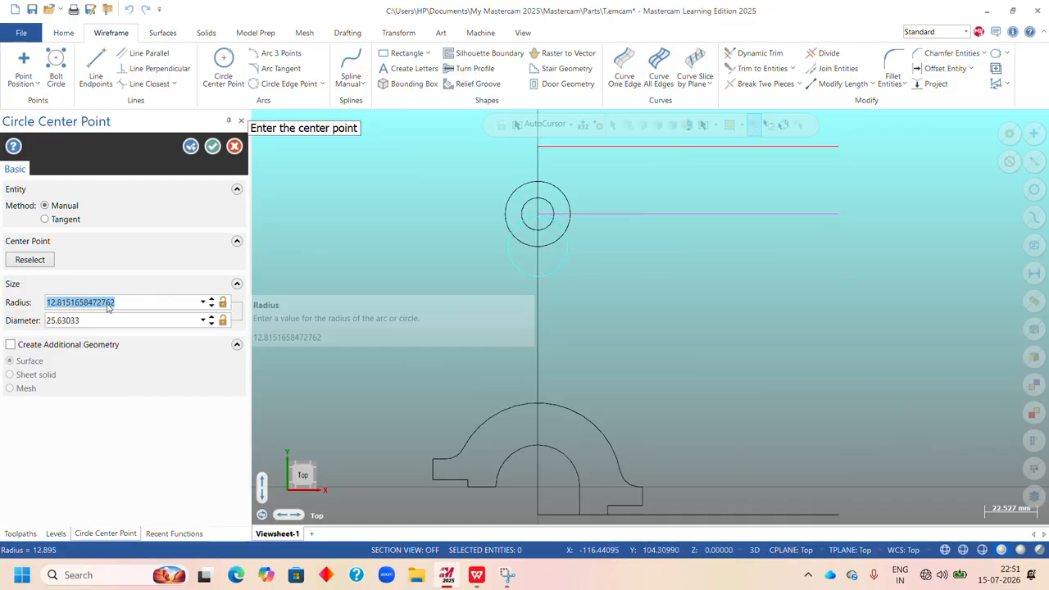
pyautogui.write('20')
pyautogui.press('Return')
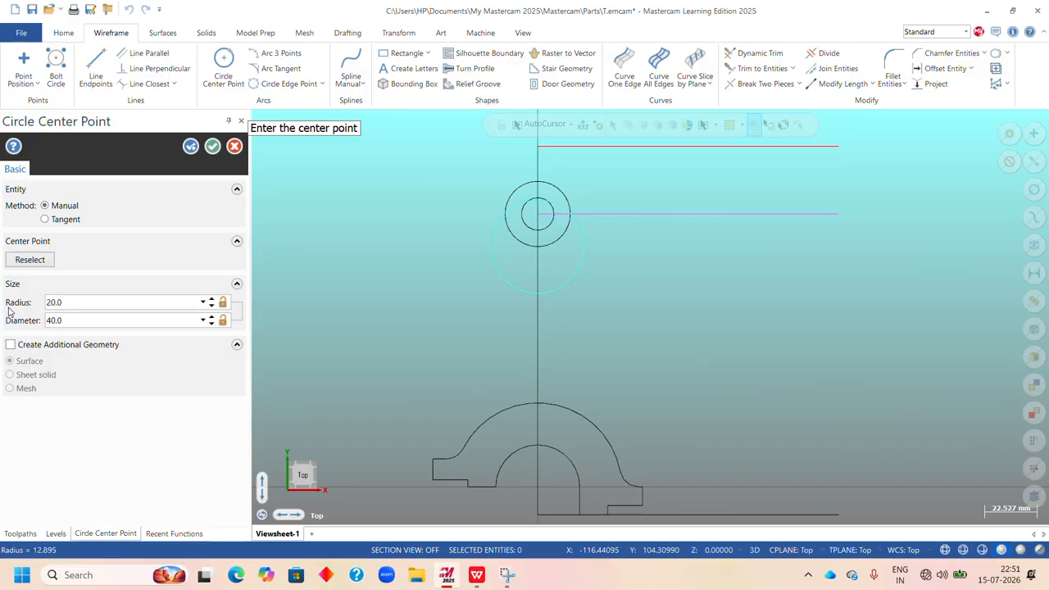
pyautogui.click(212, 146)
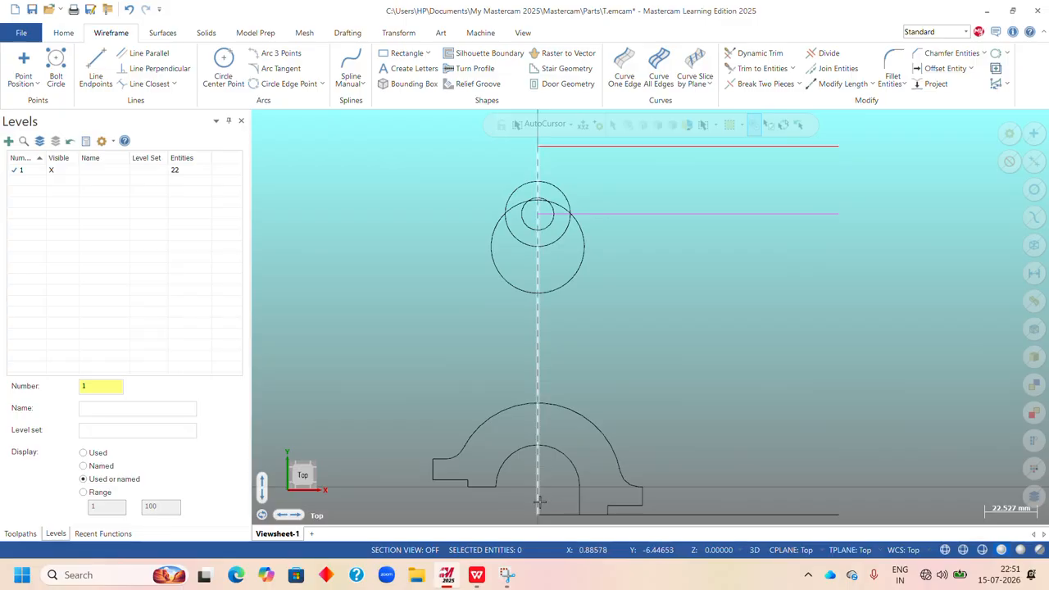
# Offset a copy of the horizontal line through the upper hole's centre downward by 38 mm.
pyautogui.click(476, 575)
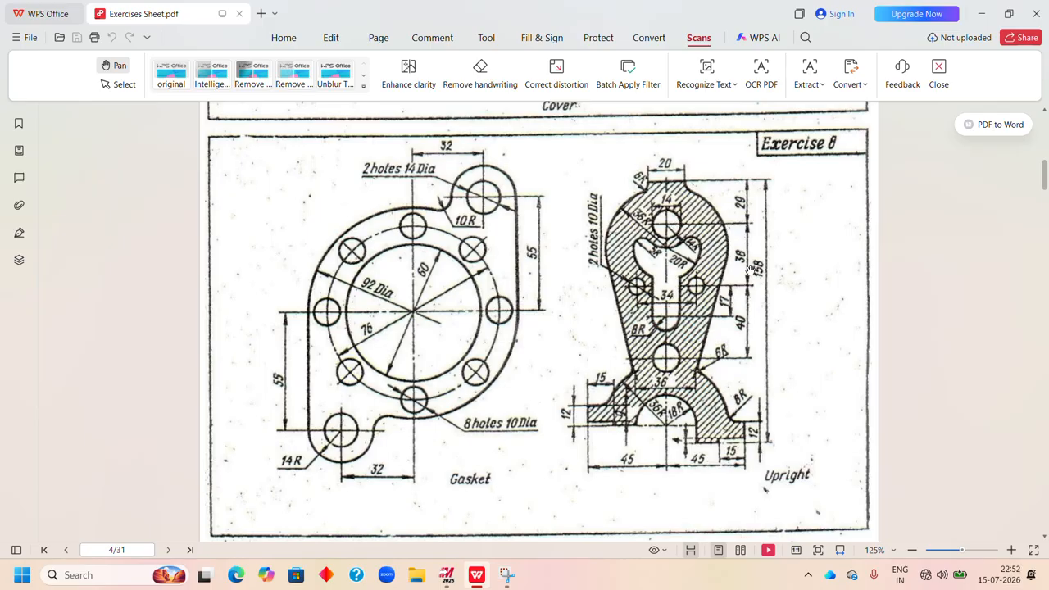
pyautogui.click(450, 581)
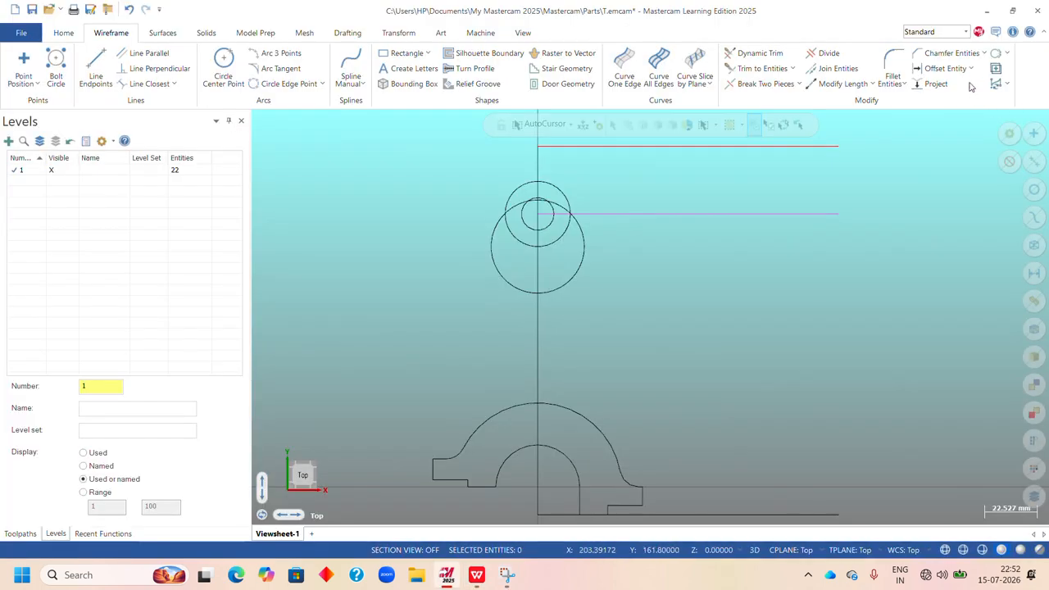
pyautogui.click(943, 68)
pyautogui.click(668, 214)
pyautogui.click(669, 271)
pyautogui.write('38.0')
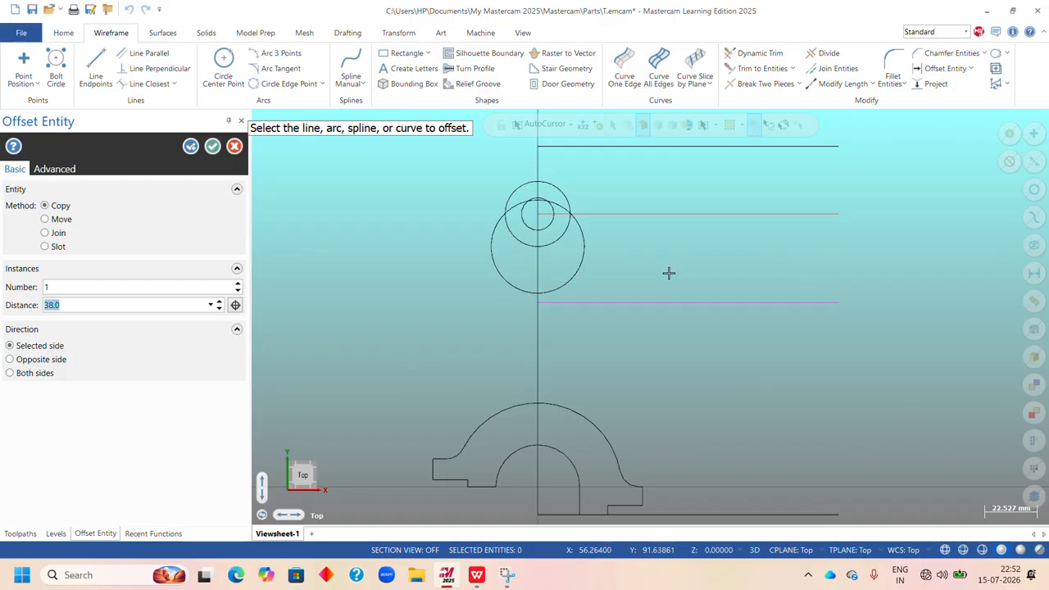
pyautogui.press('Return')
# Offset a copy of the vertical centre line 50 mm to the left as a construction line.
pyautogui.scroll(-4, 461, 257)
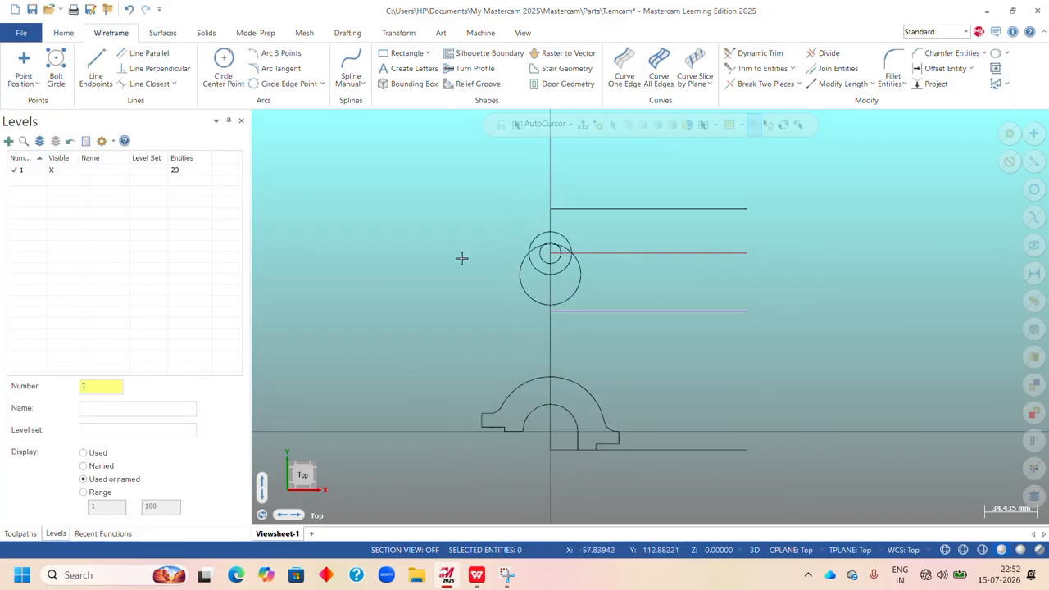
pyautogui.scroll(-1, 482, 315)
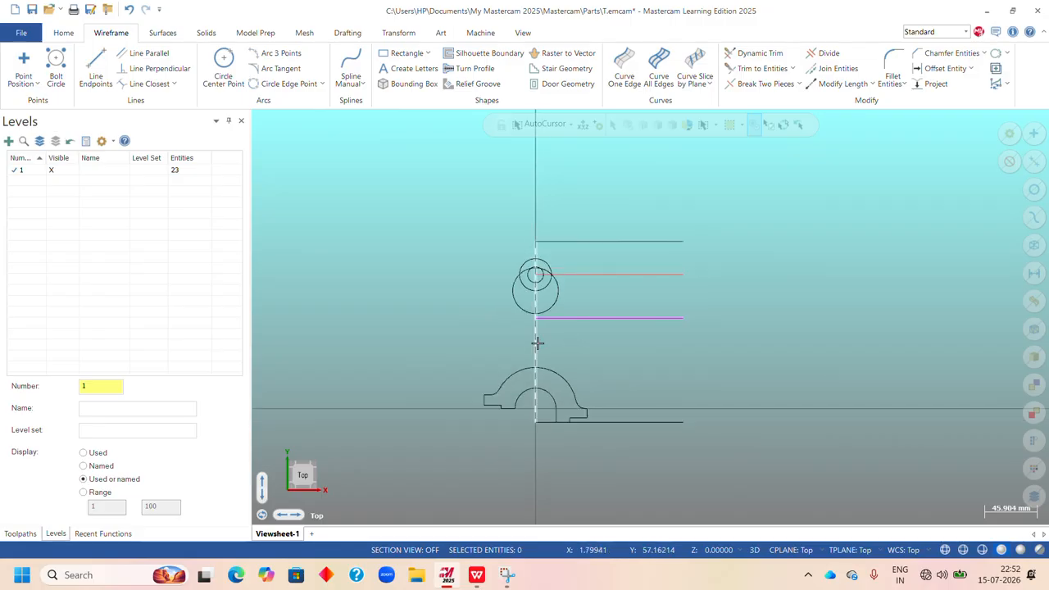
pyautogui.click(944, 69)
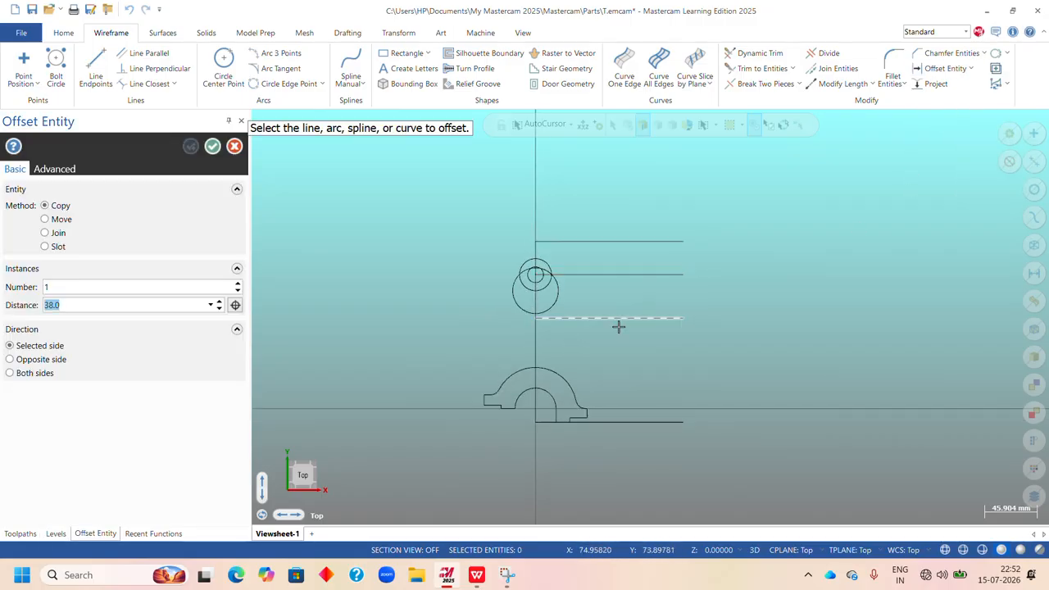
pyautogui.click(536, 338)
pyautogui.click(476, 335)
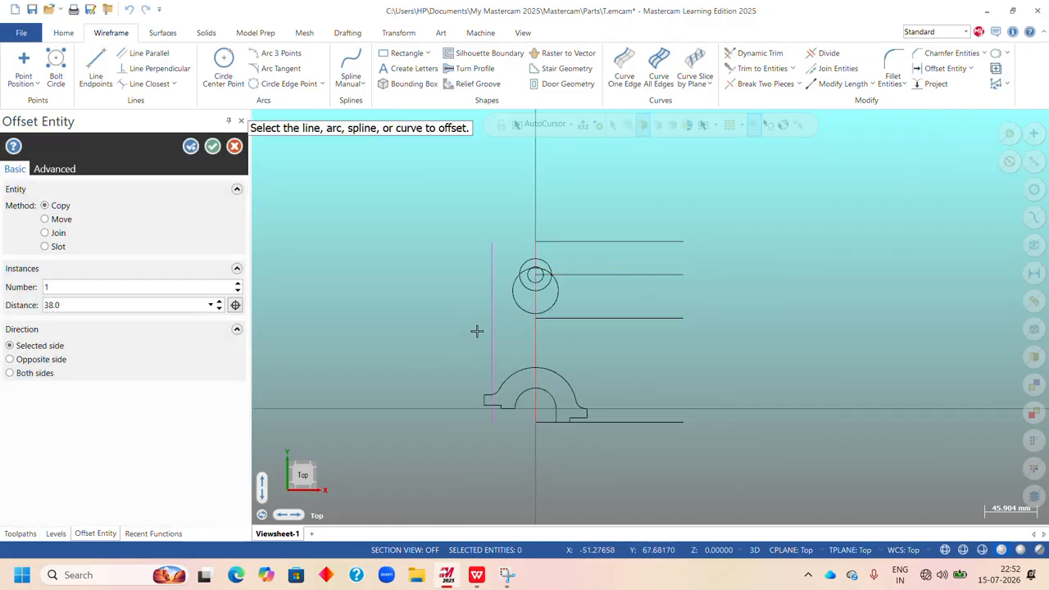
pyautogui.write('5')
pyautogui.press('Return')
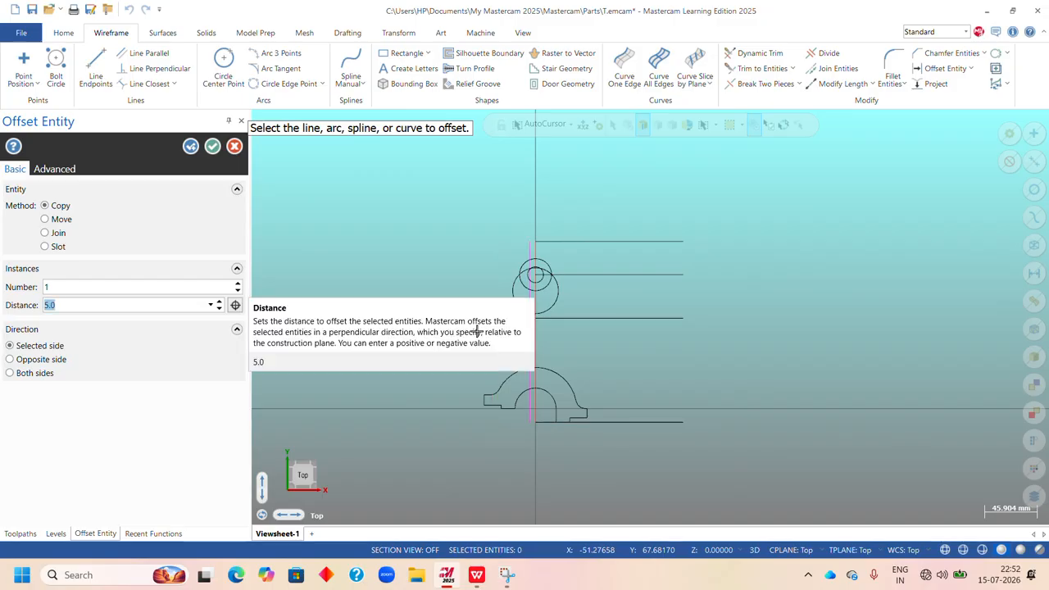
pyautogui.write('0')
pyautogui.press('Return')
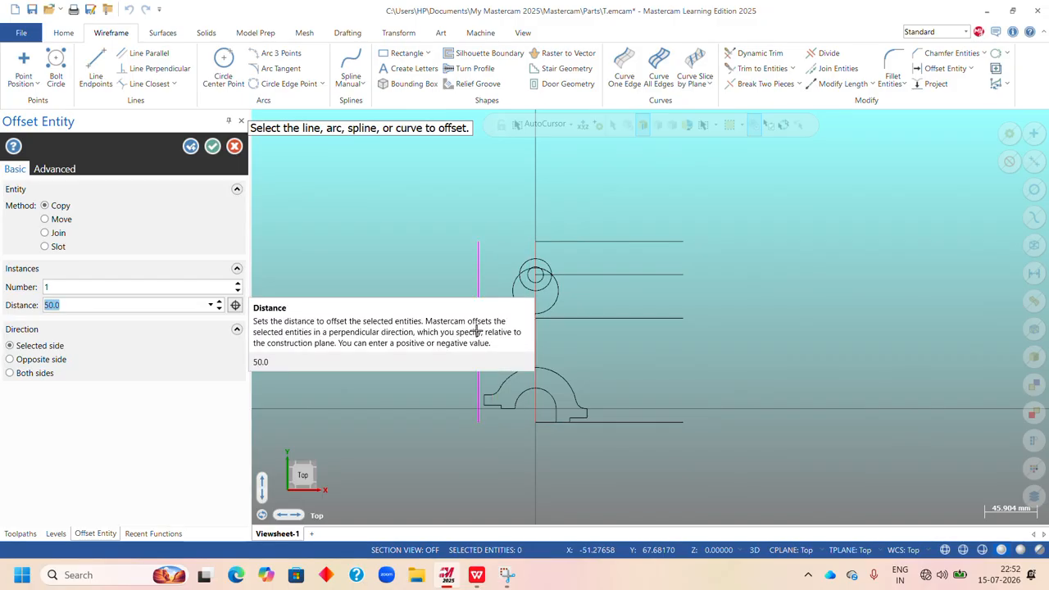
pyautogui.click(213, 146)
# Trim the 38 mm offset line and the left vertical construction line into a corner, and delete that vertical line.
pyautogui.scroll(2, 619, 333)
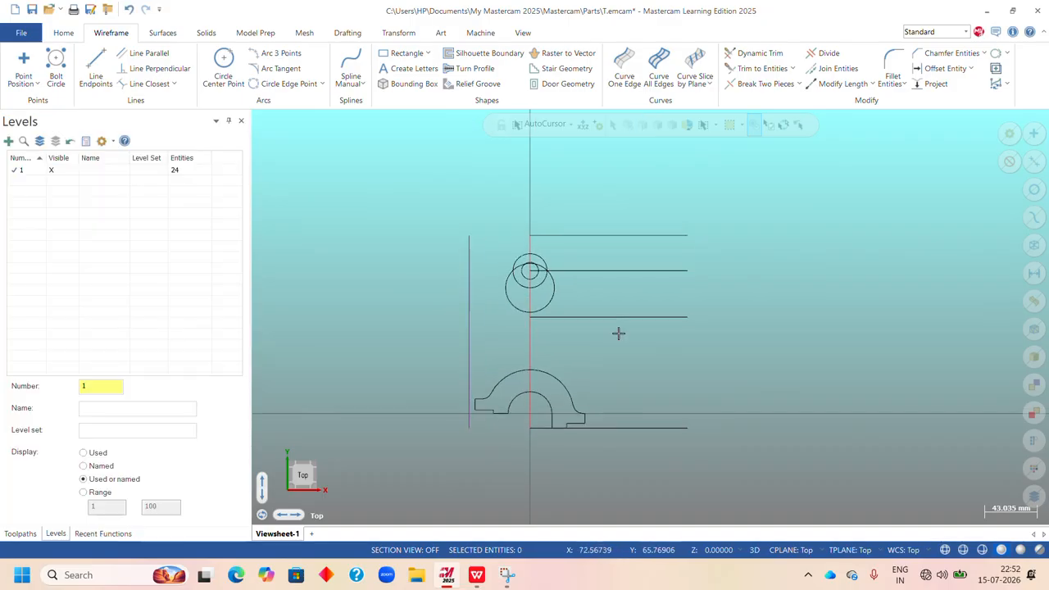
pyautogui.click(762, 68)
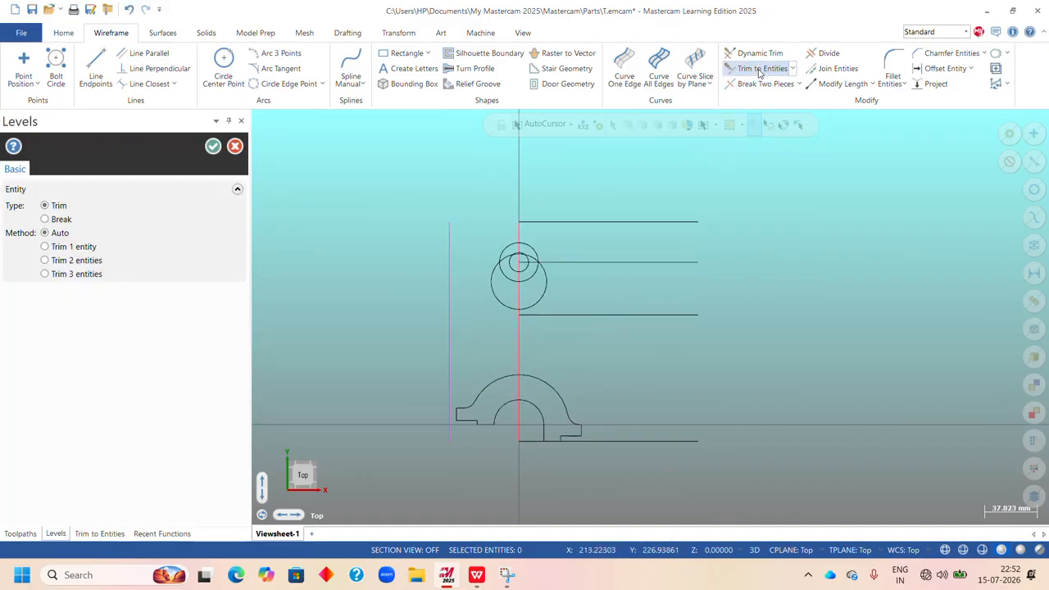
pyautogui.click(572, 315)
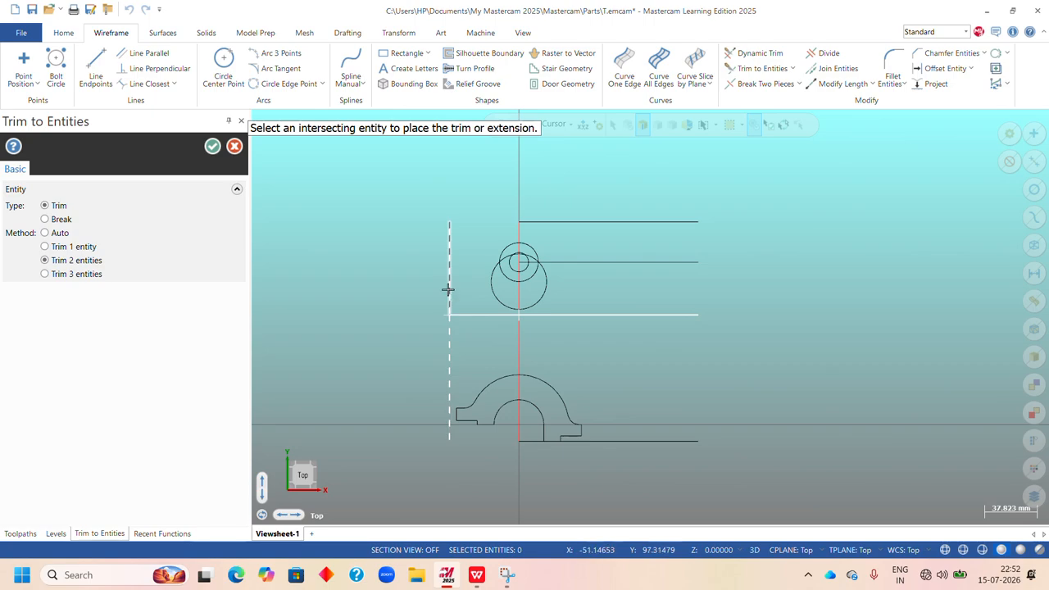
pyautogui.click(449, 338)
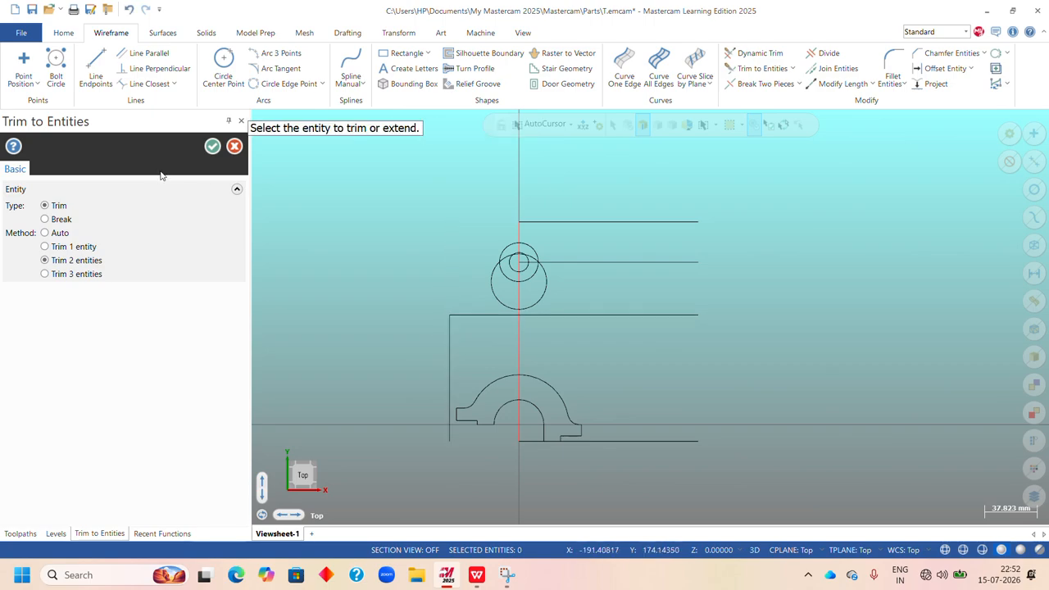
pyautogui.click(212, 146)
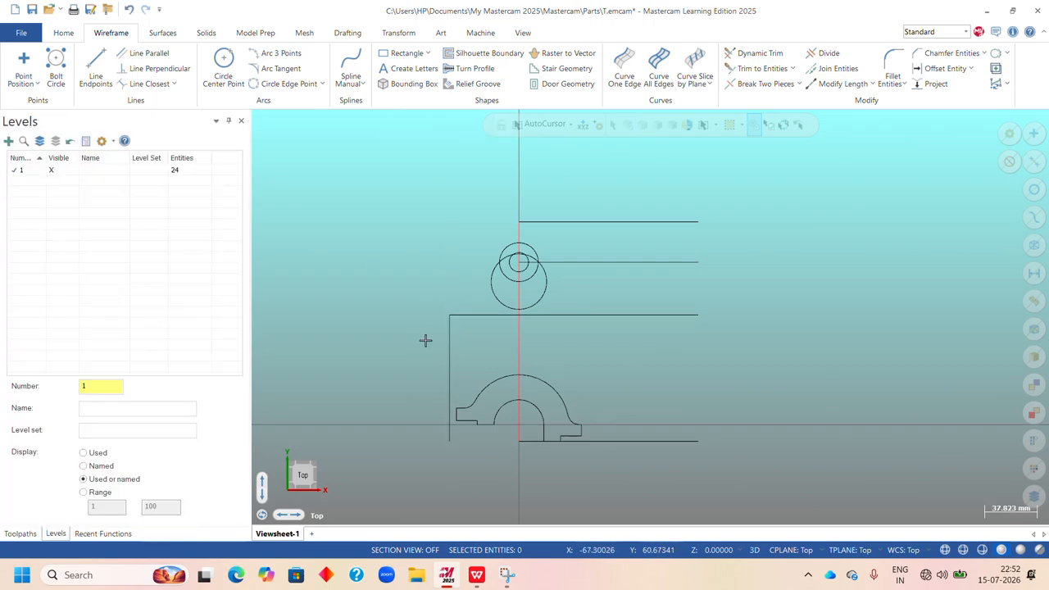
pyautogui.click(450, 349)
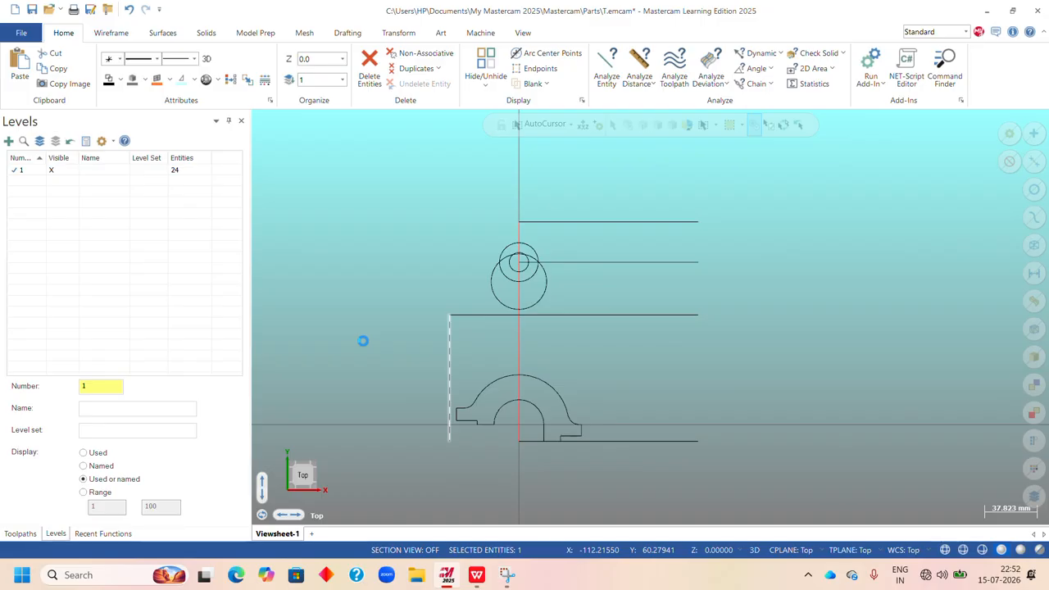
pyautogui.press('Delete')
# Check the Upright drawing's dimensions in the WPS Office exercise sheet and return to Mastercam.
pyautogui.moveTo(480, 580)
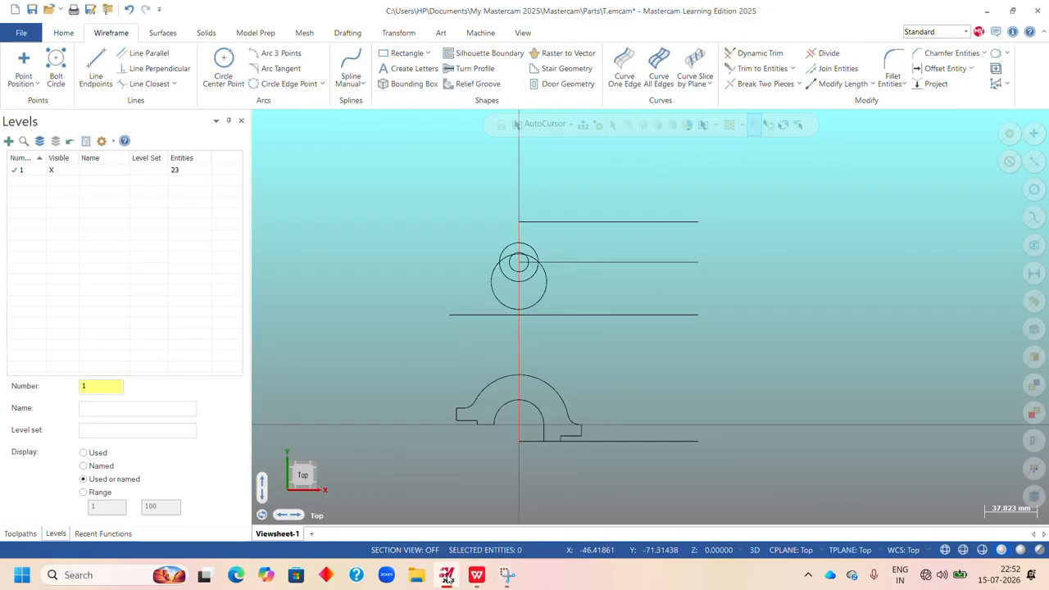
pyautogui.click(477, 575)
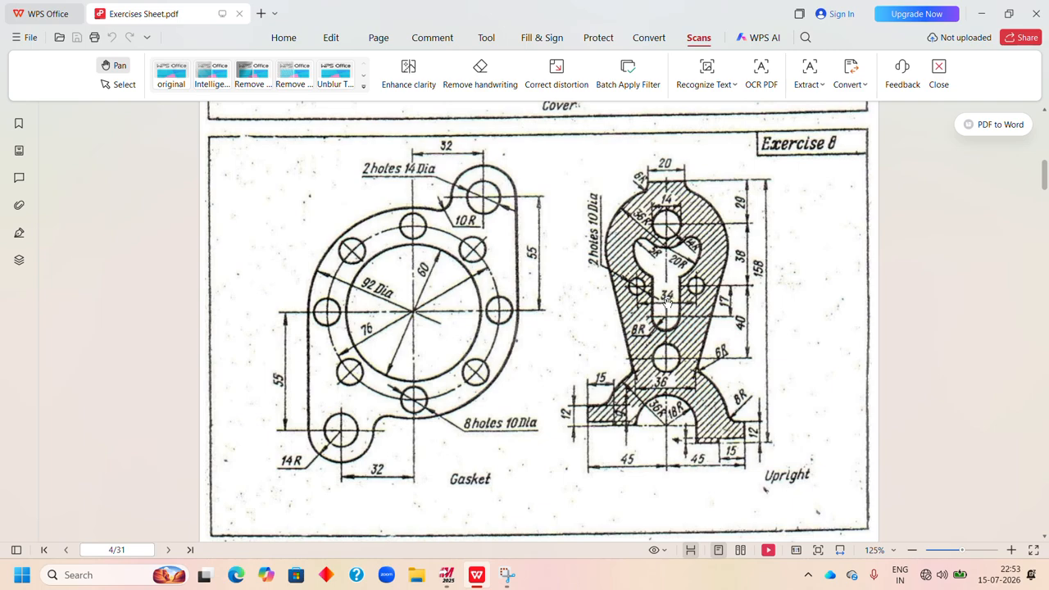
pyautogui.click(449, 576)
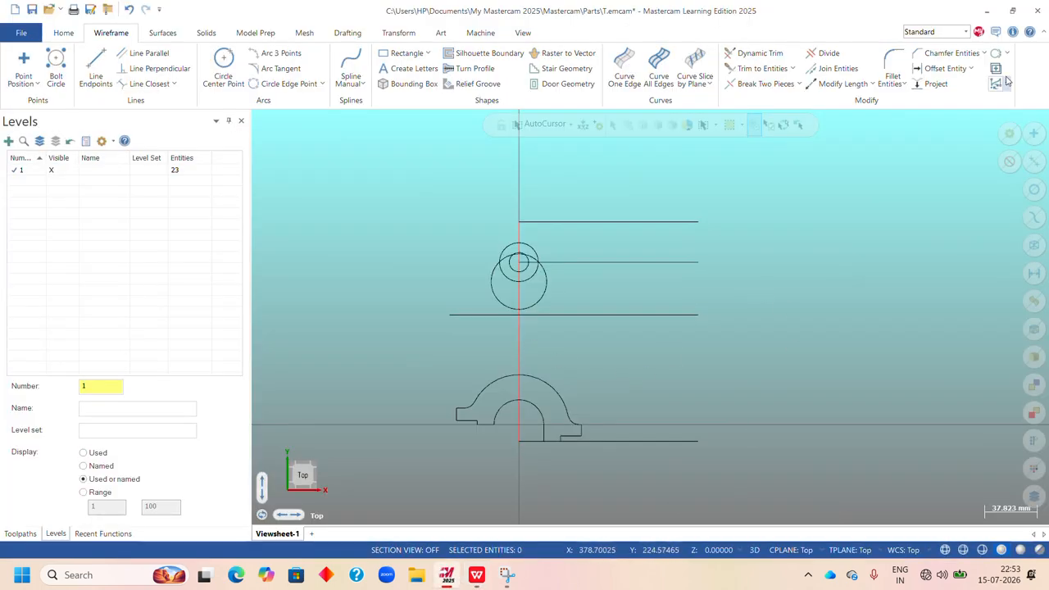
# Offset copies of the vertical centre line by 34/2 (17 mm) to the right and to the left.
pyautogui.click(935, 71)
pyautogui.click(520, 353)
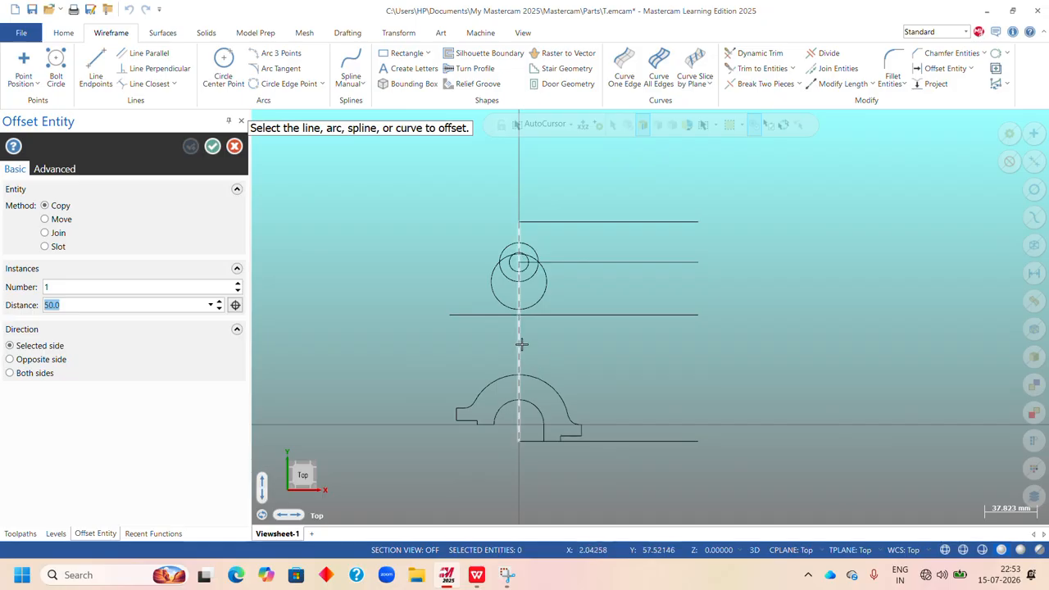
pyautogui.click(537, 345)
pyautogui.write('34/2')
pyautogui.press('Return')
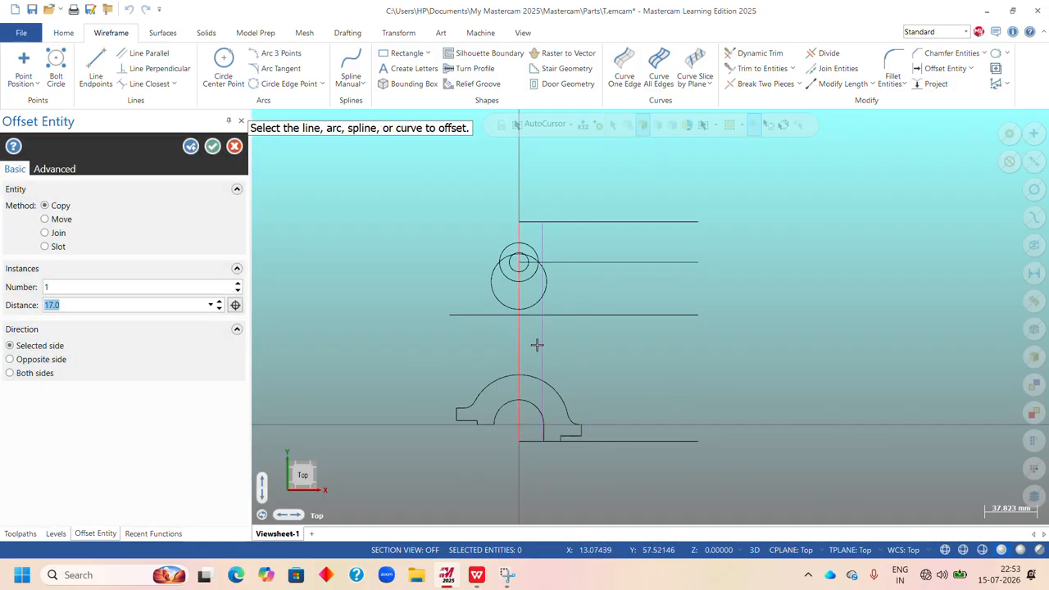
pyautogui.click(190, 146)
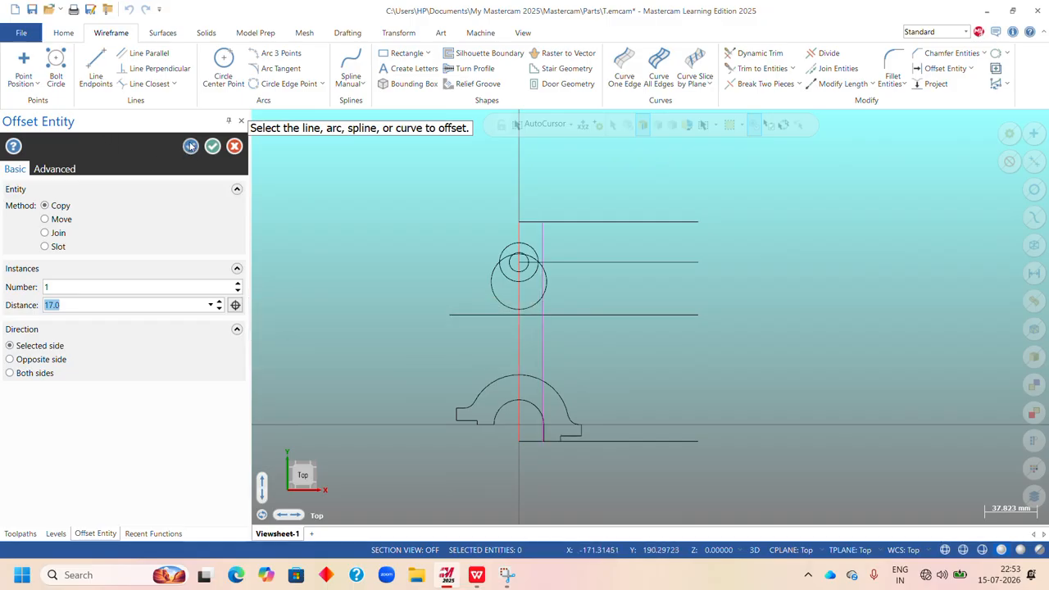
pyautogui.click(518, 345)
pyautogui.click(492, 345)
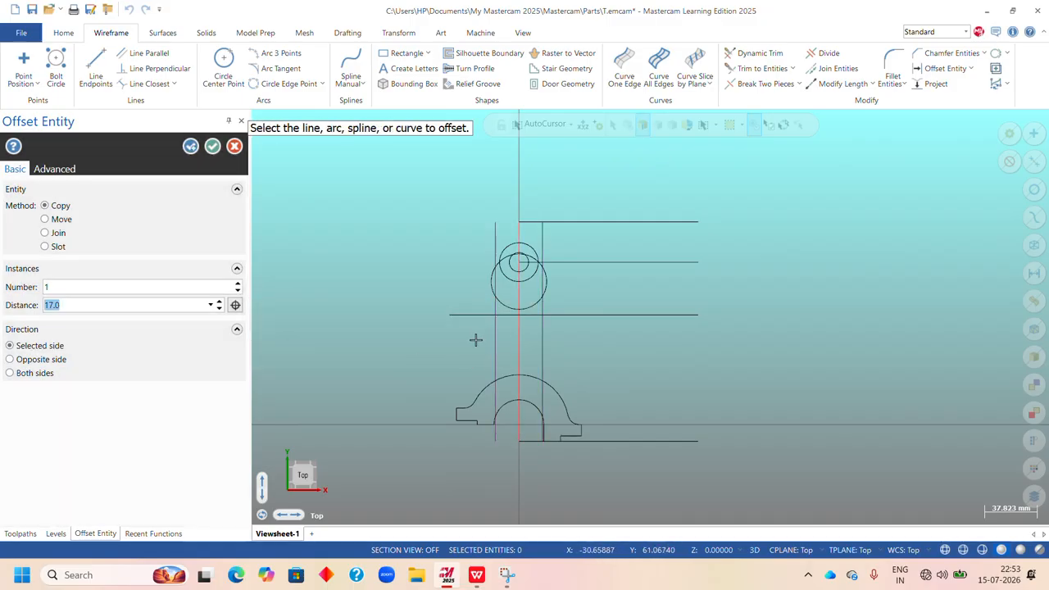
pyautogui.click(212, 146)
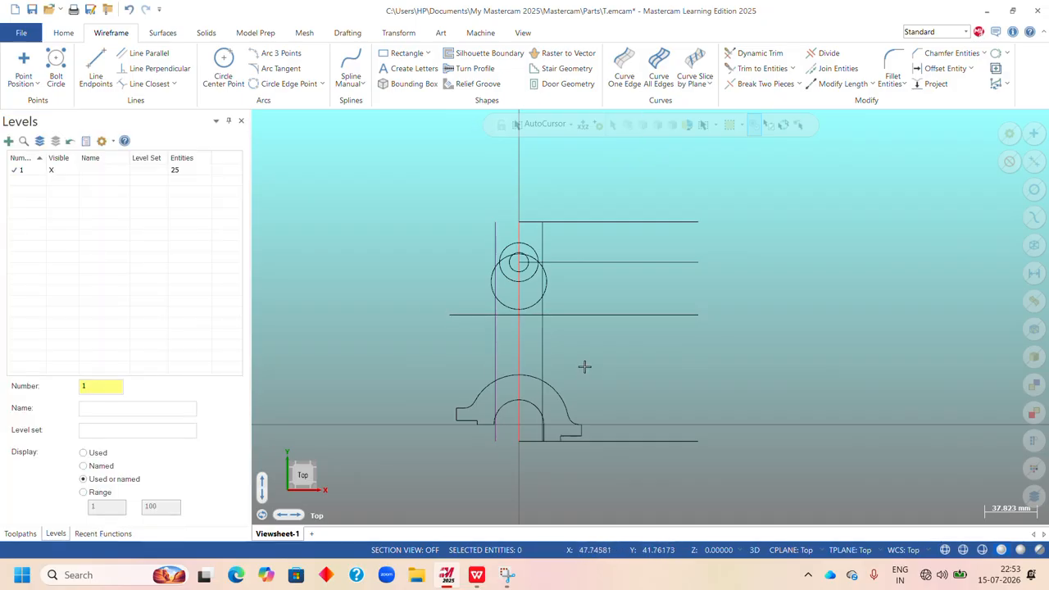
# Draw a 10 mm diameter circle where the right 17 mm offset line crosses the horizontal line below the head circles.
pyautogui.click(226, 72)
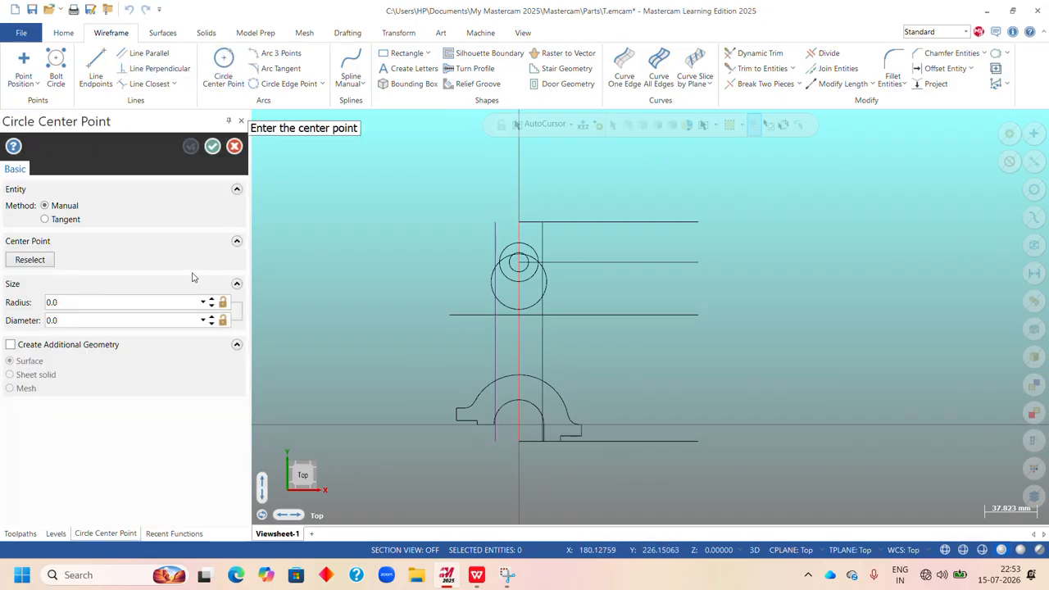
pyautogui.scroll(2, 525, 324)
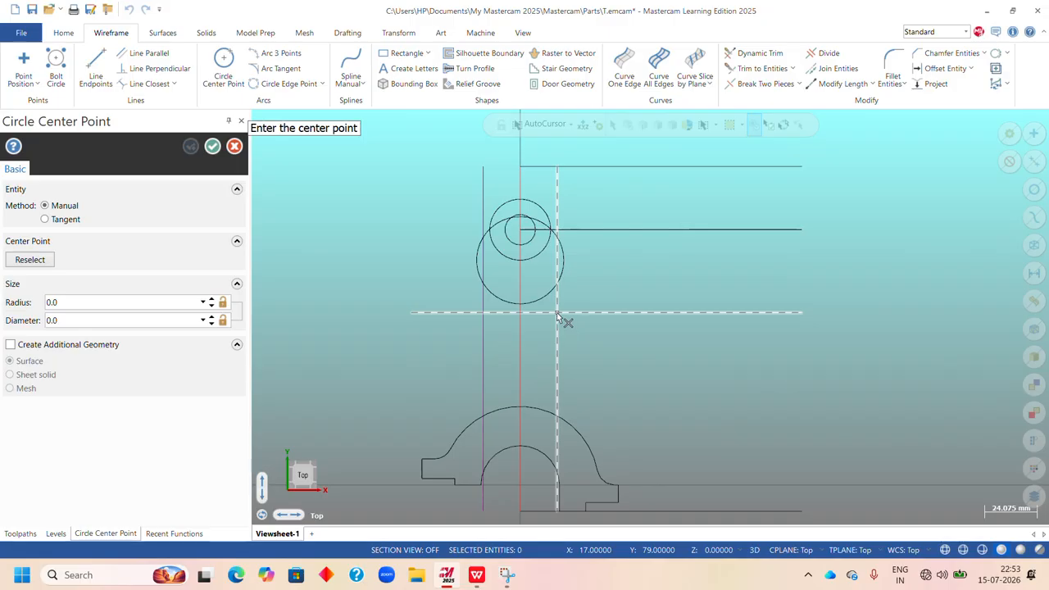
pyautogui.click(556, 313)
pyautogui.click(583, 336)
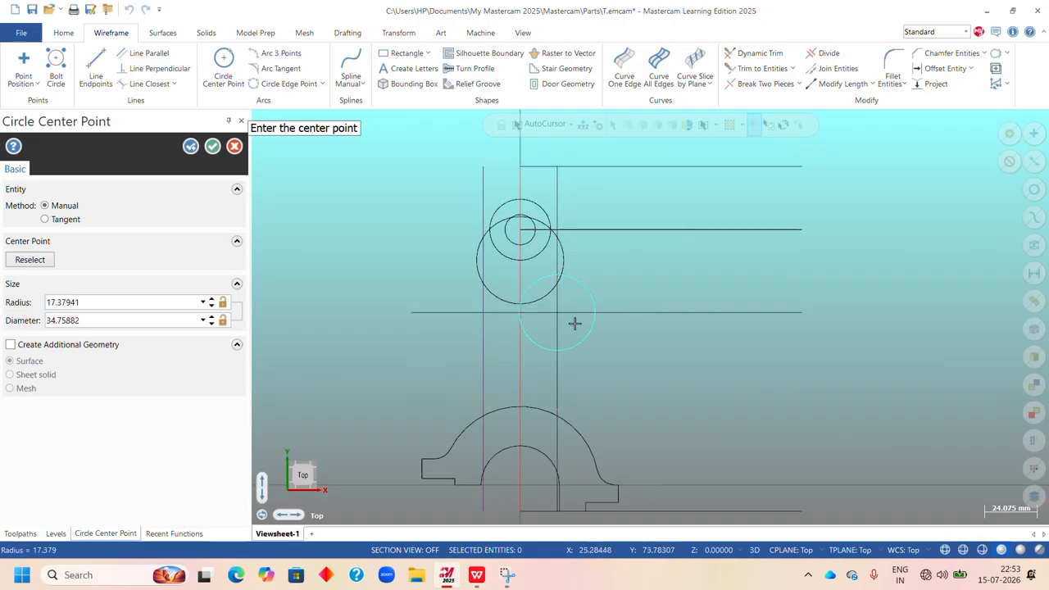
pyautogui.click(81, 325)
pyautogui.write('1')
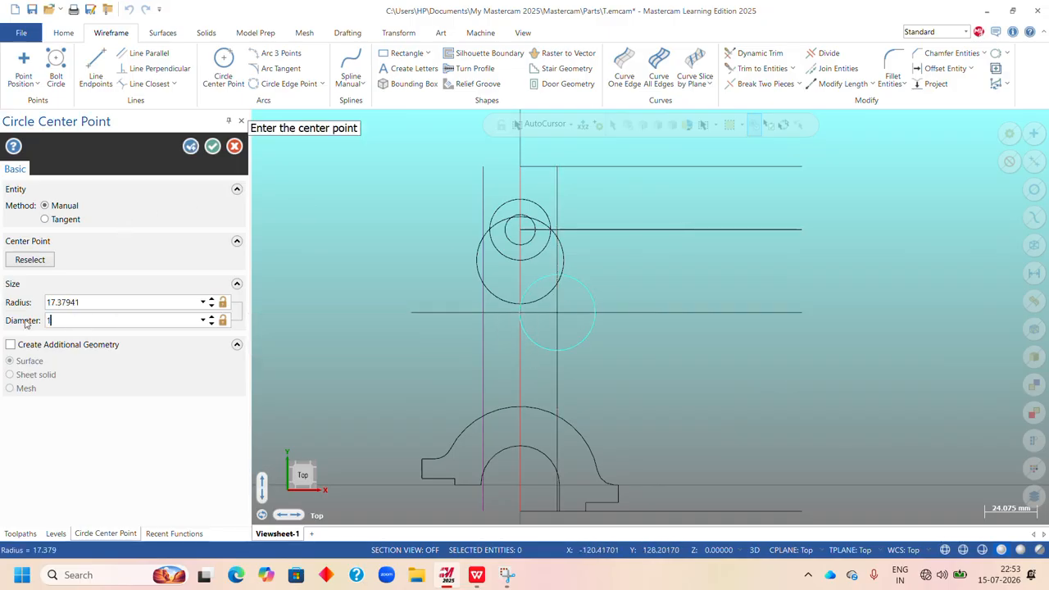
pyautogui.write('0')
pyautogui.press('Return')
pyautogui.click(190, 146)
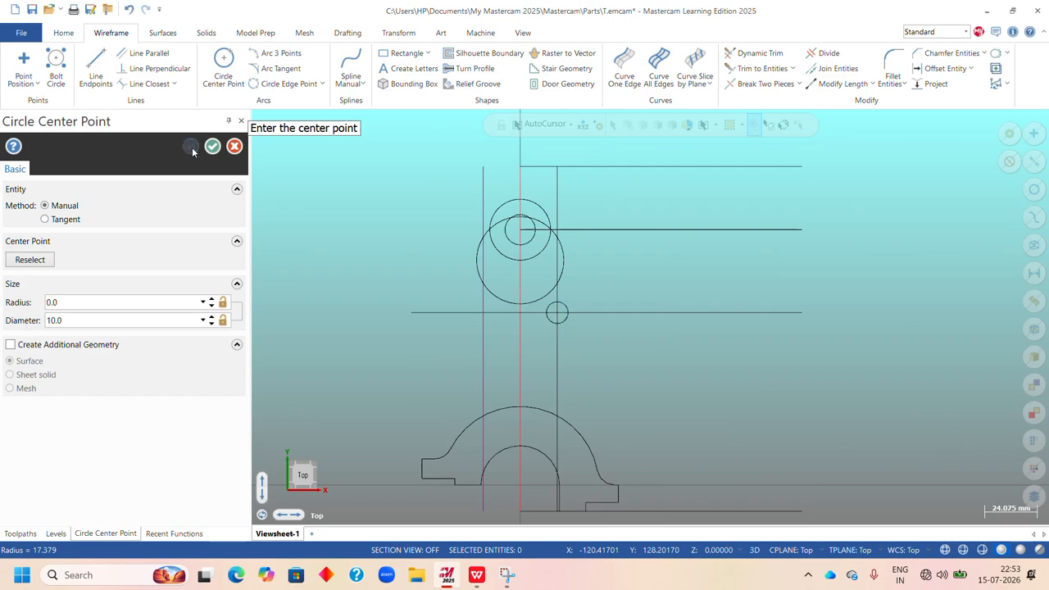
# Draw a matching 10 mm diameter circle where the left 17 mm offset line crosses the same horizontal line.
pyautogui.click(483, 312)
pyautogui.click(114, 324)
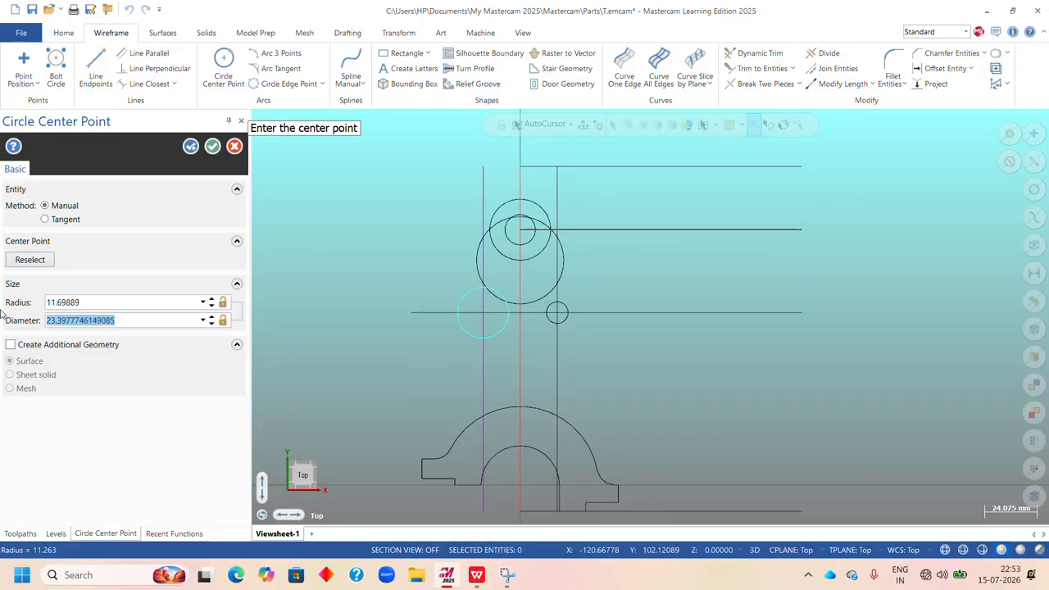
pyautogui.write('10')
pyautogui.press('Return')
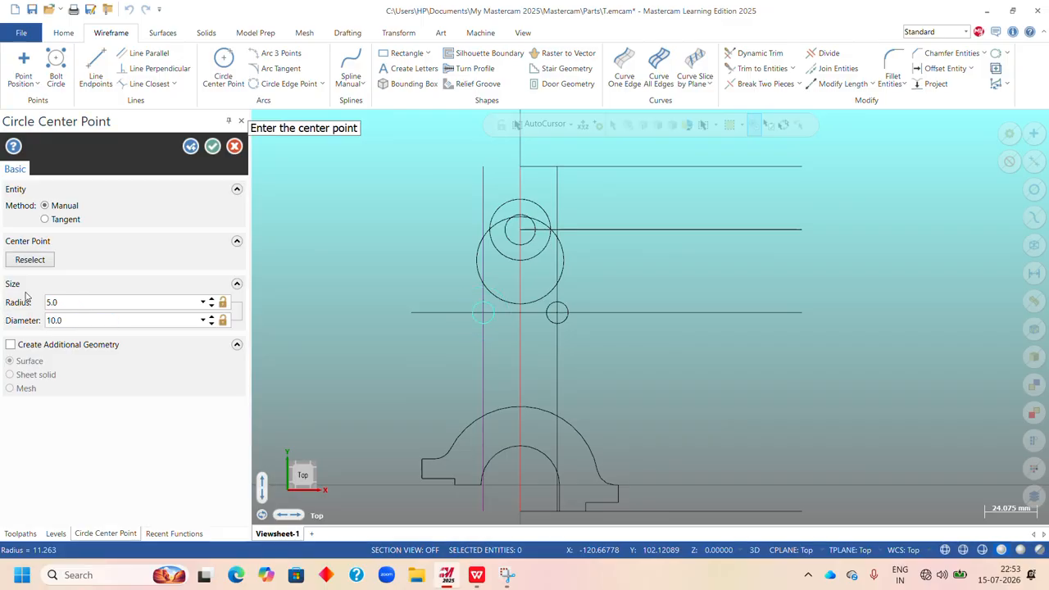
pyautogui.click(214, 149)
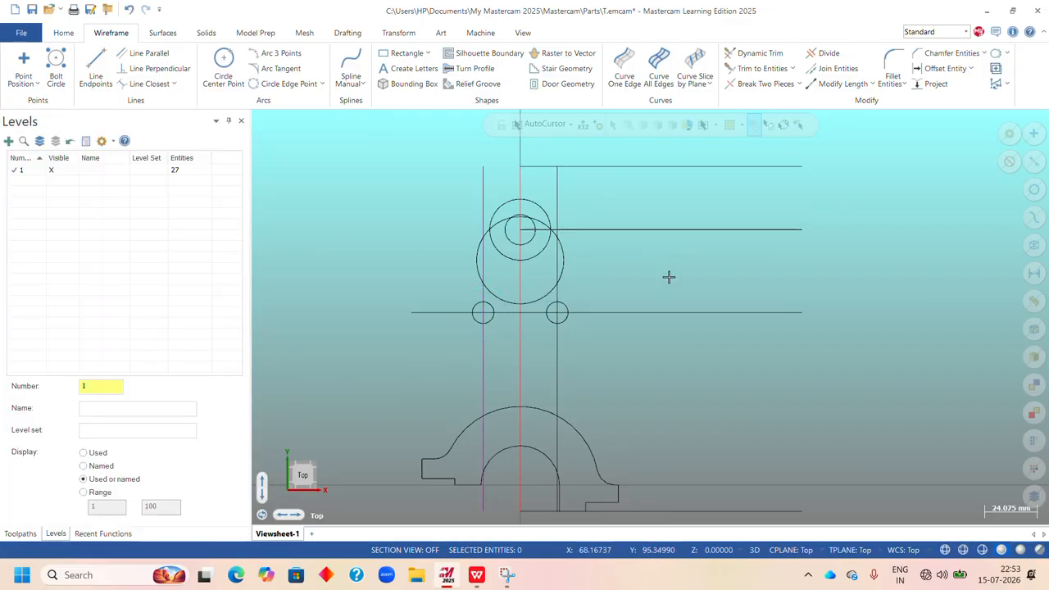
# Consult the Upright drawing in WPS Office, return to Mastercam and offset a copy of the 10 mm holes' horizontal line 17 mm downward, clearing the result colours.
pyautogui.scroll(-1, 667, 281)
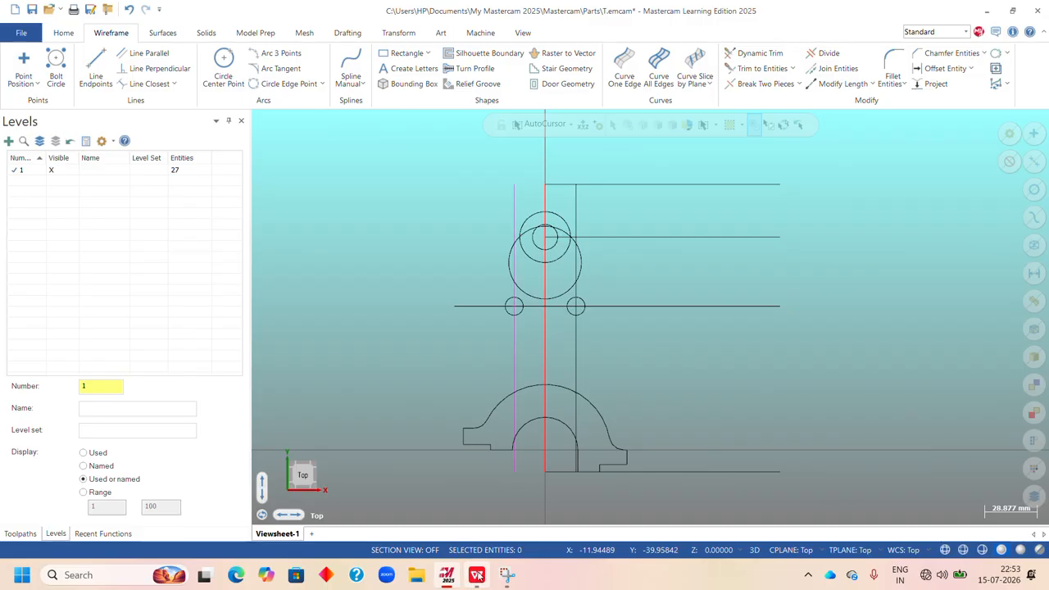
pyautogui.click(477, 575)
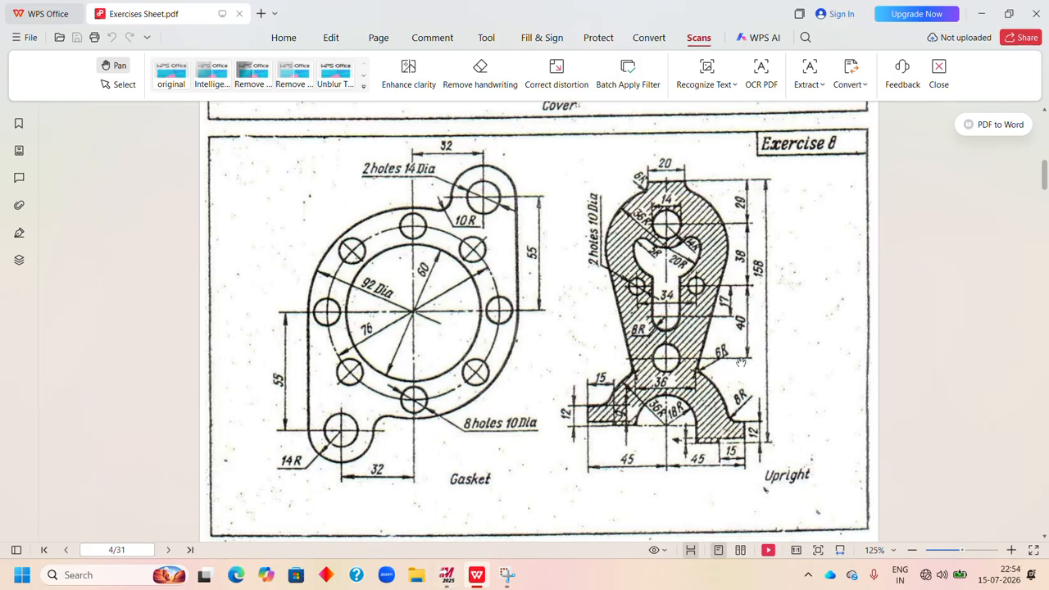
pyautogui.click(447, 575)
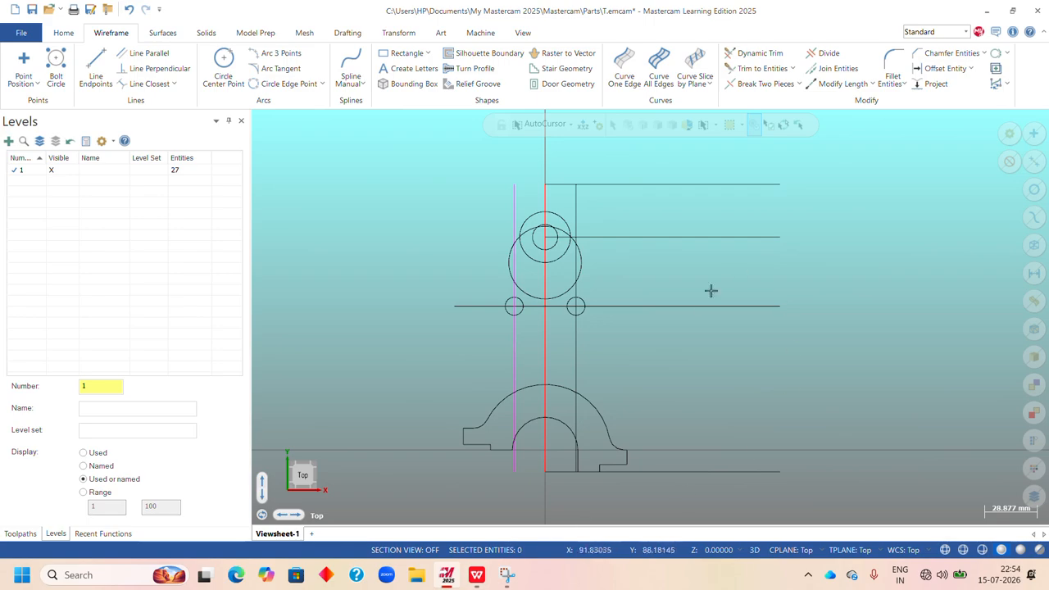
pyautogui.click(943, 68)
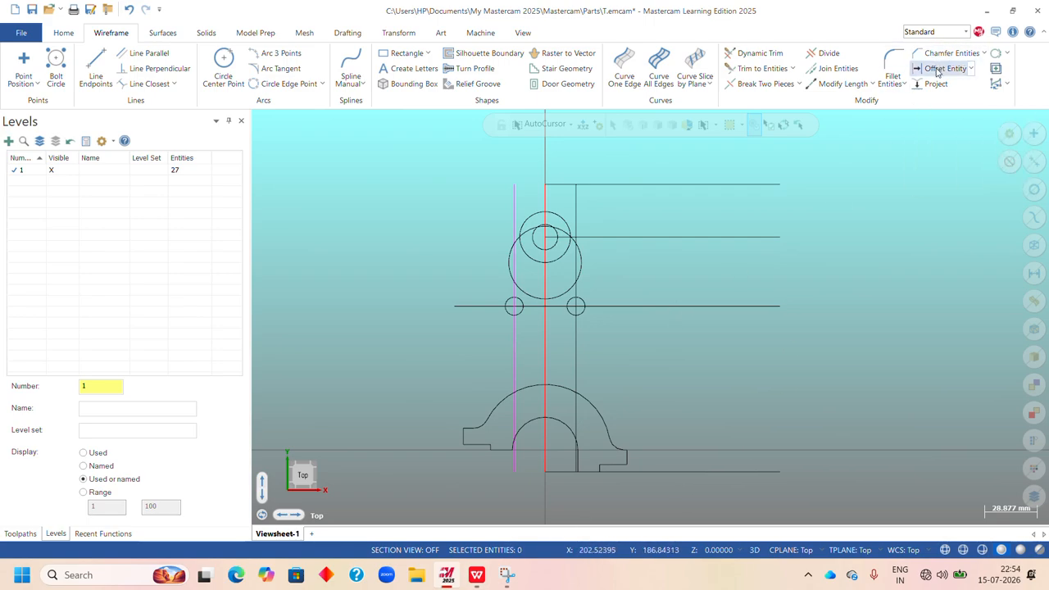
pyautogui.click(657, 307)
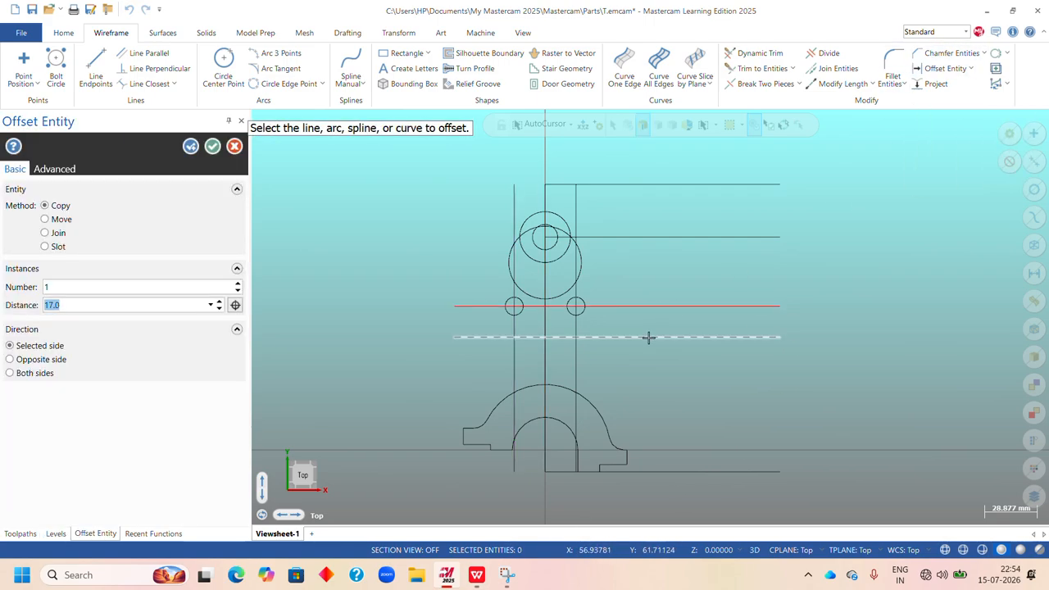
pyautogui.write('17')
pyautogui.click(648, 337)
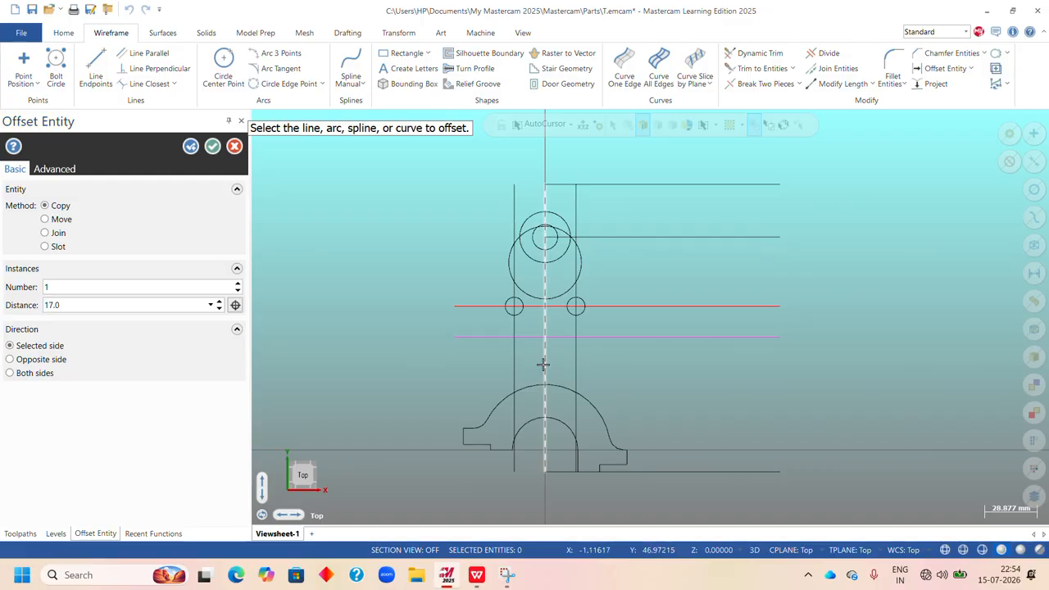
pyautogui.click(212, 147)
pyautogui.rightClick(707, 179)
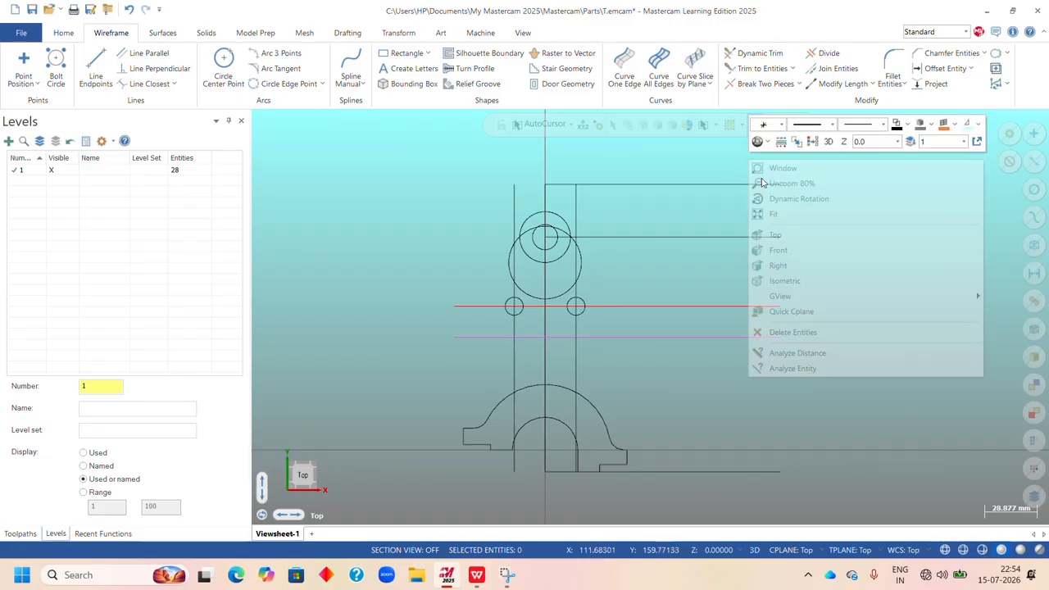
pyautogui.click(786, 309)
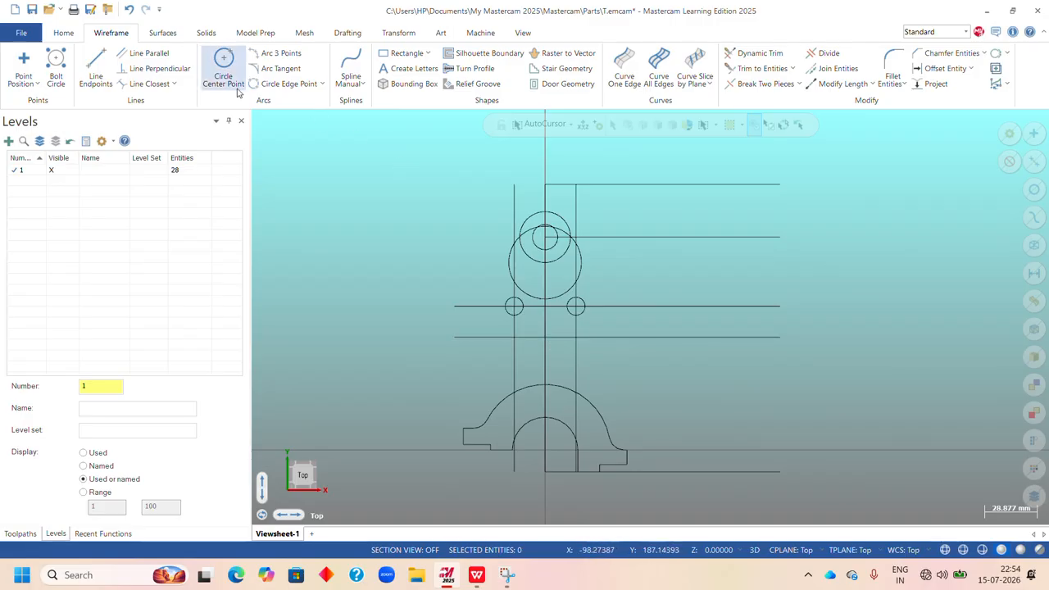
pyautogui.click(224, 66)
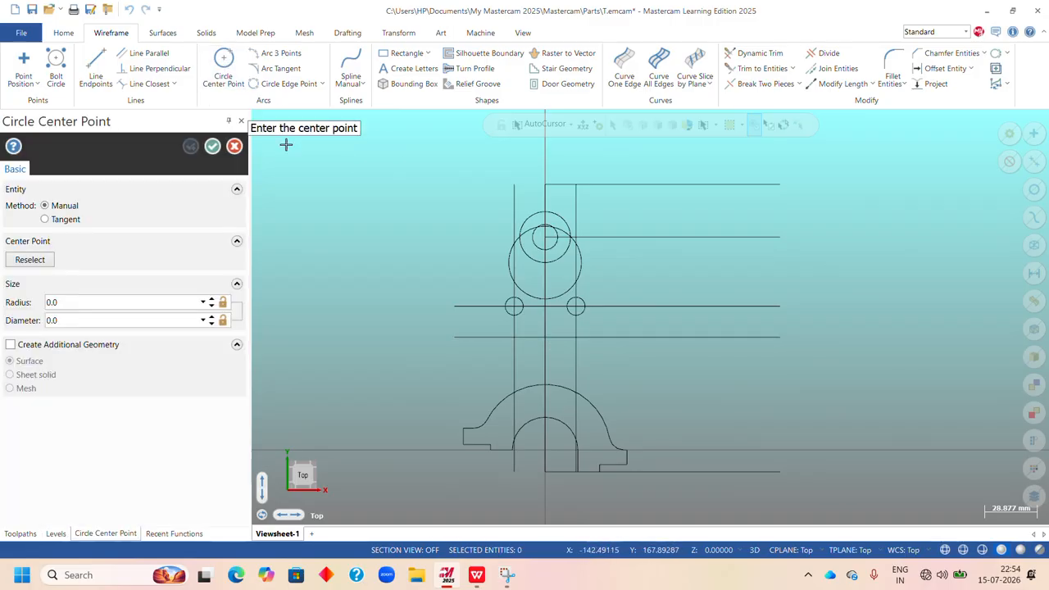
pyautogui.click(546, 129)
pyautogui.click(543, 292)
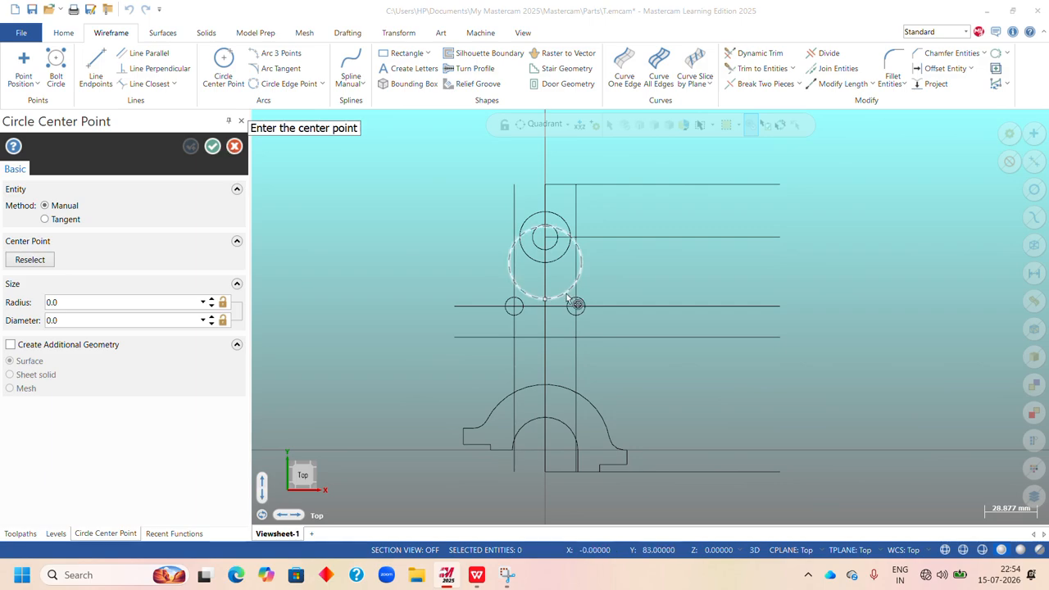
pyautogui.click(234, 146)
# Draw an 8 mm radius circle where the vertical centre line crosses the horizontal line 17 mm below the 10 mm holes.
pyautogui.click(224, 64)
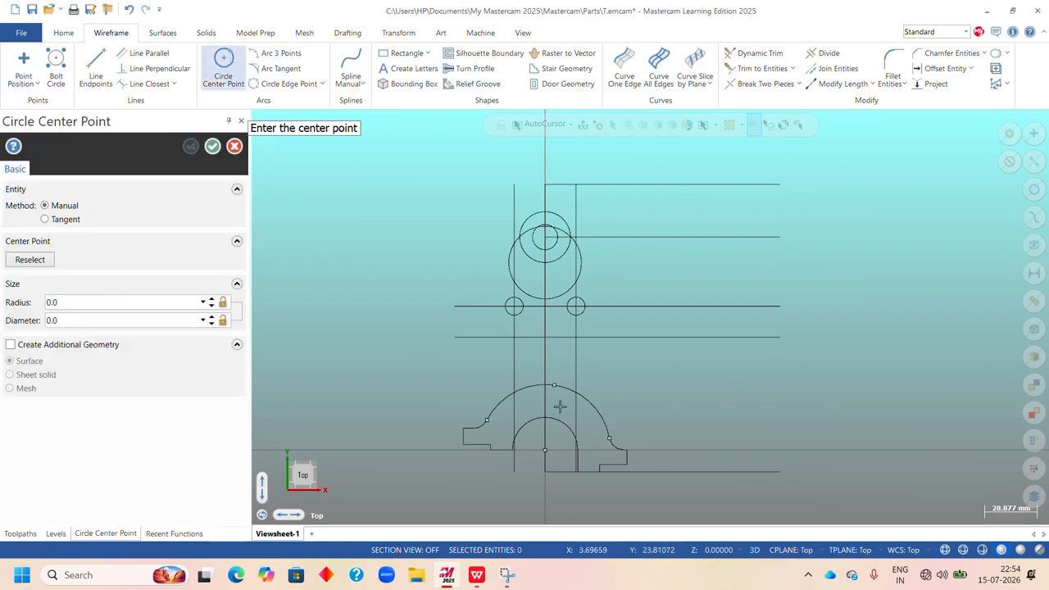
pyautogui.click(546, 338)
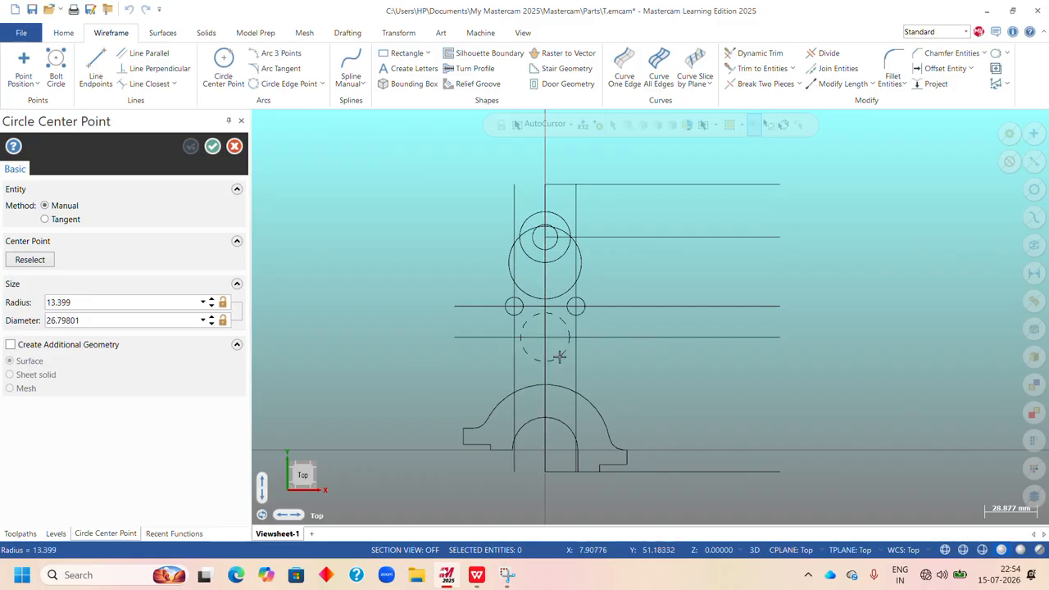
pyautogui.click(559, 354)
pyautogui.click(158, 306)
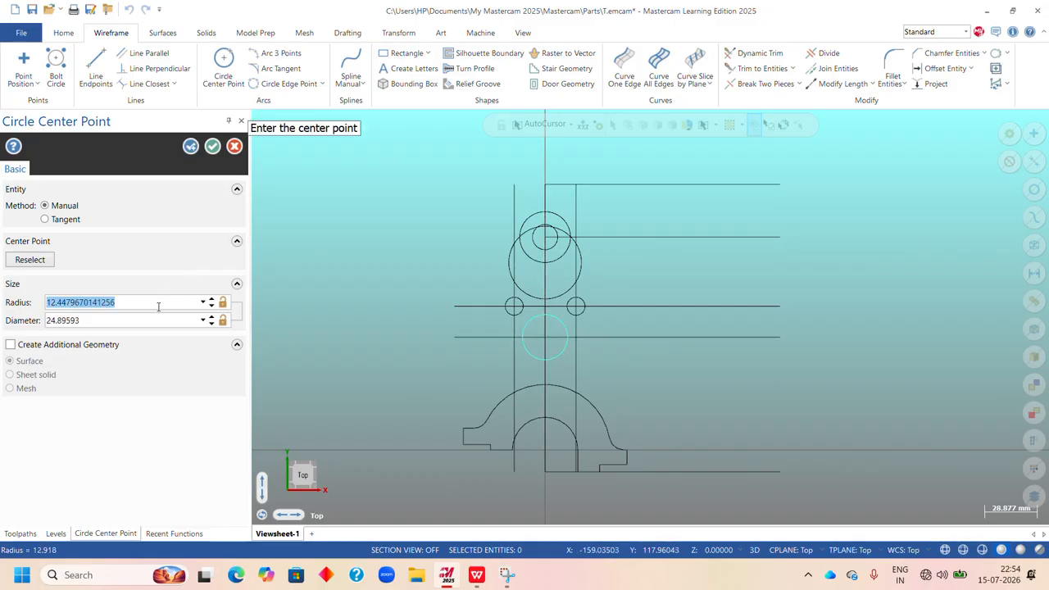
pyautogui.write('8')
pyautogui.press('Return')
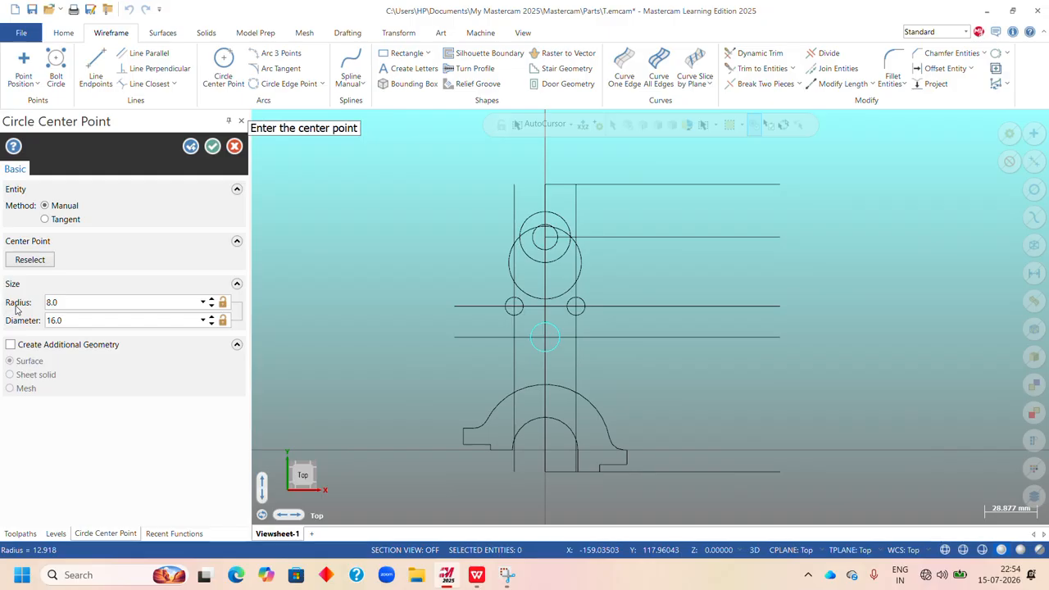
pyautogui.press('Escape')
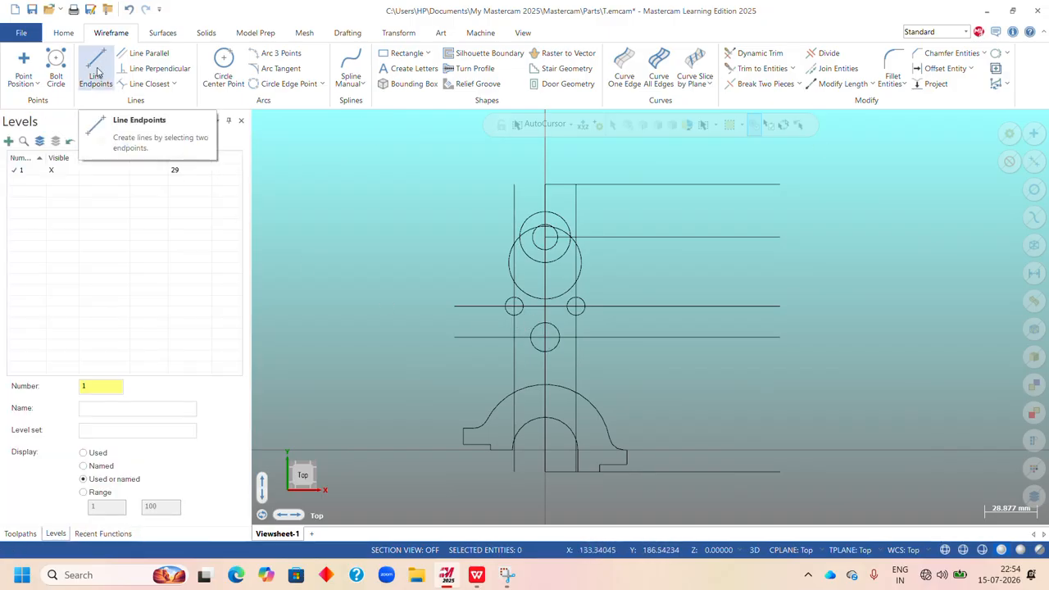
# Check the sheet in WPS Office; in Mastercam draw vertical tangents up from the 8 mm radius circle's sides, about 35.5 mm left and 33.7 mm right.
pyautogui.click(480, 578)
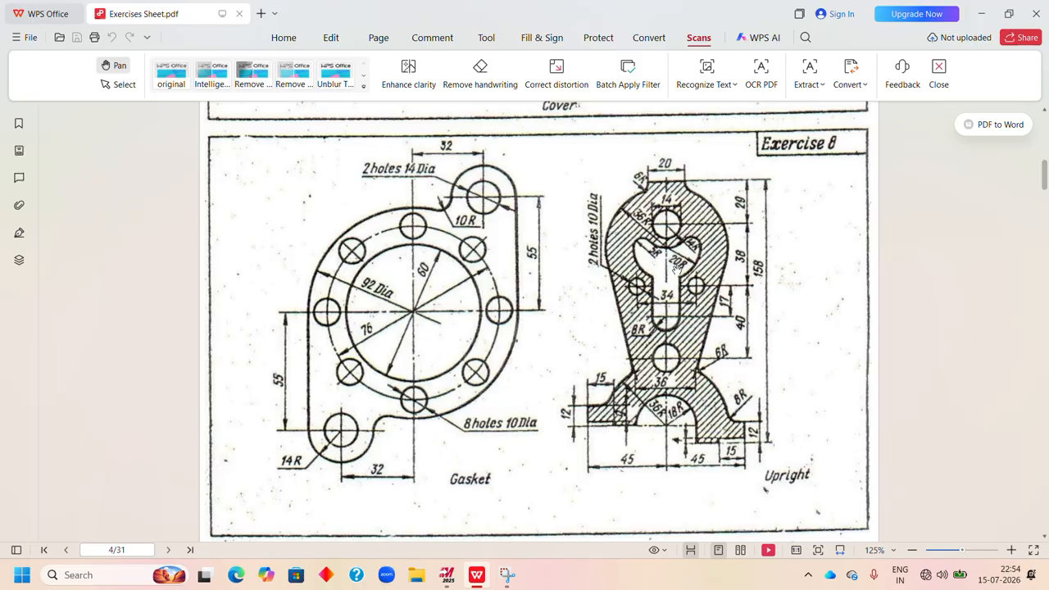
pyautogui.click(447, 574)
pyautogui.click(96, 65)
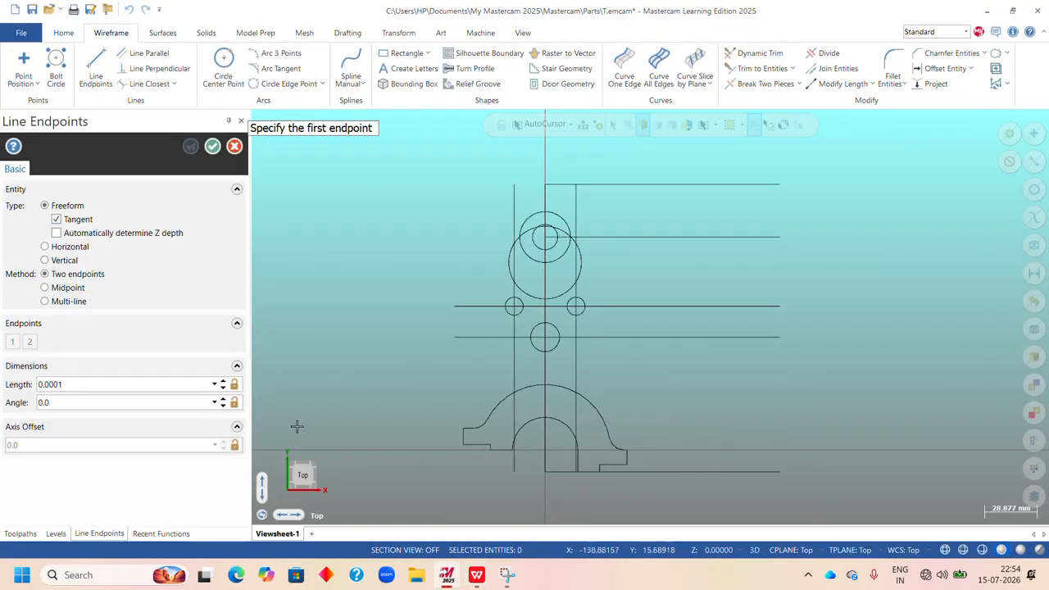
pyautogui.click(538, 346)
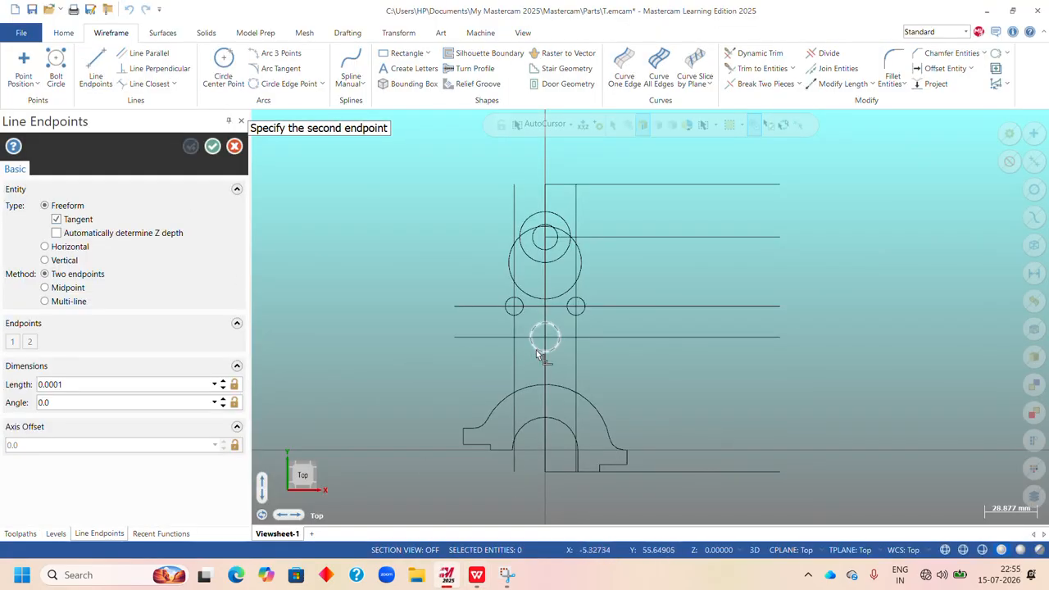
pyautogui.click(531, 275)
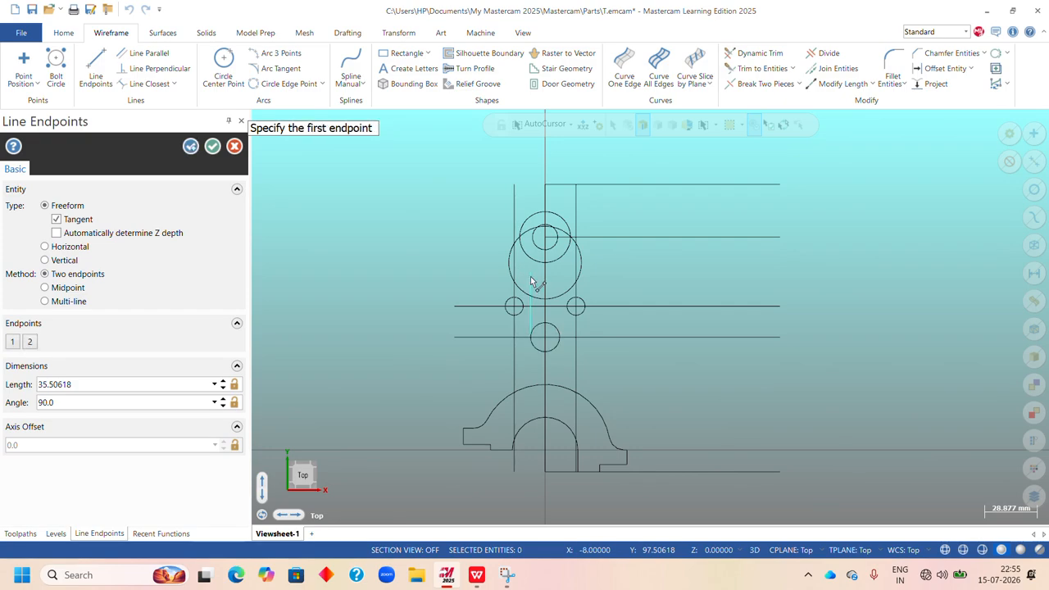
pyautogui.click(561, 345)
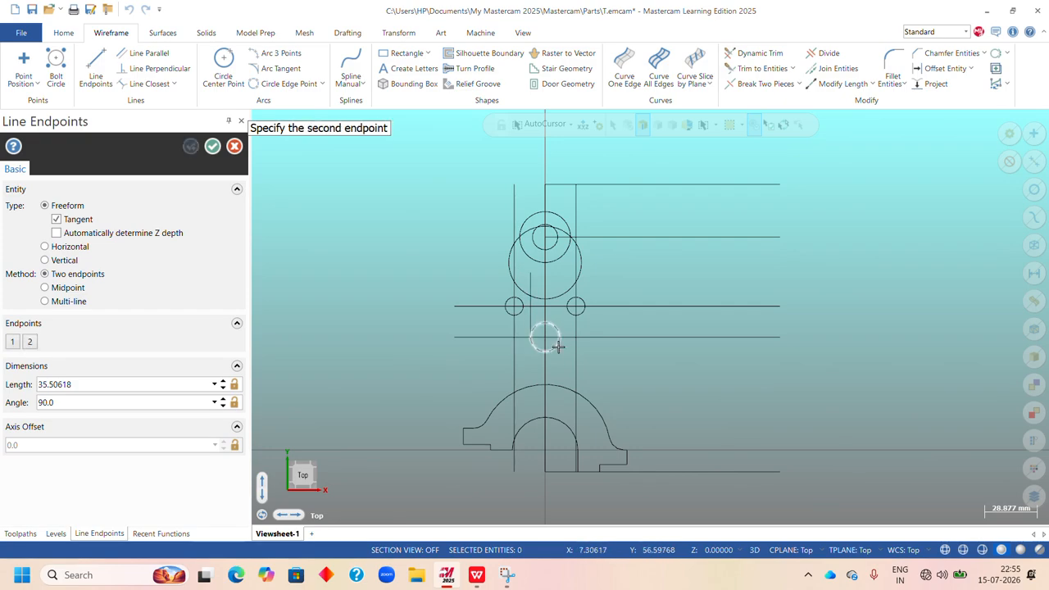
pyautogui.click(561, 278)
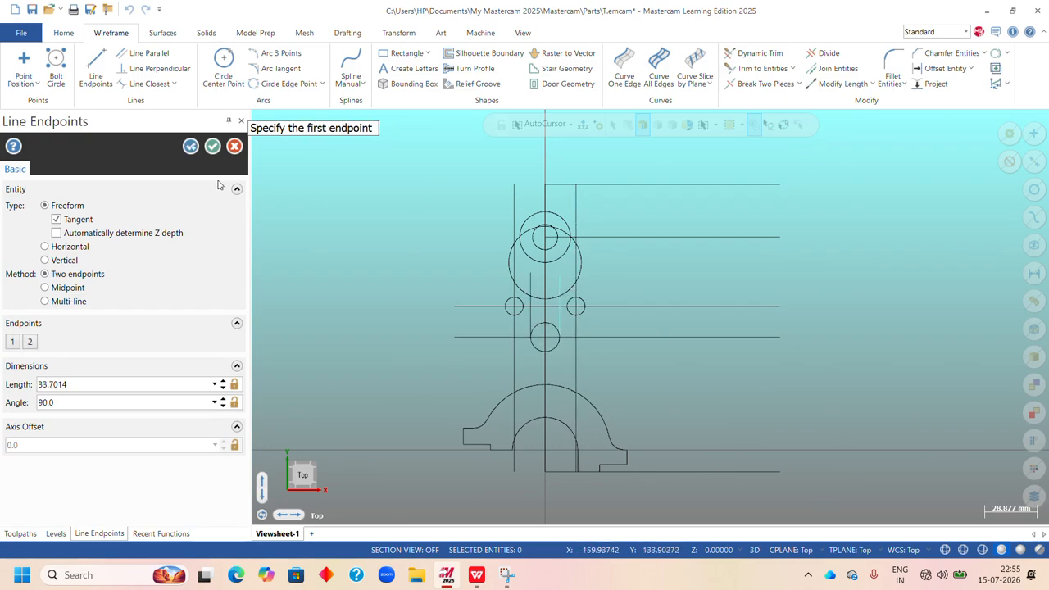
pyautogui.click(212, 146)
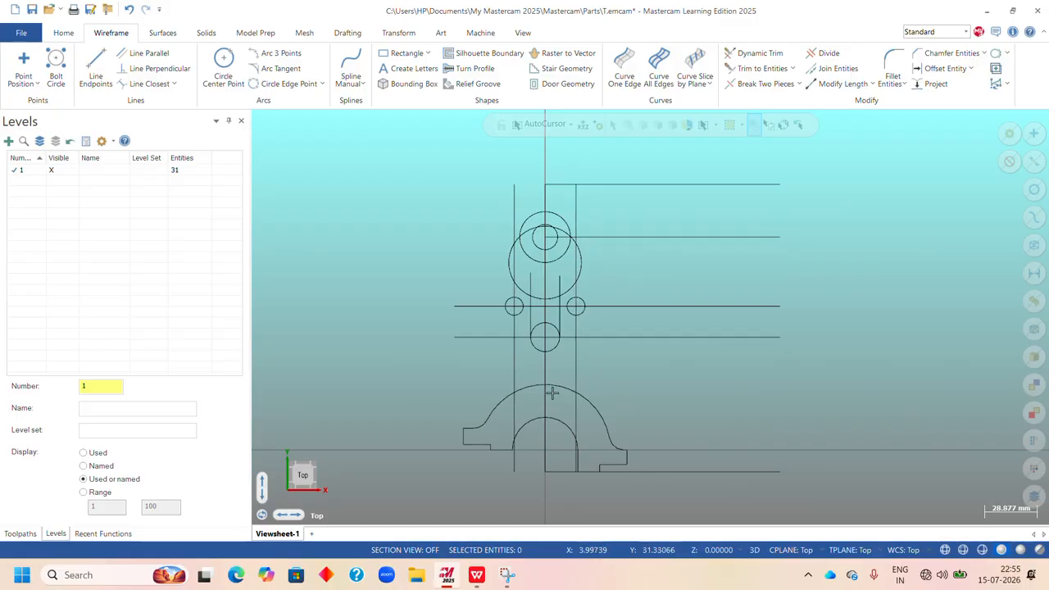
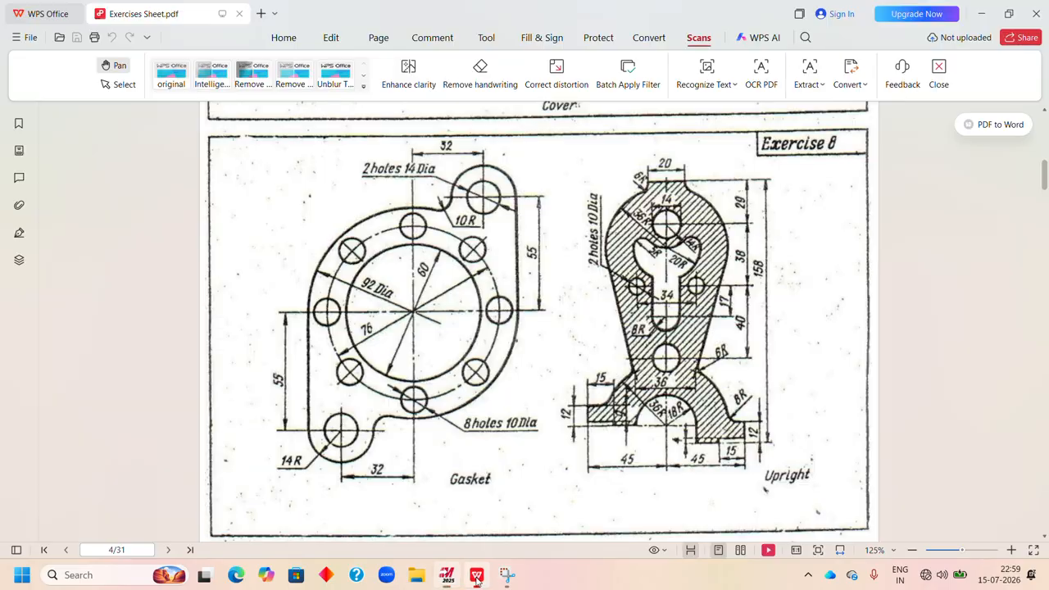
# Check the sheet in WPS Office; in Mastercam draw a line tangent to the large circle's right side, ending where the right vertical line meets the base's outer arc.
pyautogui.click(476, 574)
pyautogui.click(450, 580)
pyautogui.click(96, 68)
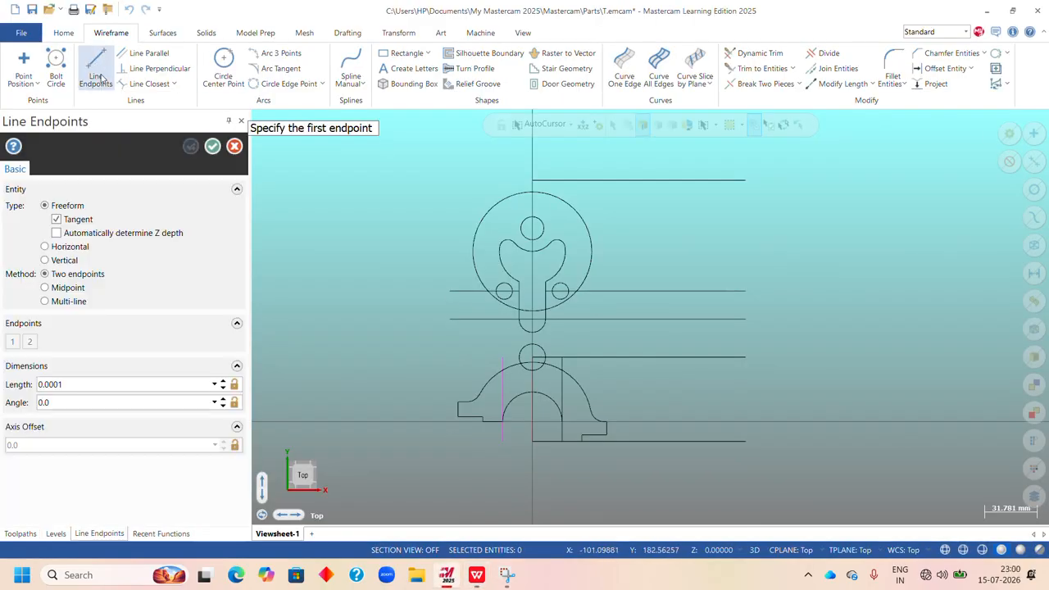
pyautogui.click(587, 225)
pyautogui.scroll(1, 571, 376)
pyautogui.scroll(5, 576, 378)
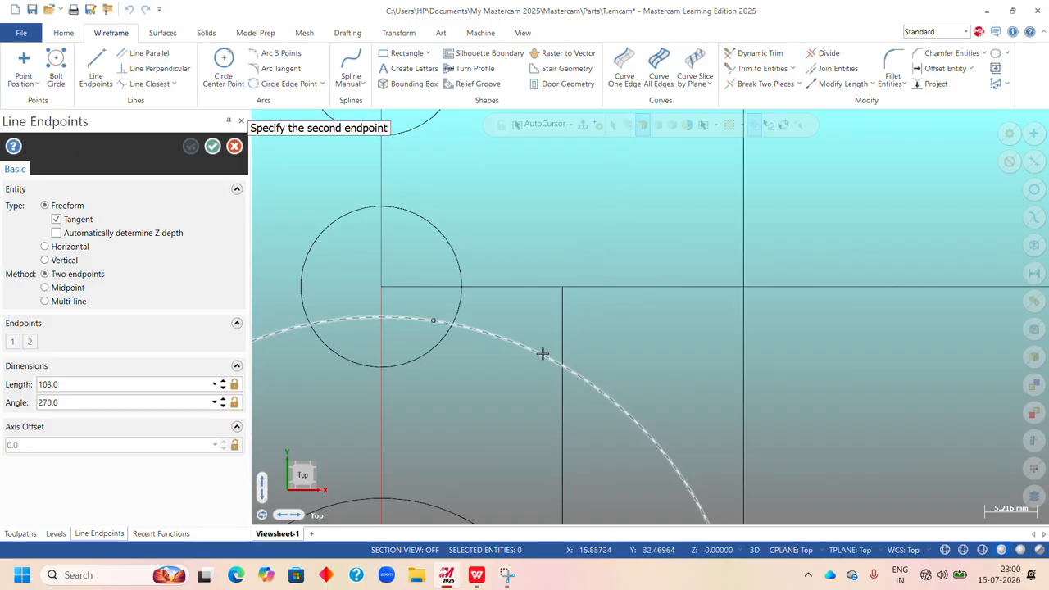
pyautogui.click(562, 367)
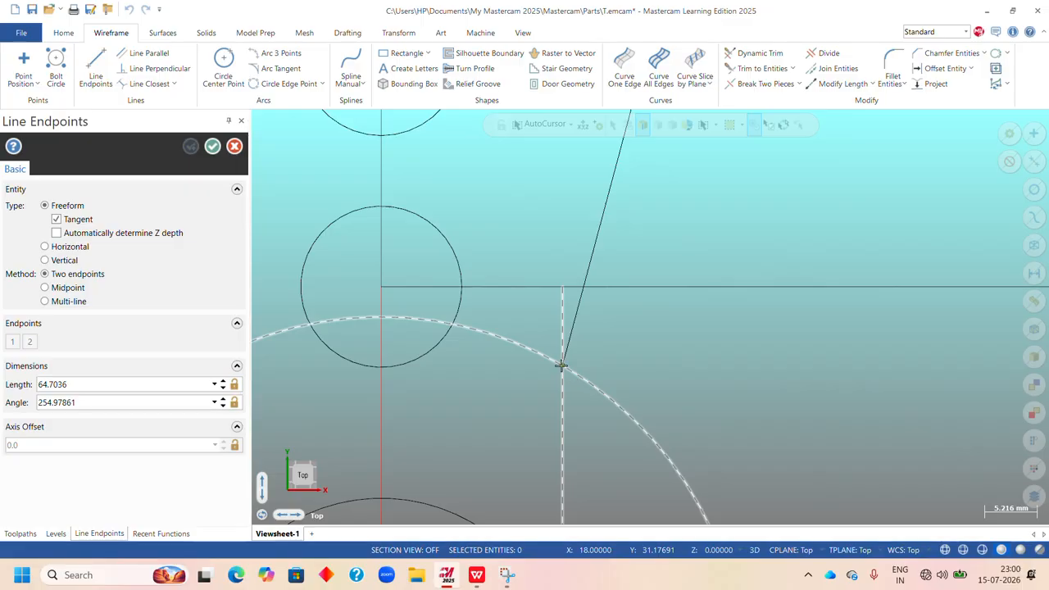
pyautogui.scroll(-5, 644, 330)
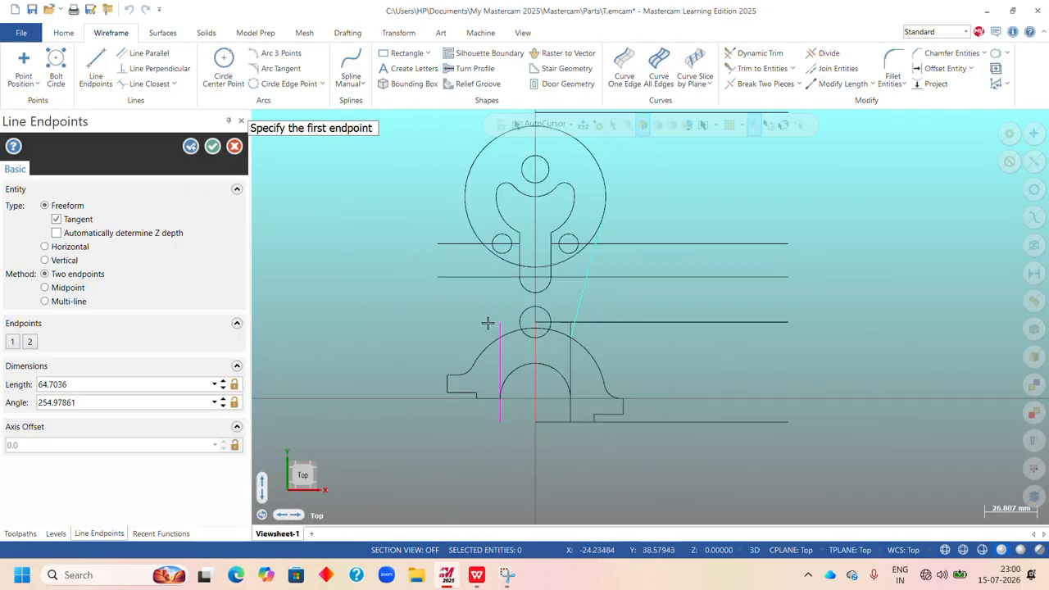
# Draw the matching tangent line from the large circle's left side to where the left vertical line crosses the base's outer arc.
pyautogui.click(463, 191)
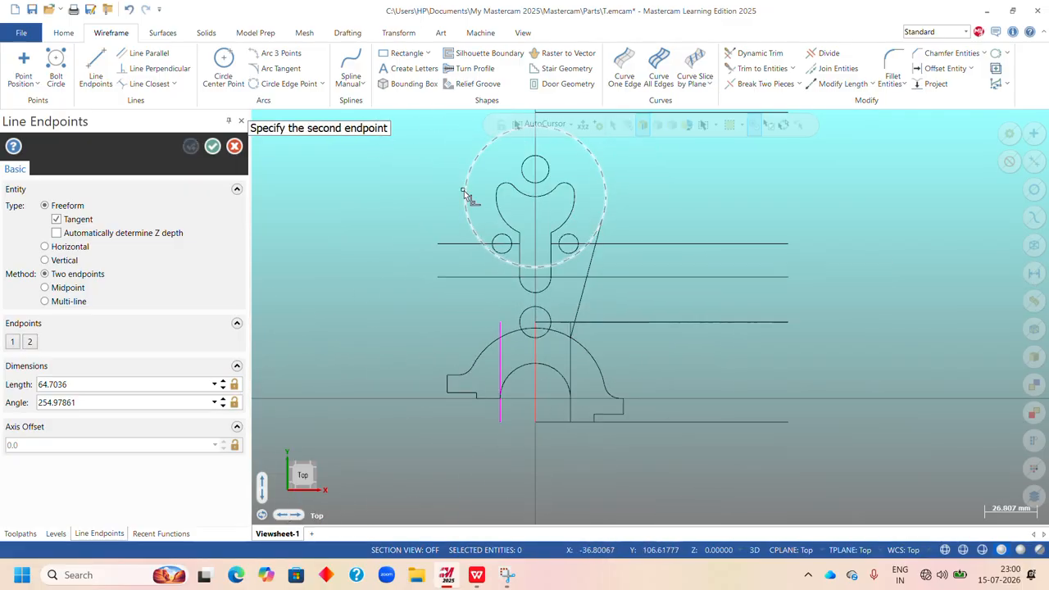
pyautogui.click(509, 349)
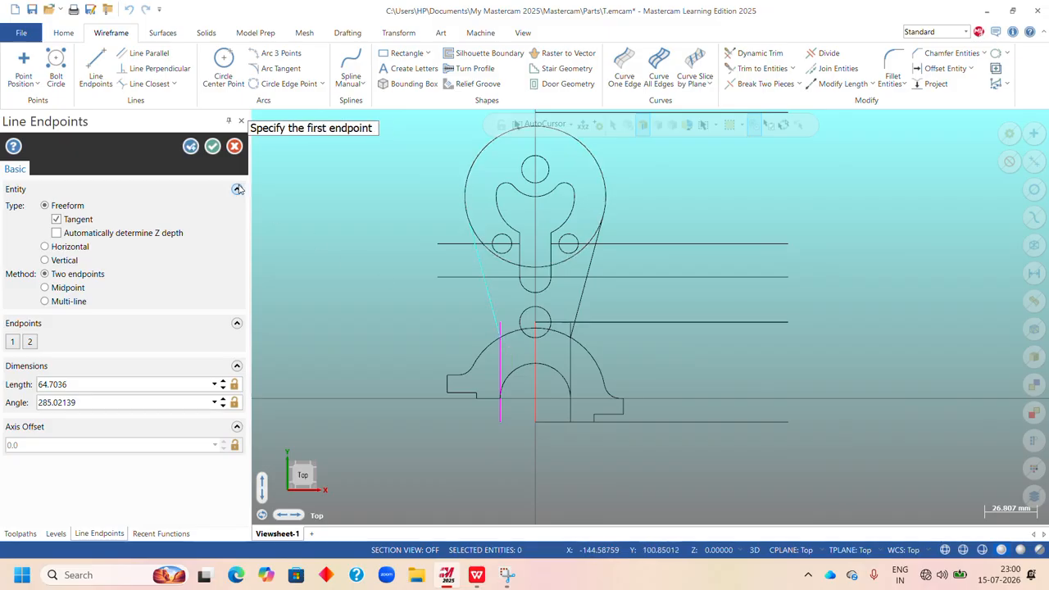
pyautogui.click(212, 146)
pyautogui.scroll(-1, 489, 305)
pyautogui.scroll(-2, 489, 305)
pyautogui.scroll(3, 518, 264)
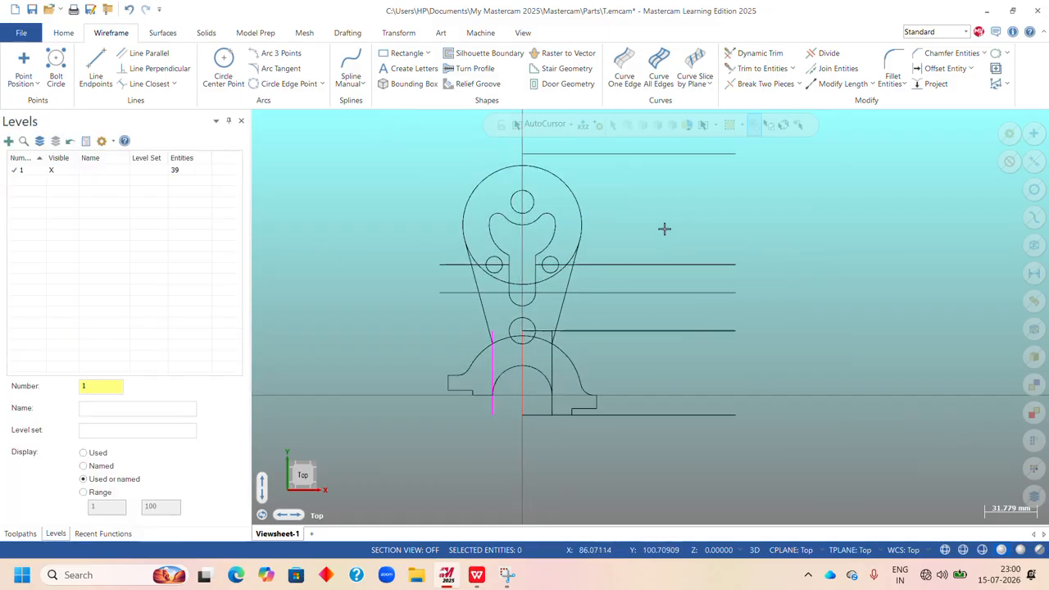
# Trim away the base's outer arc between the two slanted lines and the vertical line ends above it, using Divide.
pyautogui.click(829, 55)
pyautogui.scroll(5, 516, 361)
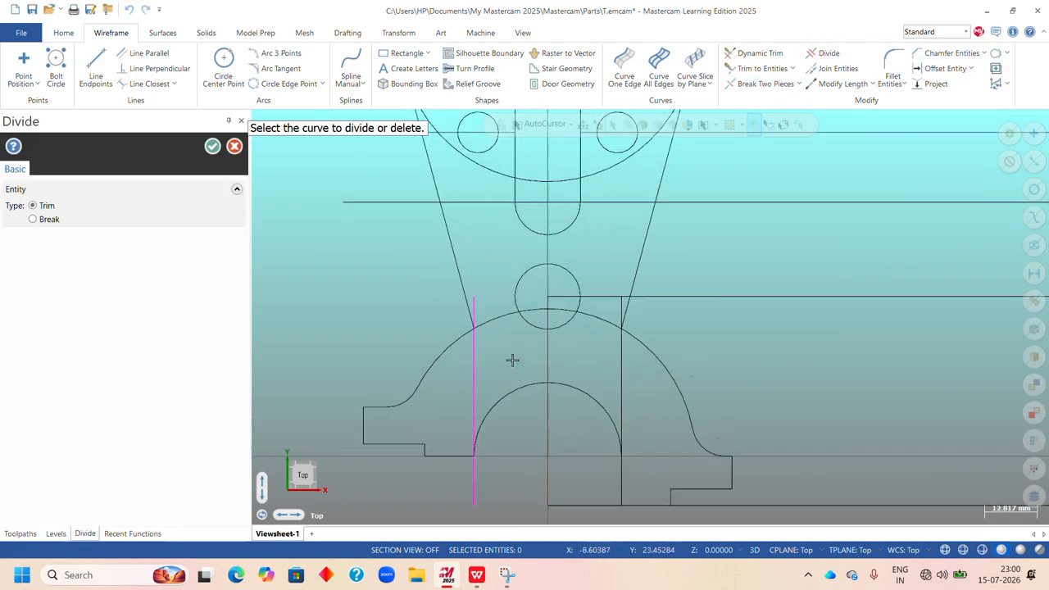
pyautogui.scroll(1, 510, 354)
pyautogui.click(653, 290)
pyautogui.click(587, 286)
pyautogui.click(550, 282)
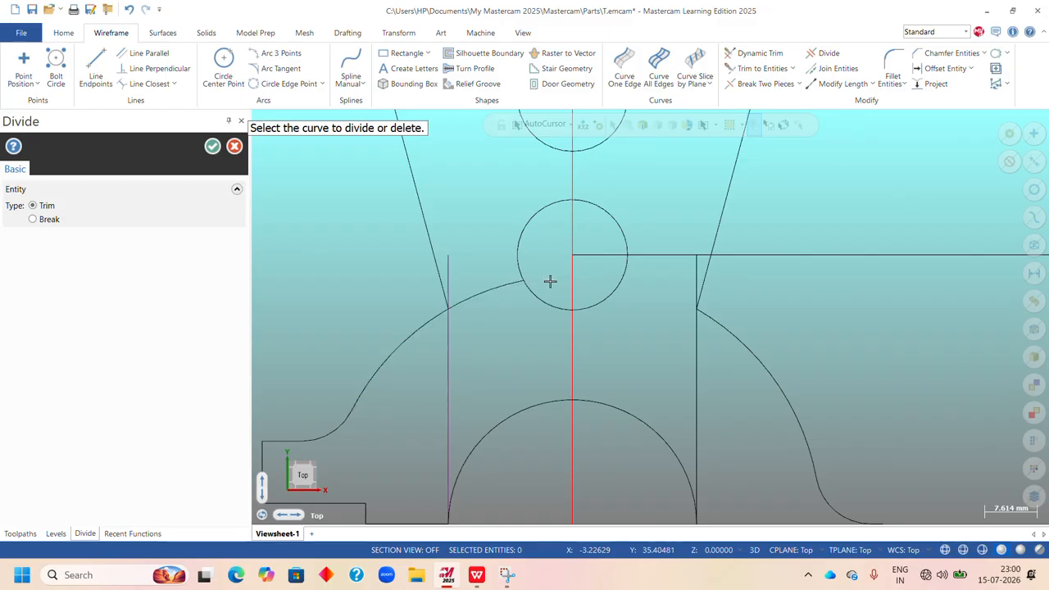
pyautogui.click(492, 290)
pyautogui.click(446, 268)
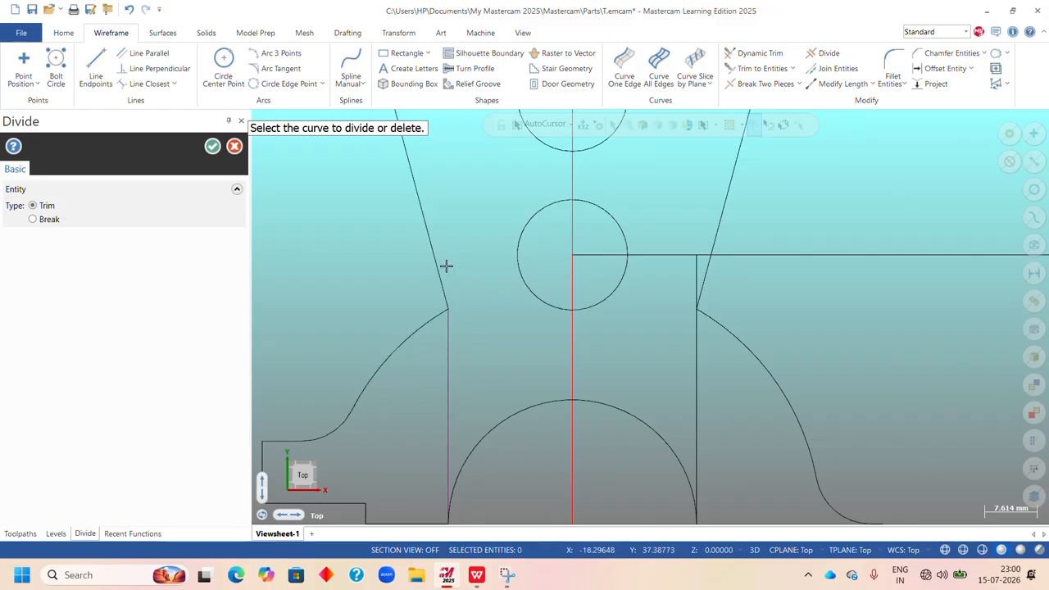
pyautogui.click(695, 273)
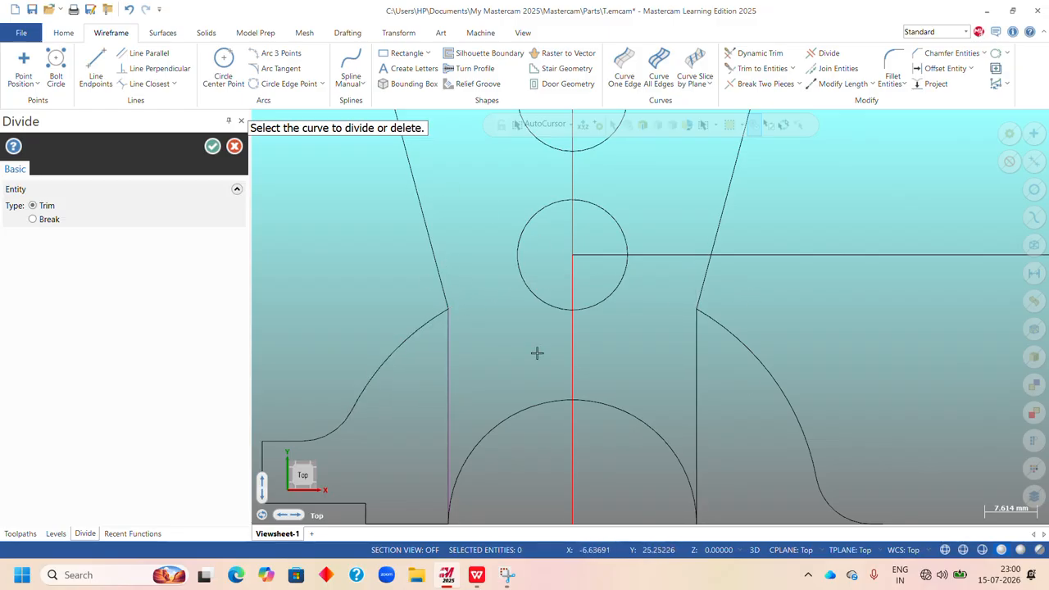
pyautogui.scroll(-4, 662, 342)
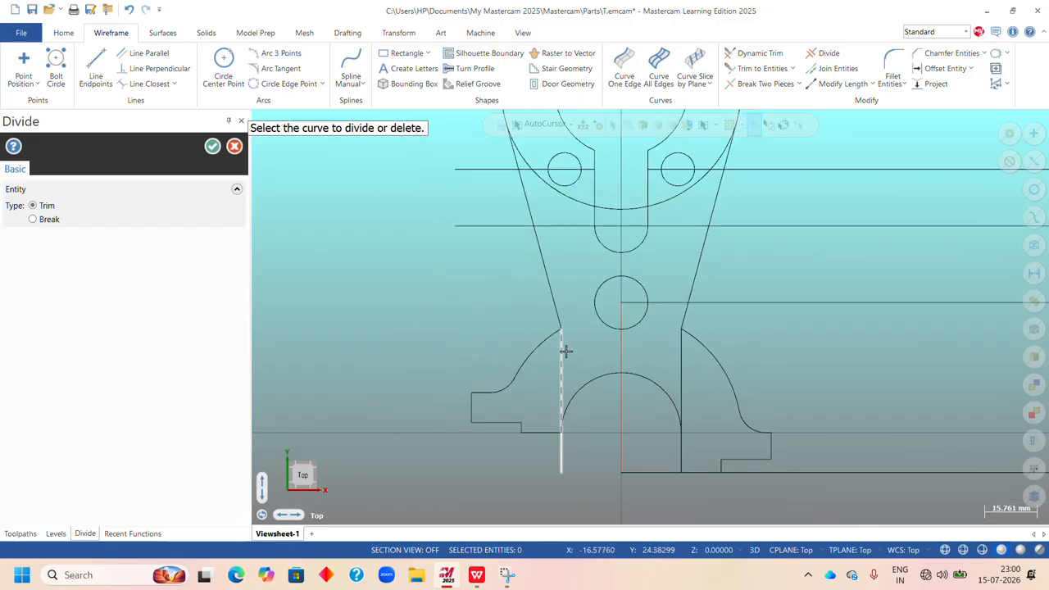
# Trim the vertical construction lines between the outer and inner base arcs and delete their leftover pieces below the inner arc.
pyautogui.click(566, 351)
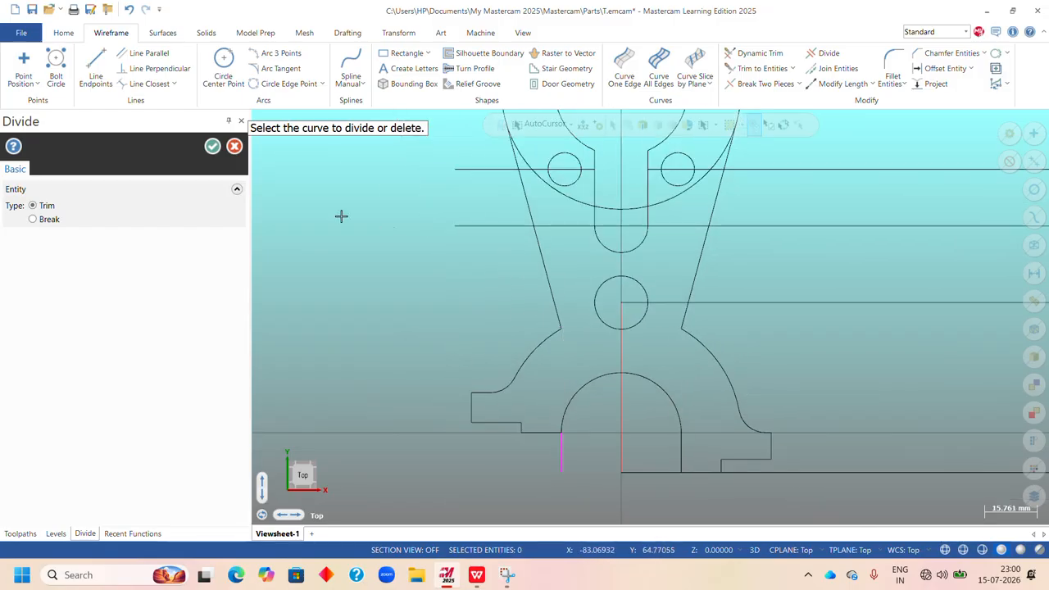
pyautogui.click(207, 150)
pyautogui.click(562, 452)
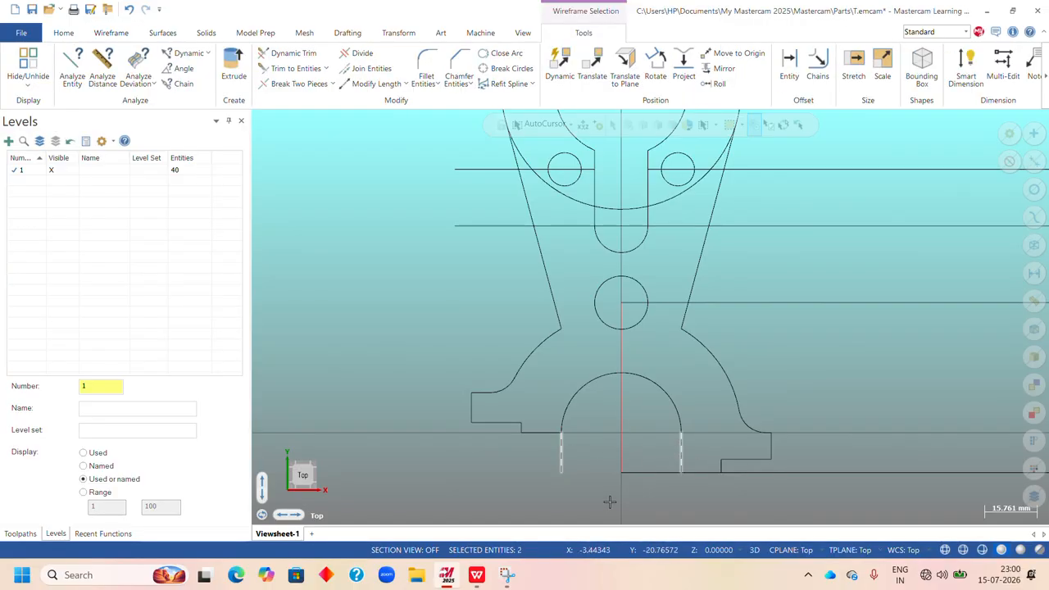
pyautogui.press('Delete')
pyautogui.scroll(-3, 617, 347)
pyautogui.scroll(6, 572, 323)
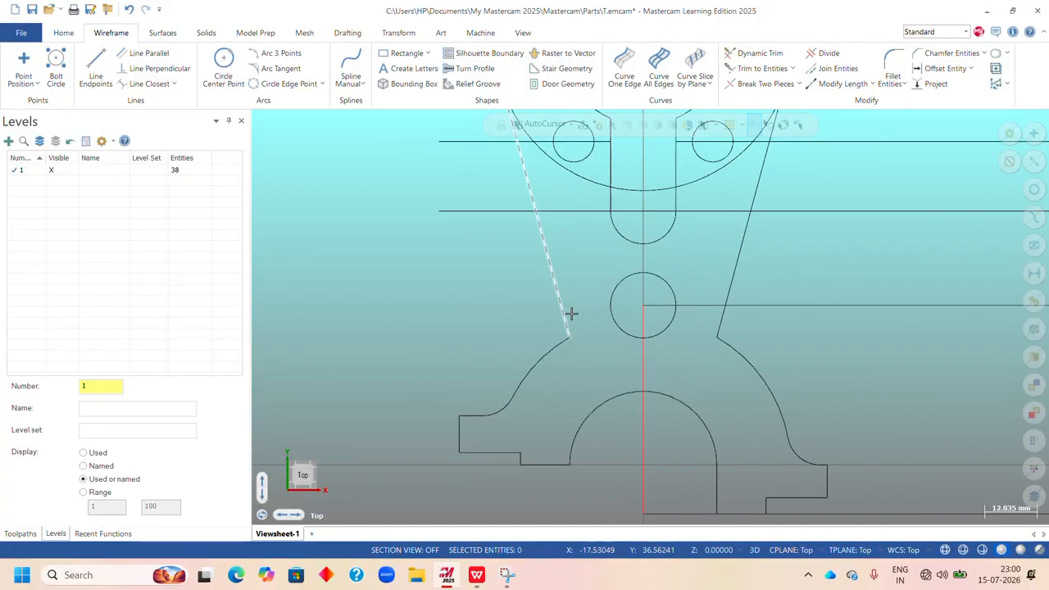
# Consult the Upright drawing in WPS Office; in Mastercam add 6 mm radius fillets where both slanted lines meet the base's outer arcs, without trimming.
pyautogui.click(477, 575)
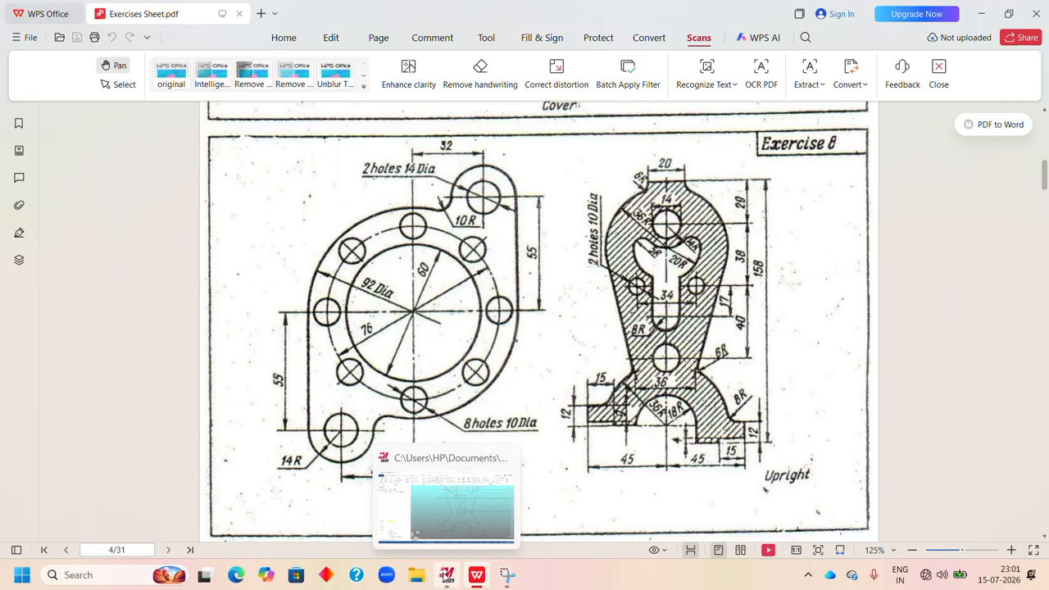
pyautogui.click(447, 574)
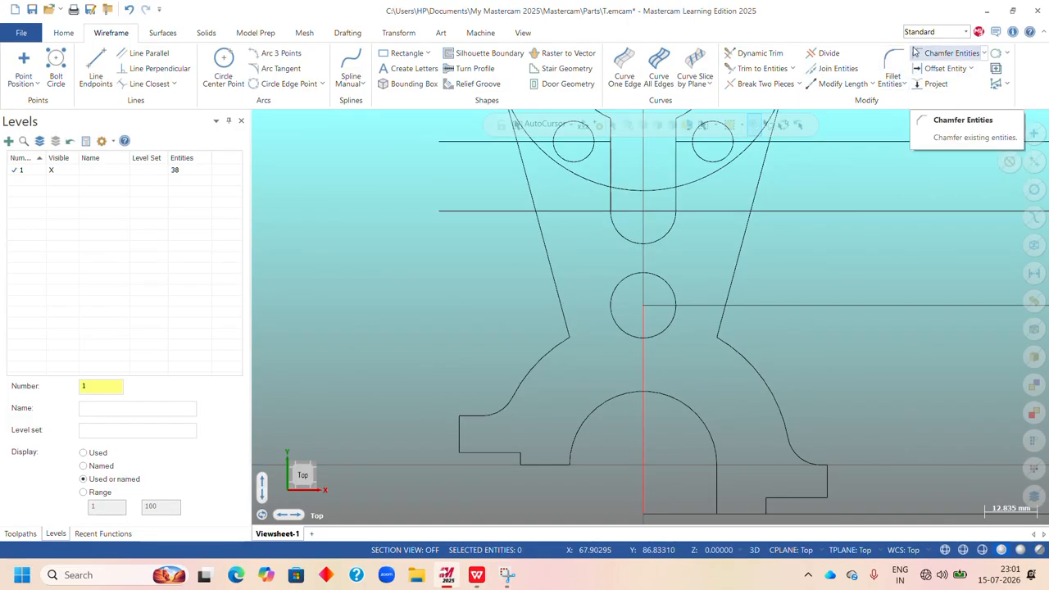
pyautogui.click(904, 86)
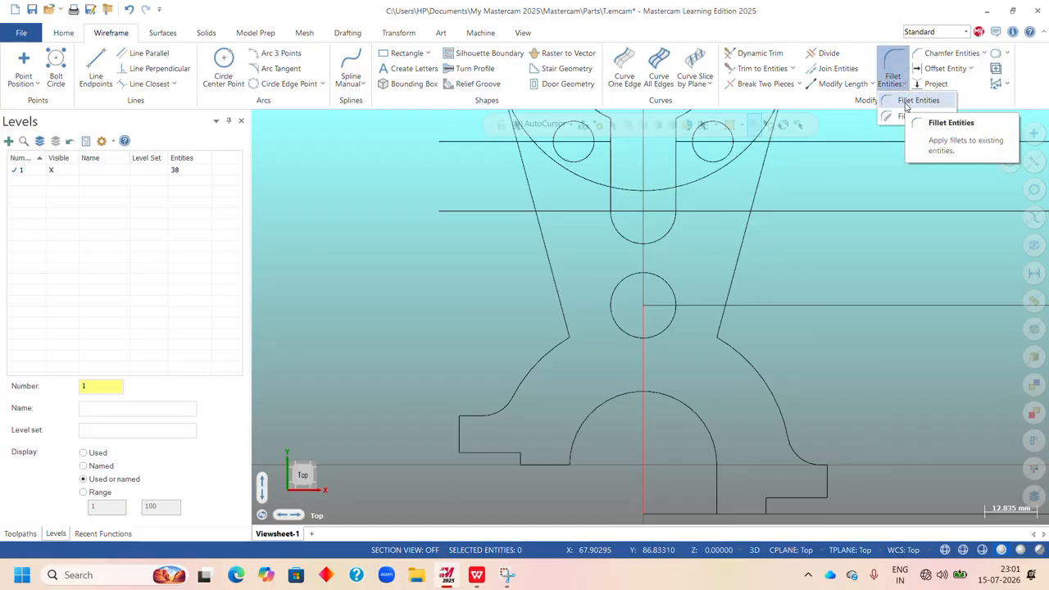
pyautogui.click(896, 56)
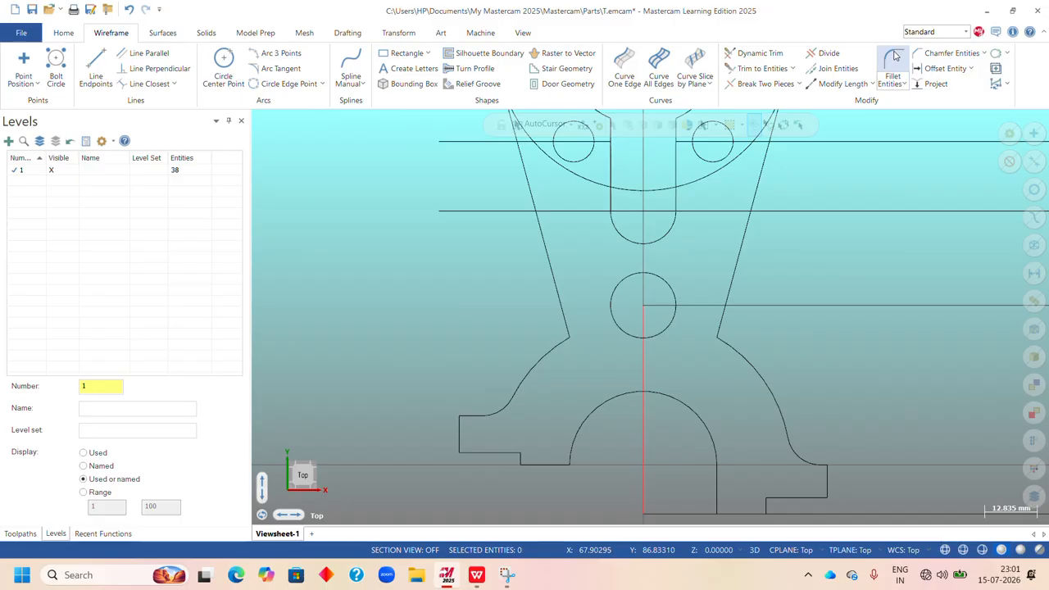
pyautogui.click(898, 59)
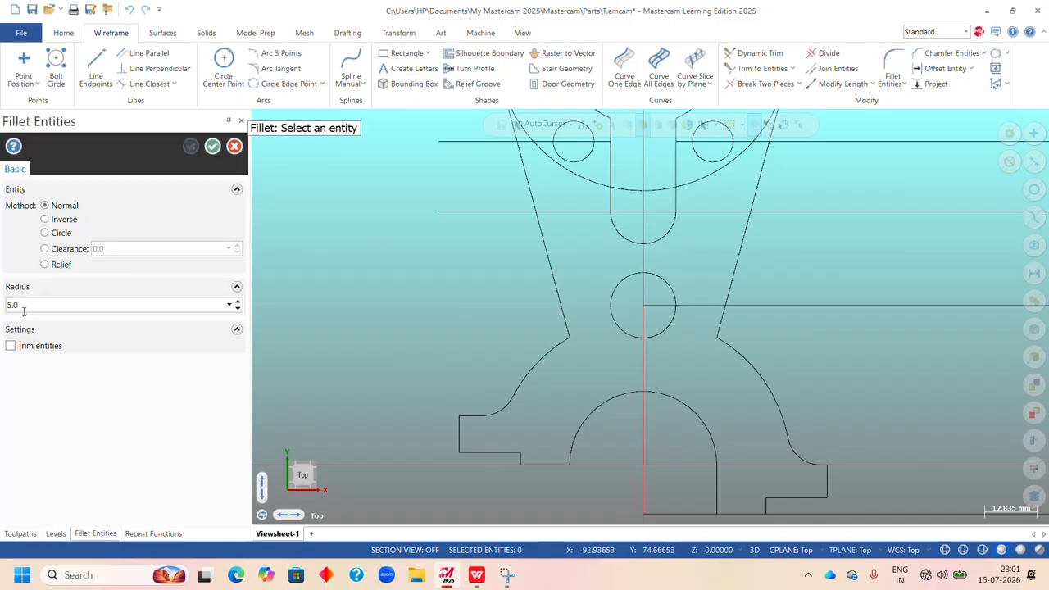
pyautogui.moveTo(31, 307); pyautogui.dragTo(3, 320)
pyautogui.press('Return')
pyautogui.click(555, 282)
pyautogui.click(535, 360)
pyautogui.click(734, 286)
pyautogui.click(739, 354)
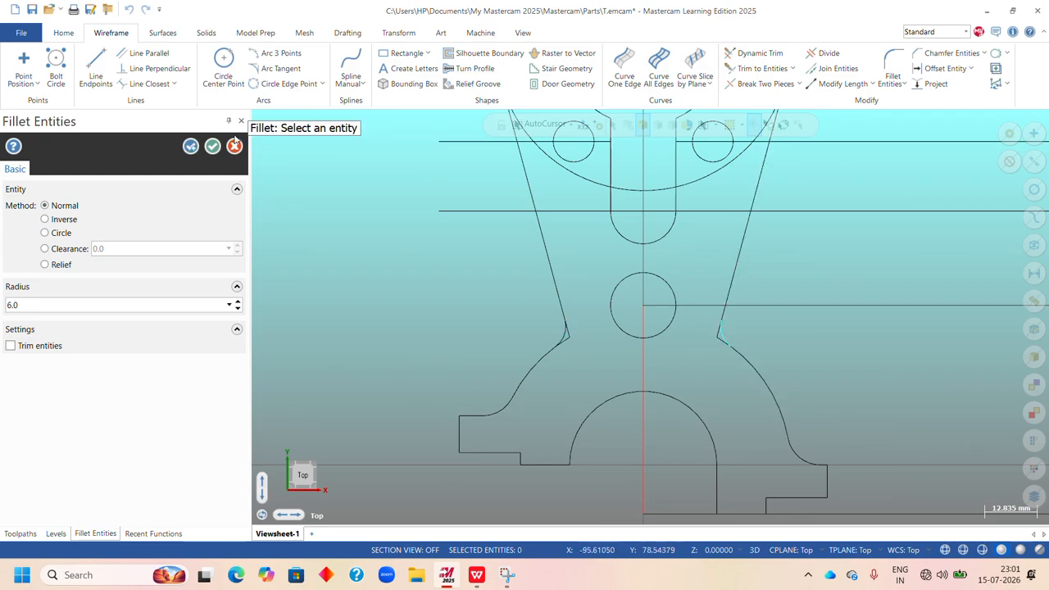
pyautogui.click(213, 146)
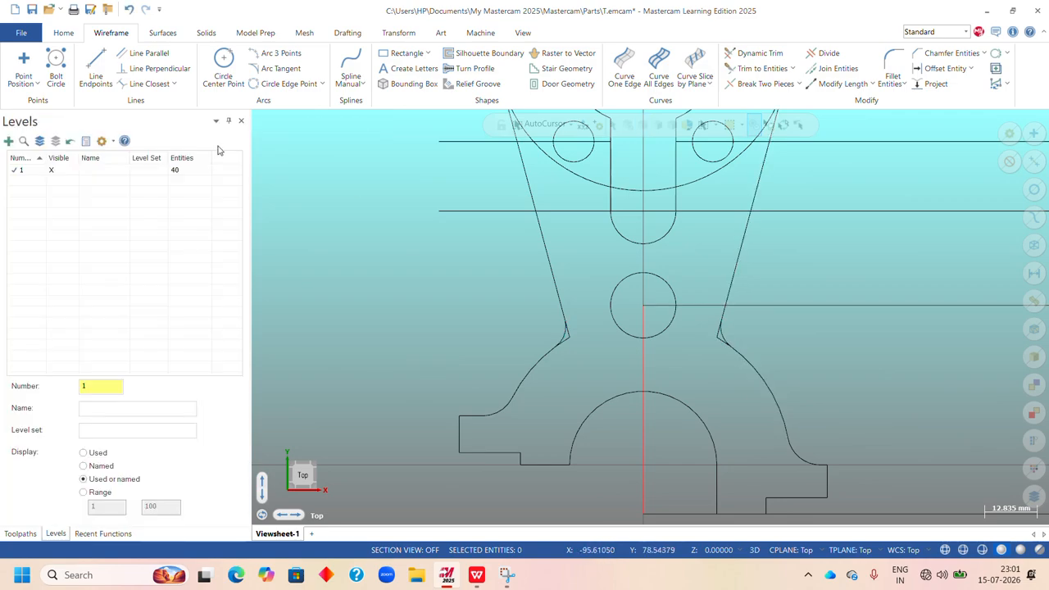
# Trim off the sharp corners left beyond the two 6 mm neck fillets.
pyautogui.click(826, 54)
pyautogui.scroll(6, 714, 345)
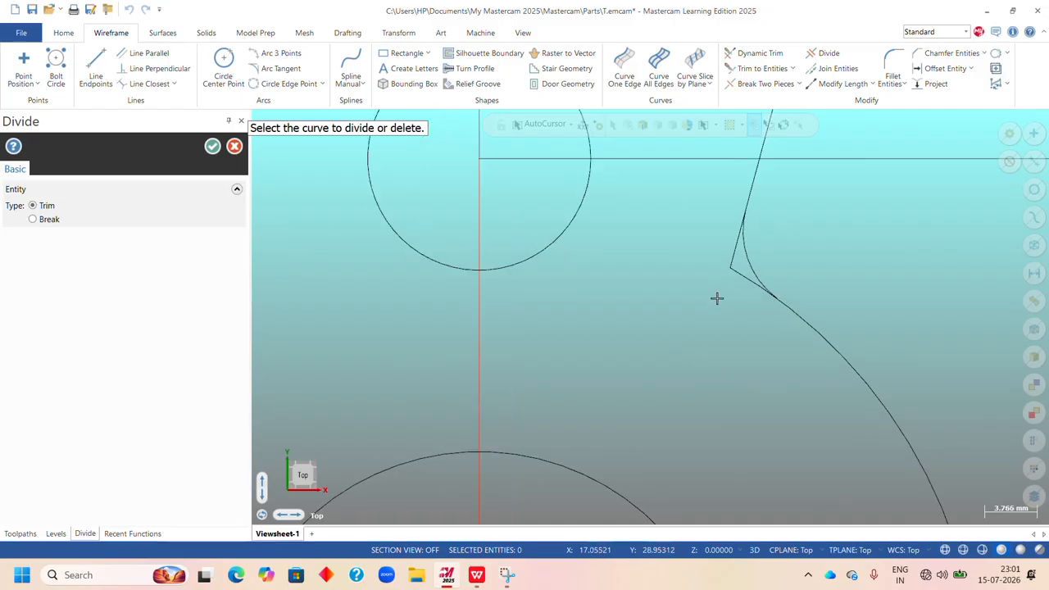
pyautogui.click(734, 253)
pyautogui.scroll(-3, 730, 275)
pyautogui.scroll(3, 479, 273)
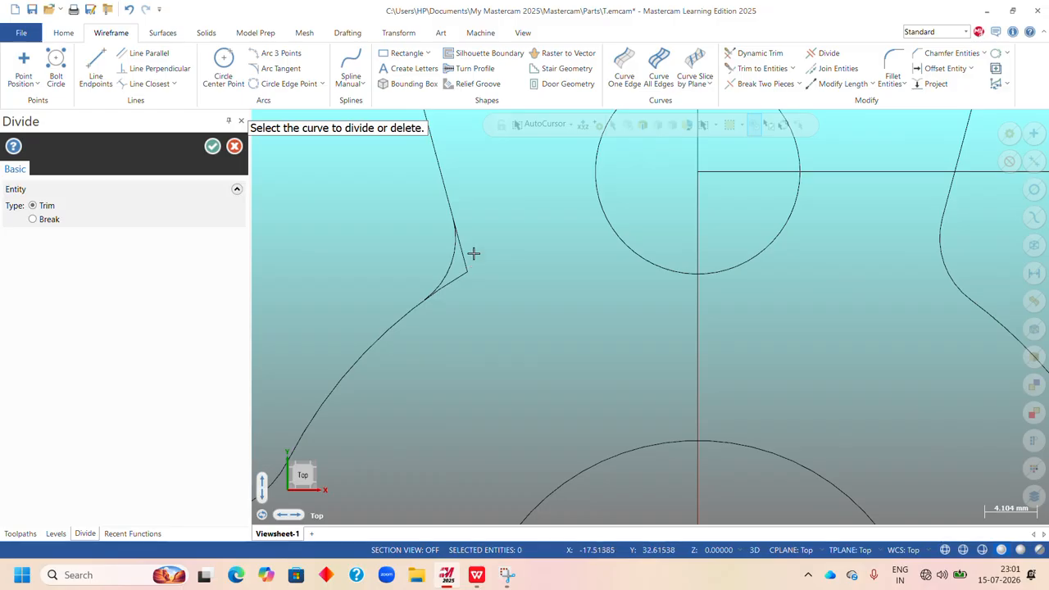
pyautogui.click(462, 271)
pyautogui.scroll(-1, 452, 246)
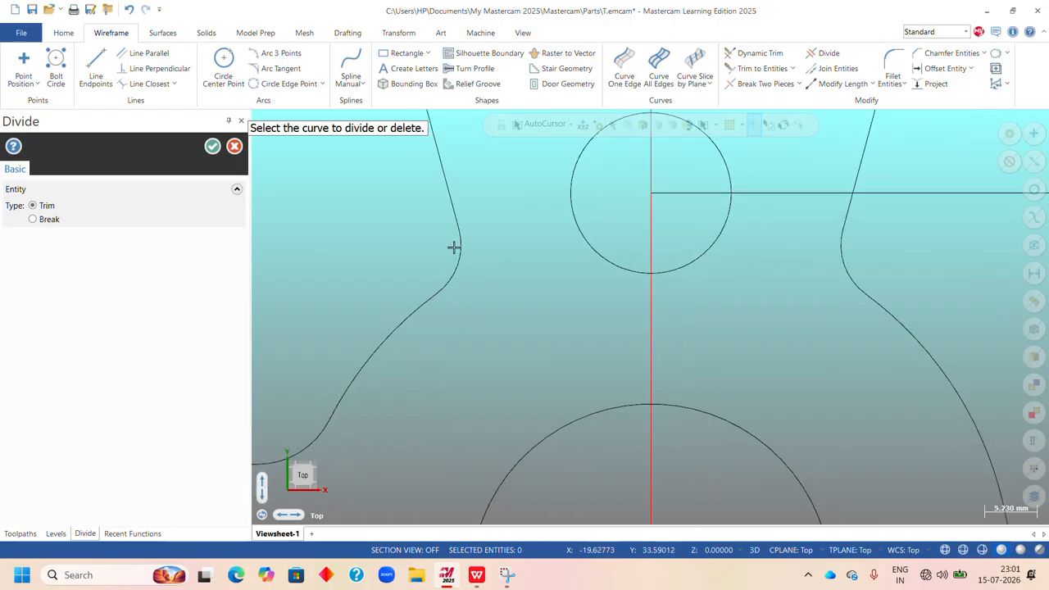
pyautogui.click(212, 146)
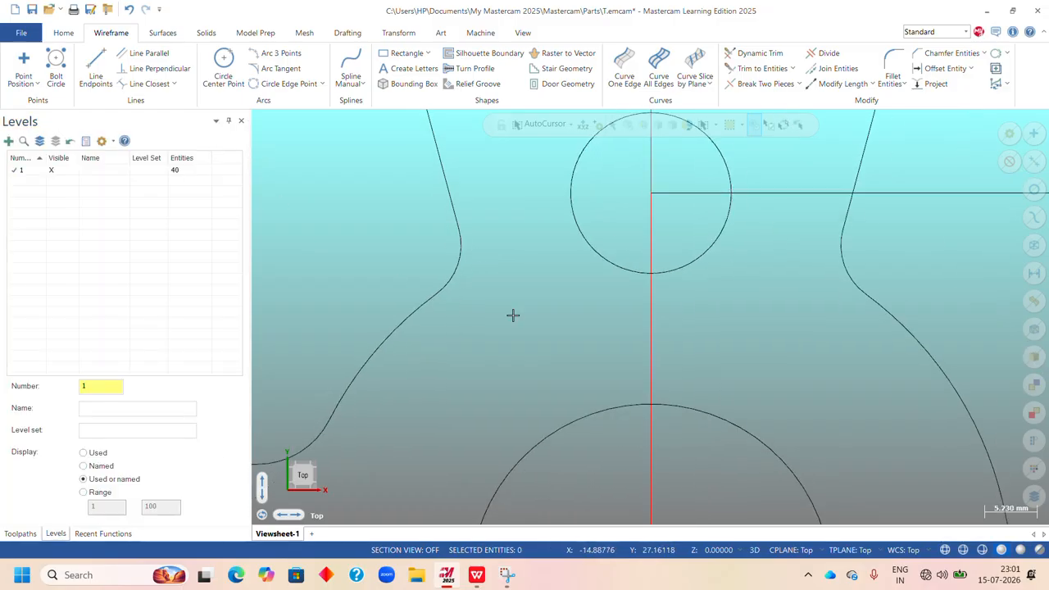
# Trim the large circle's lower part between the two slanted tangent lines and delete the remaining arc beneath the 10 mm holes.
pyautogui.rightClick(740, 228)
pyautogui.click(748, 284)
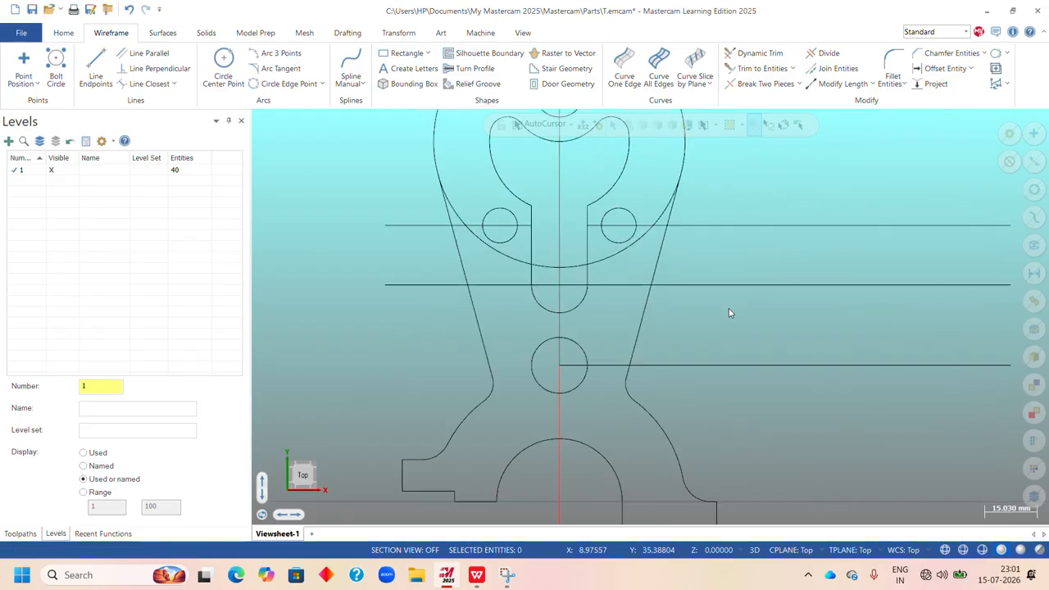
pyautogui.scroll(1, 521, 378)
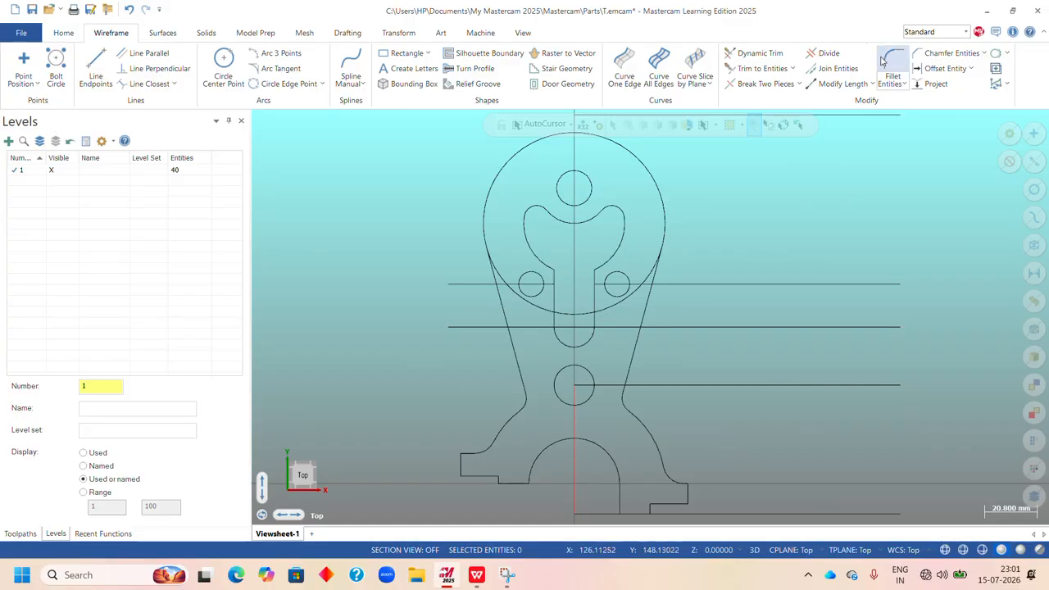
pyautogui.click(827, 54)
pyautogui.scroll(1, 644, 265)
pyautogui.scroll(2, 643, 264)
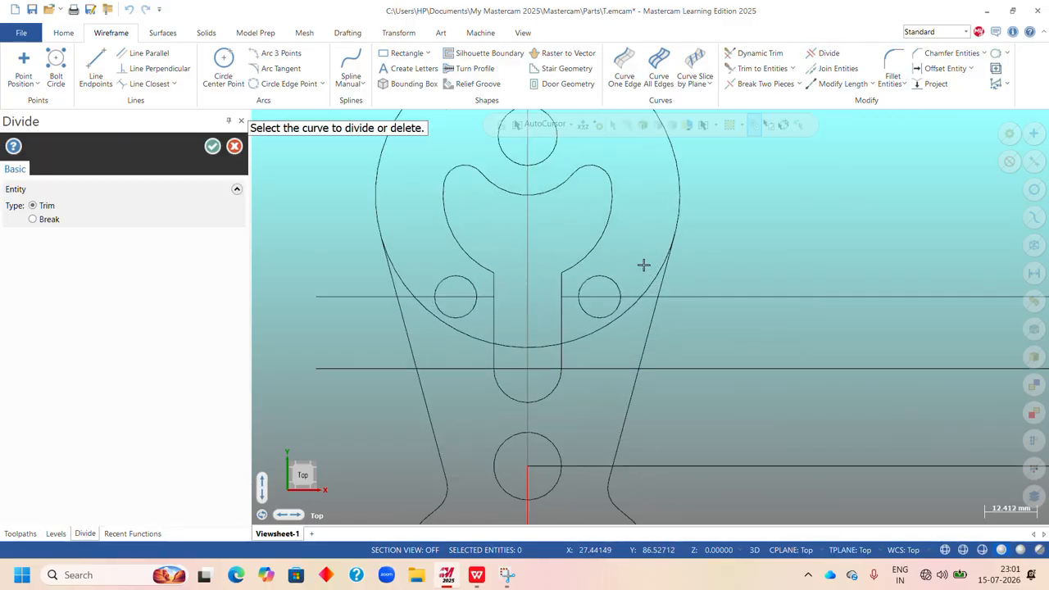
pyautogui.click(408, 277)
pyautogui.click(213, 146)
pyautogui.click(484, 340)
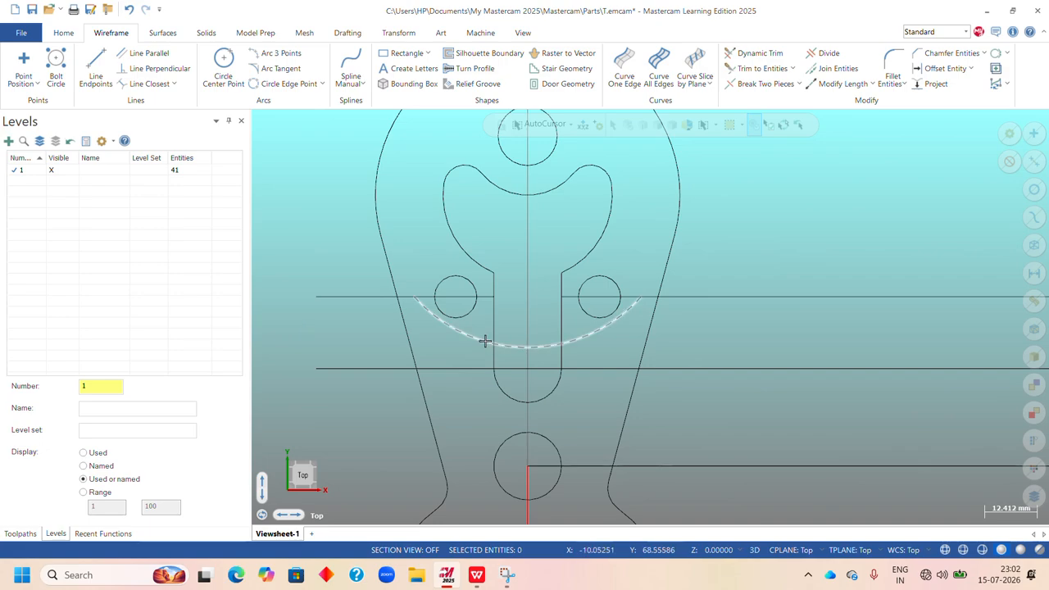
pyautogui.press('Delete')
# Consult the top boss dimensions of the Upright drawing in WPS Office and return to the wireframe in Mastercam.
pyautogui.scroll(-4, 648, 328)
pyautogui.scroll(3, 604, 260)
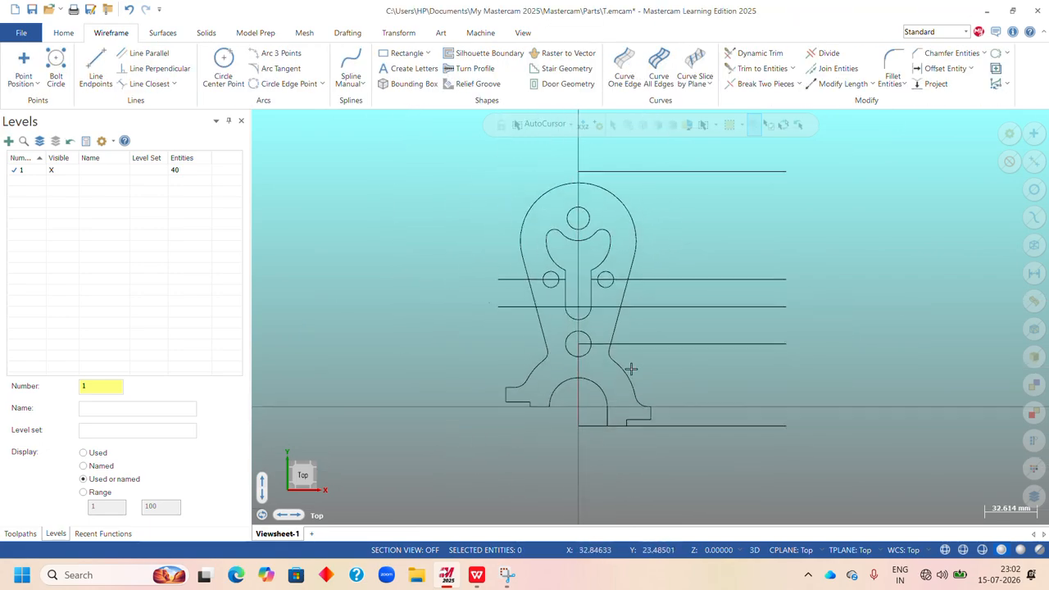
pyautogui.scroll(-1, 585, 328)
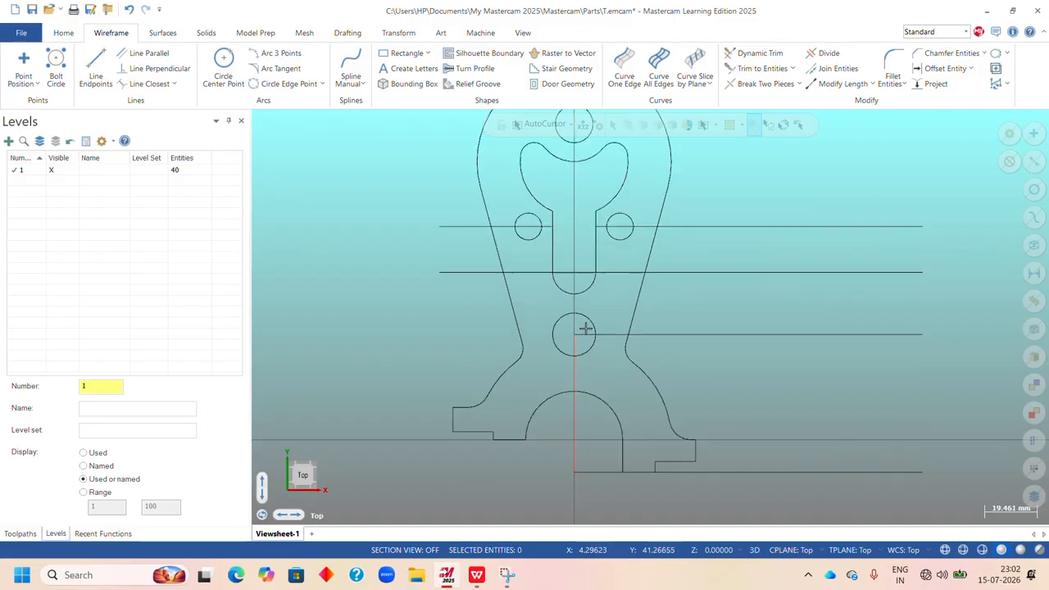
pyautogui.click(477, 574)
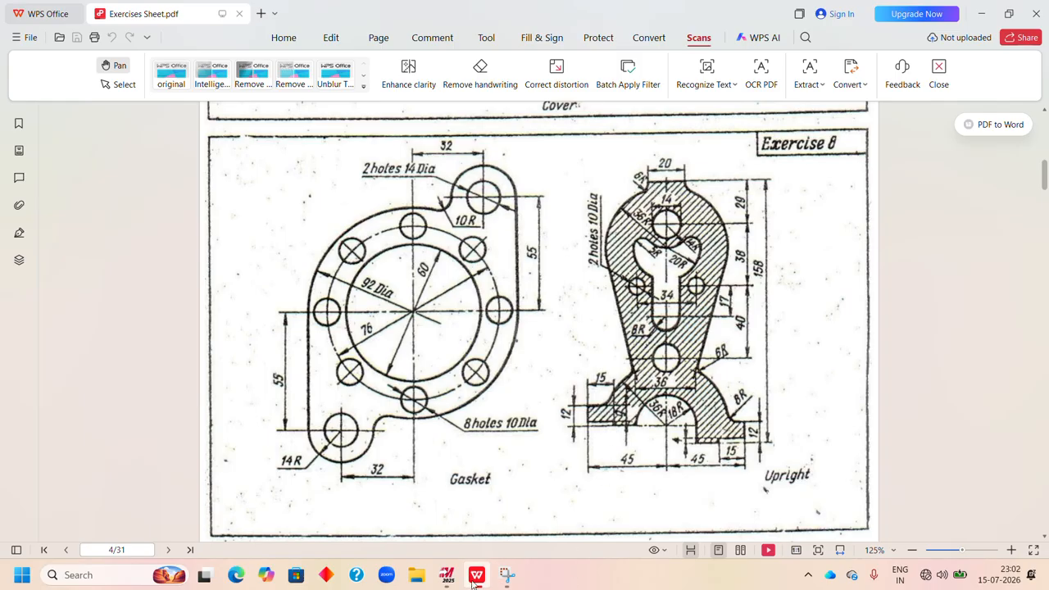
pyautogui.click(446, 575)
pyautogui.scroll(2, 601, 177)
pyautogui.scroll(1, 565, 411)
pyautogui.scroll(-1, 566, 411)
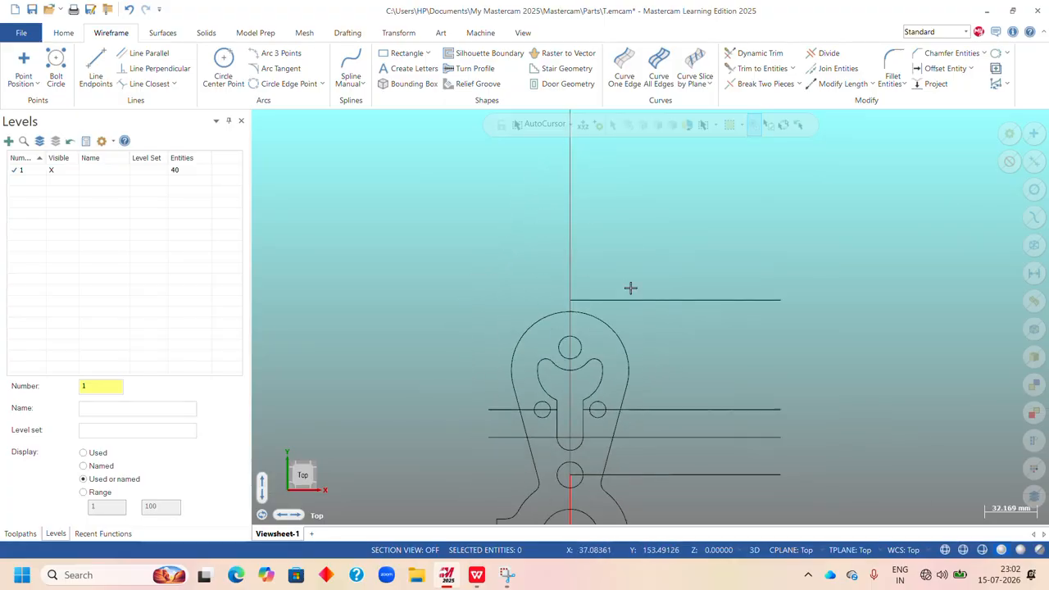
# Try to trim the top horizontal construction line against the vertical centre line with the Trim 2 entities method.
pyautogui.click(763, 69)
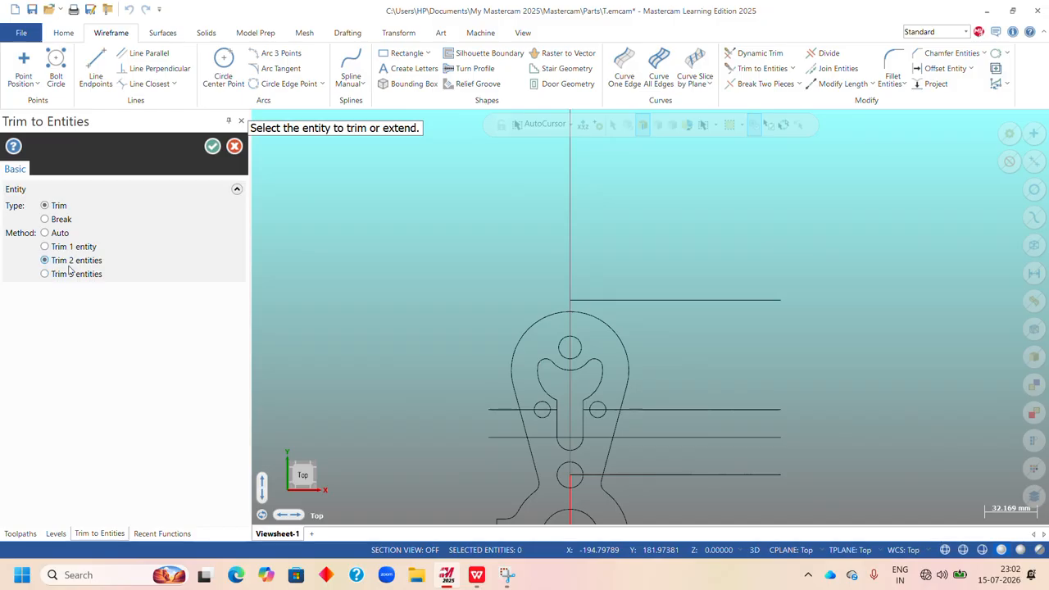
pyautogui.scroll(-1, 684, 266)
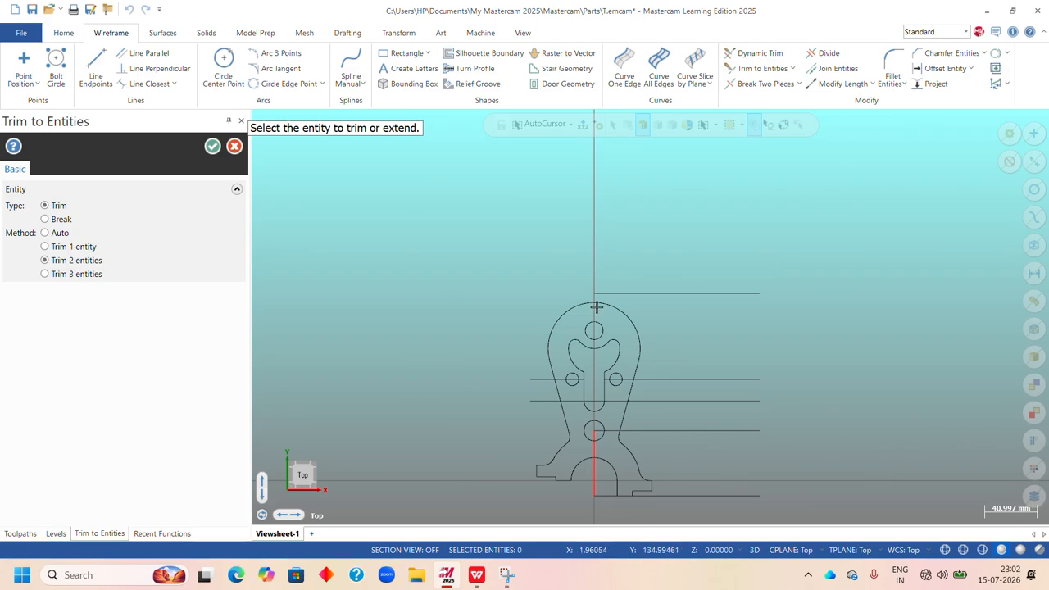
pyautogui.scroll(1, 665, 341)
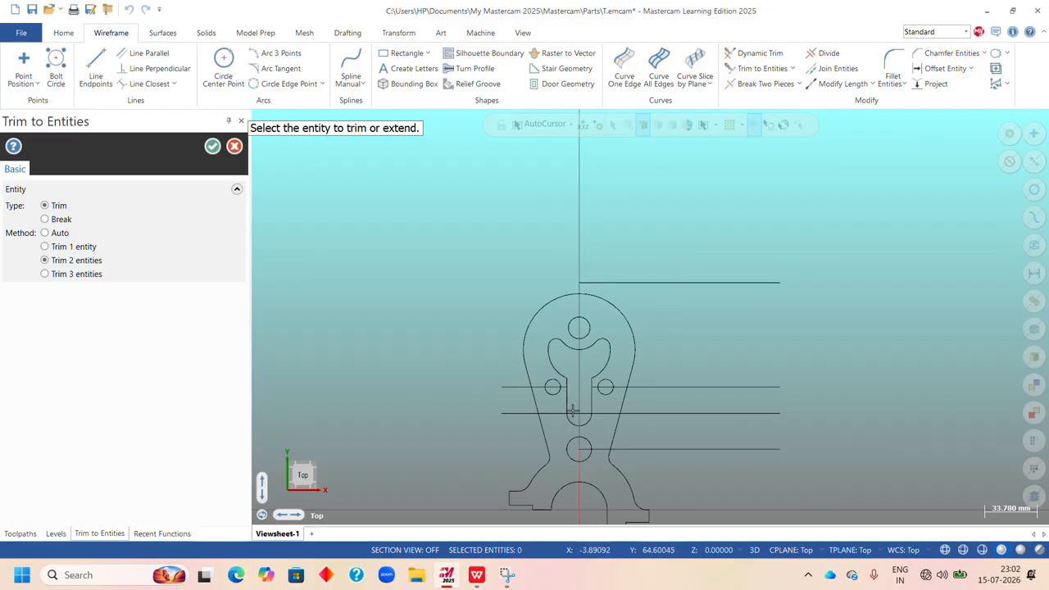
pyautogui.click(686, 283)
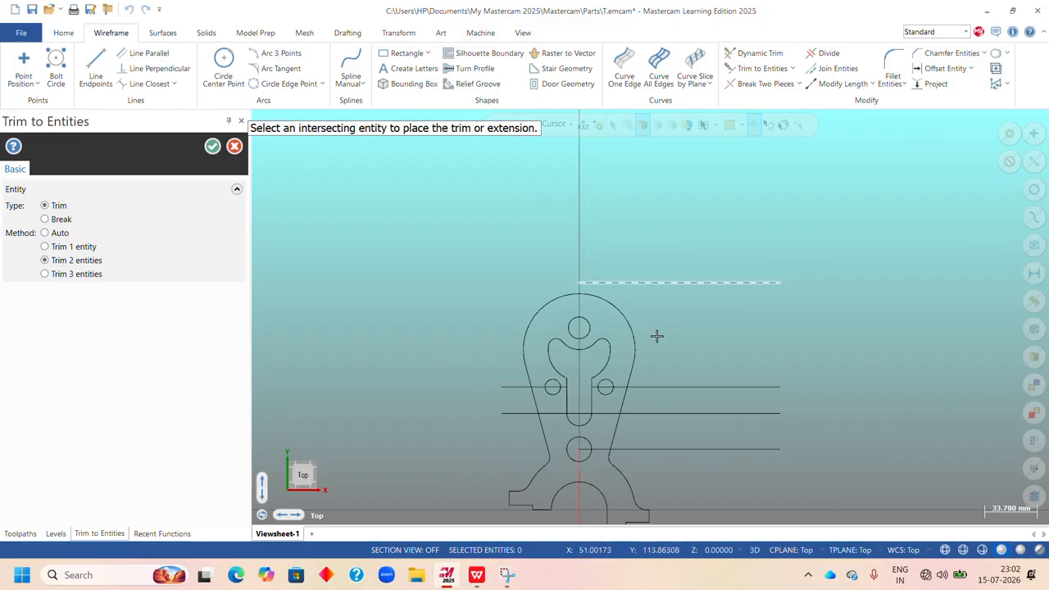
pyautogui.click(579, 471)
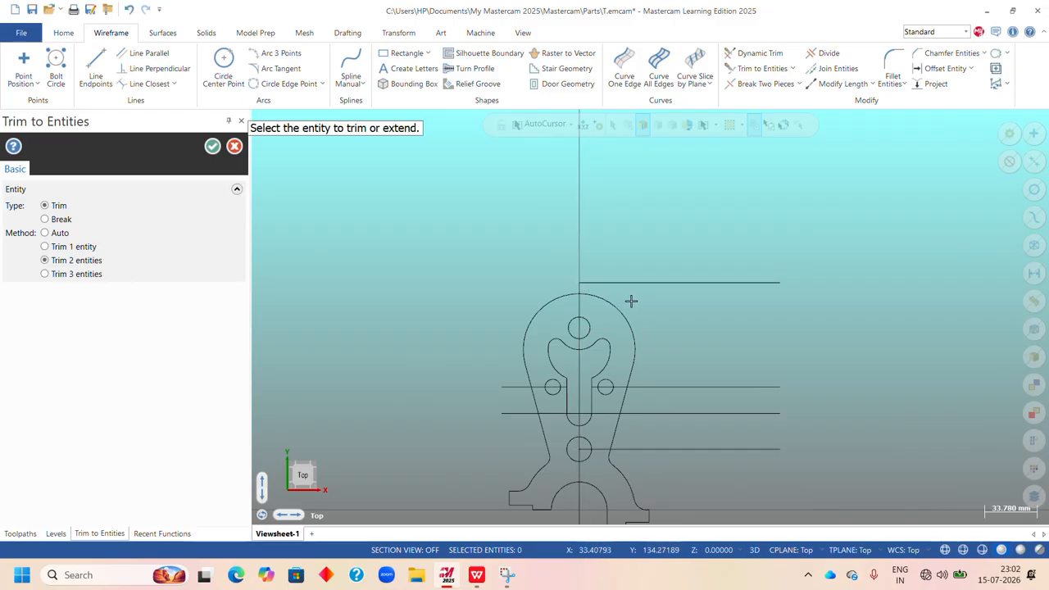
pyautogui.click(213, 146)
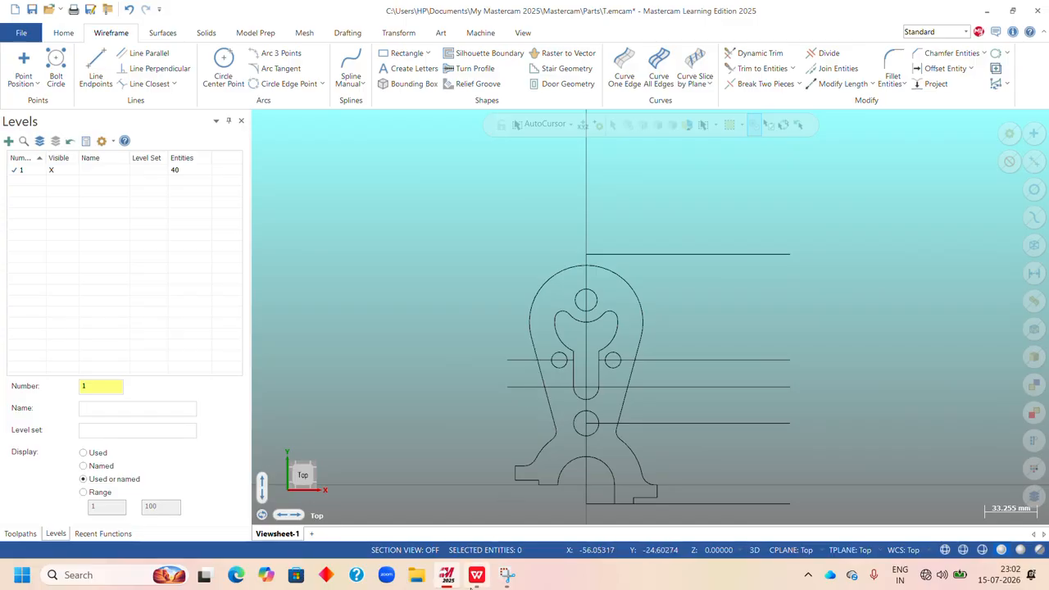
# Check the boss width in WPS Office; in Mastercam, offset the vertical centre line as copies 10 mm to both sides.
pyautogui.click(477, 575)
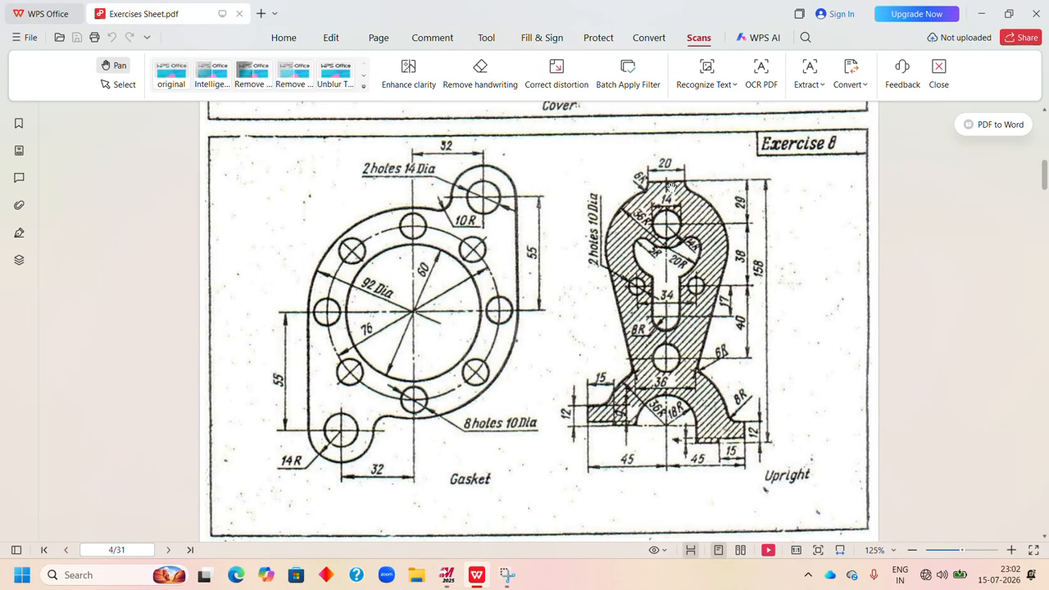
pyautogui.click(447, 575)
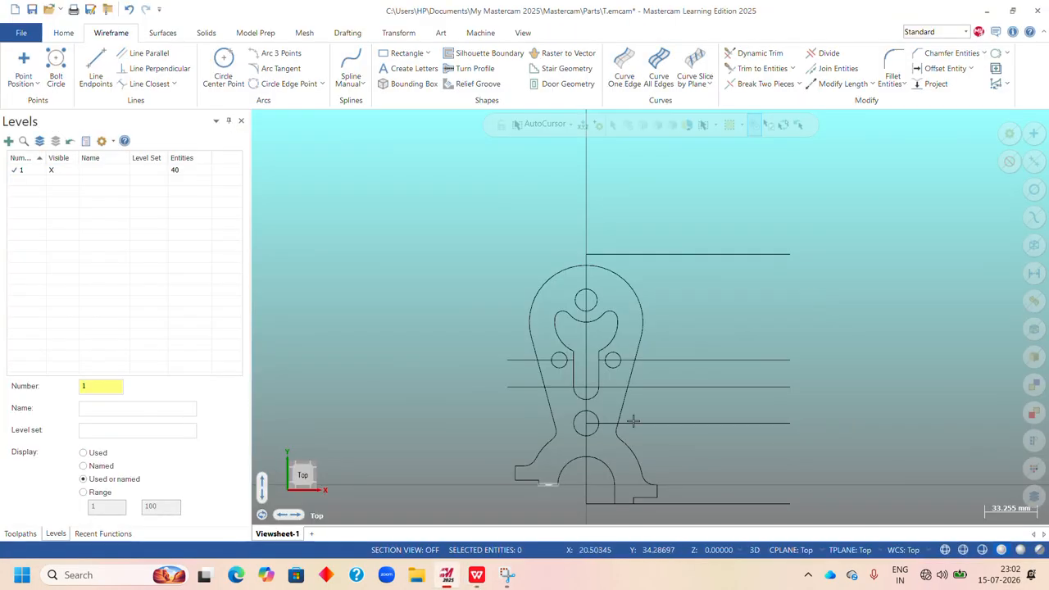
pyautogui.click(942, 69)
pyautogui.click(586, 276)
pyautogui.click(640, 283)
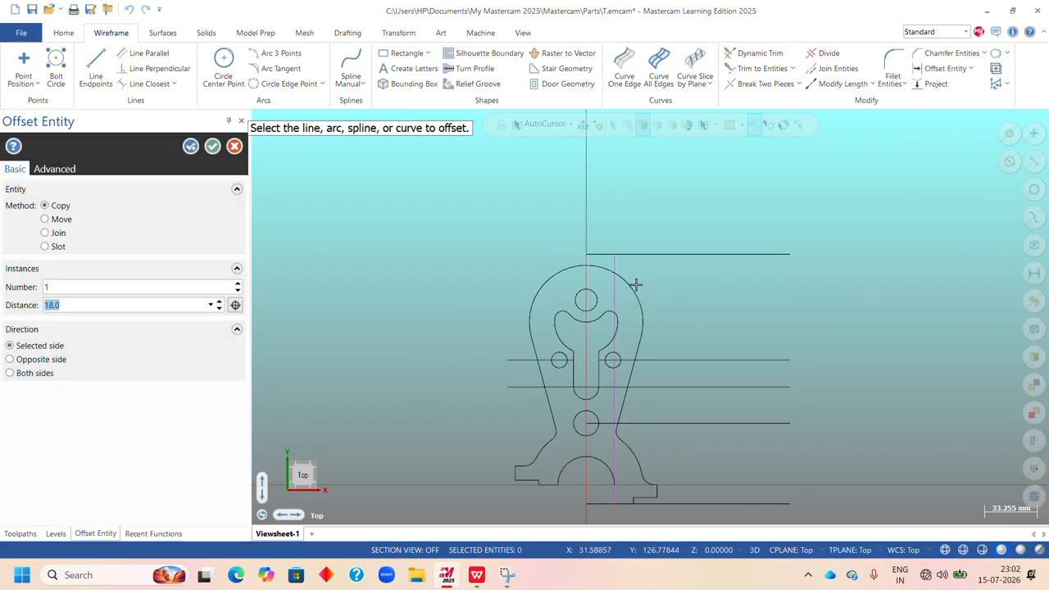
pyautogui.write('10')
pyautogui.press('Return')
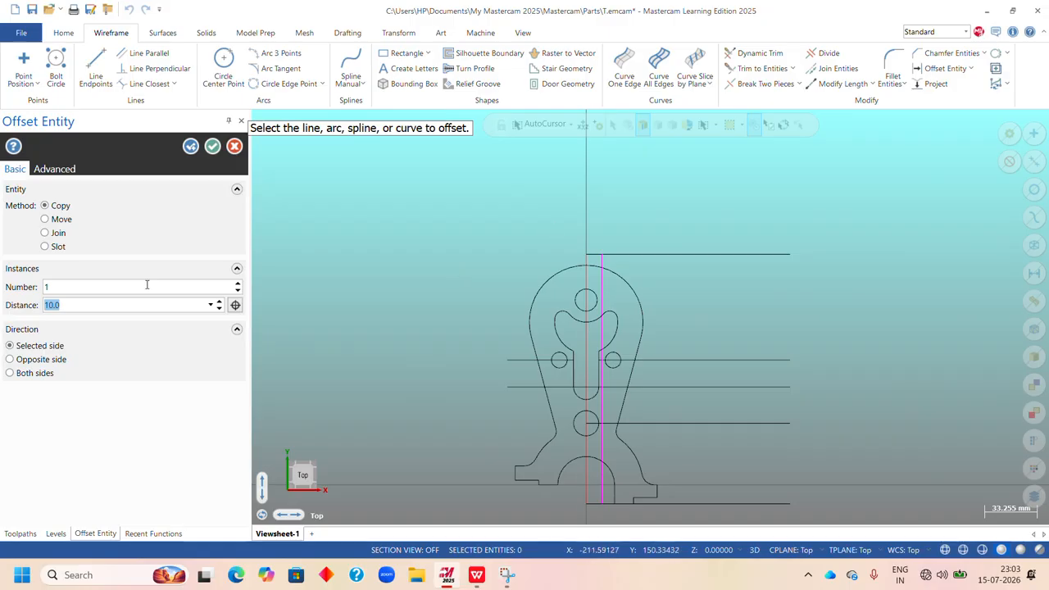
pyautogui.click(10, 374)
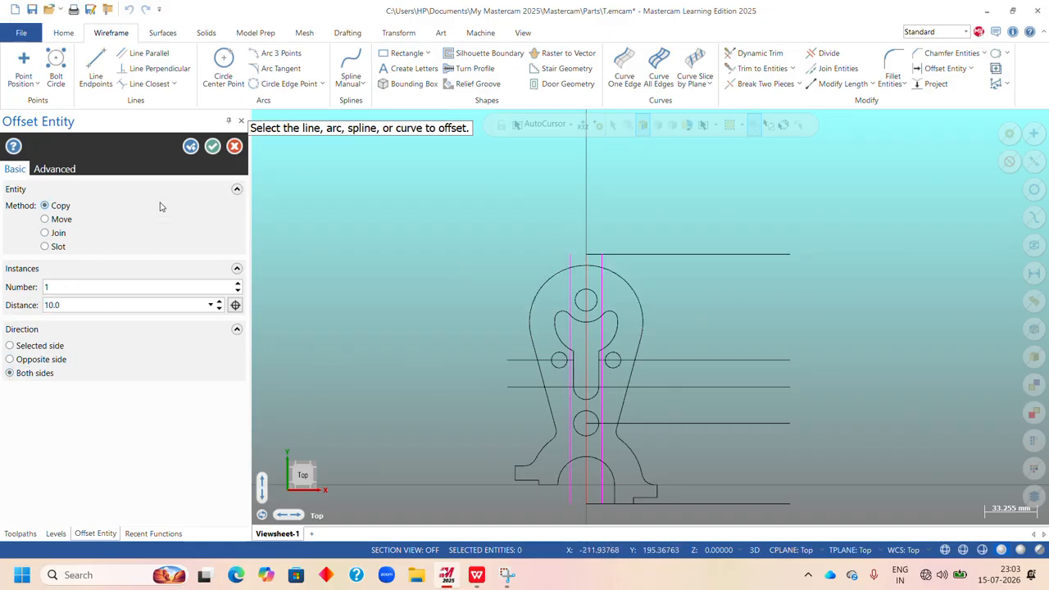
pyautogui.click(212, 146)
# Extend the top horizontal line to form a corner with the left 10 mm offset line, using Trim 2 entities.
pyautogui.scroll(2, 593, 254)
pyautogui.scroll(3, 607, 263)
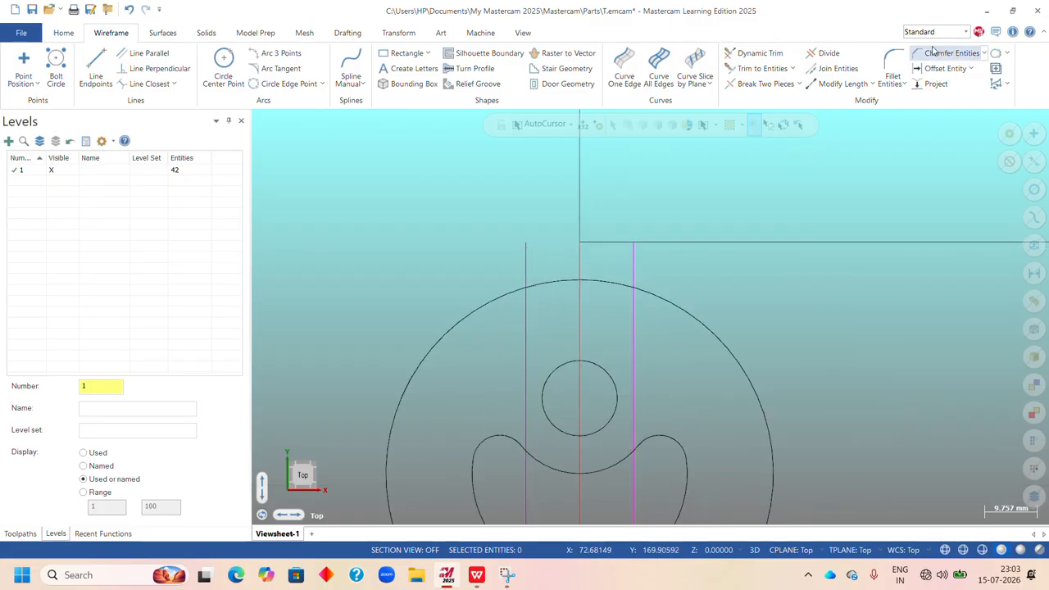
pyautogui.click(753, 70)
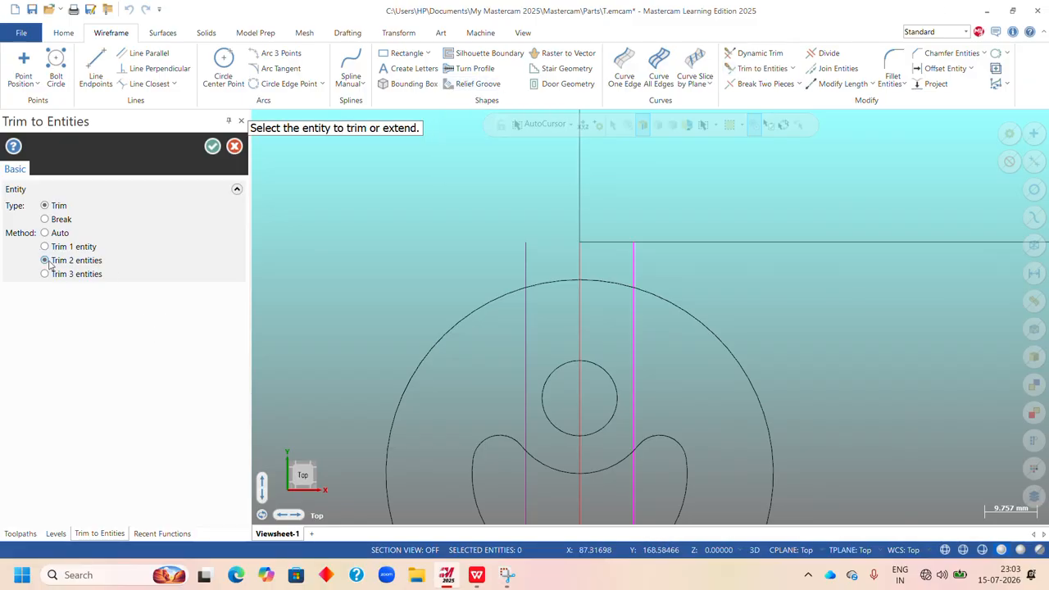
pyautogui.click(680, 243)
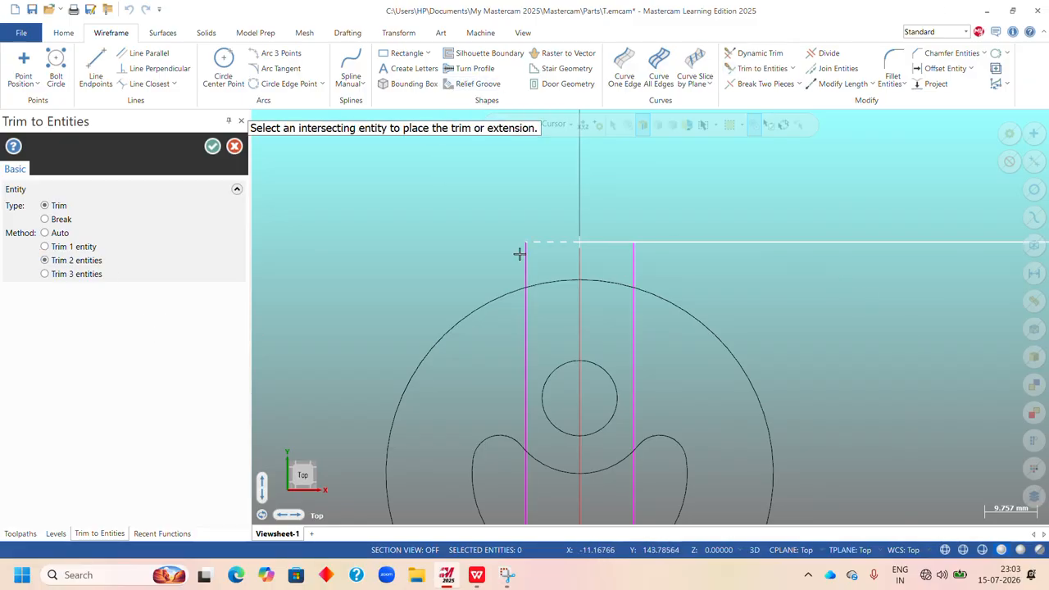
pyautogui.click(525, 246)
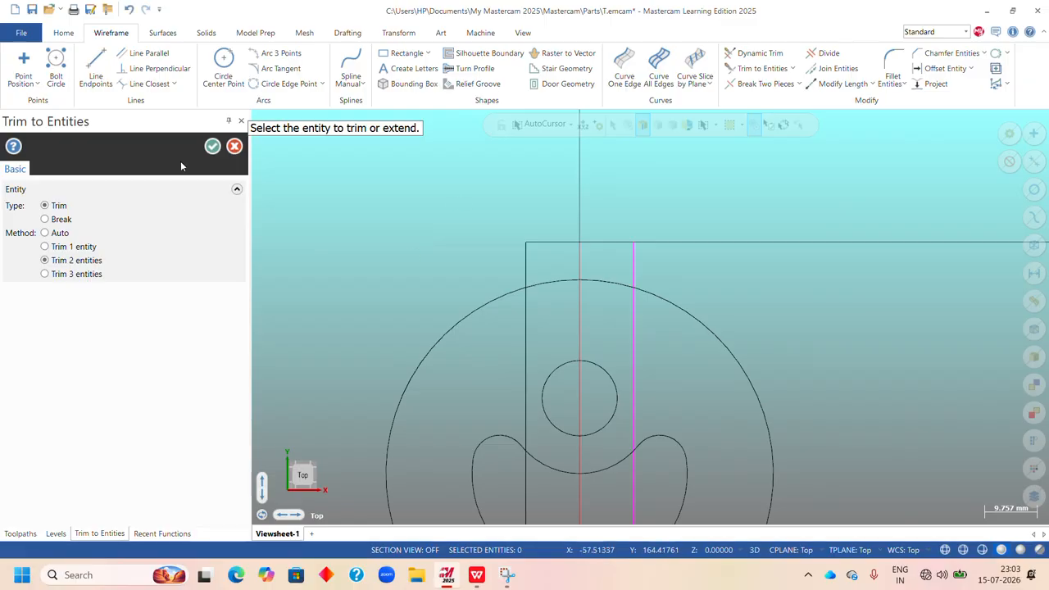
pyautogui.click(213, 146)
pyautogui.scroll(-2, 602, 227)
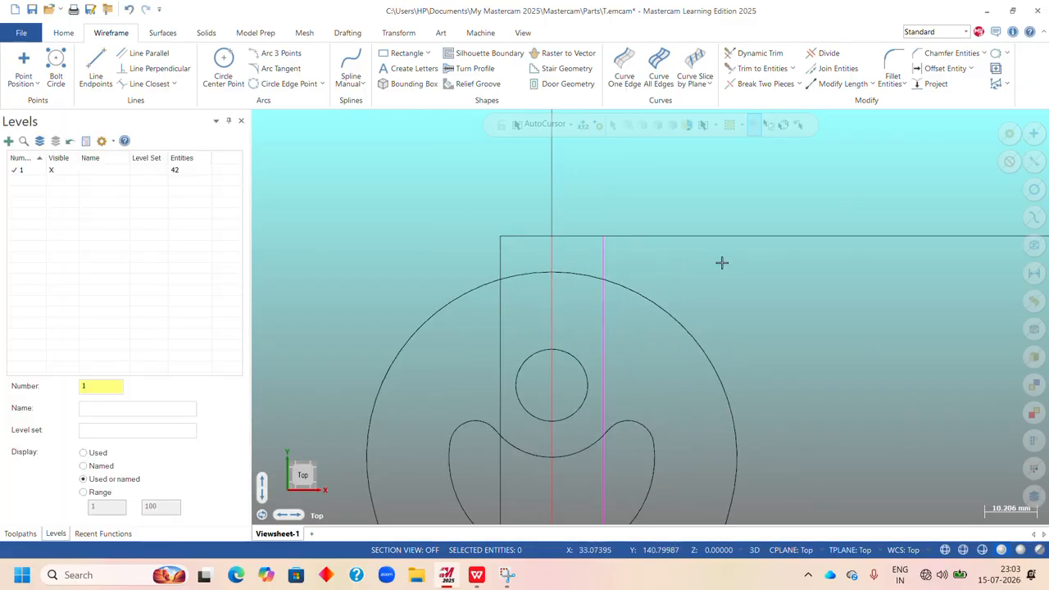
# Trim off the top line beyond the right offset line with Divide and clear the result colours of the offset lines.
pyautogui.click(826, 53)
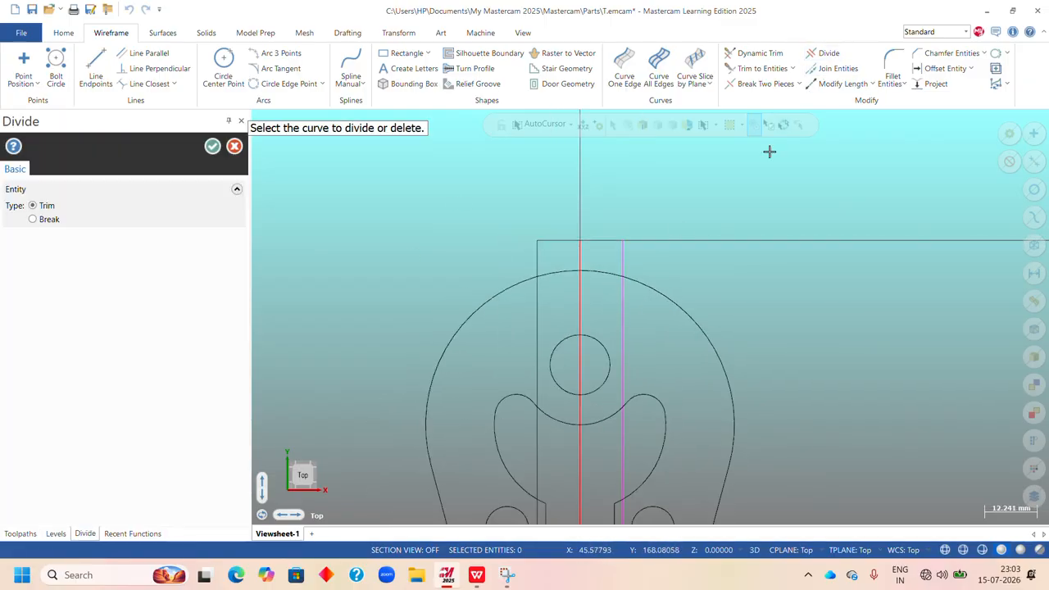
pyautogui.click(707, 239)
pyautogui.click(212, 146)
pyautogui.scroll(3, 635, 270)
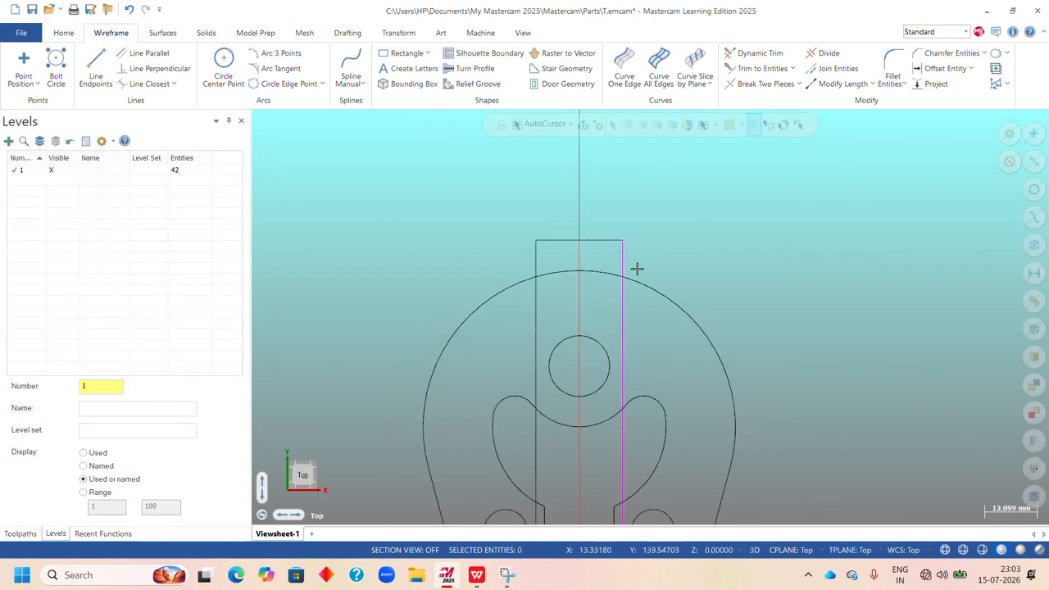
pyautogui.rightClick(707, 179)
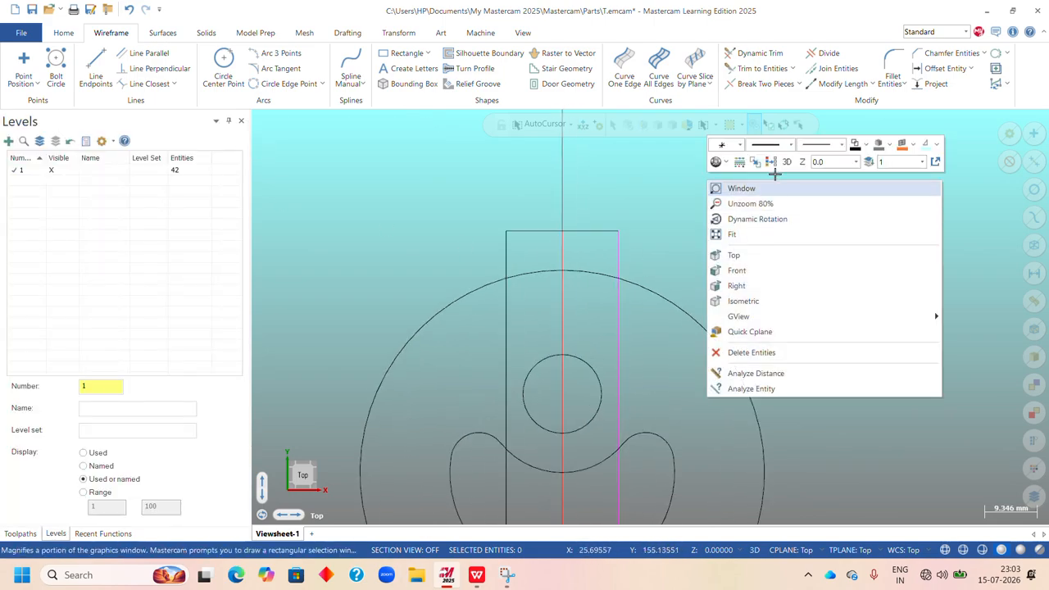
pyautogui.click(773, 164)
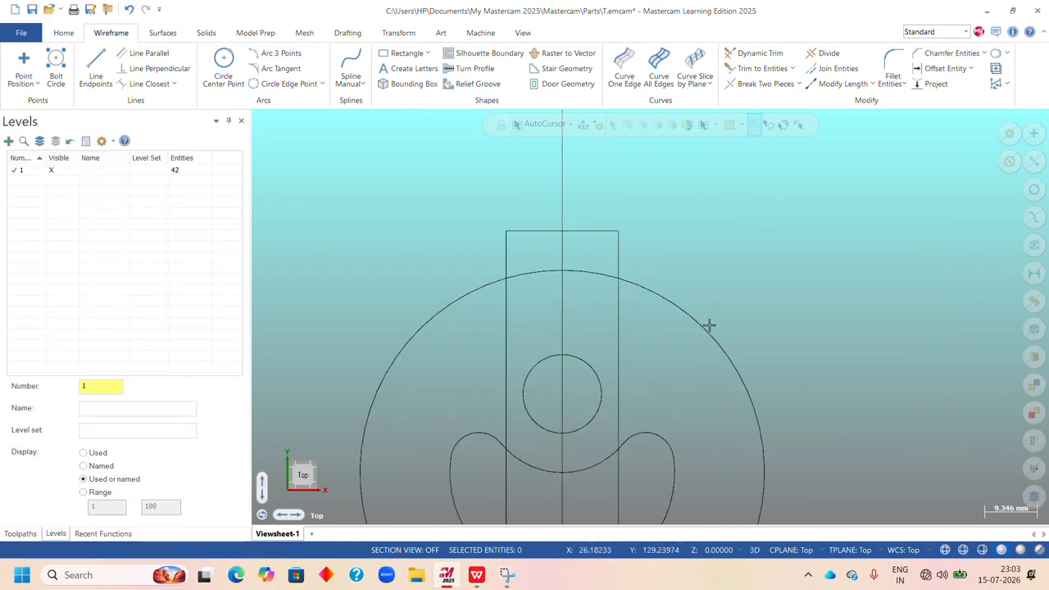
# Check the drawing in WPS Office; in Mastercam, add 6 mm radius fillets between both boss side lines and the large arc, without trimming.
pyautogui.click(892, 63)
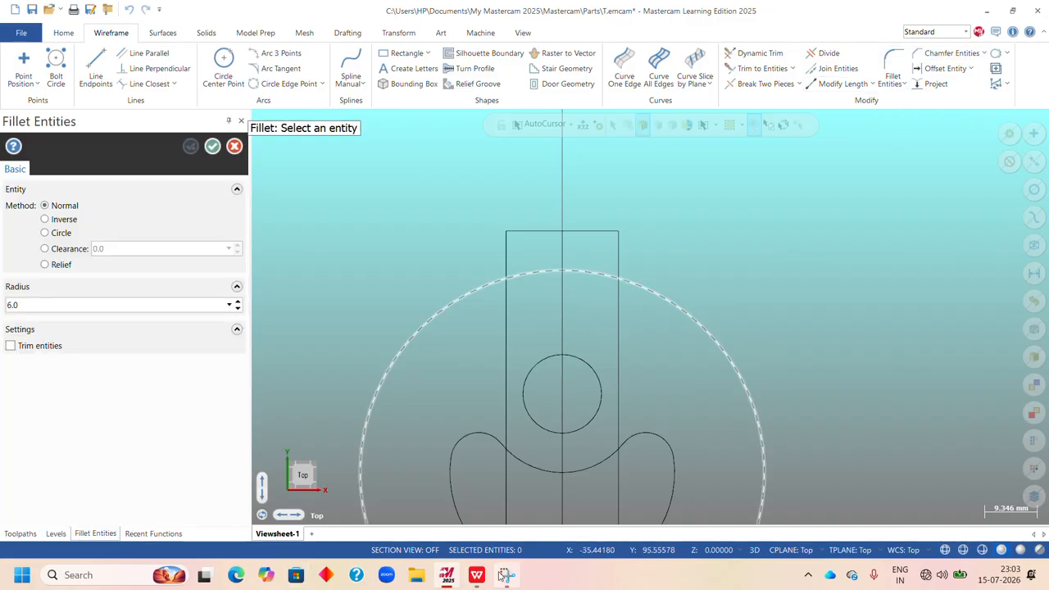
pyautogui.click(477, 575)
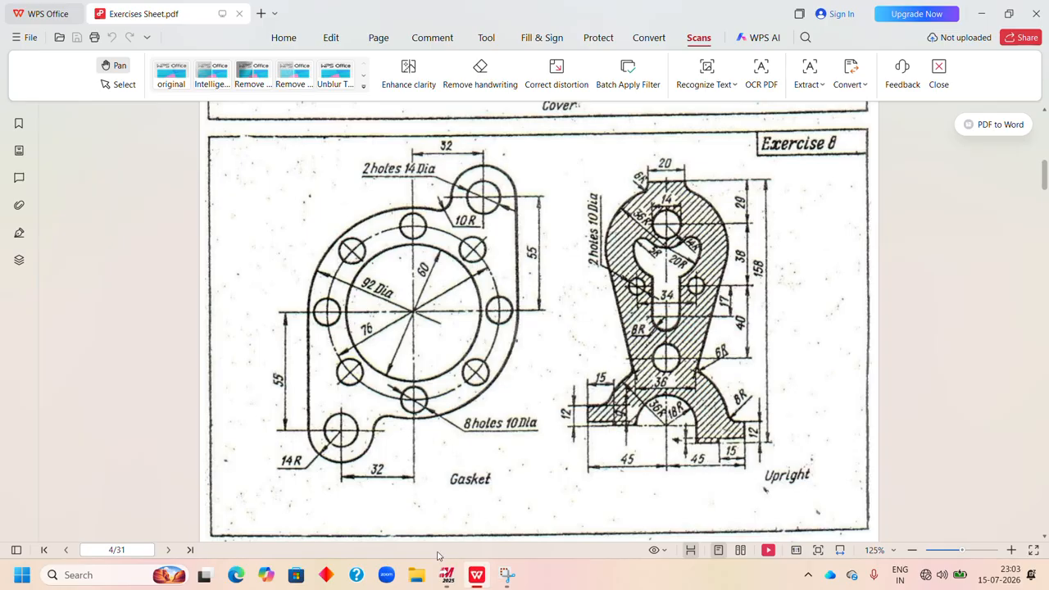
pyautogui.click(447, 574)
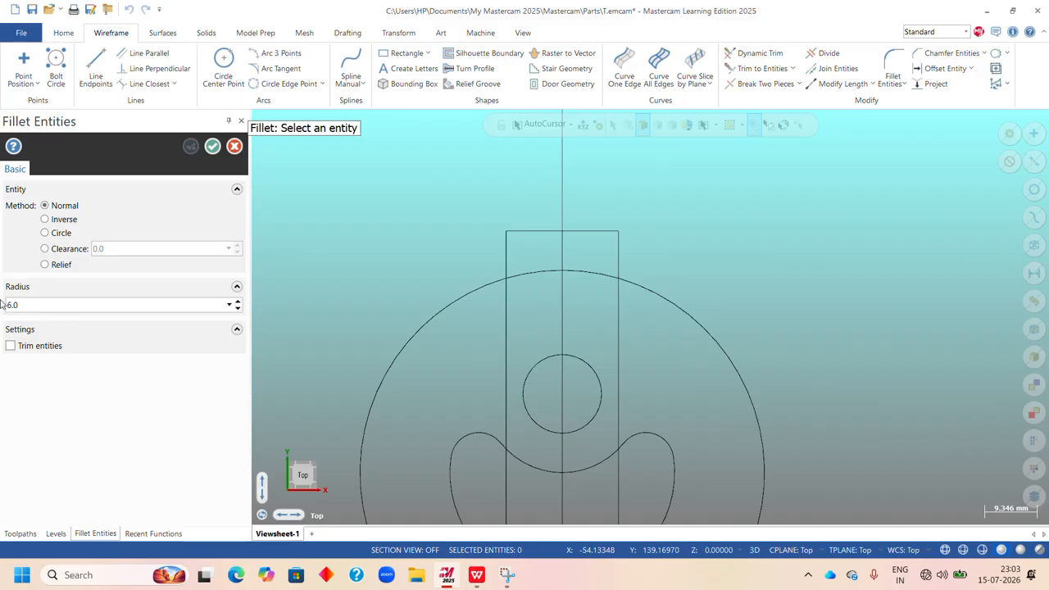
pyautogui.scroll(2, 661, 287)
pyautogui.click(590, 223)
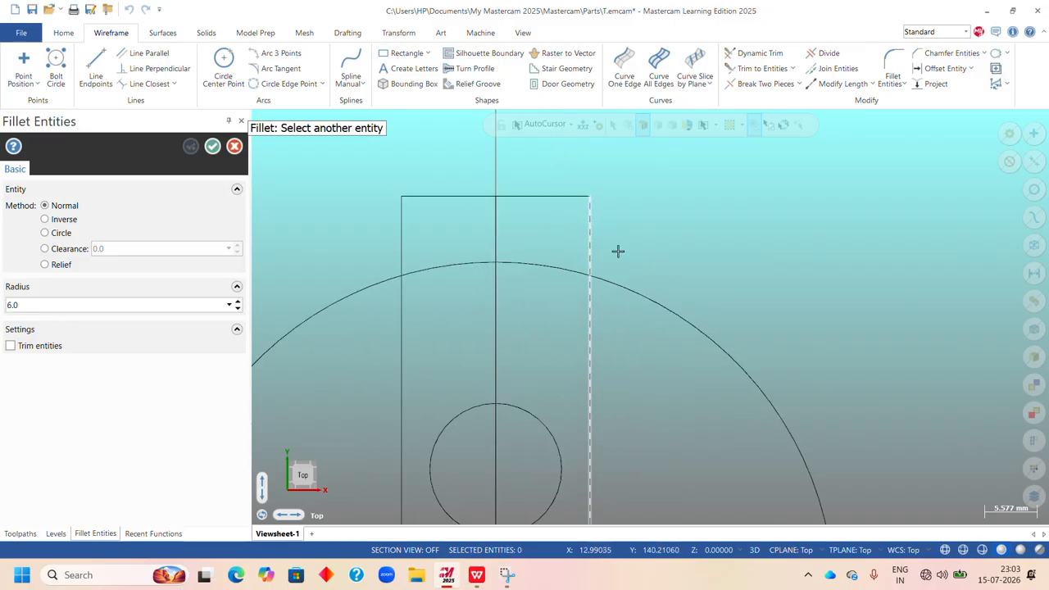
pyautogui.click(663, 306)
pyautogui.click(402, 222)
pyautogui.click(363, 289)
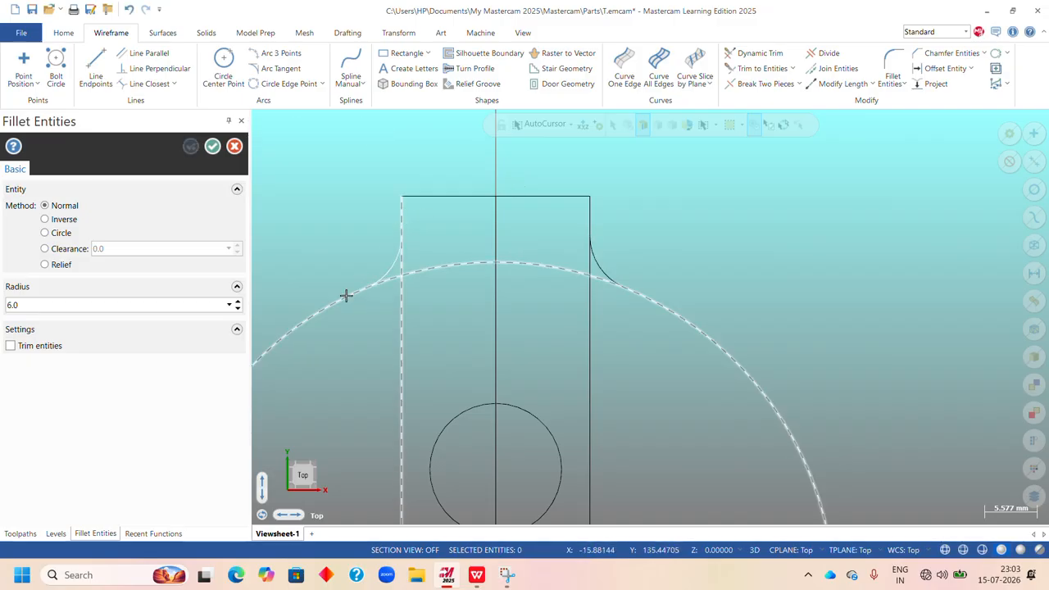
pyautogui.click(213, 148)
# Trim away the line and arc corners left behind the two 6 mm boss fillets with Divide.
pyautogui.scroll(-2, 398, 294)
pyautogui.scroll(1, 417, 271)
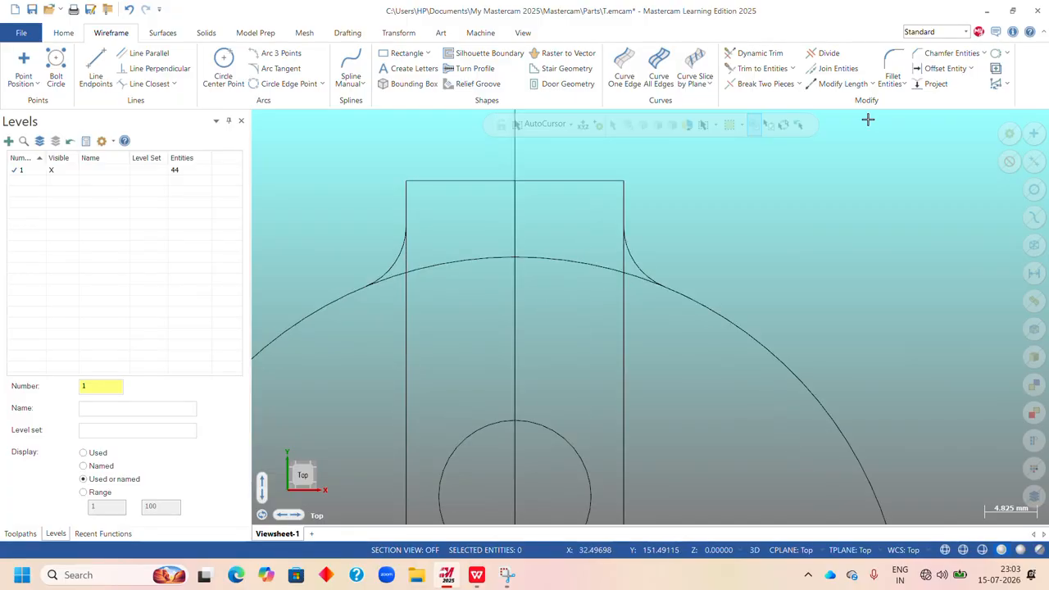
pyautogui.click(827, 52)
pyautogui.scroll(3, 620, 311)
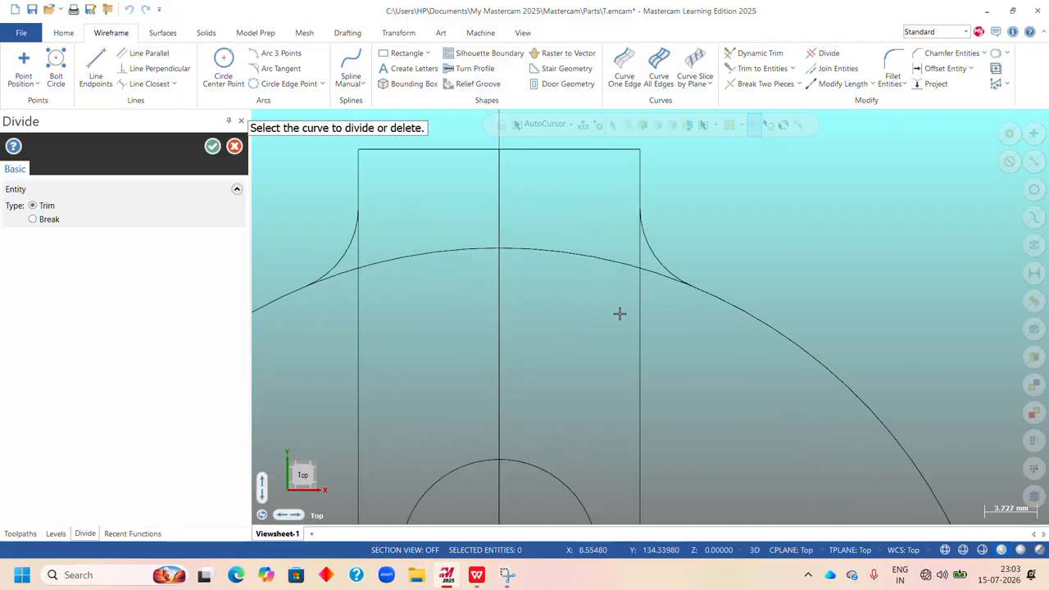
pyautogui.click(652, 259)
pyautogui.scroll(-2, 678, 285)
pyautogui.scroll(1, 411, 271)
pyautogui.click(427, 231)
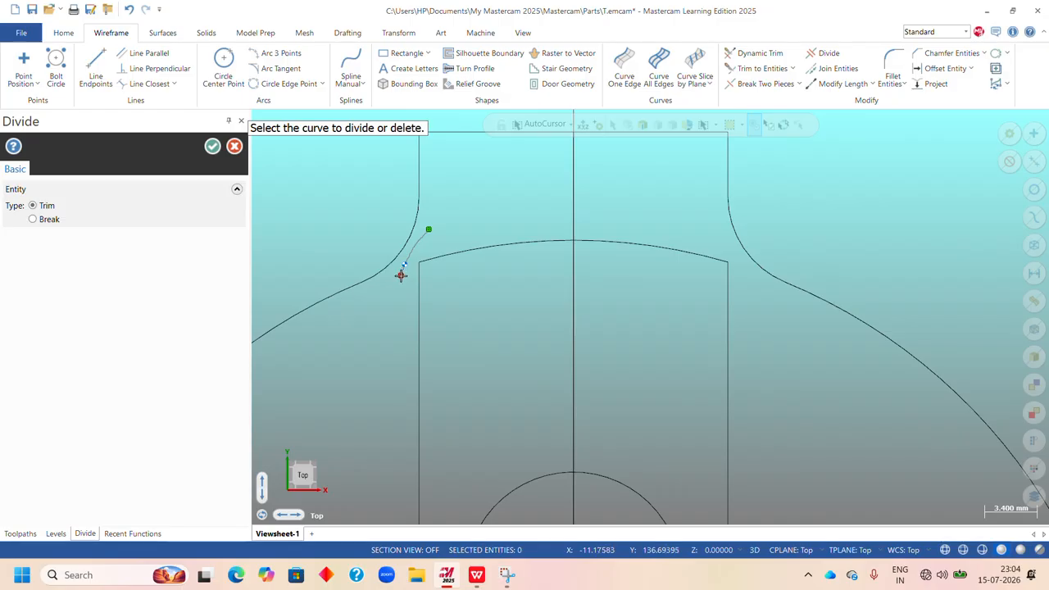
pyautogui.click(212, 146)
# Delete the arc below the boss, the three vertical construction lines and the four horizontal construction lines extending past the part's right side.
pyautogui.scroll(-5, 539, 242)
pyautogui.scroll(-3, 598, 286)
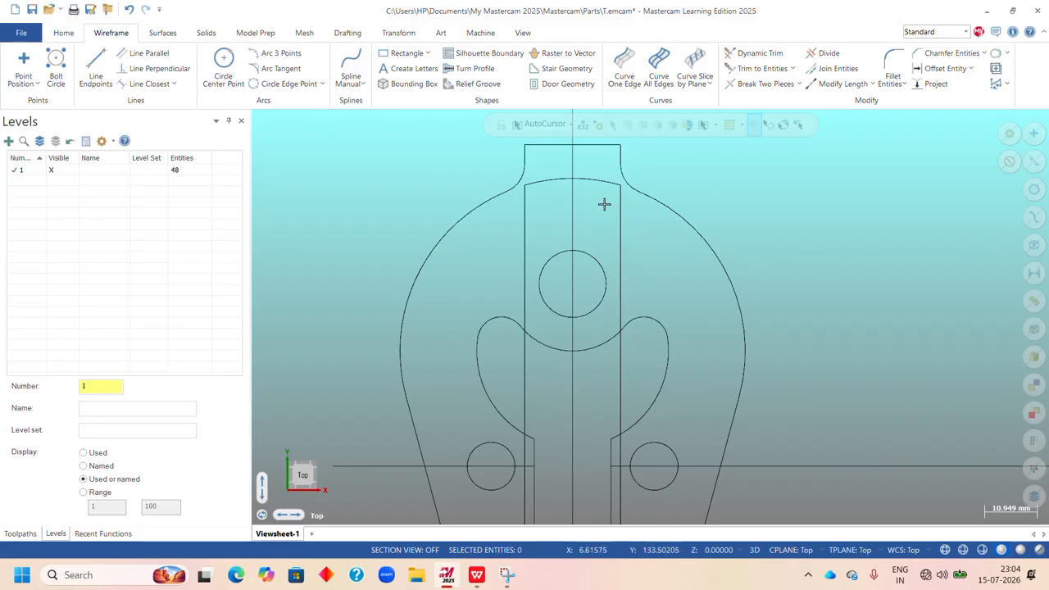
pyautogui.click(595, 180)
pyautogui.click(617, 211)
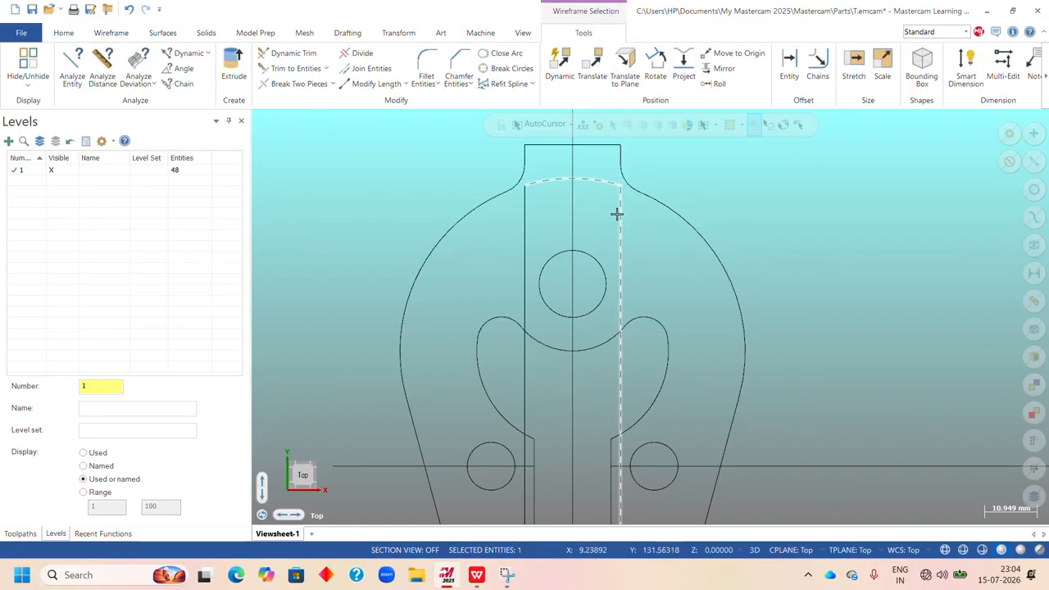
pyautogui.click(527, 237)
pyautogui.scroll(-1, 587, 235)
pyautogui.scroll(-4, 587, 225)
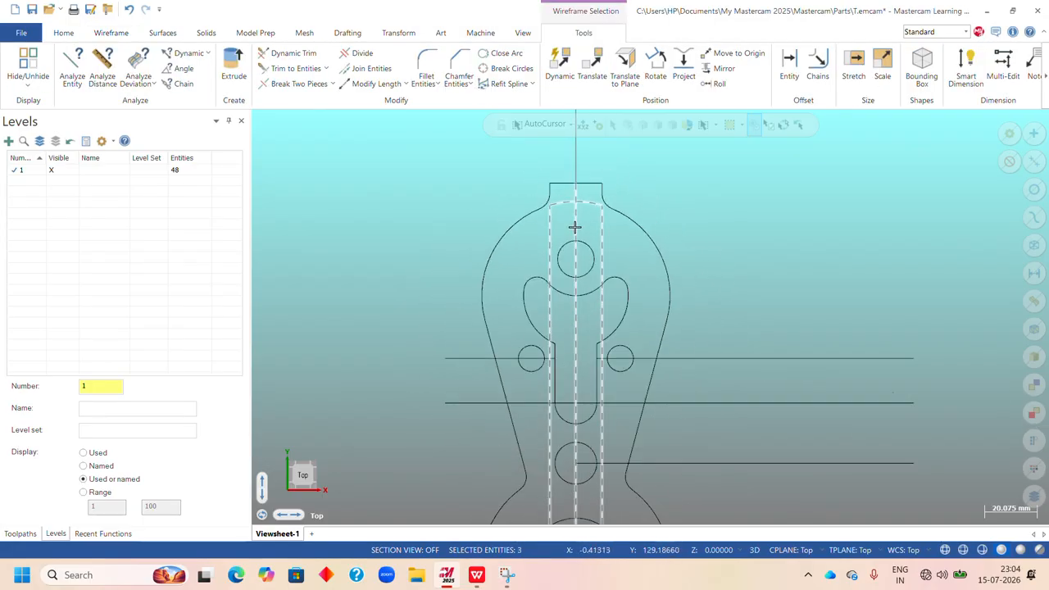
pyautogui.scroll(3, 714, 396)
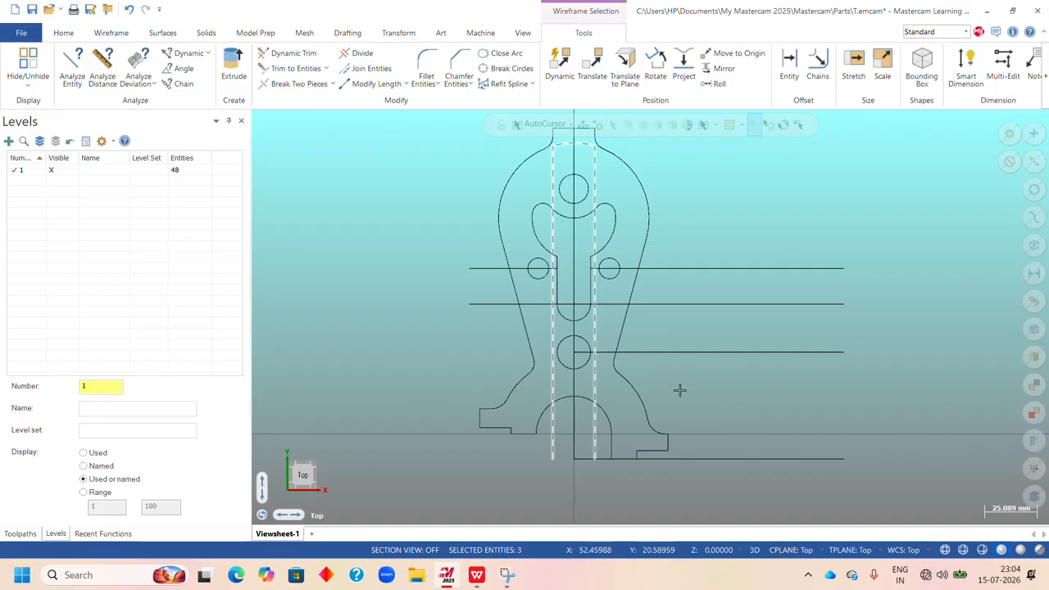
pyautogui.scroll(-2, 632, 288)
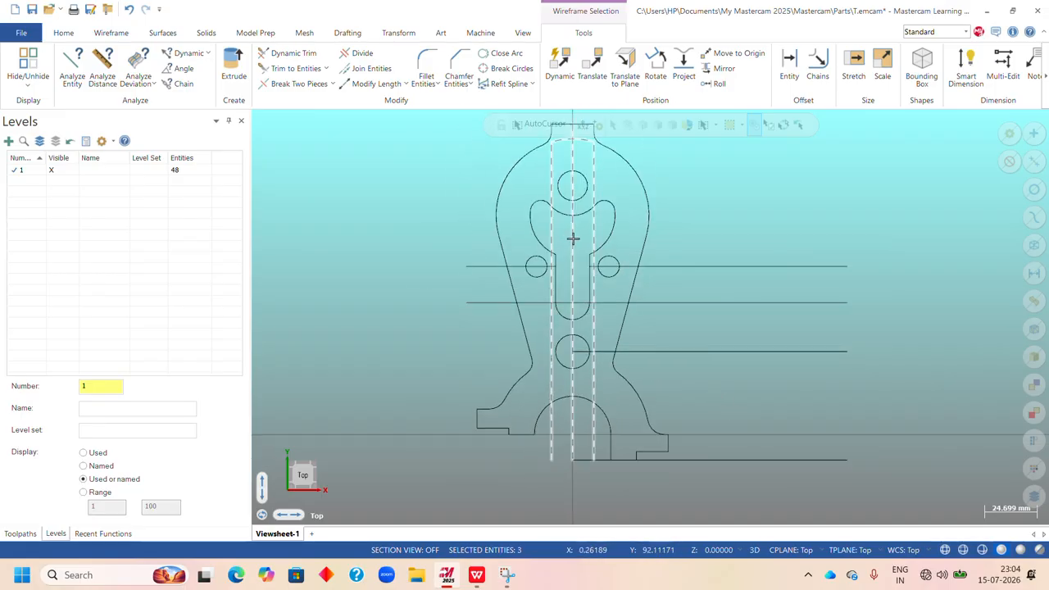
pyautogui.scroll(-2, 625, 258)
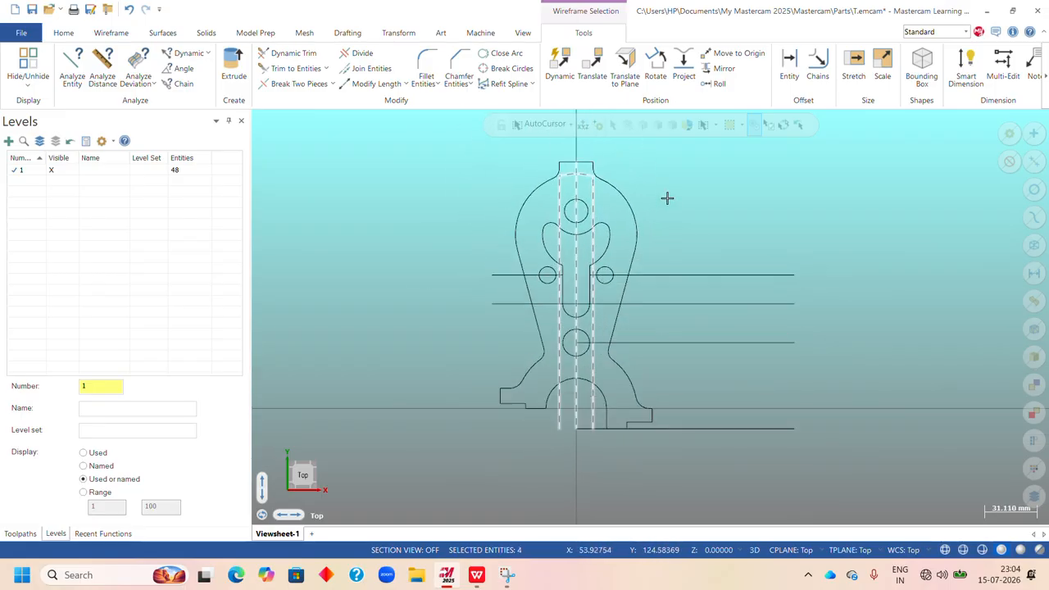
pyautogui.scroll(1, 611, 408)
pyautogui.click(720, 234)
pyautogui.click(723, 272)
pyautogui.click(721, 321)
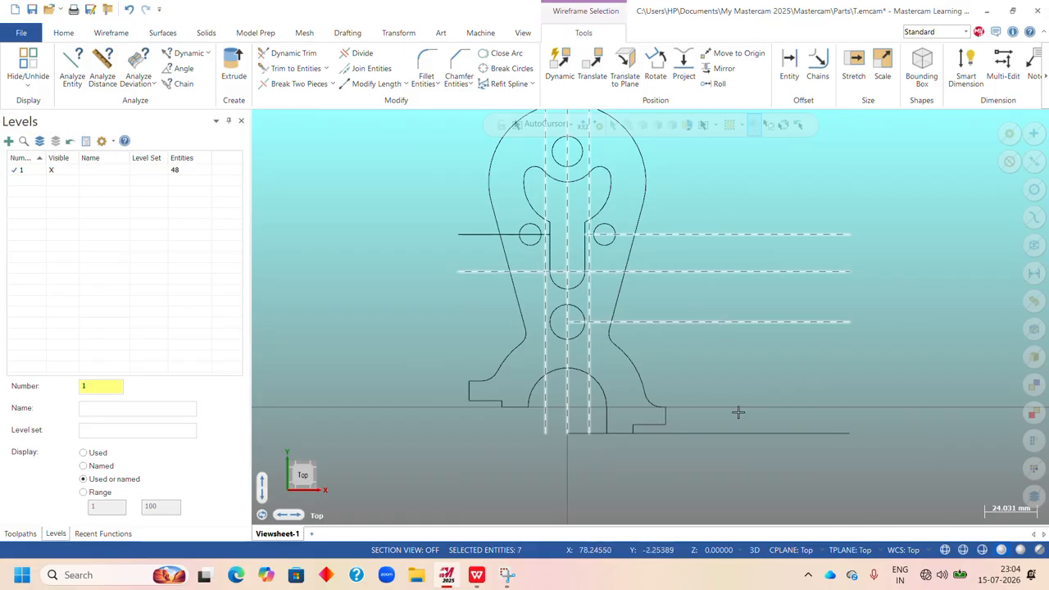
pyautogui.click(732, 434)
pyautogui.scroll(-1, 673, 403)
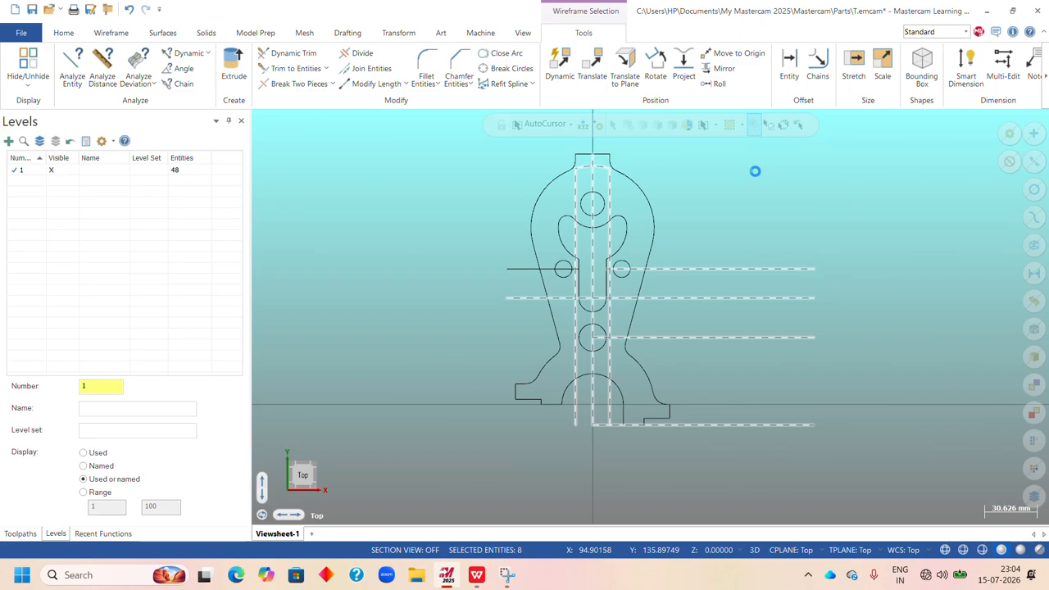
pyautogui.press('Delete')
# Delete the leftover horizontal line through the left small hole and fit the whole part in the view.
pyautogui.click(520, 269)
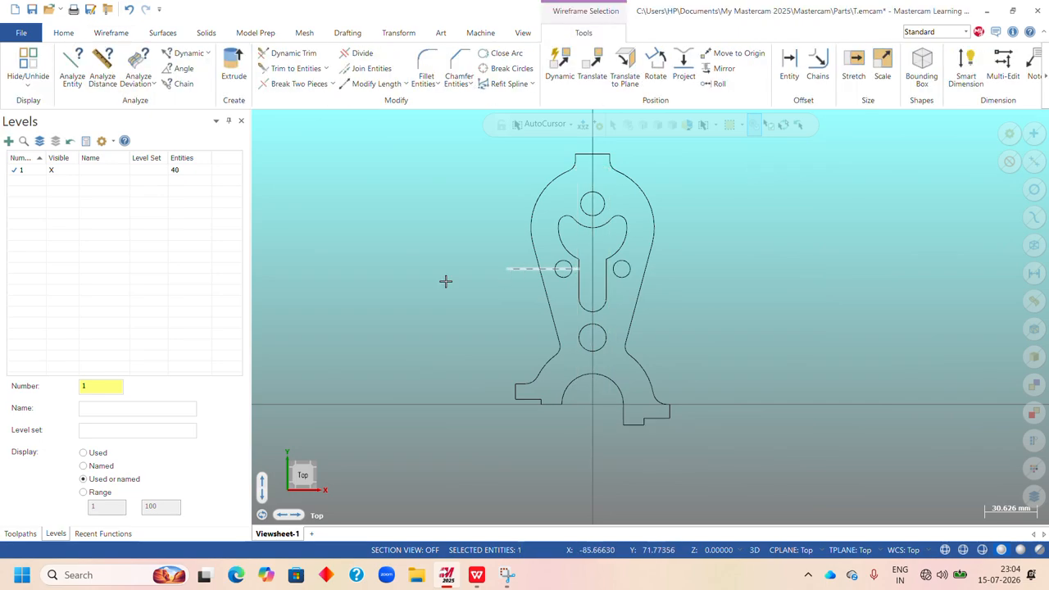
pyautogui.press('Delete')
pyautogui.rightClick(697, 179)
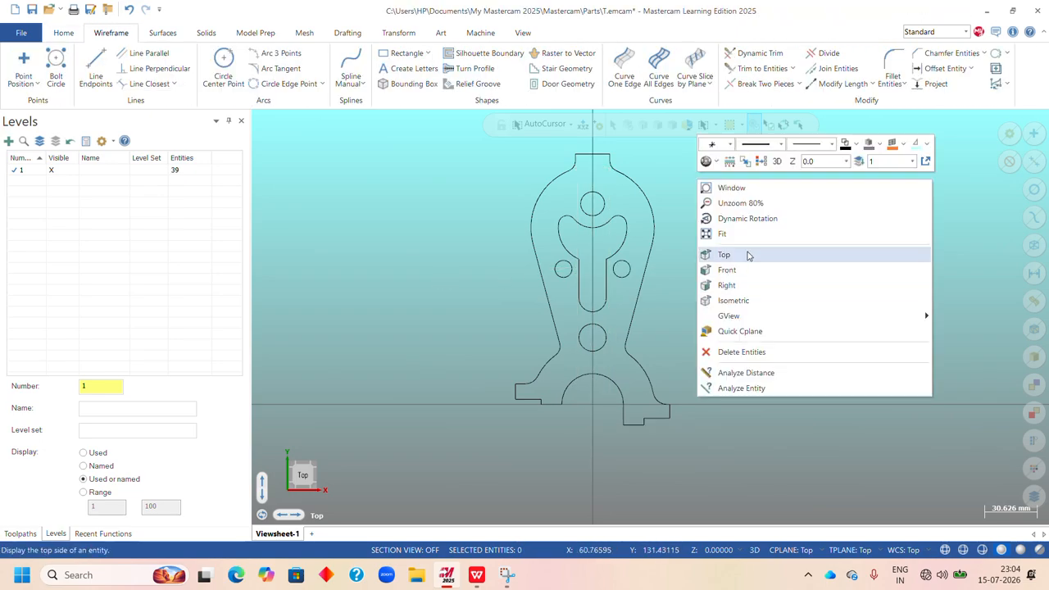
pyautogui.click(740, 238)
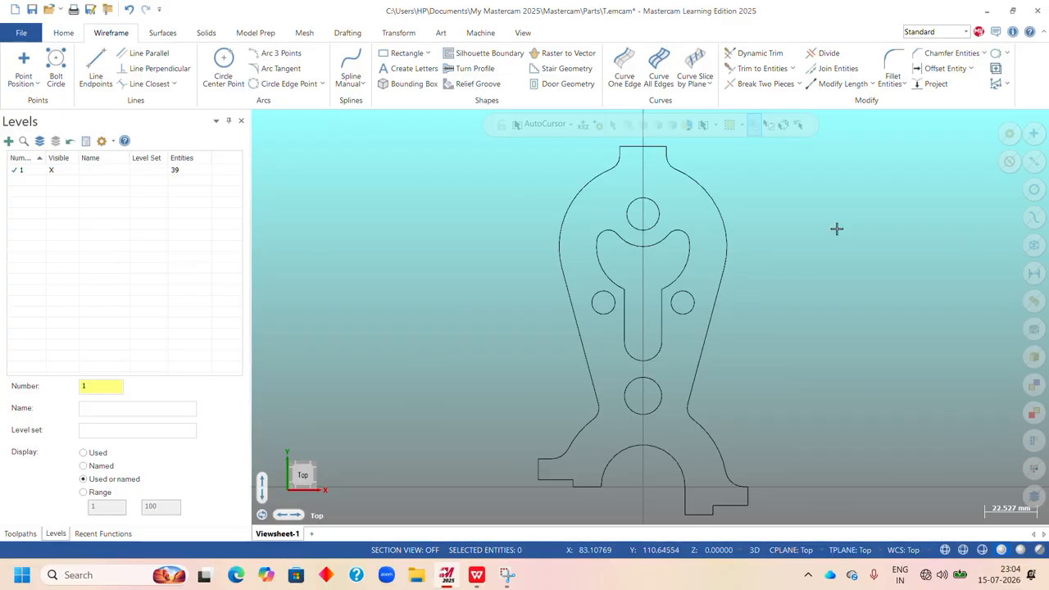
# Compare the Upright geometry with the Exercise 8 drawing in WPS Office, switching between it and Mastercam.
pyautogui.click(478, 579)
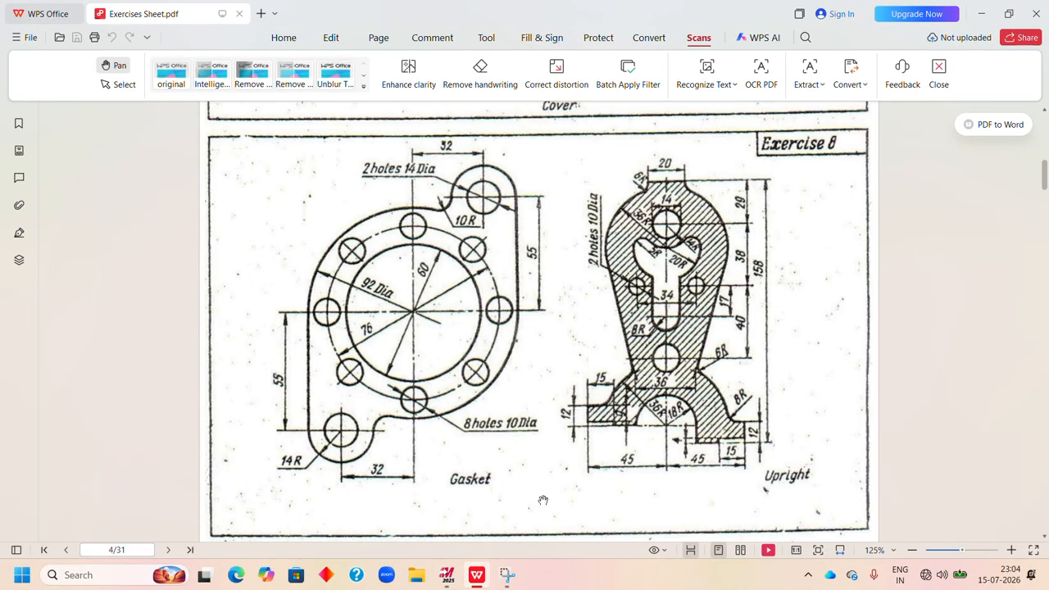
pyautogui.click(446, 582)
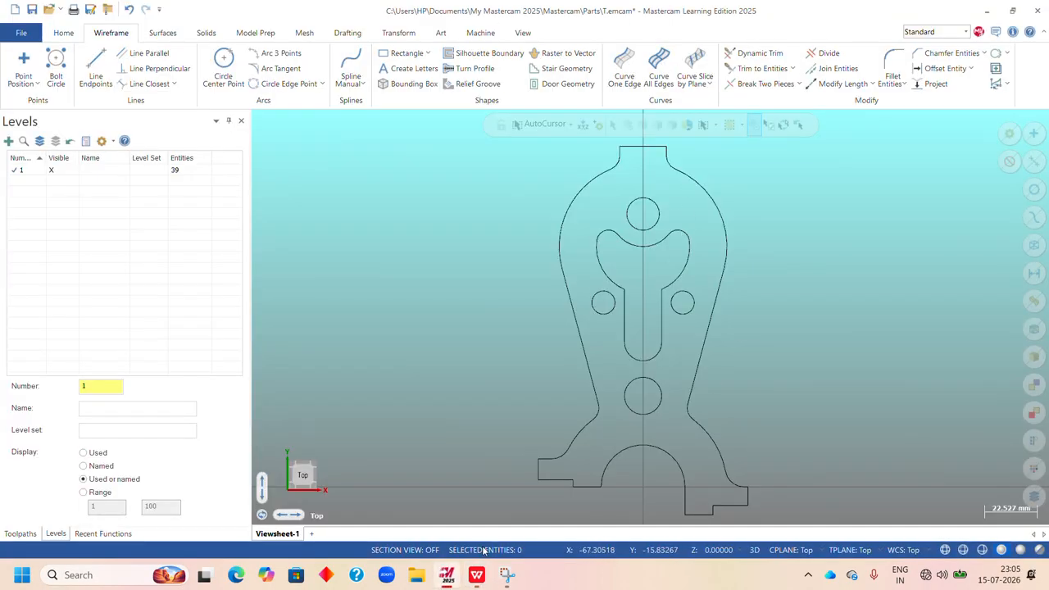
pyautogui.click(476, 578)
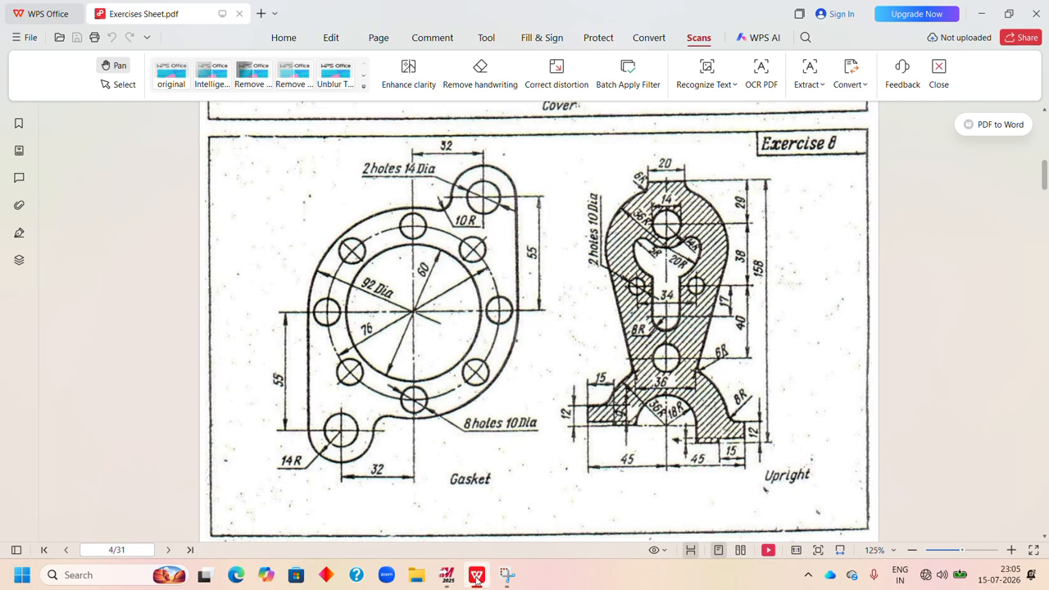
pyautogui.click(446, 578)
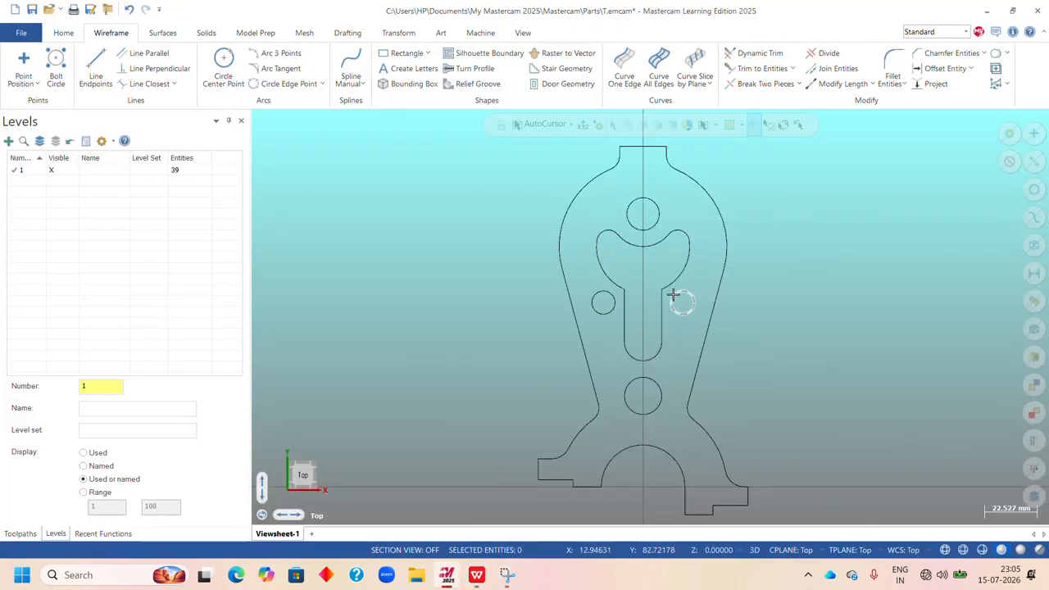
pyautogui.click(476, 578)
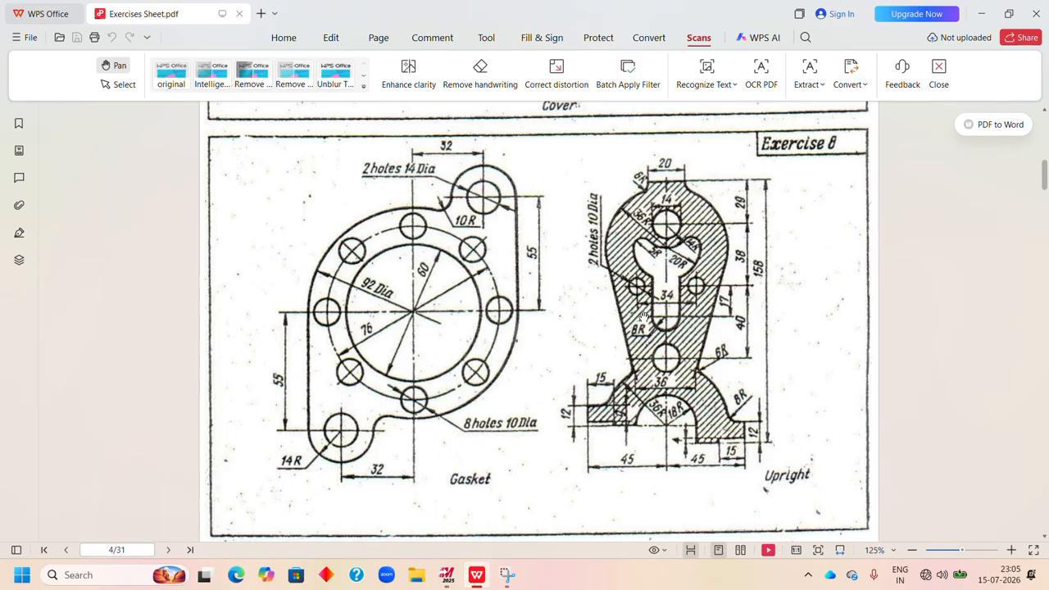
pyautogui.click(447, 574)
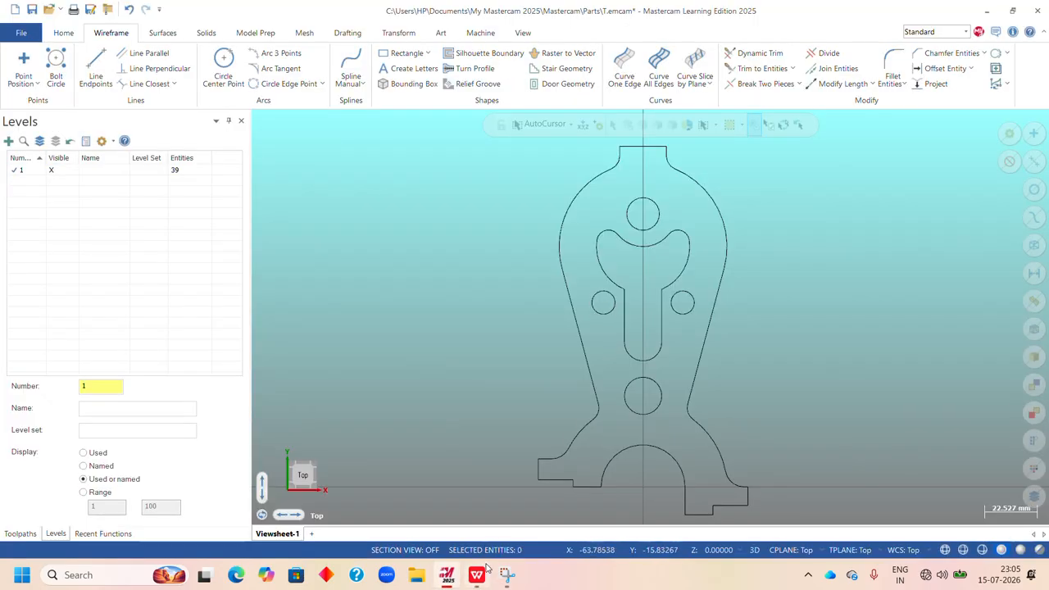
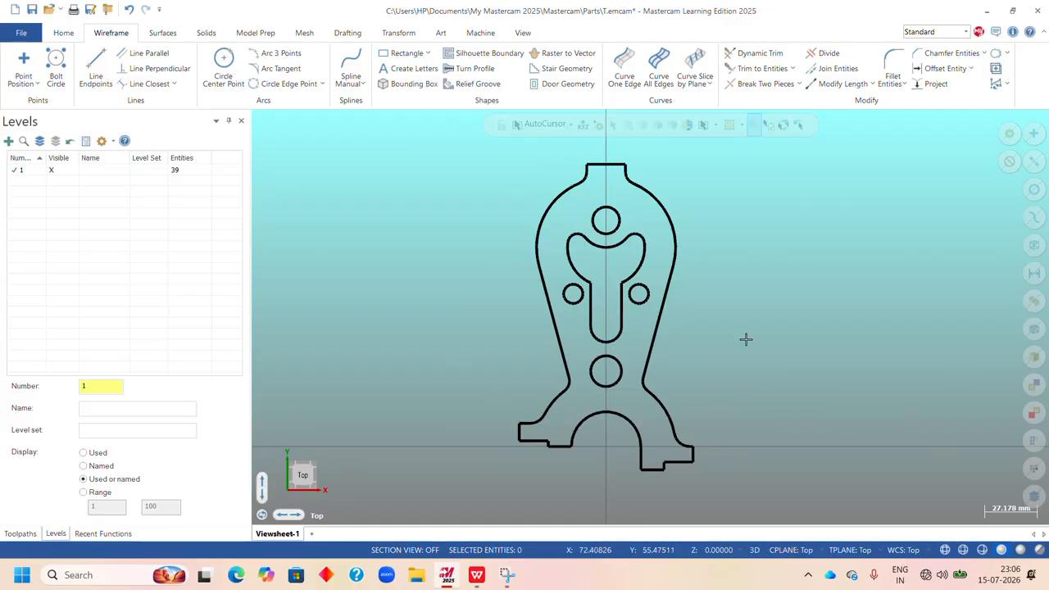
# Change the wireframe color of all the part's entities to blue and fit the part in the view.
pyautogui.click(792, 232)
pyautogui.hotkey('ctrl', 'a')
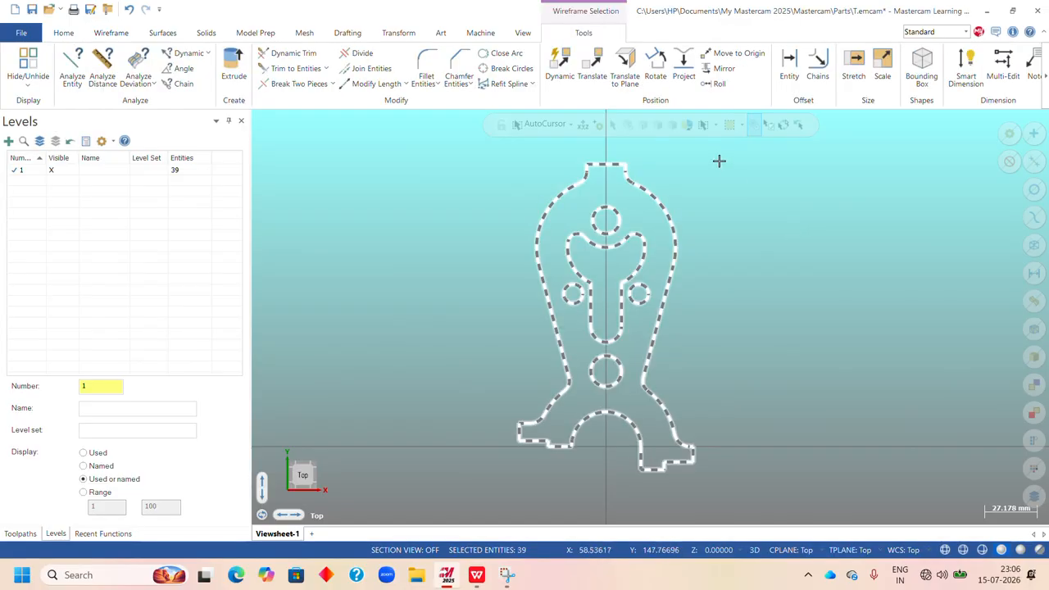
pyautogui.rightClick(734, 160)
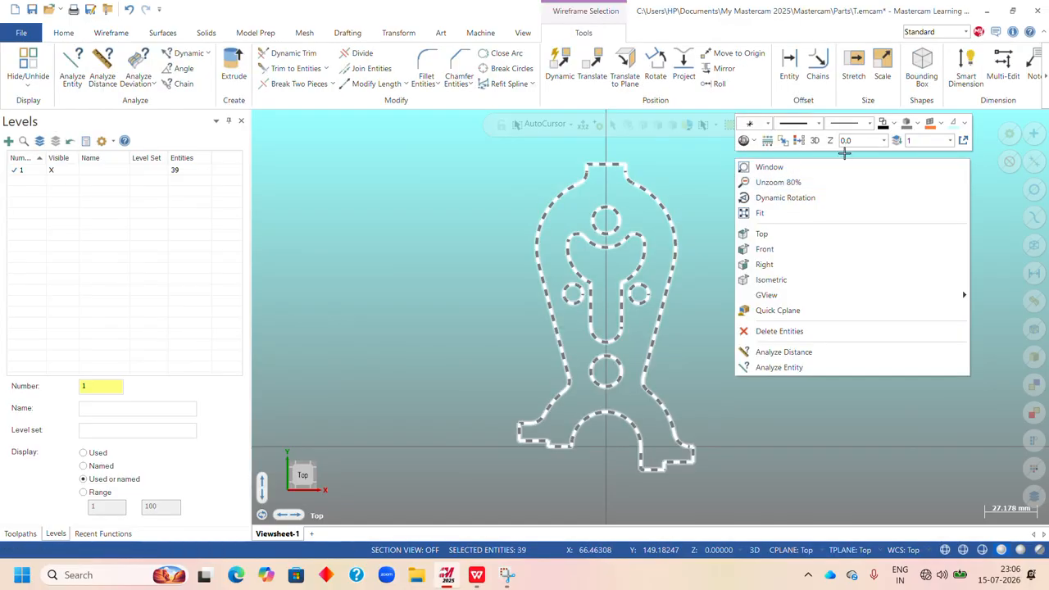
pyautogui.click(895, 125)
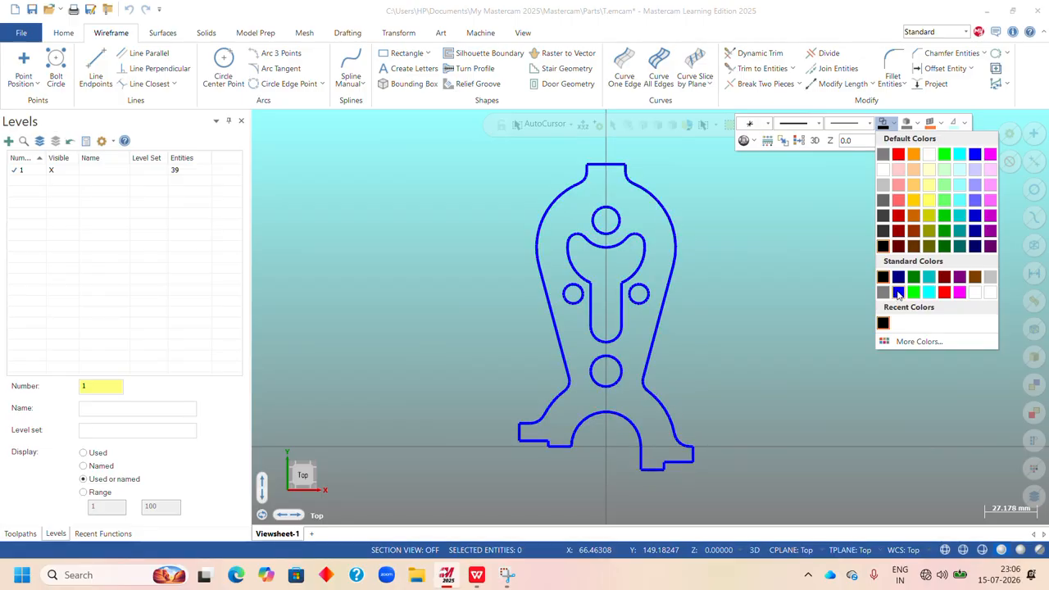
pyautogui.click(974, 158)
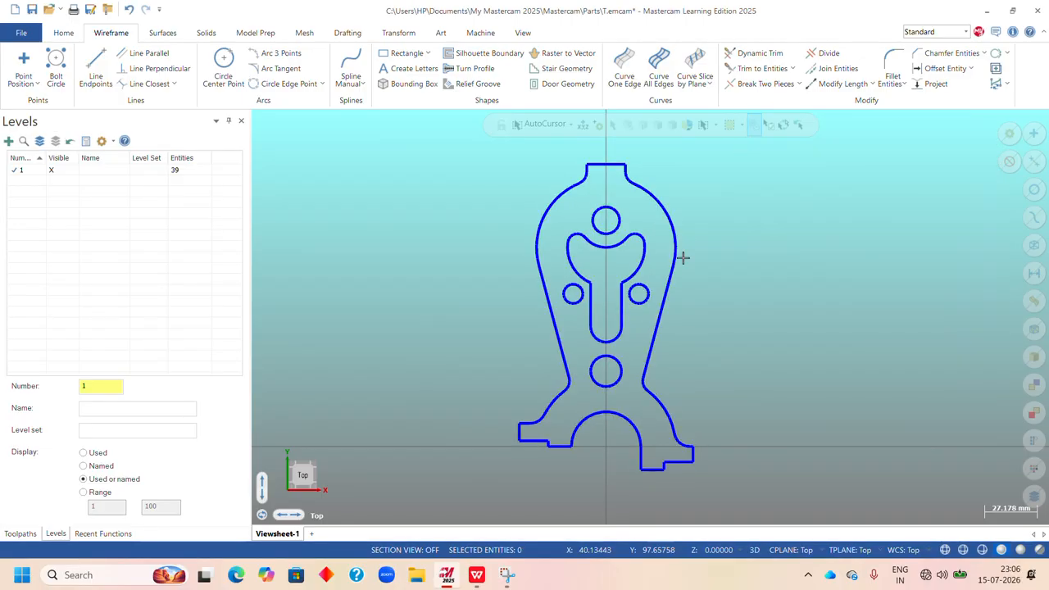
pyautogui.rightClick(753, 239)
pyautogui.click(776, 275)
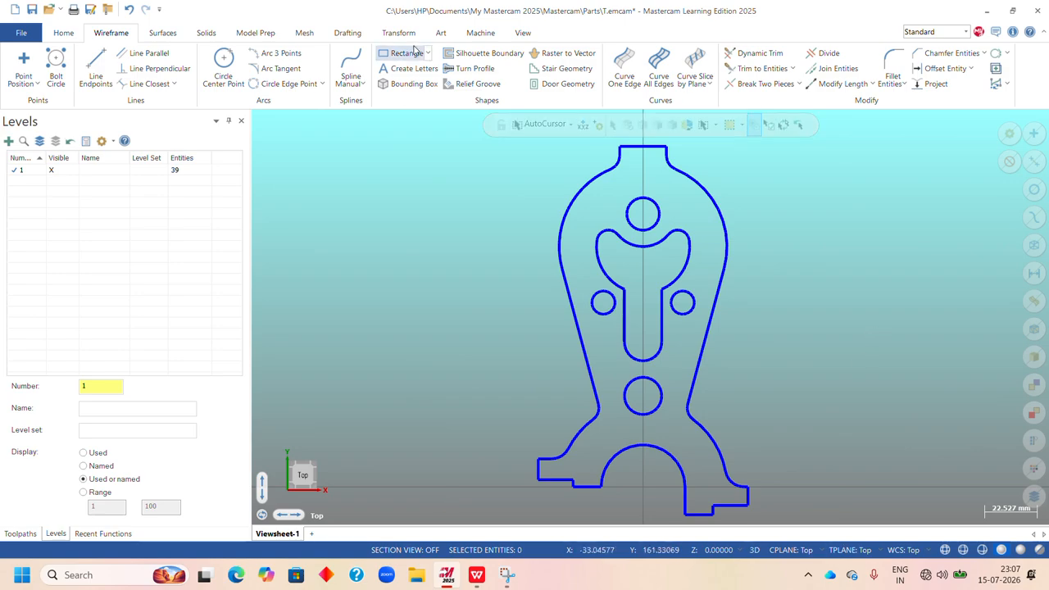
# Add a vertical Smart Dimension for the overall height, from the boss's top edge to the right foot's bottom edge, placed right of the part.
pyautogui.click(348, 33)
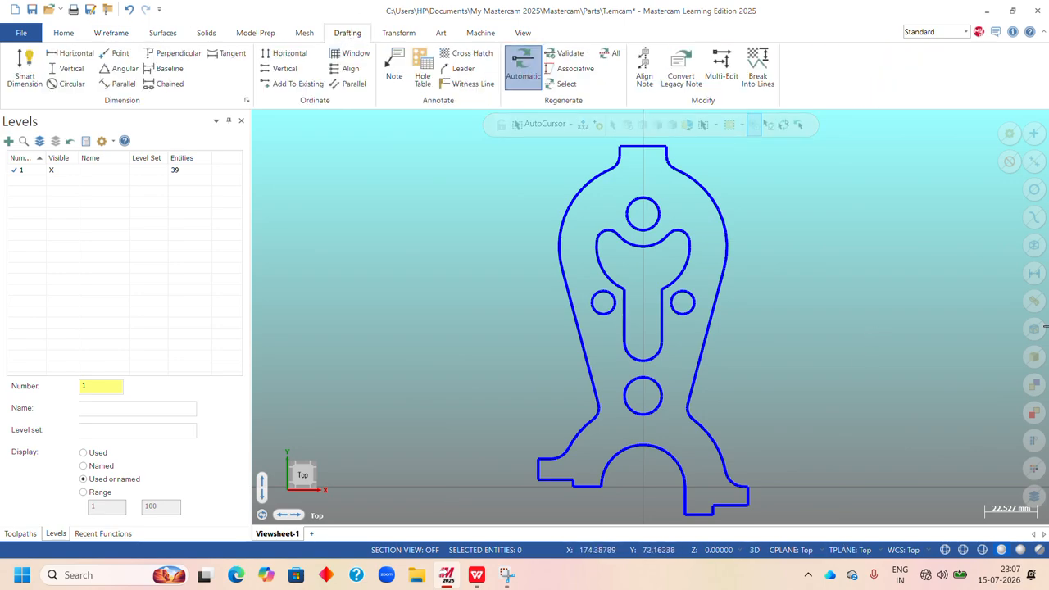
pyautogui.click(25, 76)
pyautogui.scroll(-2, 611, 240)
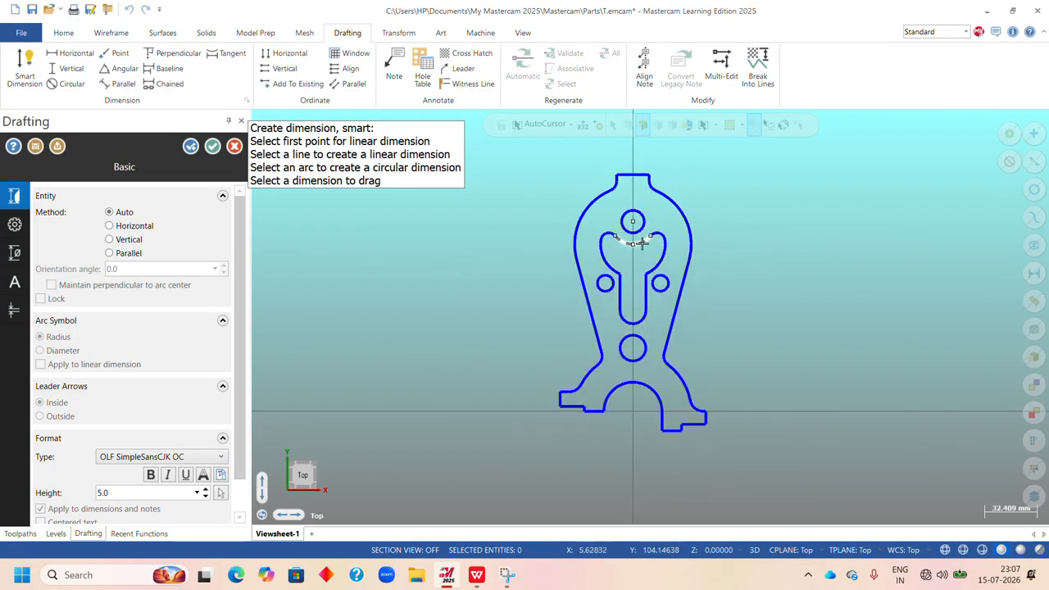
pyautogui.scroll(1, 635, 312)
pyautogui.scroll(-2, 613, 349)
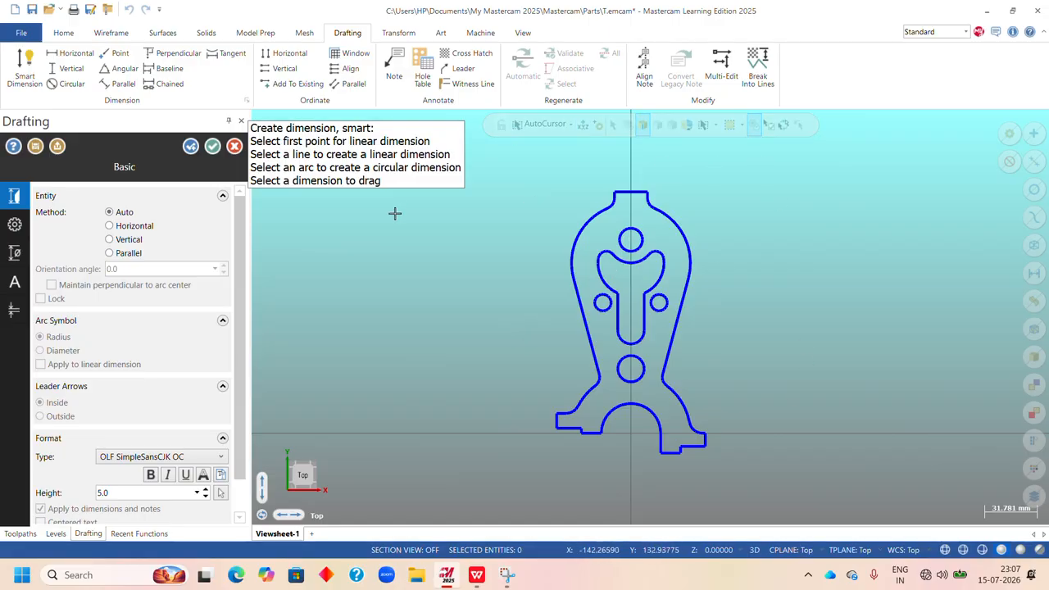
pyautogui.scroll(2, 662, 345)
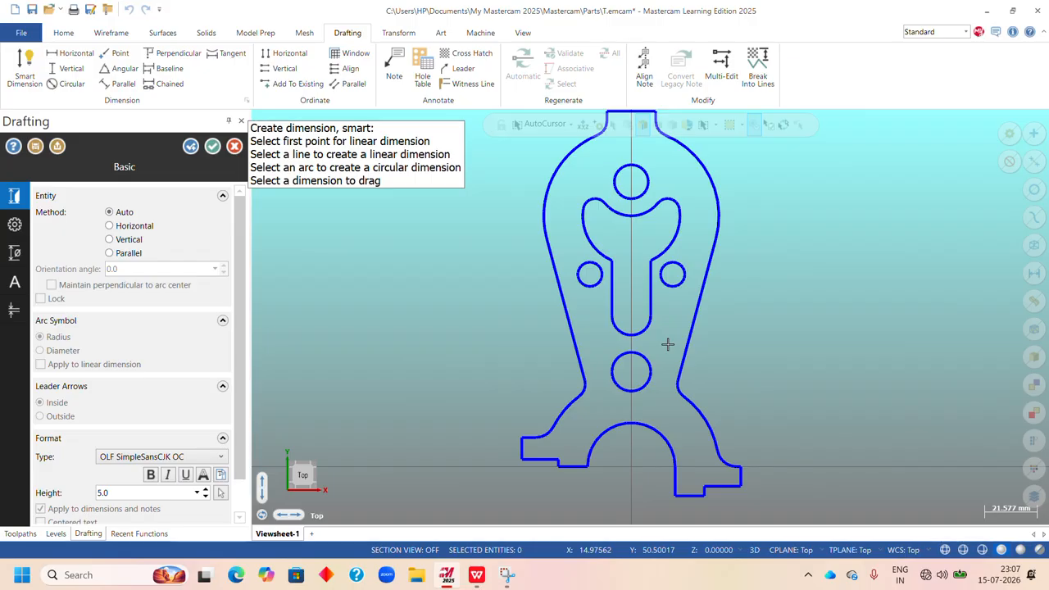
pyautogui.scroll(-2, 604, 210)
pyautogui.scroll(1, 622, 176)
pyautogui.scroll(-2, 626, 204)
pyautogui.scroll(1, 621, 148)
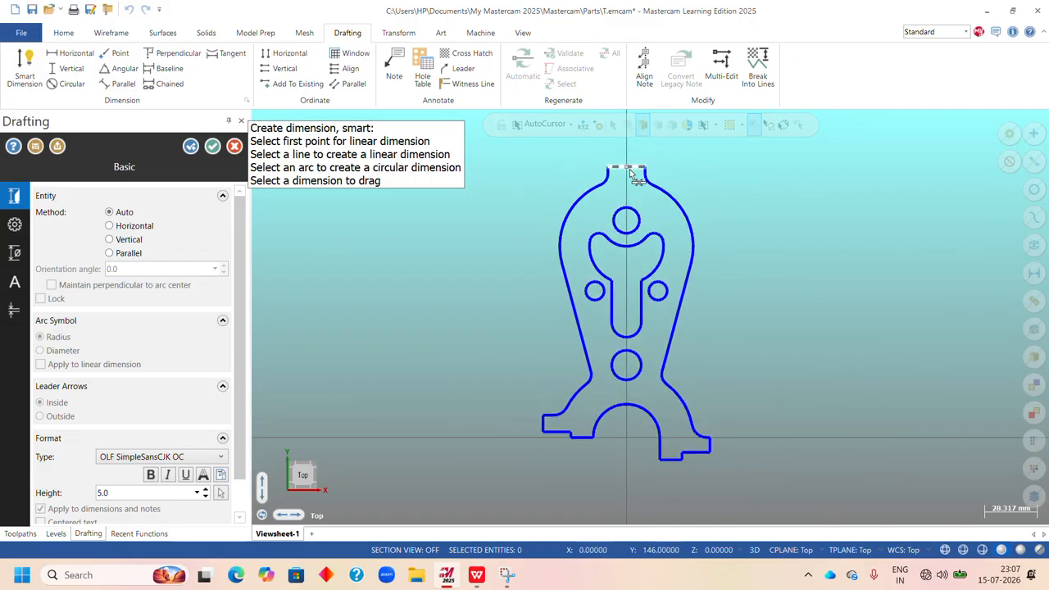
pyautogui.click(628, 172)
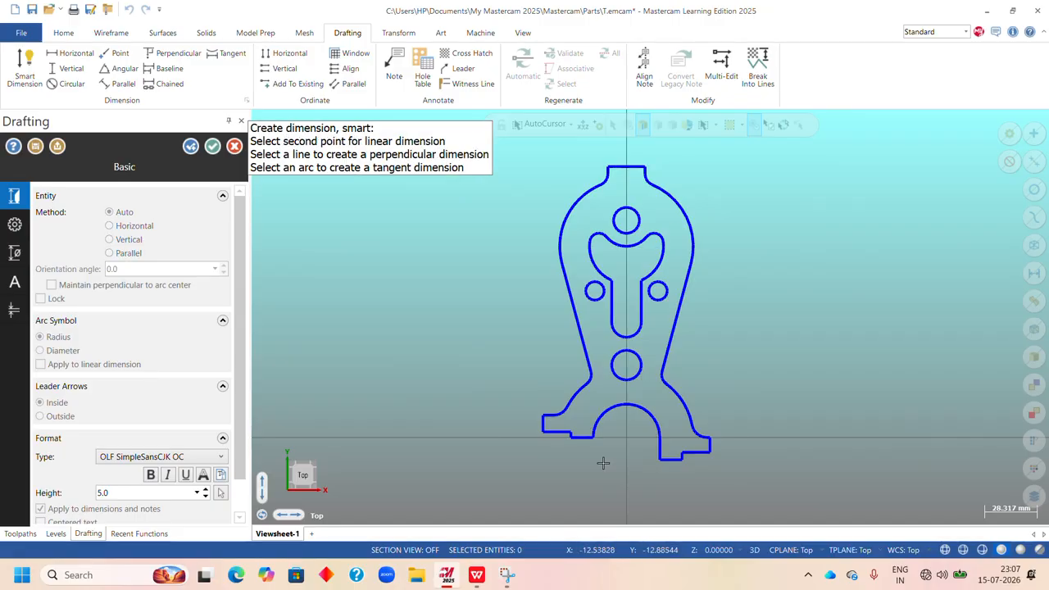
pyautogui.click(662, 462)
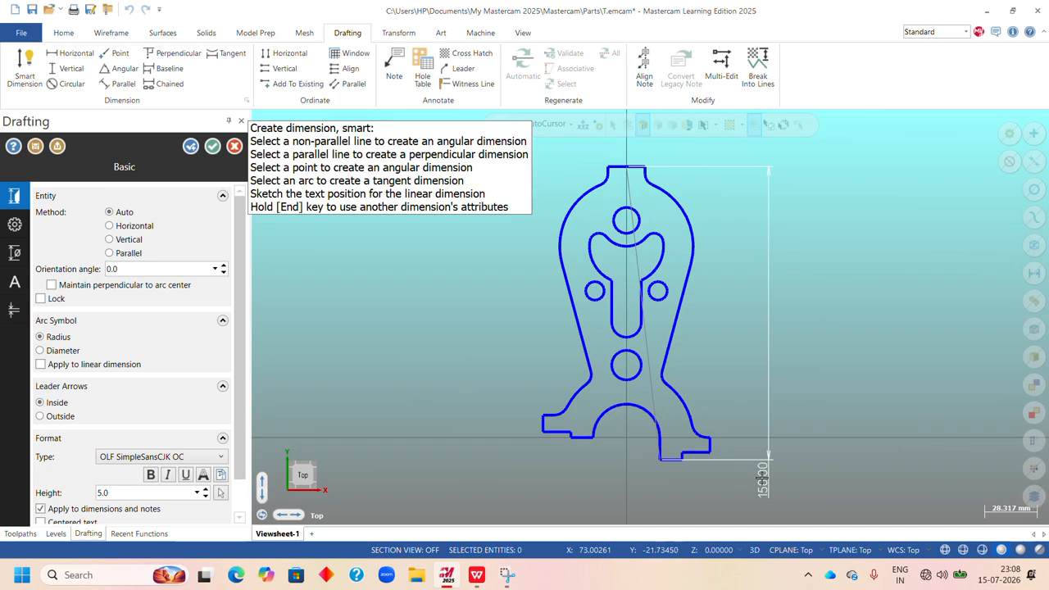
pyautogui.click(762, 478)
pyautogui.click(763, 477)
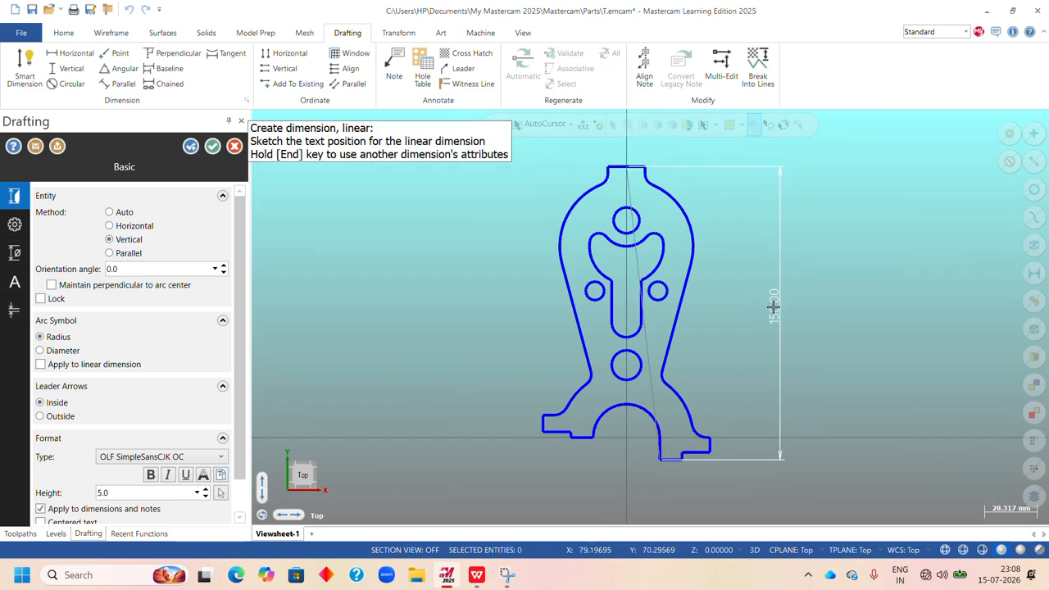
pyautogui.click(778, 316)
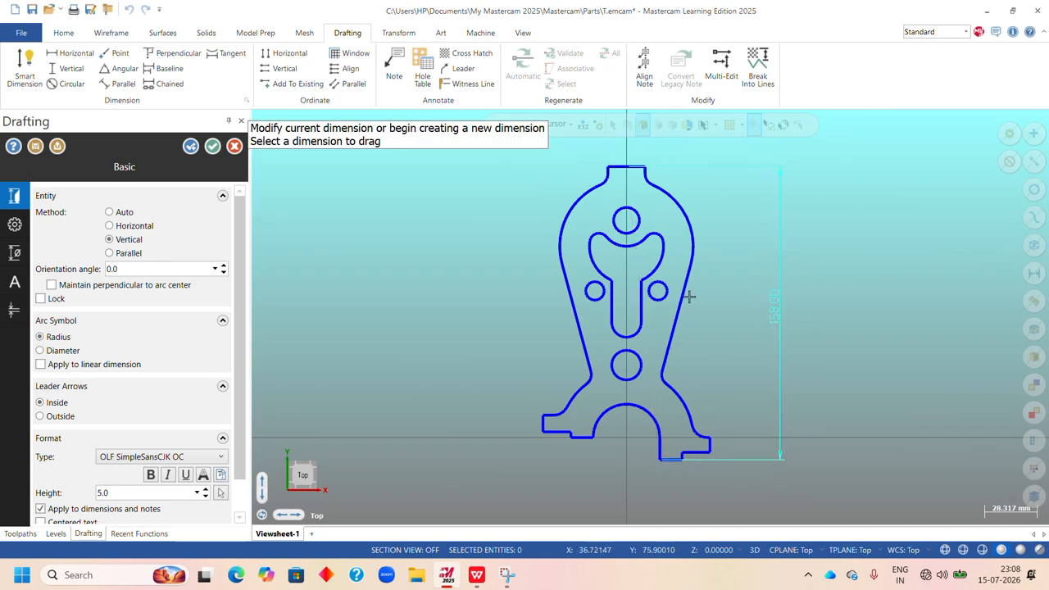
pyautogui.click(191, 147)
# Dimension the width of the boss's top edge, with the text above it.
pyautogui.scroll(5, 619, 166)
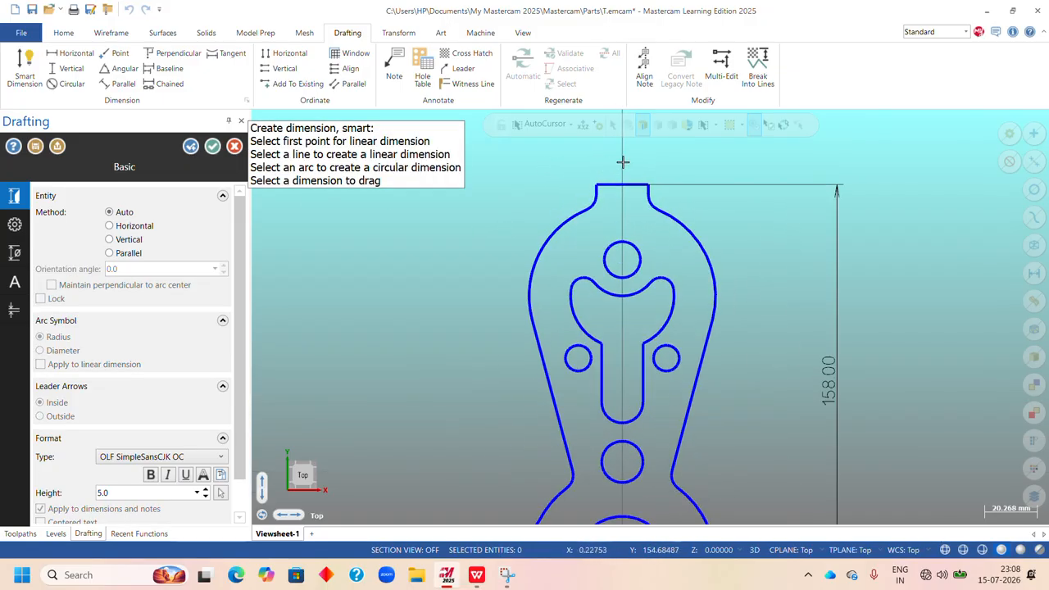
pyautogui.click(592, 202)
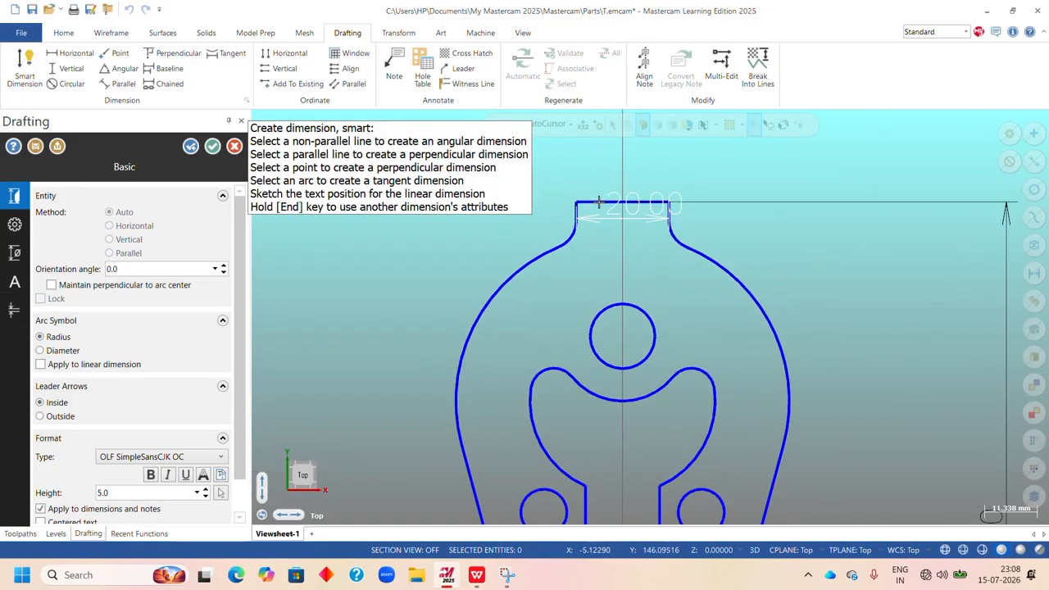
pyautogui.click(605, 163)
pyautogui.scroll(-3, 605, 164)
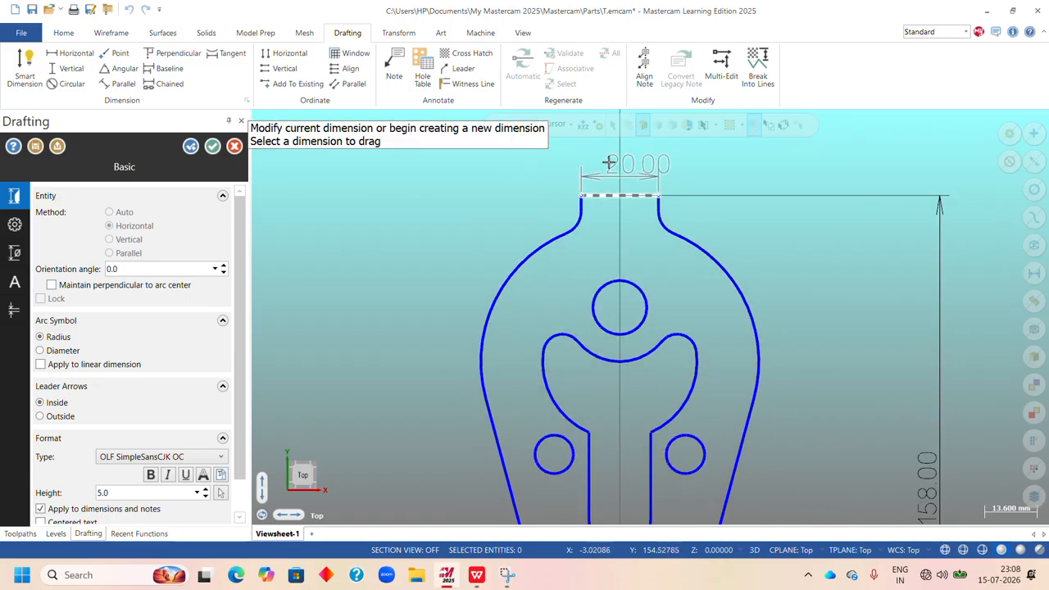
# Add radius dimensions to the boss's left fillet and the large outer arc on the left, with both texts outside the profile.
pyautogui.scroll(4, 571, 215)
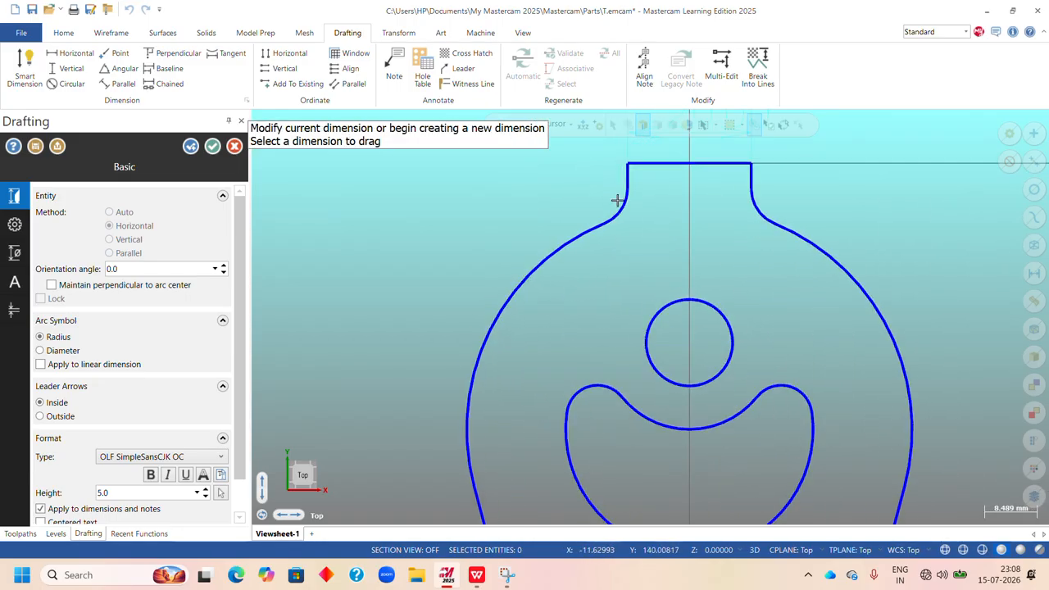
pyautogui.click(617, 214)
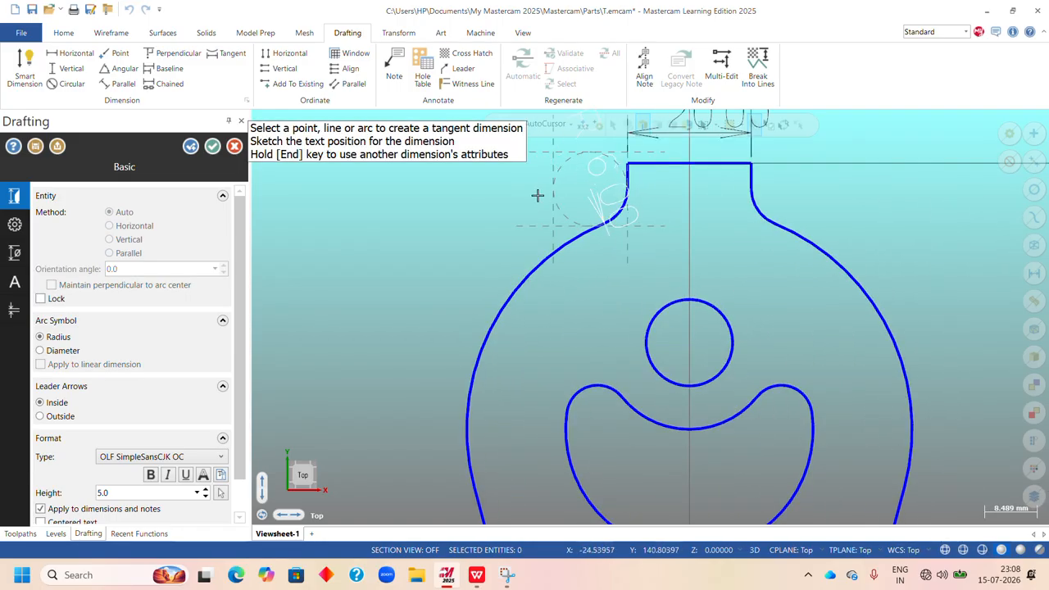
pyautogui.scroll(-2, 656, 241)
pyautogui.scroll(3, 590, 214)
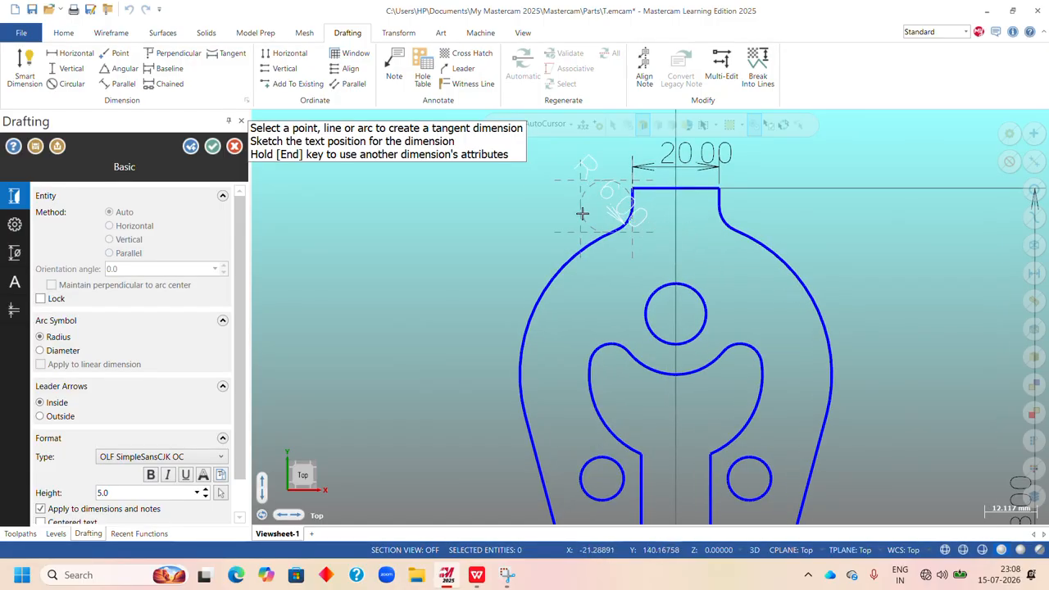
pyautogui.scroll(-3, 697, 215)
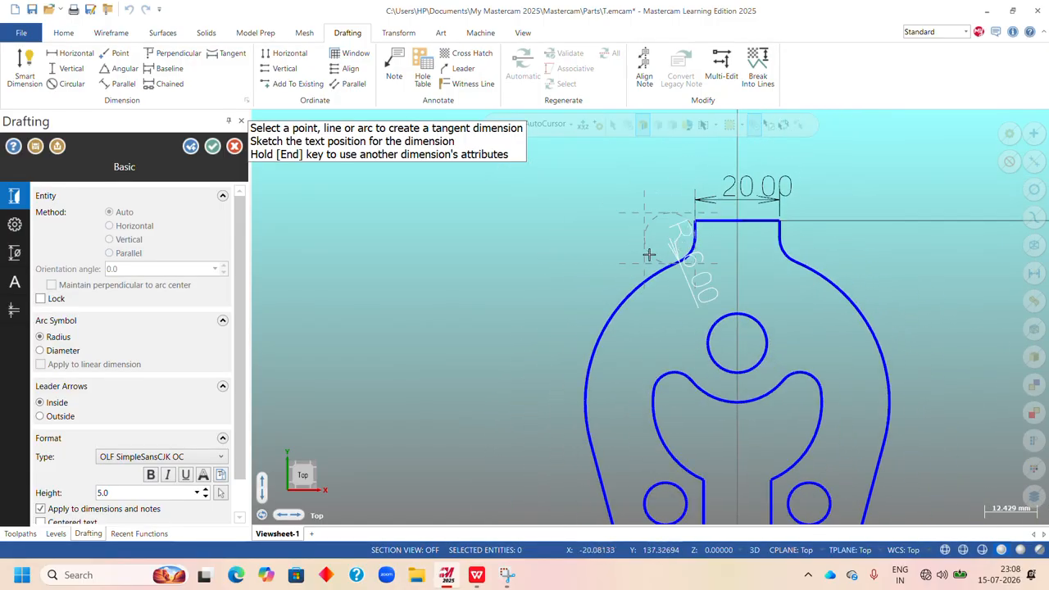
pyautogui.scroll(2, 609, 202)
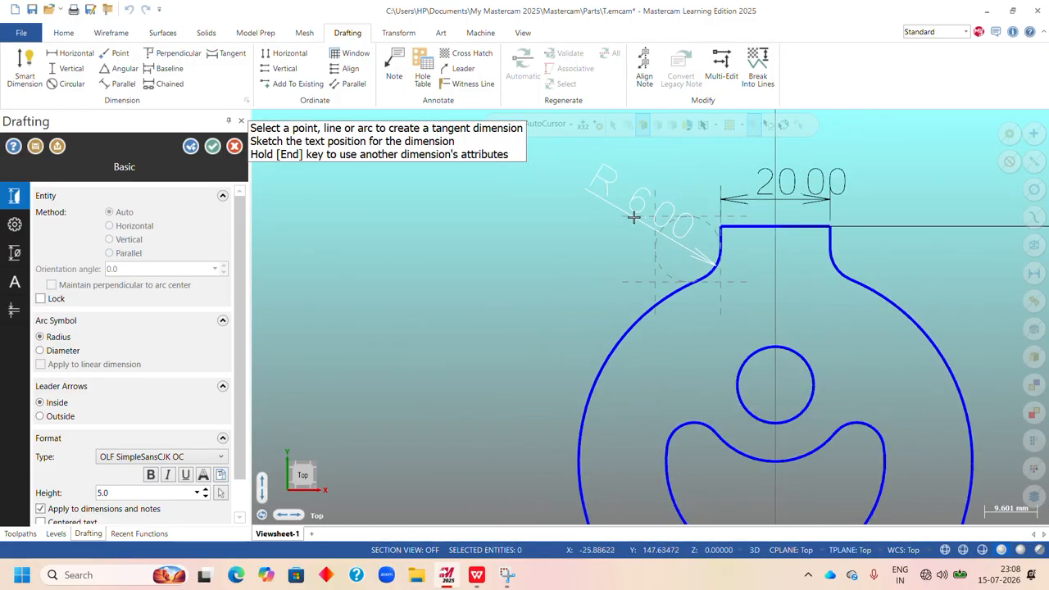
pyautogui.click(632, 216)
pyautogui.scroll(-3, 555, 192)
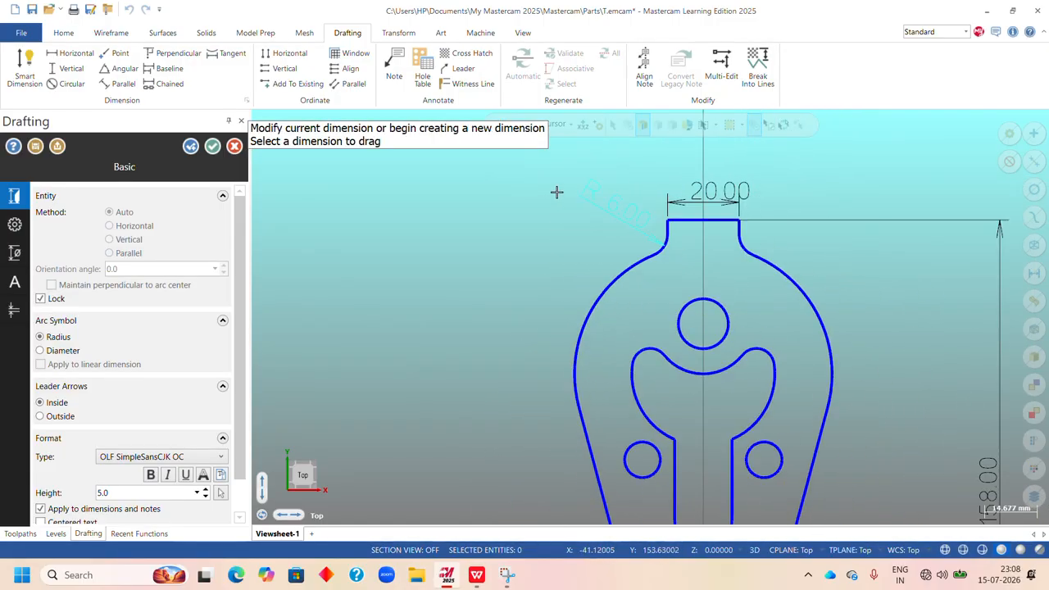
pyautogui.click(607, 268)
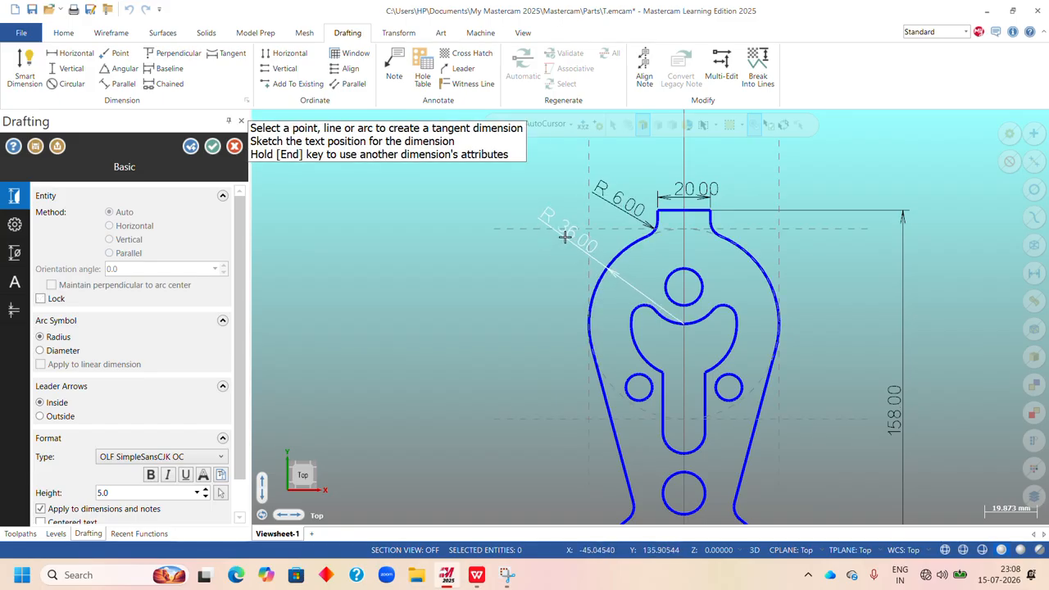
pyautogui.click(568, 237)
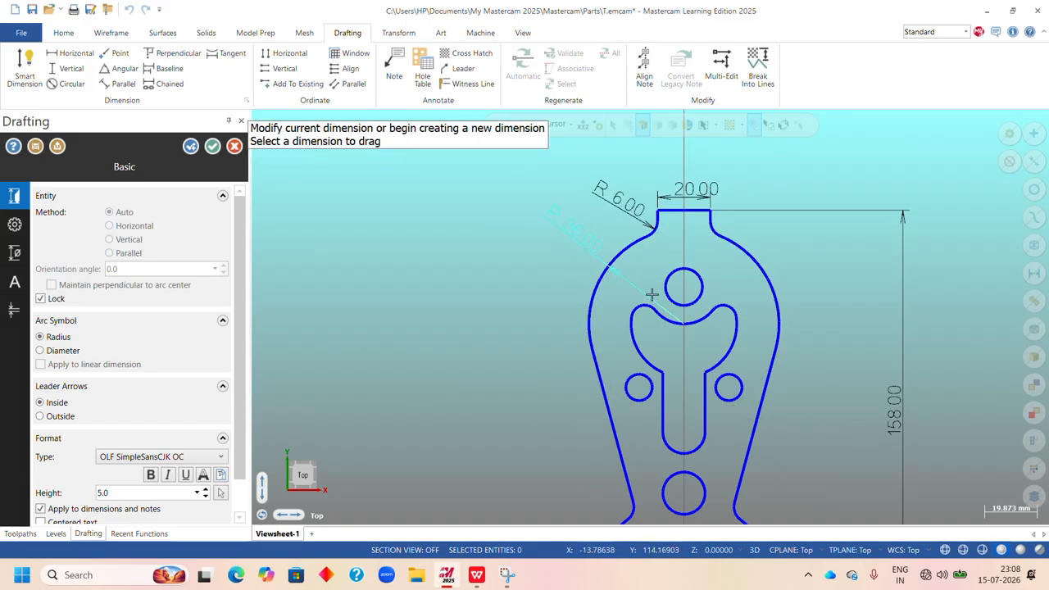
# Dimension the diameter of the upper hole and the radius of the concave arc directly below it.
pyautogui.click(698, 273)
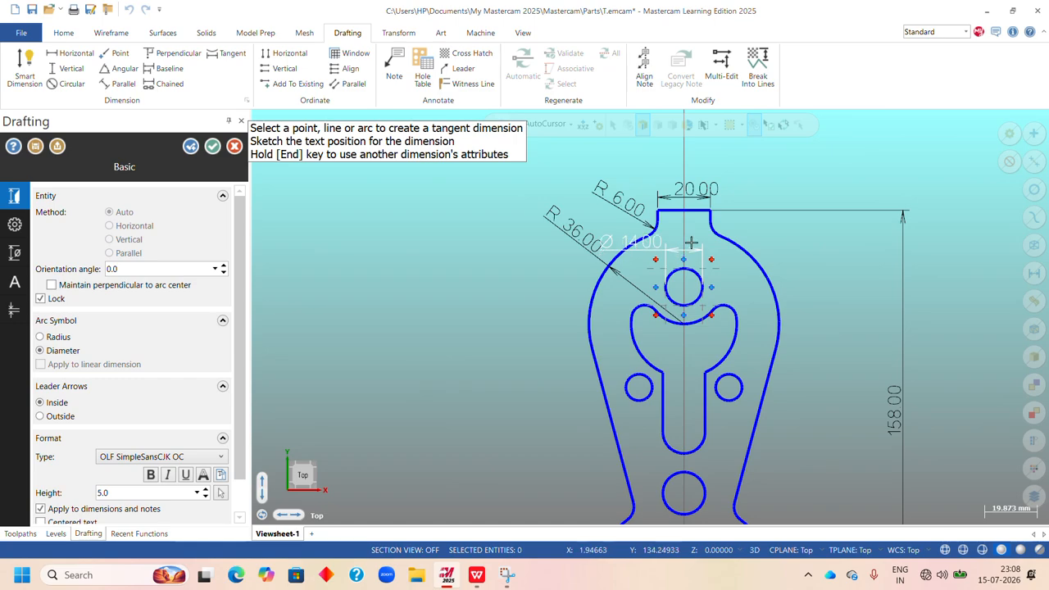
pyautogui.click(697, 238)
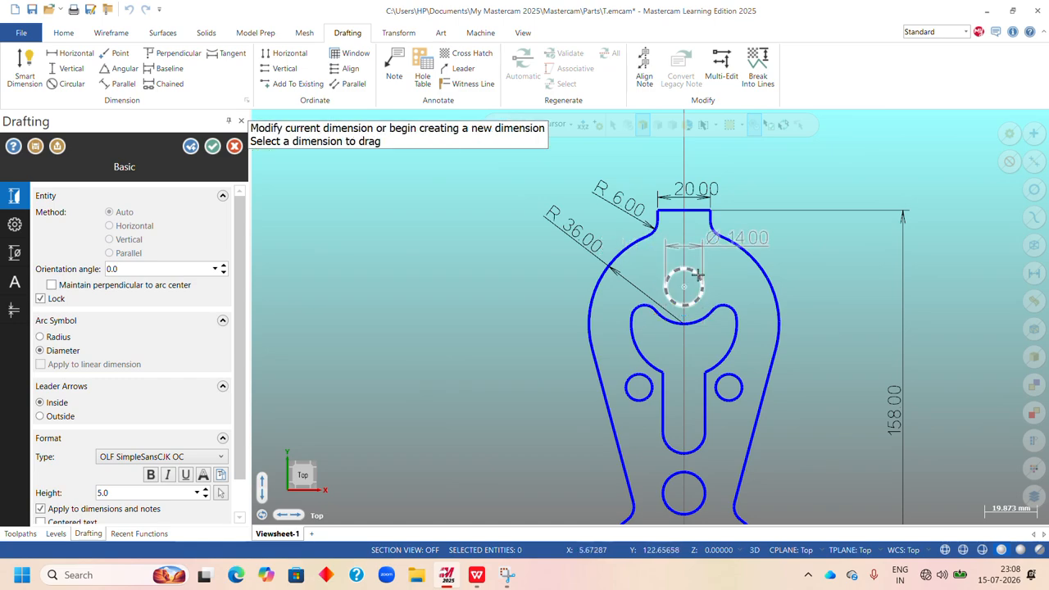
pyautogui.click(702, 317)
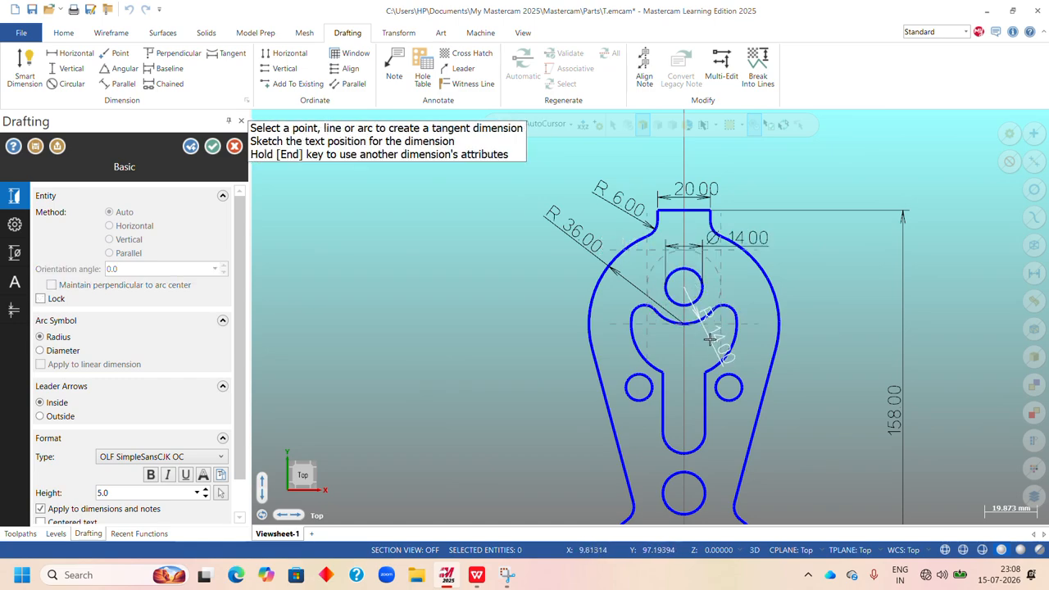
pyautogui.click(715, 332)
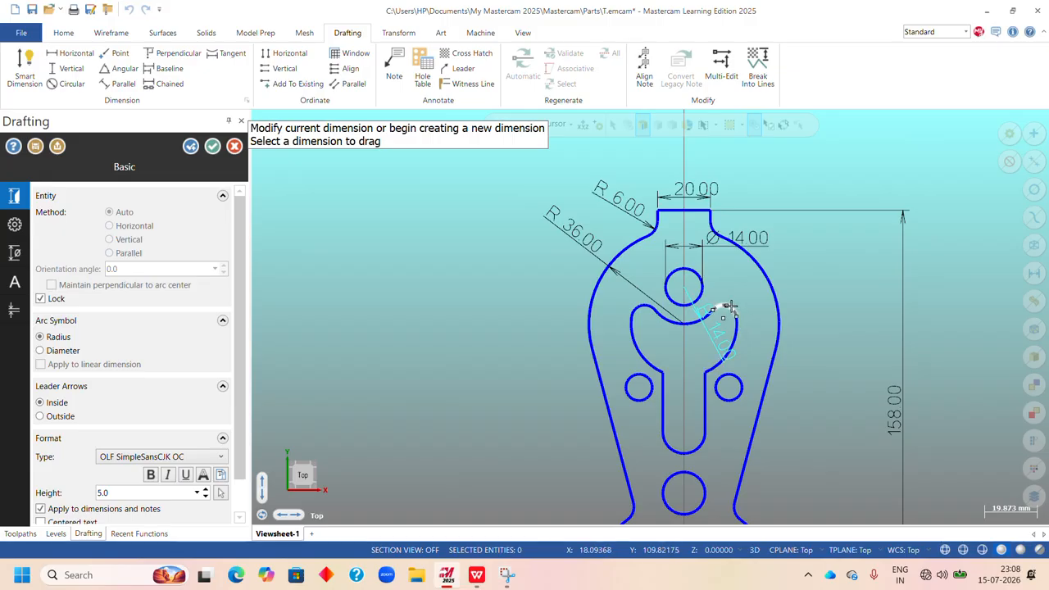
pyautogui.click(740, 300)
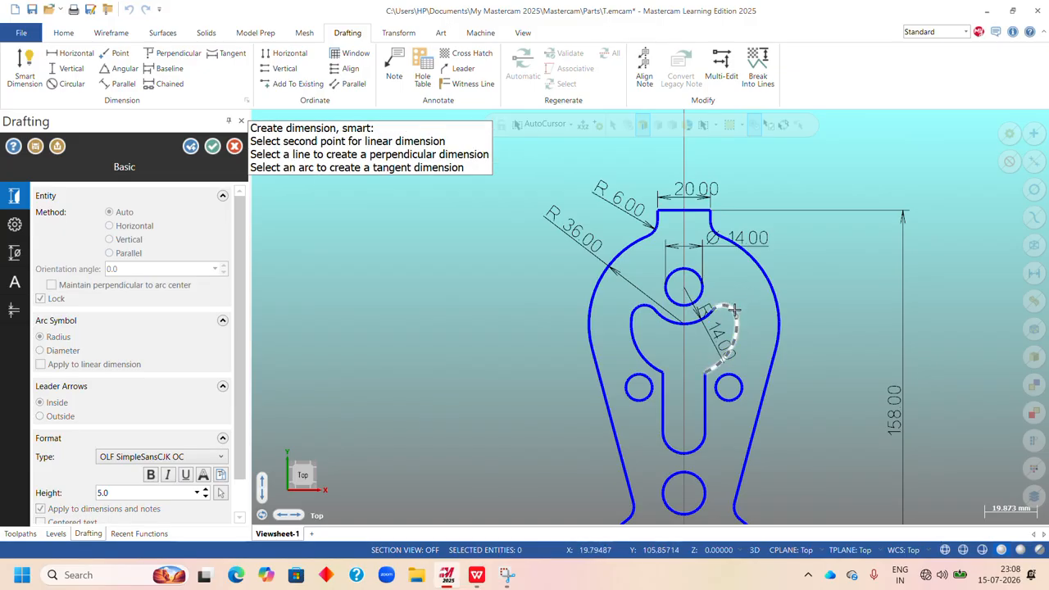
pyautogui.click(737, 313)
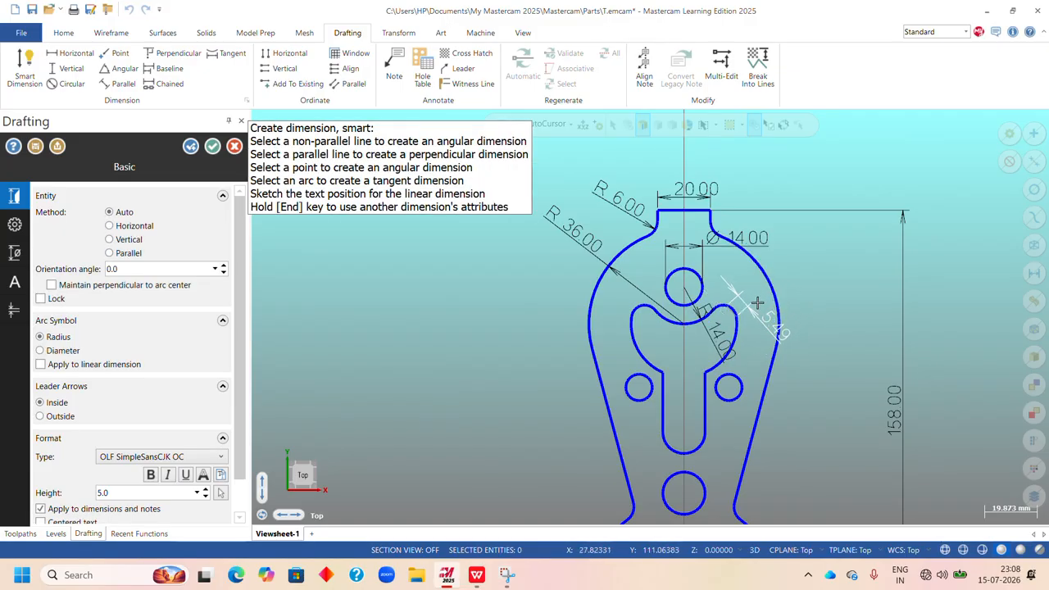
pyautogui.press('Escape')
# Dimension the radius of the inner pocket's upper right rounded corner, with the text outward to the upper right.
pyautogui.scroll(3, 732, 308)
pyautogui.scroll(-1, 732, 309)
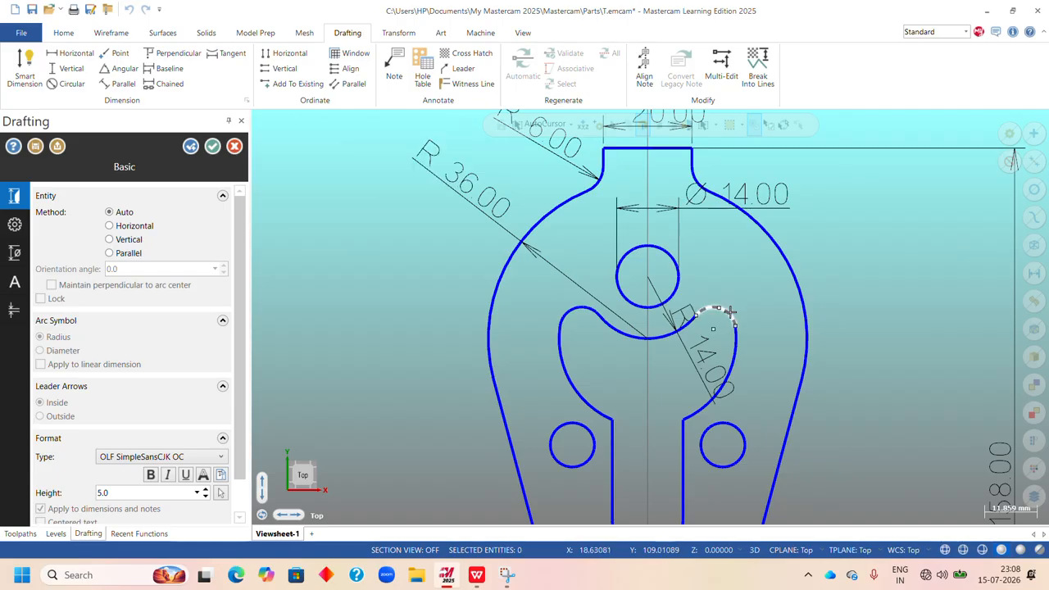
pyautogui.click(733, 312)
pyautogui.click(781, 296)
# Dimension the diameter of the small left hole, with the text outside the profile to the upper left.
pyautogui.scroll(-3, 781, 295)
pyautogui.scroll(2, 770, 393)
pyautogui.scroll(-1, 749, 426)
pyautogui.click(623, 409)
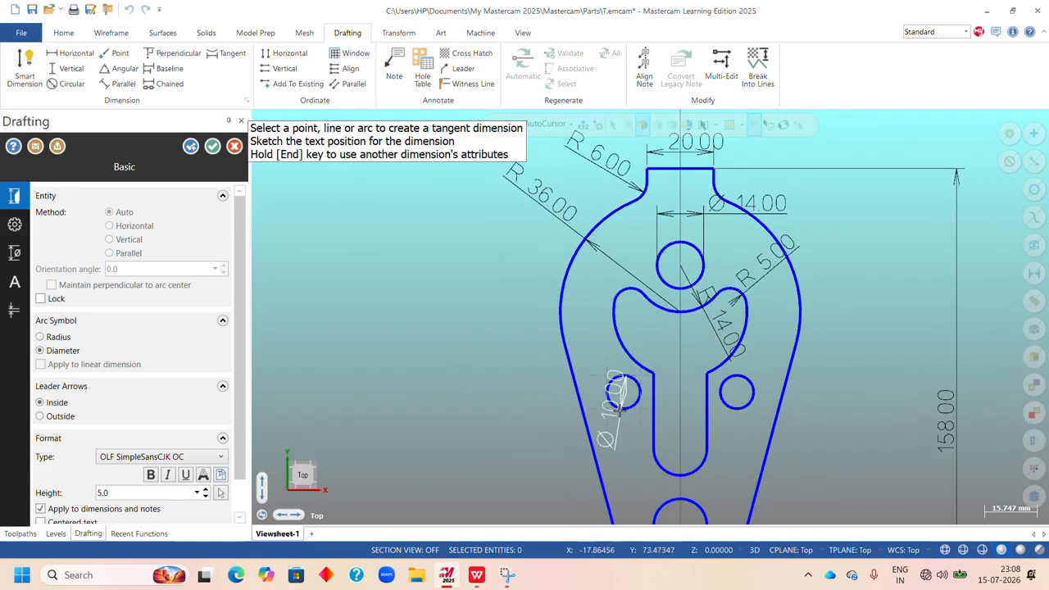
pyautogui.click(503, 319)
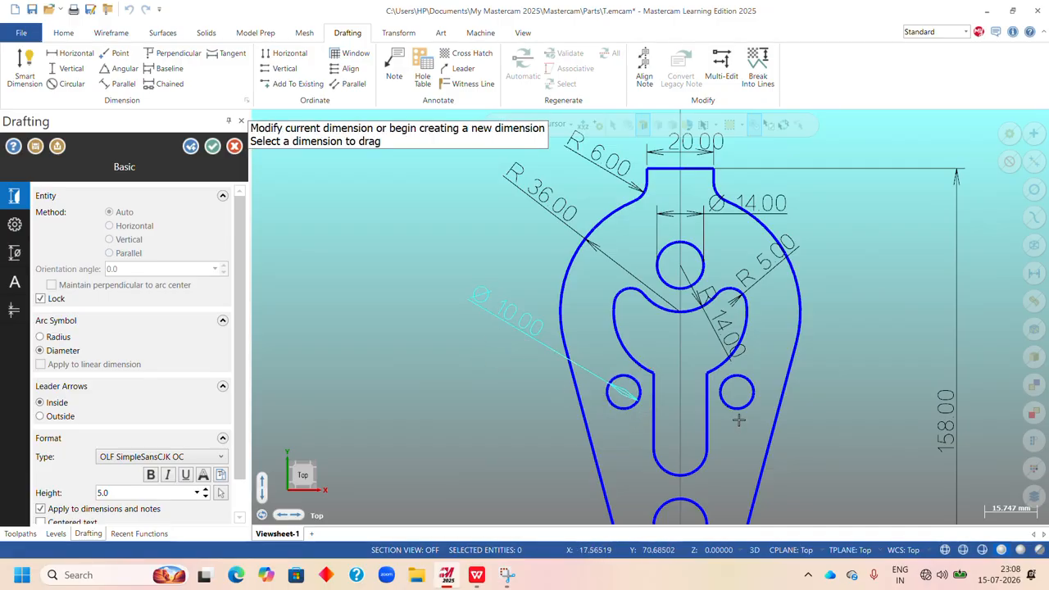
pyautogui.scroll(-4, 518, 298)
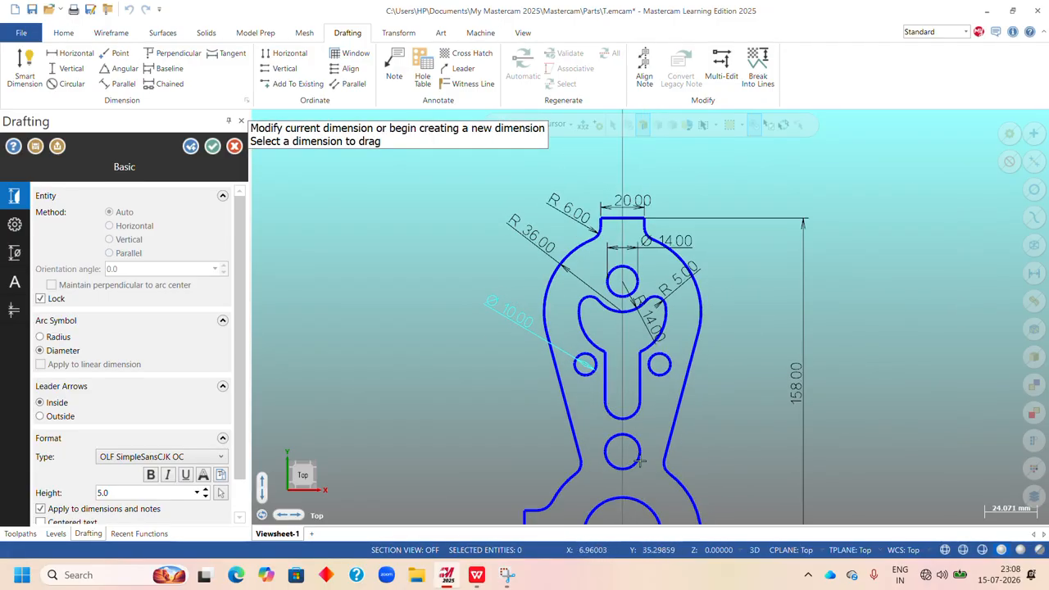
# Add a circular radius dimension to the rounded lower end of the inner slot, with the text to the lower left.
pyautogui.scroll(5, 696, 437)
pyautogui.click(552, 395)
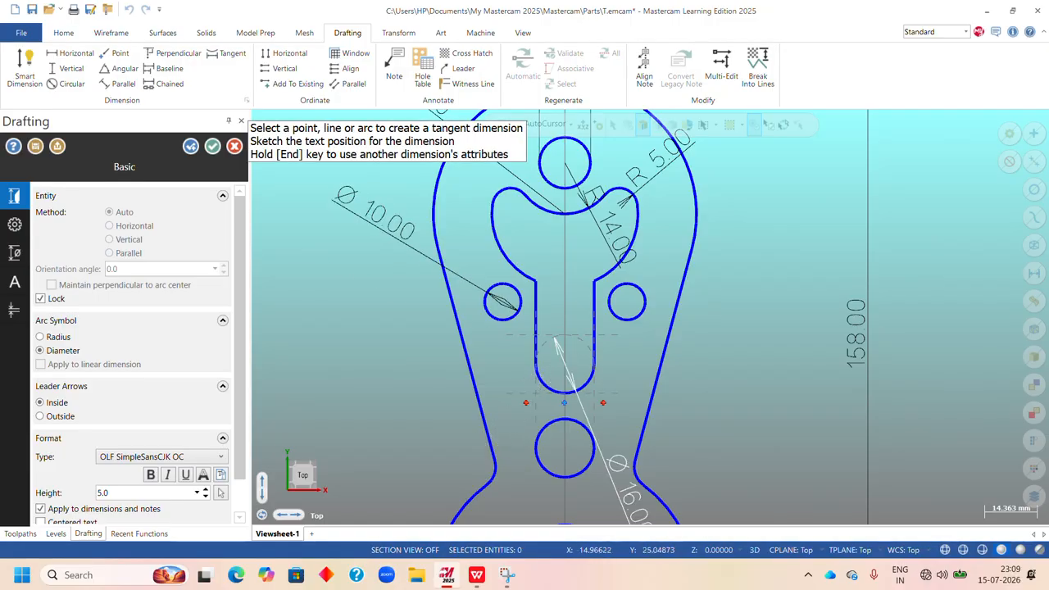
pyautogui.click(73, 84)
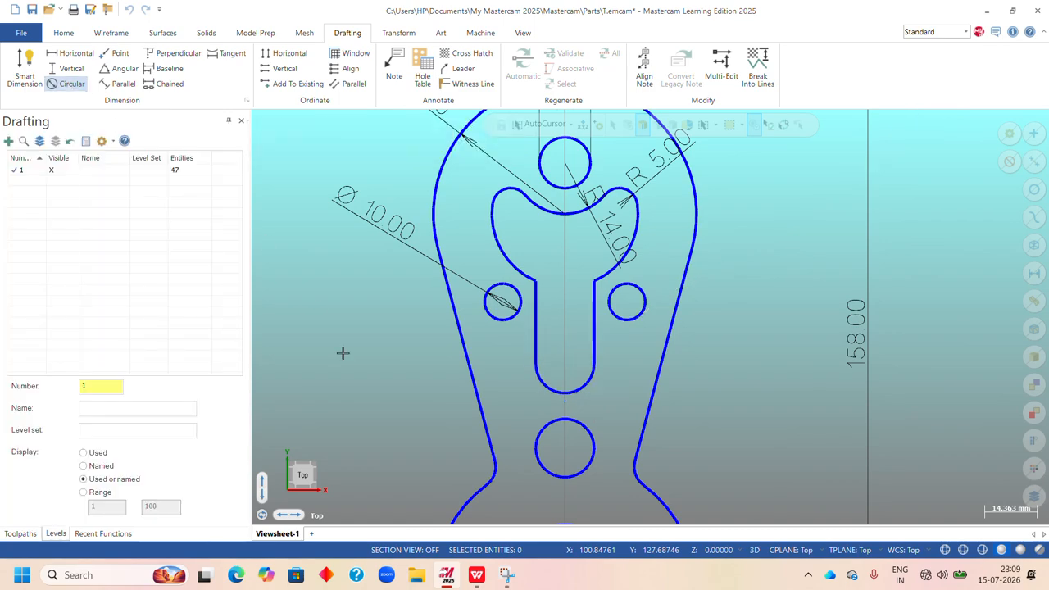
pyautogui.click(548, 390)
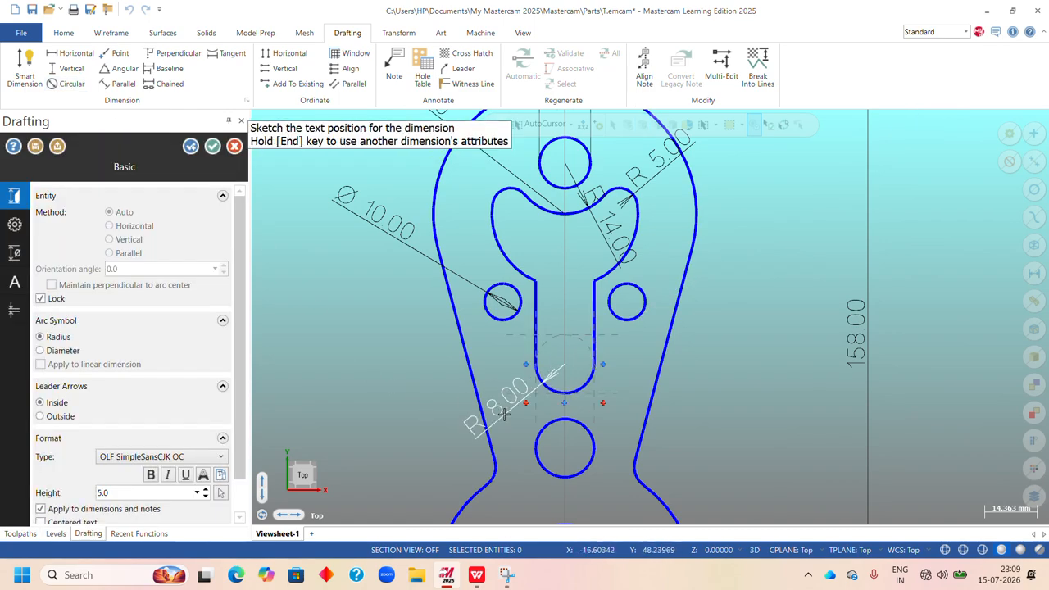
pyautogui.click(482, 409)
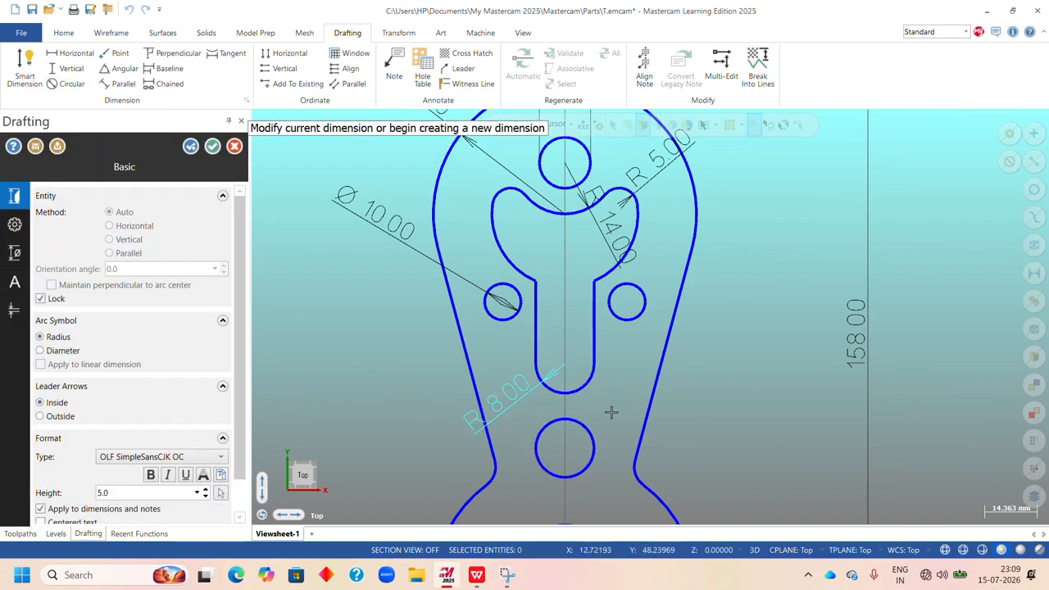
# Dimension the diameter of the lower hole beneath the slot, with the text to the upper right.
pyautogui.scroll(-1, 611, 412)
pyautogui.scroll(-1, 614, 378)
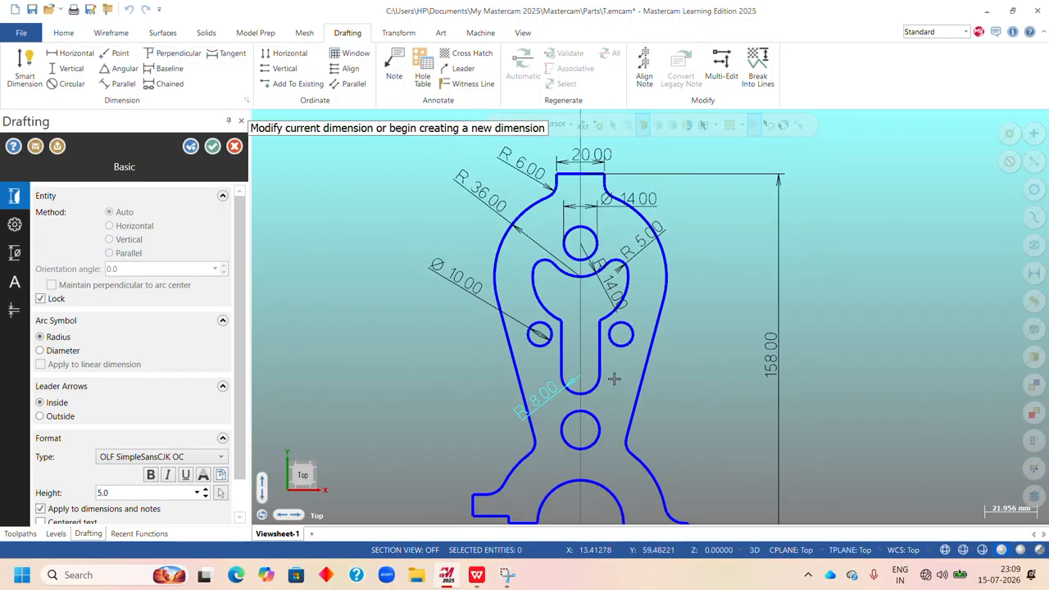
pyautogui.click(599, 421)
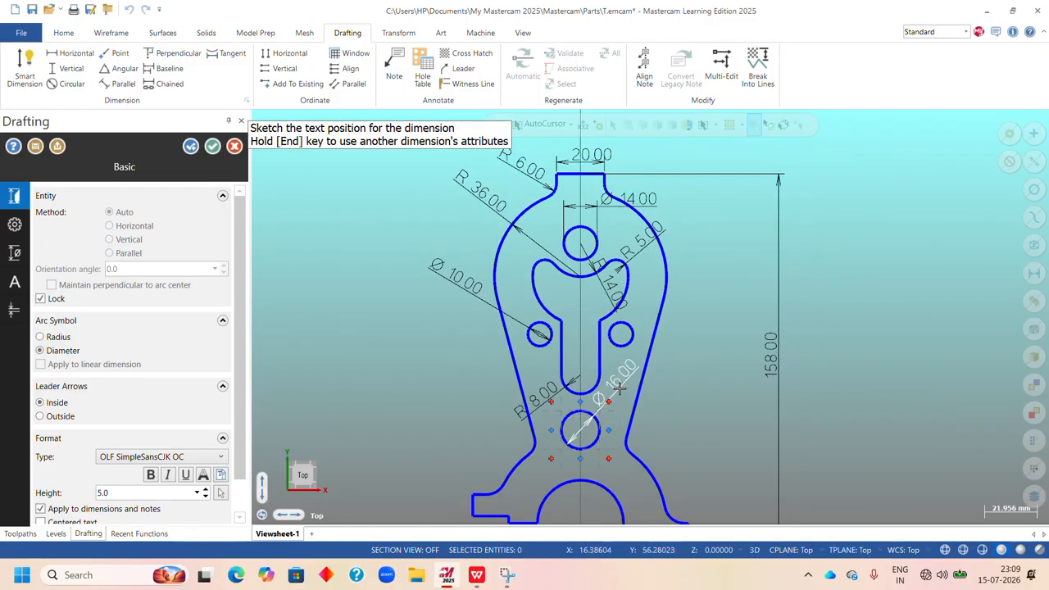
pyautogui.click(620, 388)
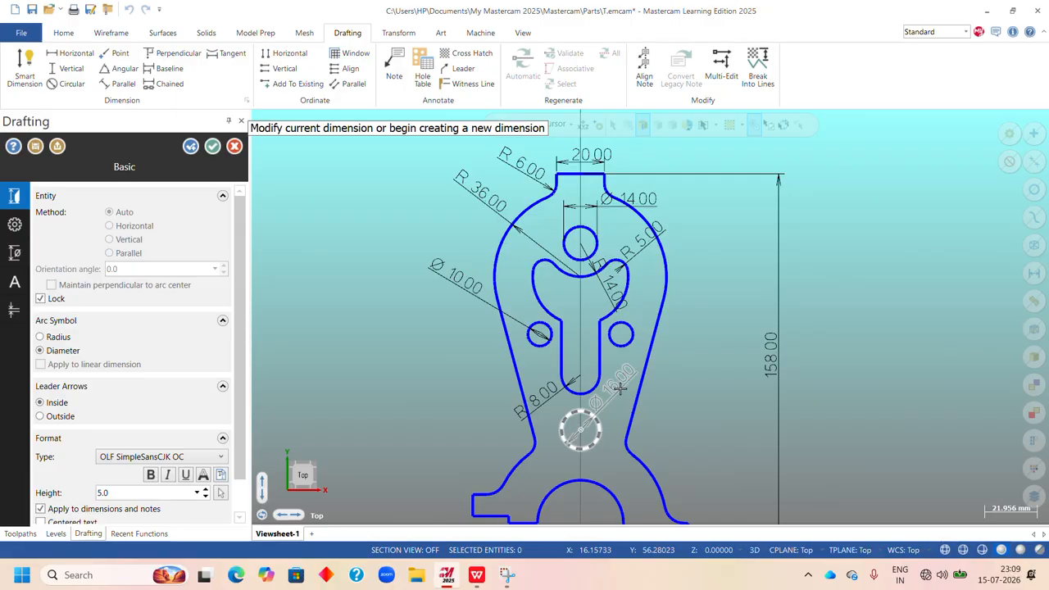
# Dimension the radius of the semicircular cutout at the base, with the leader pointing to the arc's upper left.
pyautogui.scroll(-2, 635, 389)
pyautogui.scroll(2, 656, 393)
pyautogui.scroll(-2, 680, 391)
pyautogui.scroll(2, 666, 439)
pyautogui.scroll(-2, 683, 337)
pyautogui.scroll(3, 683, 334)
pyautogui.scroll(-1, 752, 390)
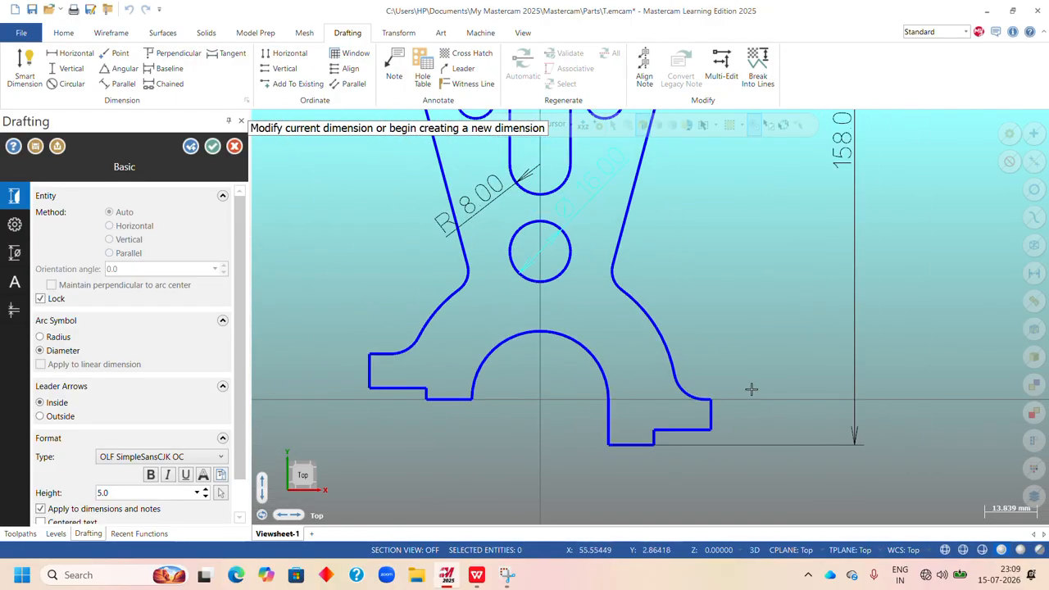
pyautogui.scroll(1, 467, 414)
pyautogui.scroll(-2, 467, 414)
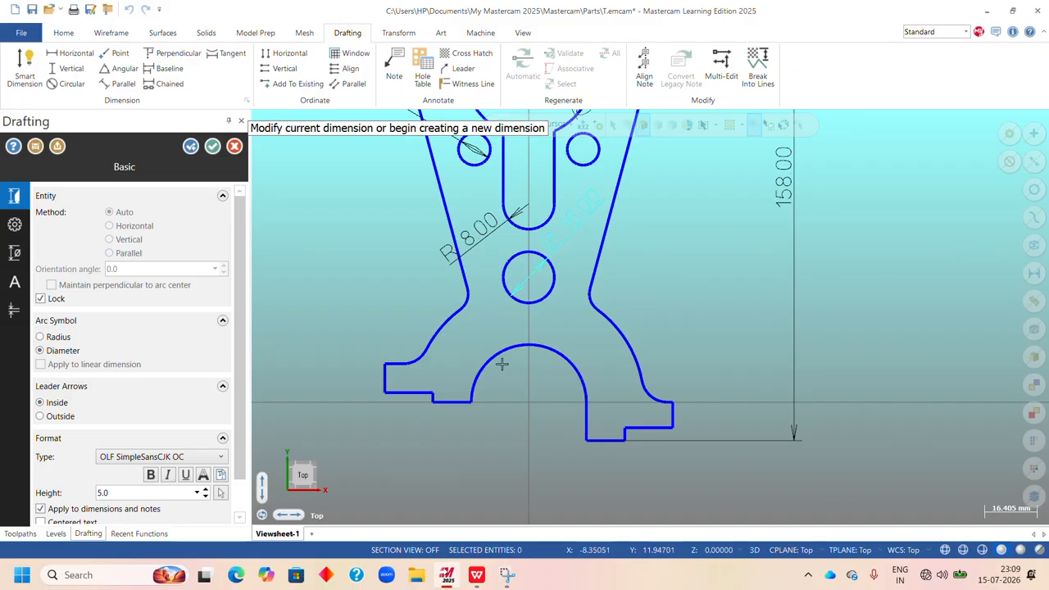
pyautogui.click(505, 365)
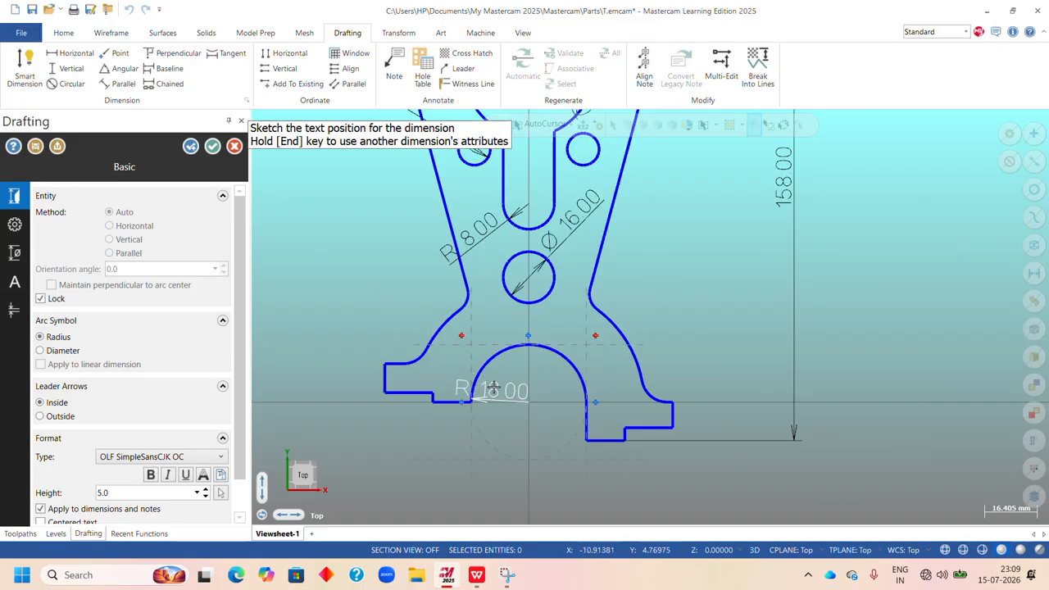
pyautogui.press('l')
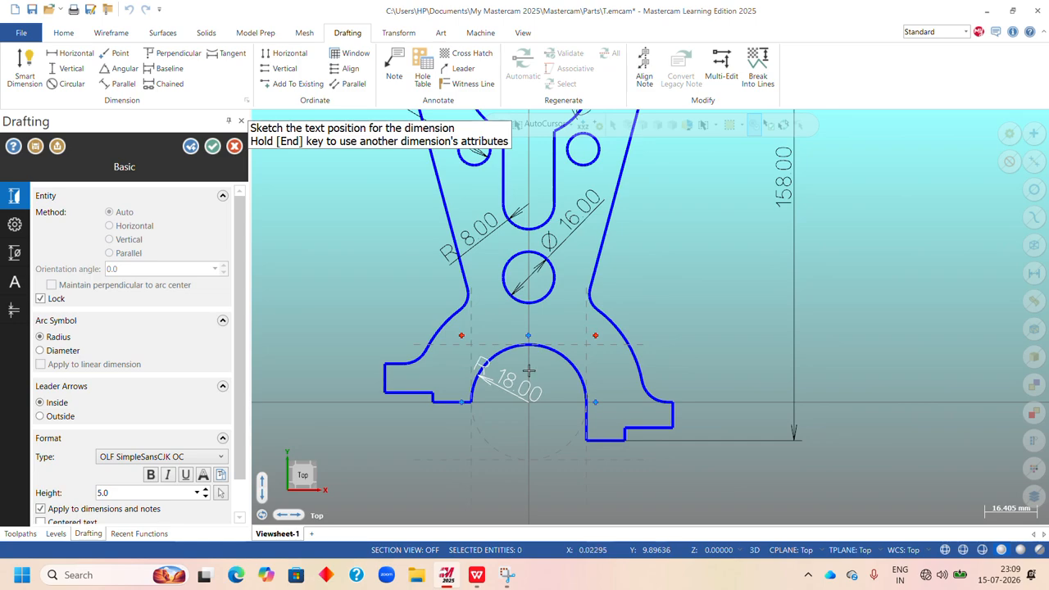
pyautogui.click(531, 371)
# Dimension the radius of the right outer arc above the foot with the text inside the profile, and finish circular dimensioning.
pyautogui.click(621, 335)
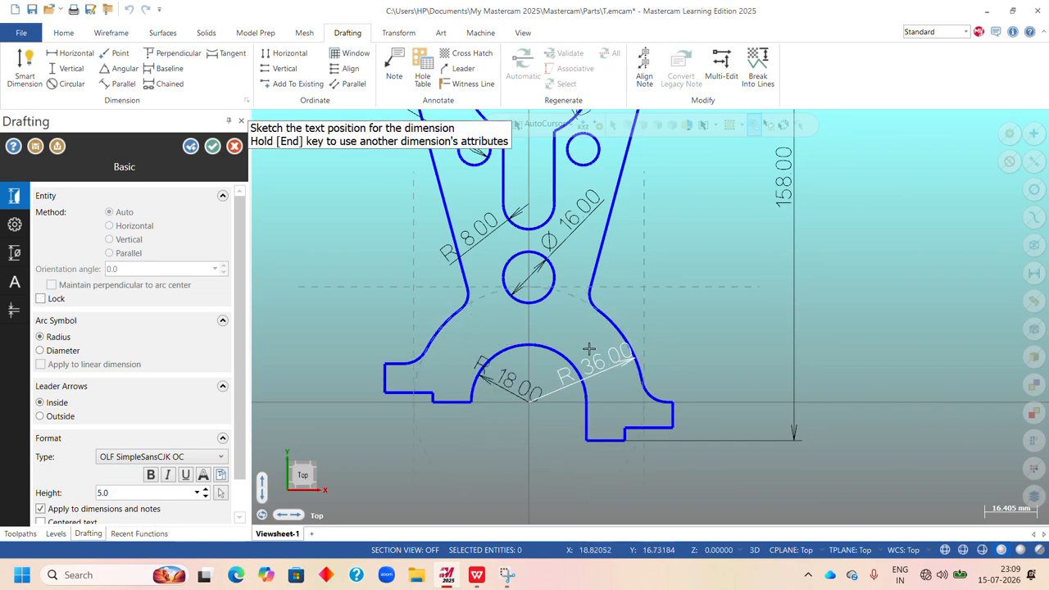
pyautogui.click(570, 344)
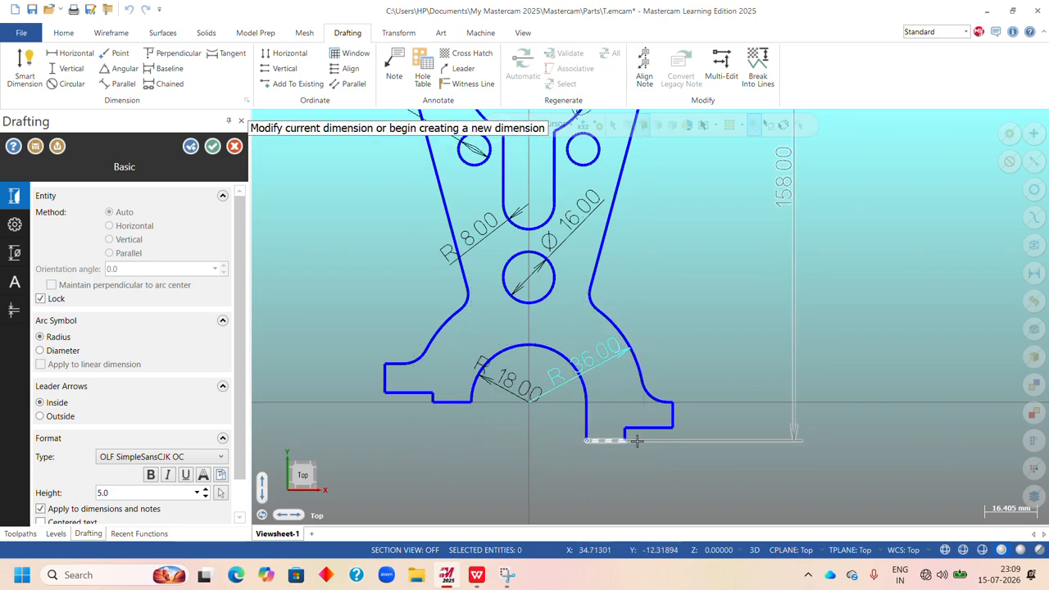
pyautogui.scroll(-3, 525, 368)
pyautogui.scroll(3, 468, 440)
pyautogui.scroll(6, 559, 405)
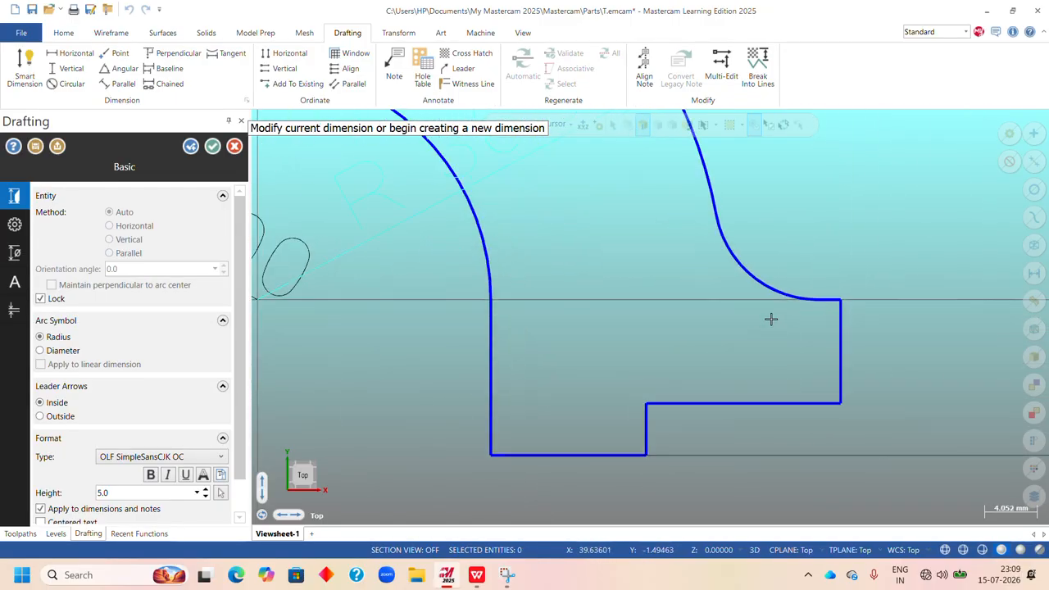
pyautogui.scroll(-2, 828, 328)
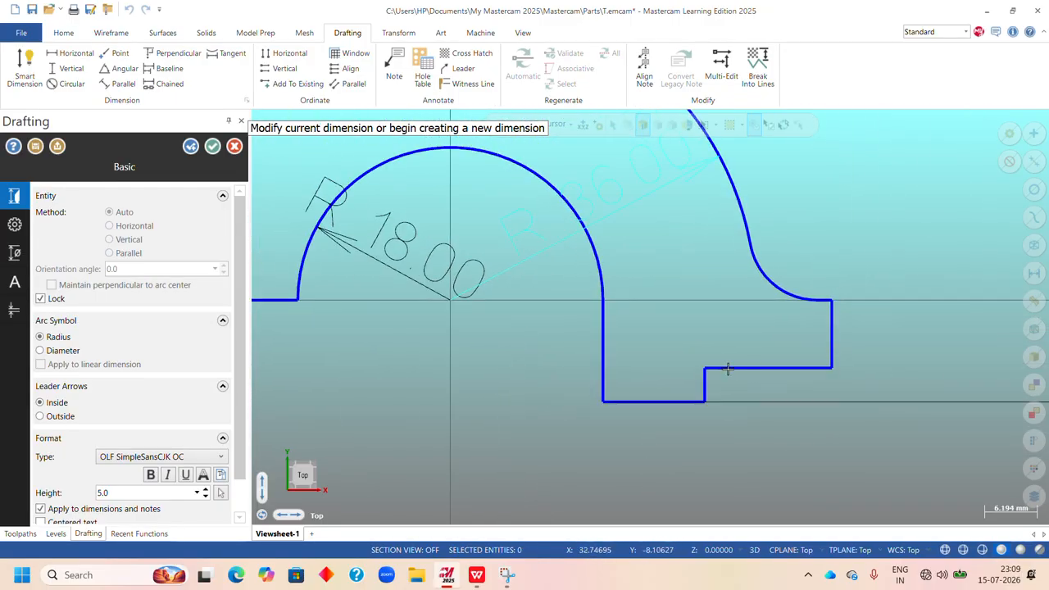
pyautogui.scroll(-2, 636, 363)
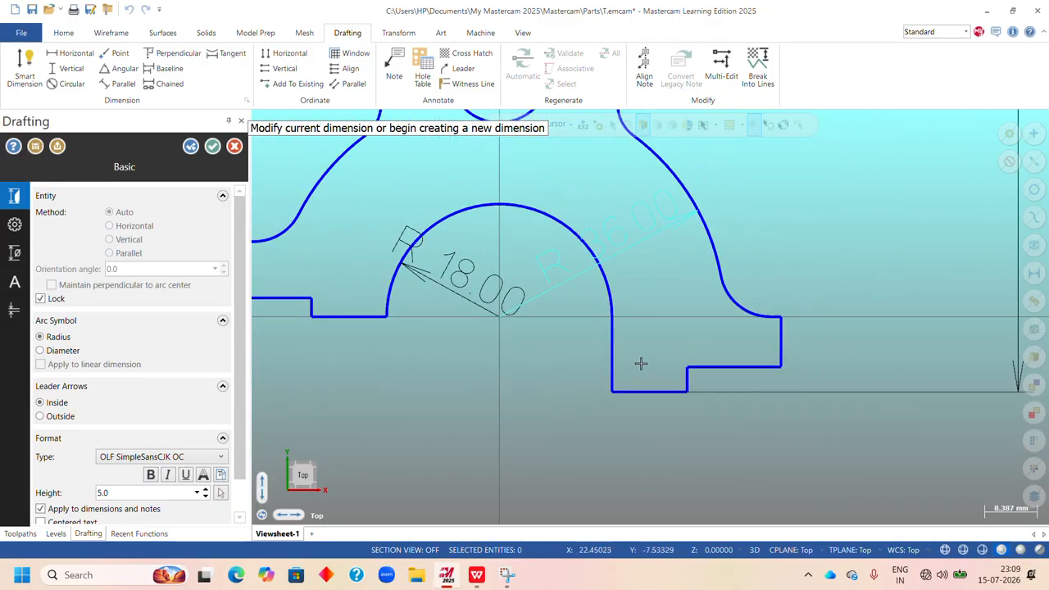
pyautogui.click(191, 149)
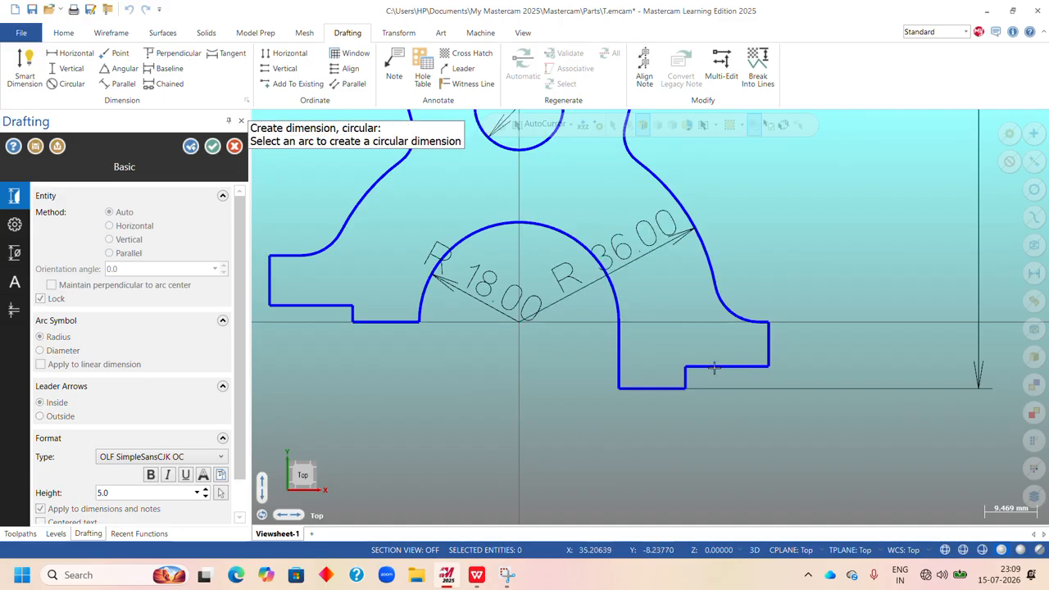
pyautogui.scroll(-1, 872, 443)
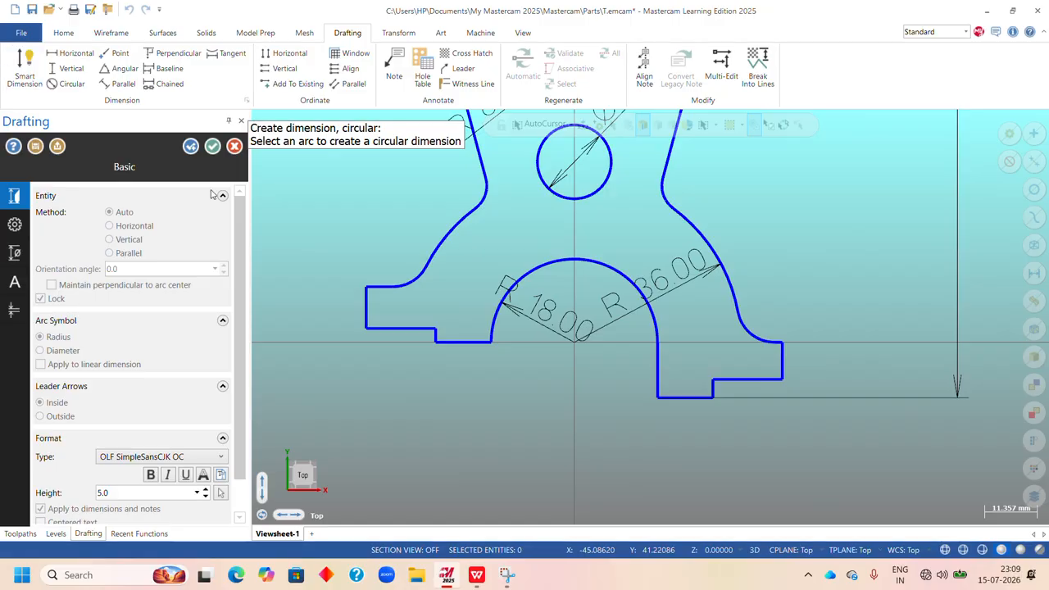
pyautogui.click(212, 146)
pyautogui.click(22, 575)
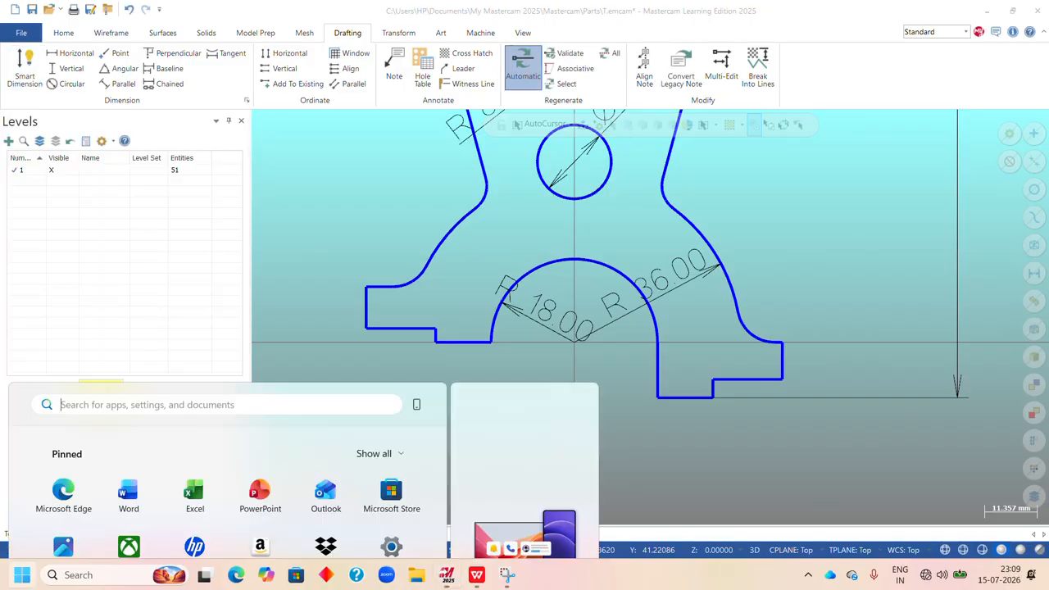
pyautogui.click(811, 309)
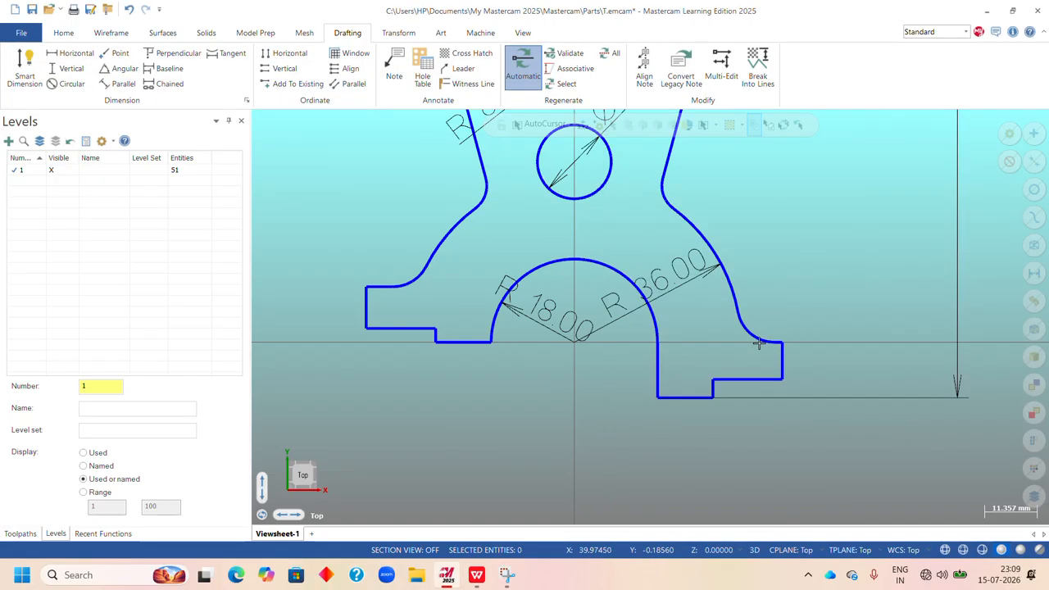
pyautogui.click(738, 380)
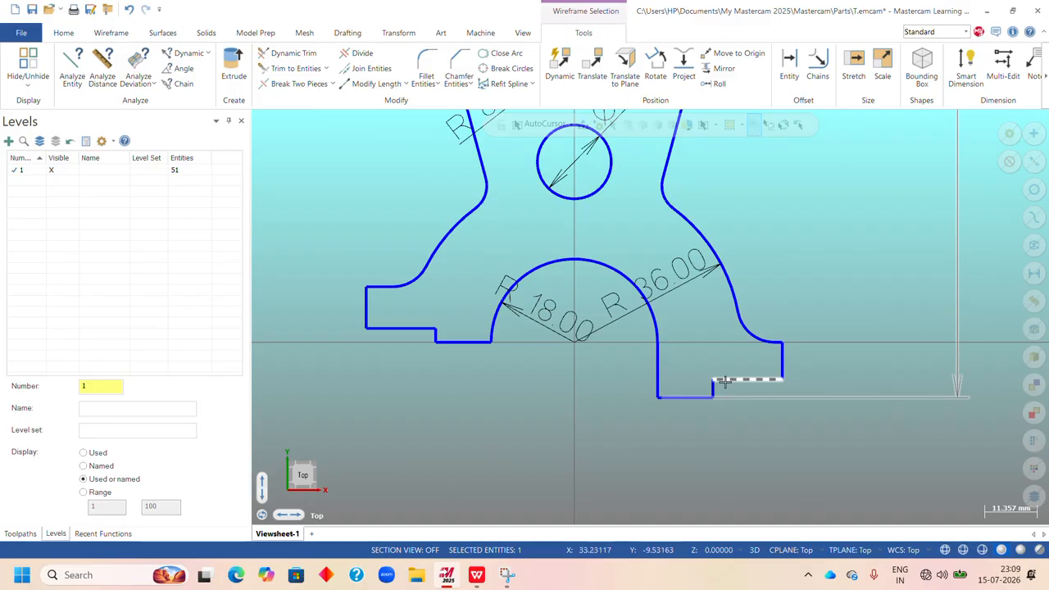
pyautogui.press('Escape')
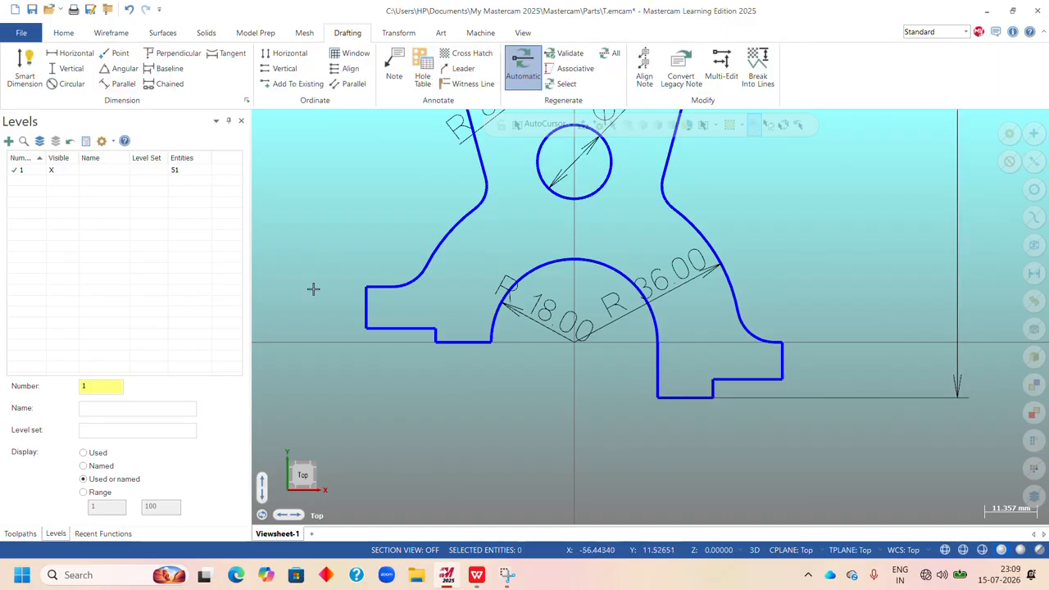
# Add a horizontal smart dimension to the right foot's stepped lower edge, with the text below the profile.
pyautogui.click(26, 74)
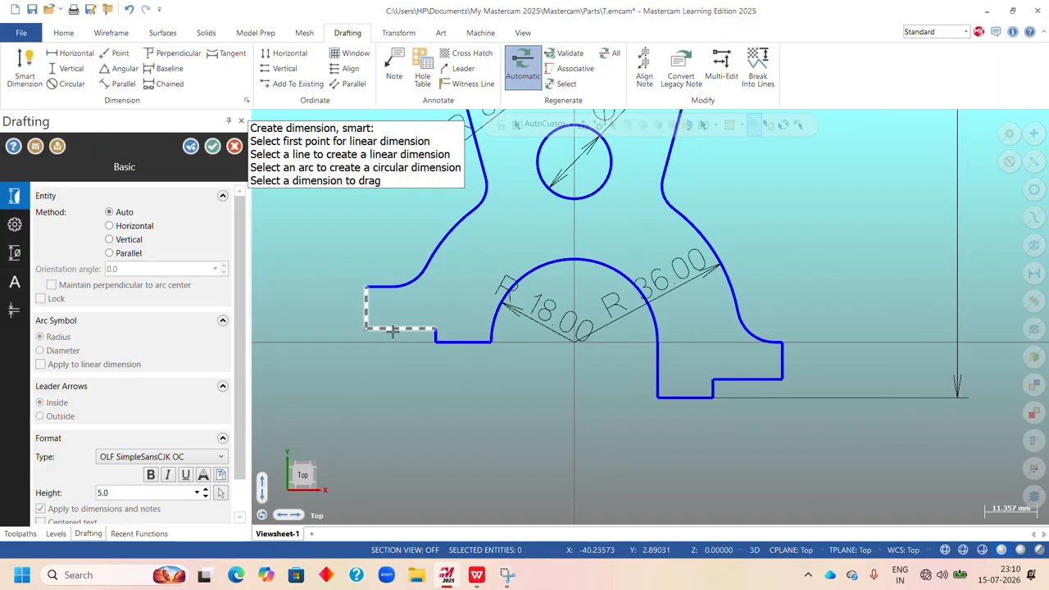
pyautogui.click(732, 380)
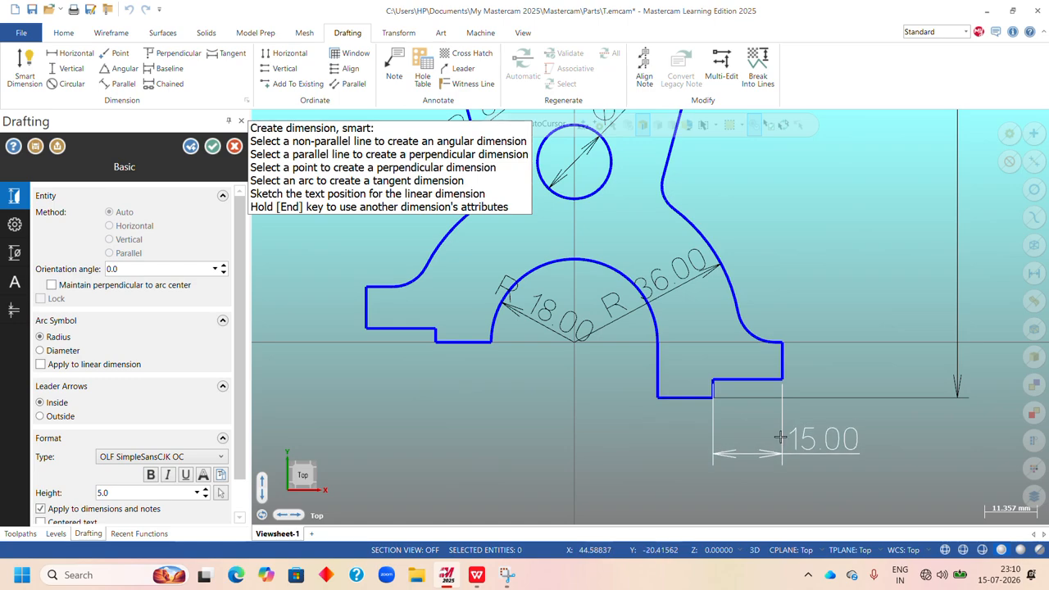
pyautogui.click(771, 429)
# Dimension the right foot's overall height from its upper outer corner to the bottom step corner, placed outside the profile.
pyautogui.scroll(2, 710, 403)
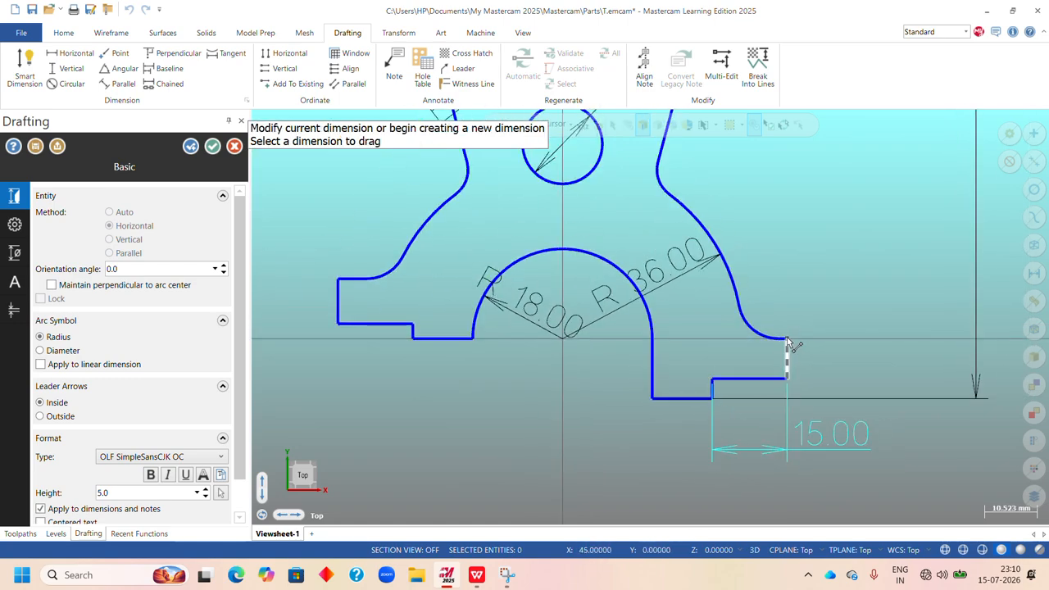
pyautogui.click(788, 339)
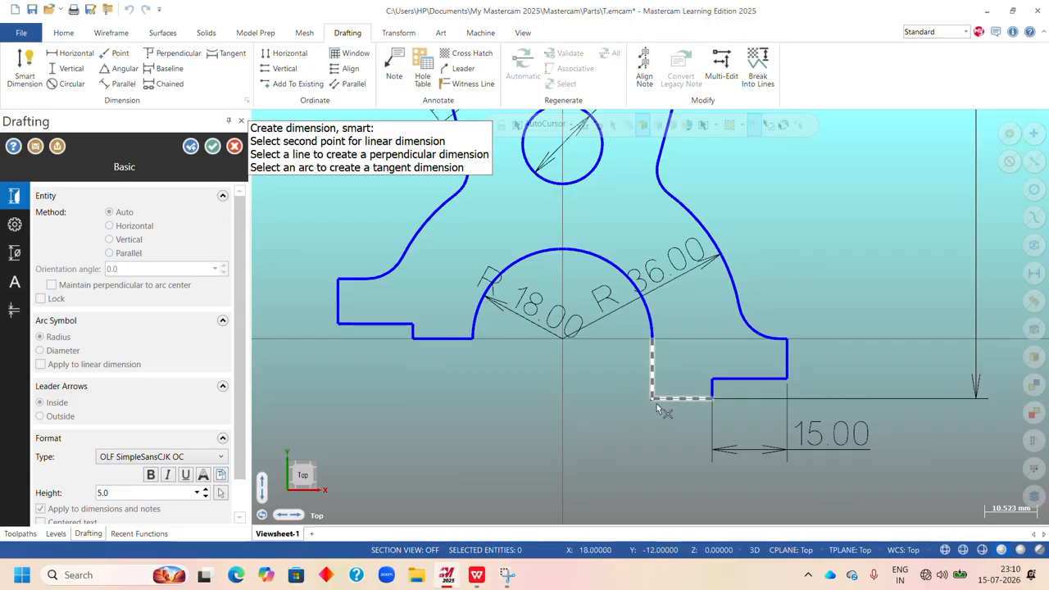
pyautogui.click(713, 398)
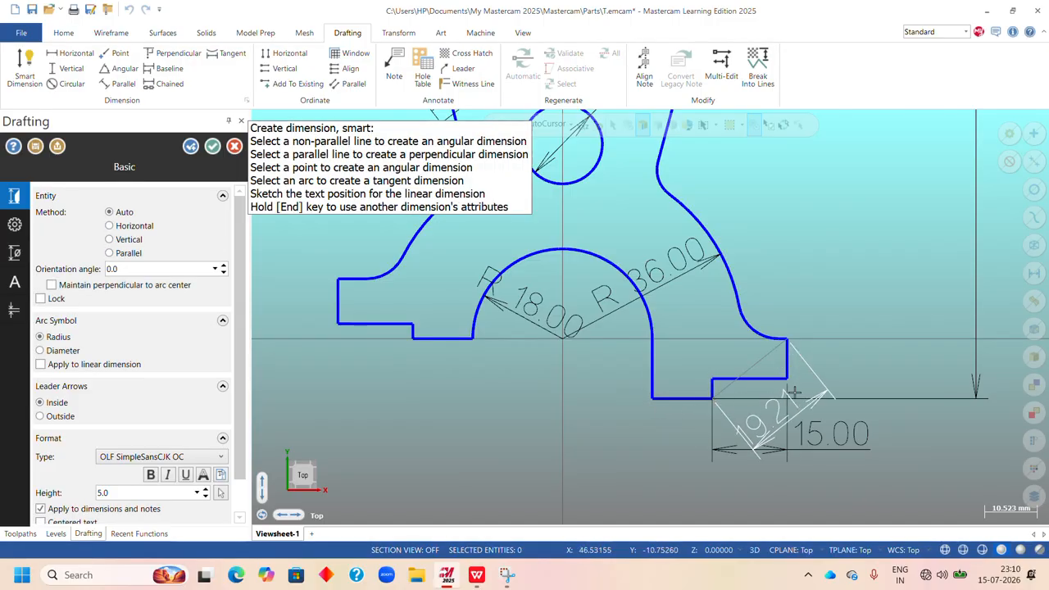
pyautogui.click(840, 351)
# Dimension the height of the small vertical step under the right foot, placed between the foot and its overall height dimension.
pyautogui.scroll(4, 722, 399)
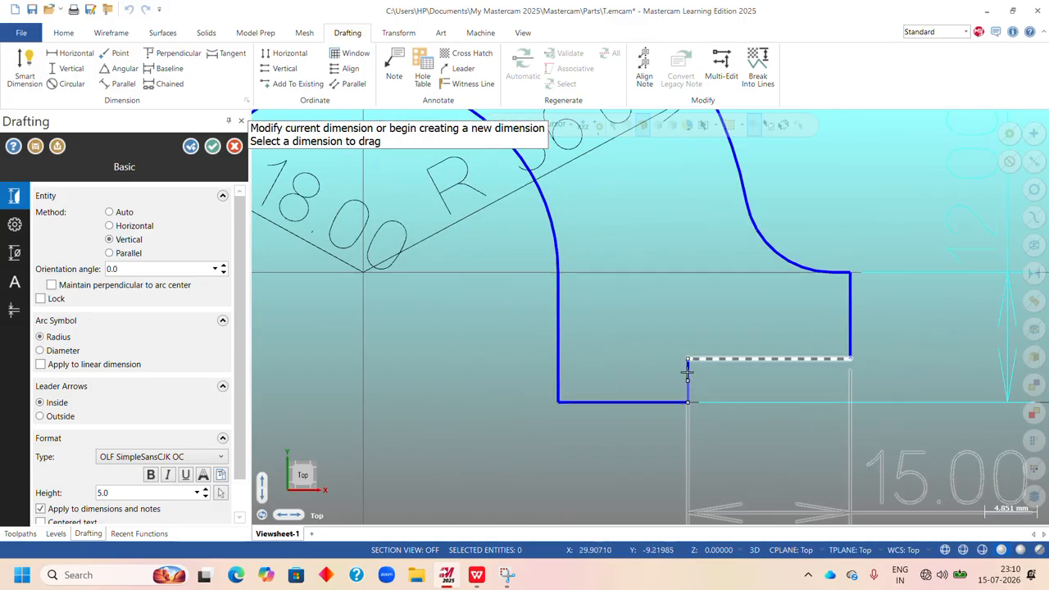
pyautogui.scroll(5, 687, 373)
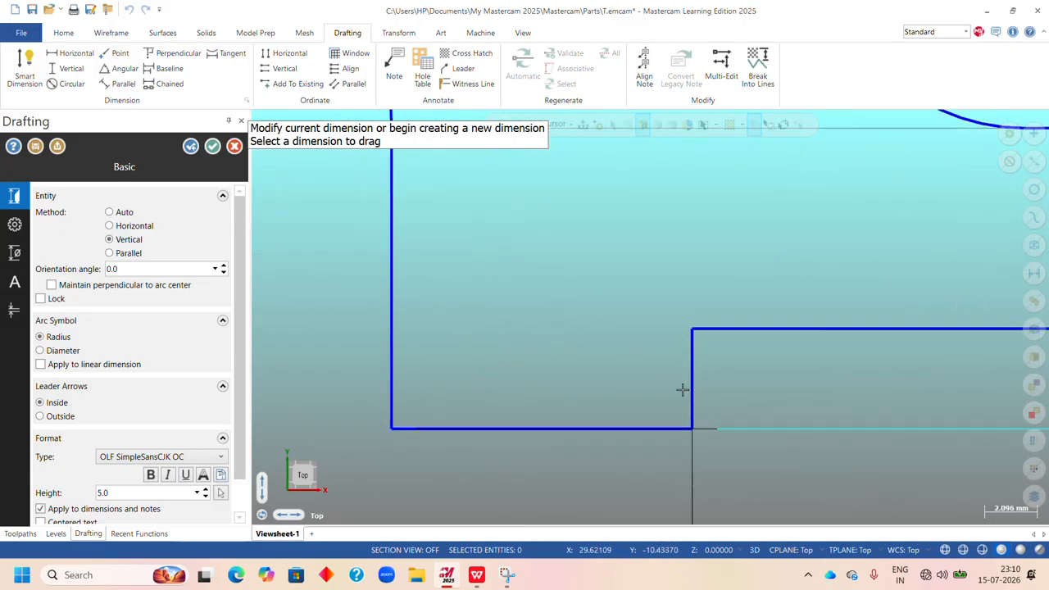
pyautogui.click(695, 346)
pyautogui.scroll(-7, 791, 381)
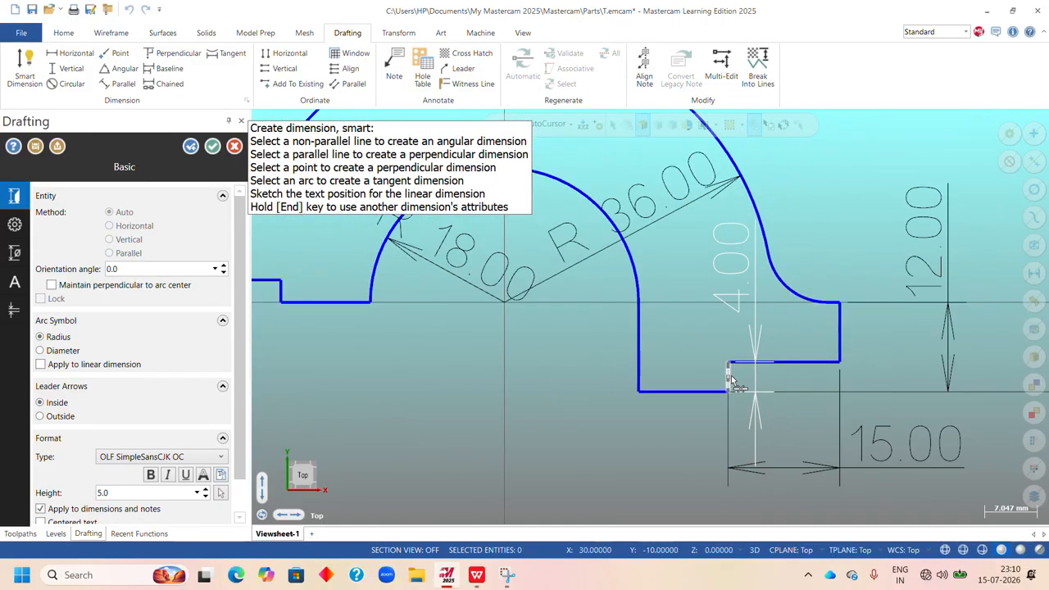
pyautogui.click(881, 381)
# Dimension the height of the left foot's vertical end edge, with the dimension line placed inside the profile.
pyautogui.scroll(-4, 883, 382)
pyautogui.scroll(-2, 667, 398)
pyautogui.scroll(6, 451, 273)
pyautogui.scroll(2, 451, 271)
pyautogui.scroll(-1, 463, 255)
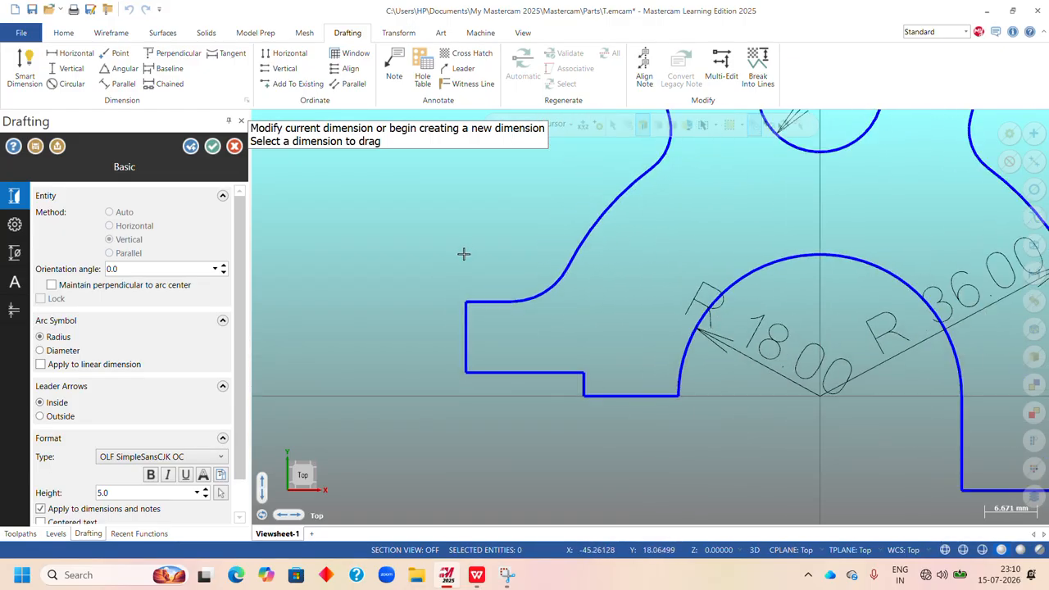
pyautogui.click(466, 321)
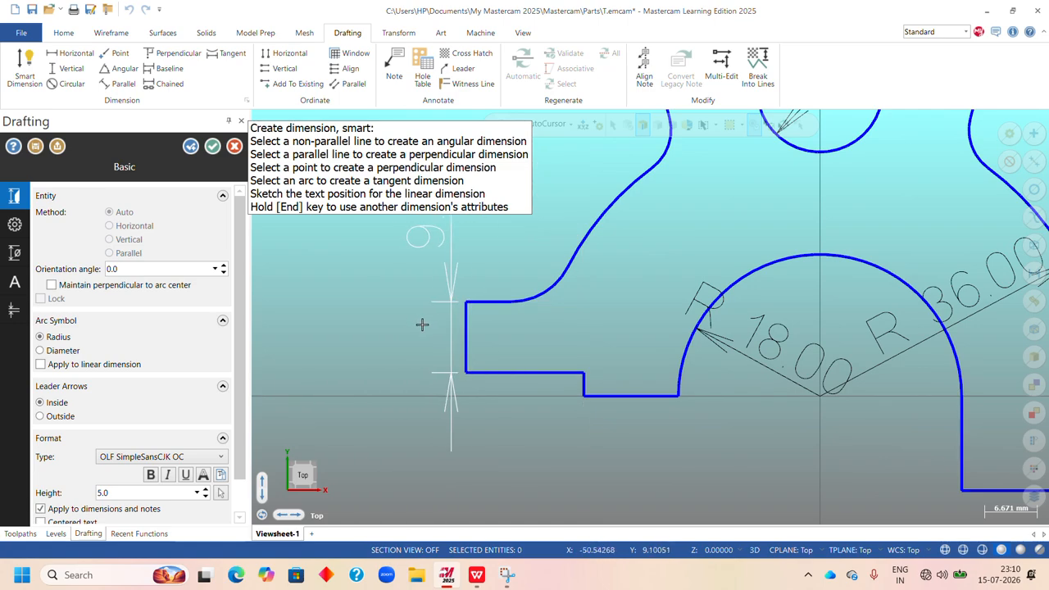
pyautogui.click(591, 334)
# Dimension the left foot's overall height from its upper outer corner to the bottom step corner, placed outside the profile.
pyautogui.scroll(1, 466, 303)
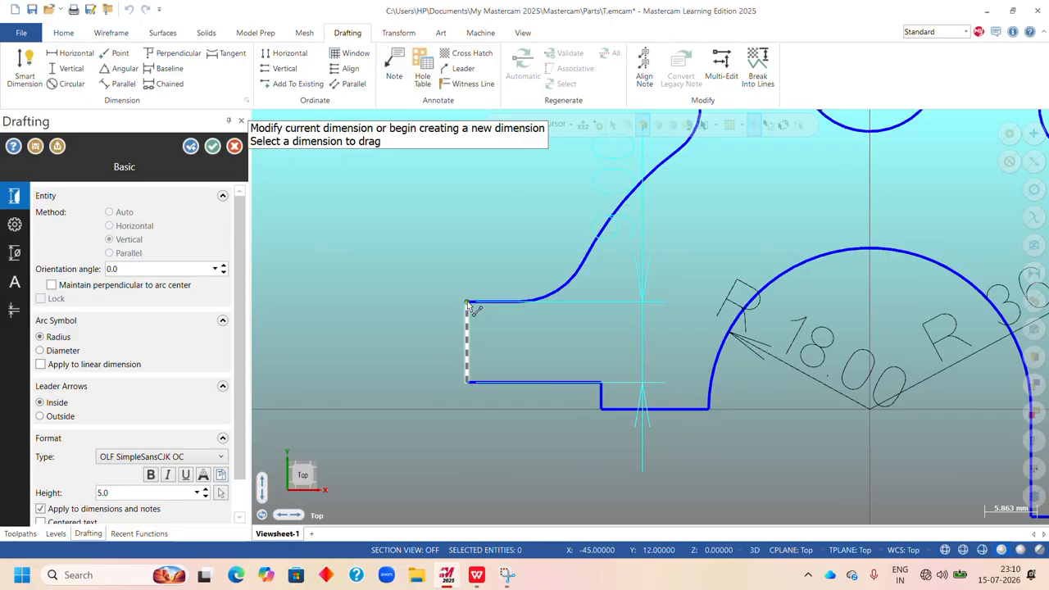
pyautogui.click(467, 304)
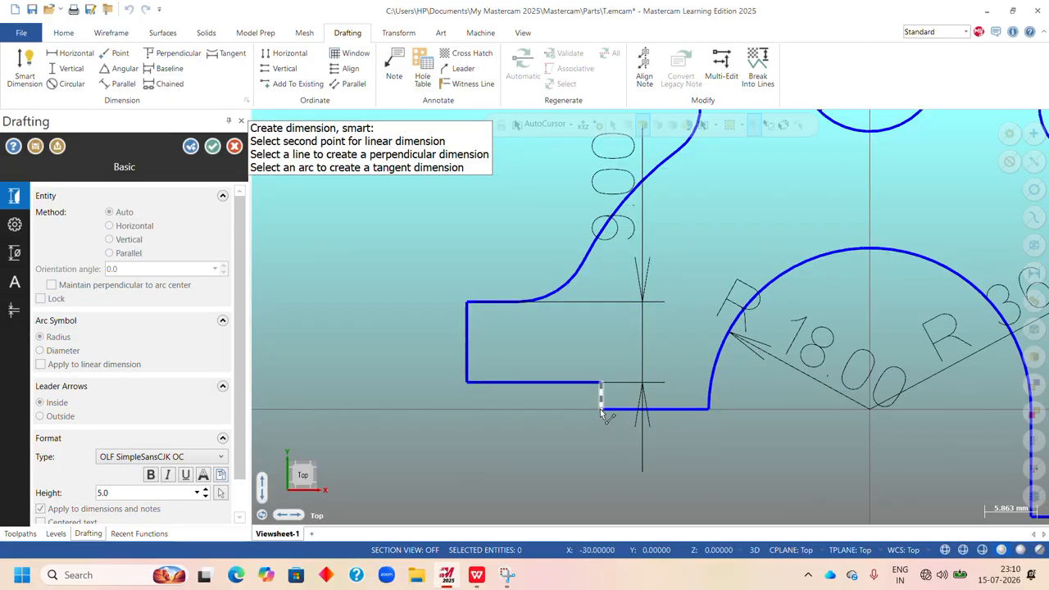
pyautogui.click(600, 408)
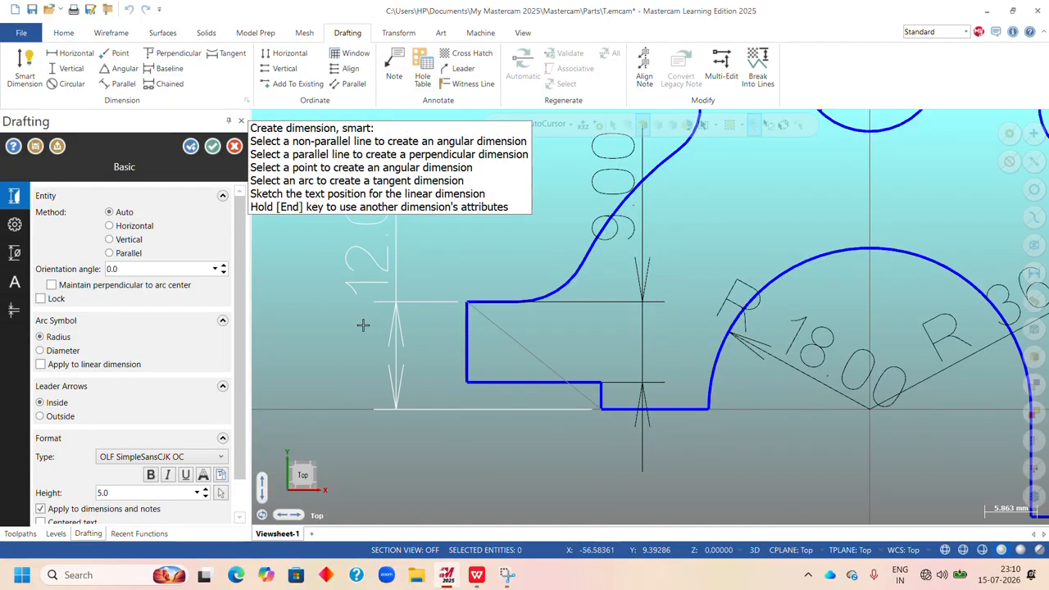
pyautogui.click(363, 323)
# Dimension the height of the small vertical step under the left foot, with the text below the foot.
pyautogui.scroll(4, 578, 403)
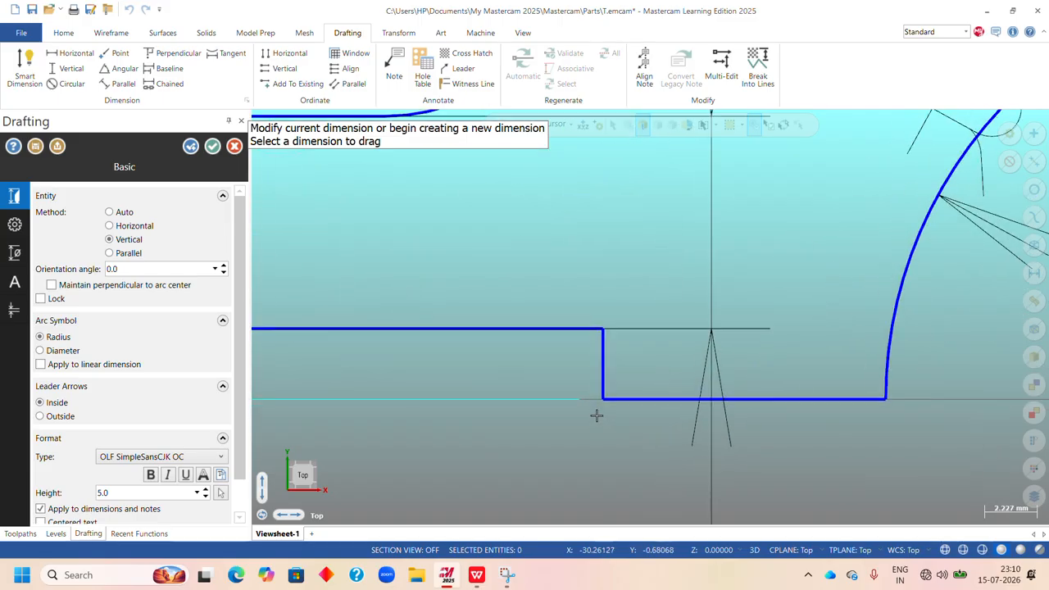
pyautogui.click(602, 381)
pyautogui.scroll(-2, 544, 395)
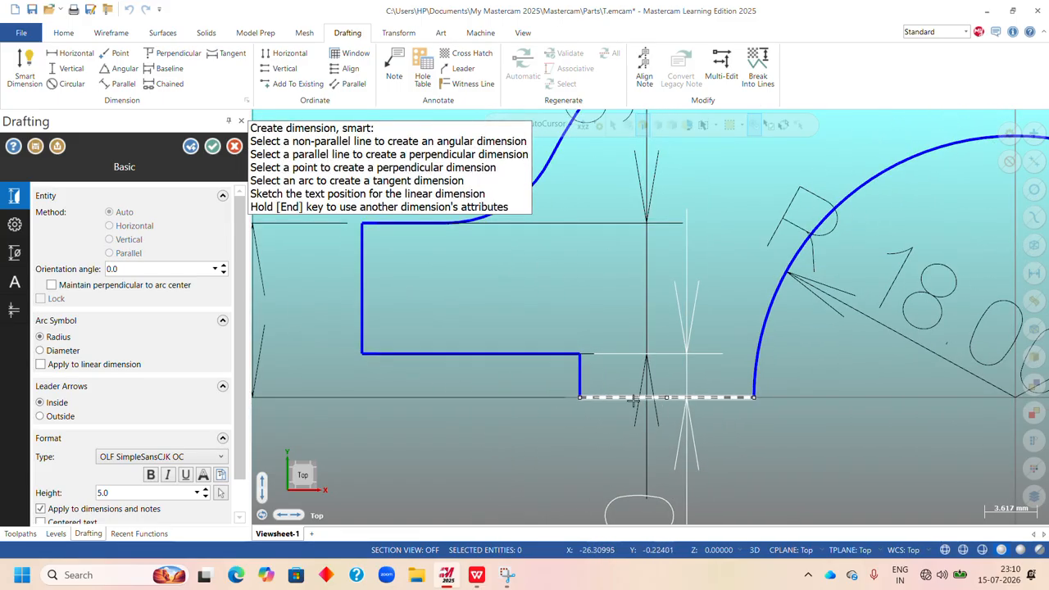
pyautogui.scroll(-1, 468, 414)
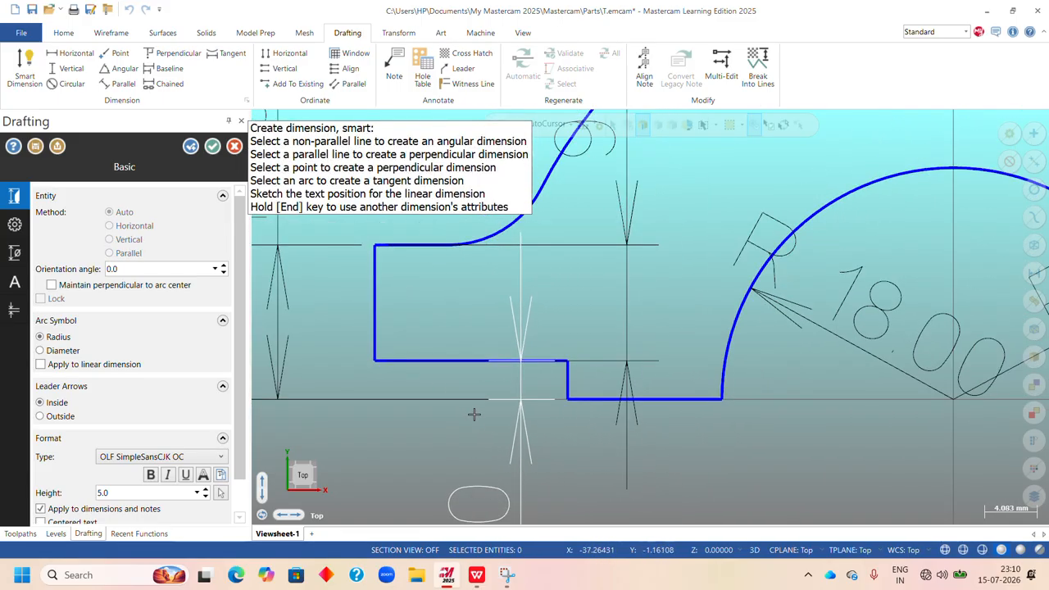
pyautogui.click(449, 408)
pyautogui.scroll(-6, 623, 401)
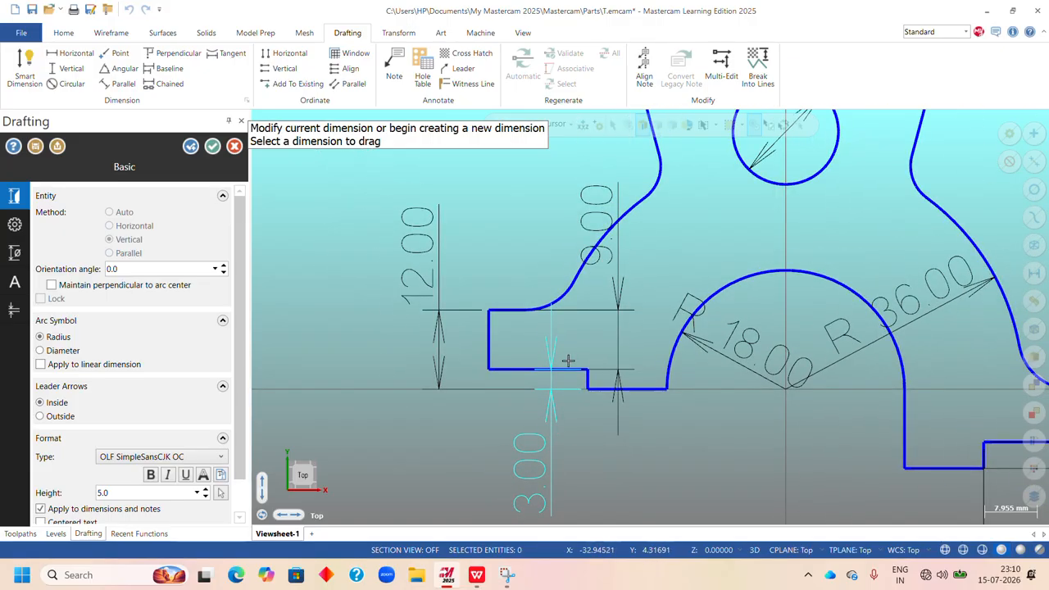
# Add a horizontal smart dimension to the left foot's stepped lower edge, placed below the profile, and finish the dimensioning command.
pyautogui.scroll(4, 632, 435)
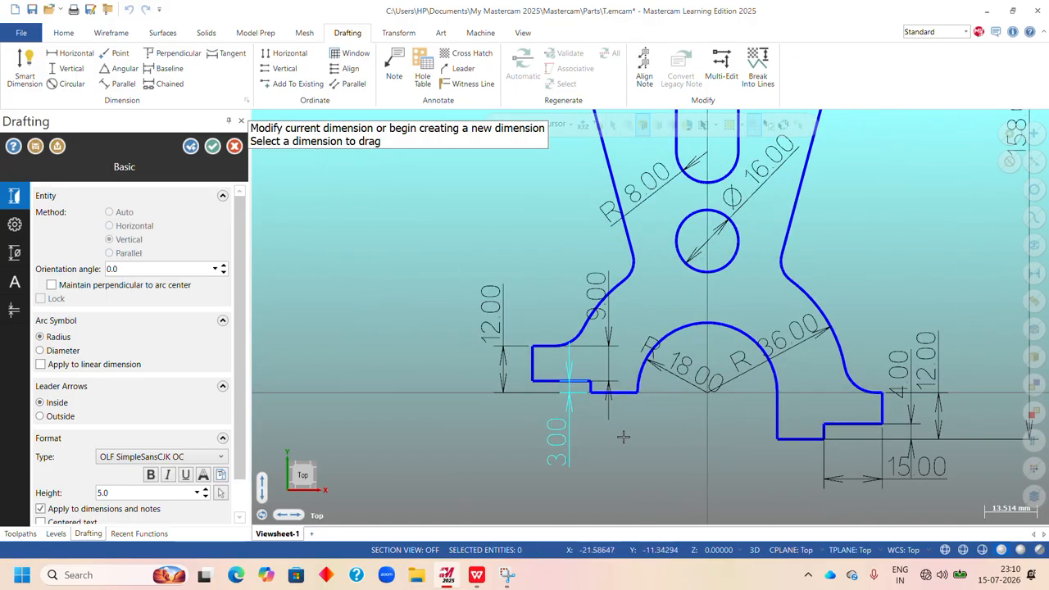
pyautogui.scroll(5, 568, 413)
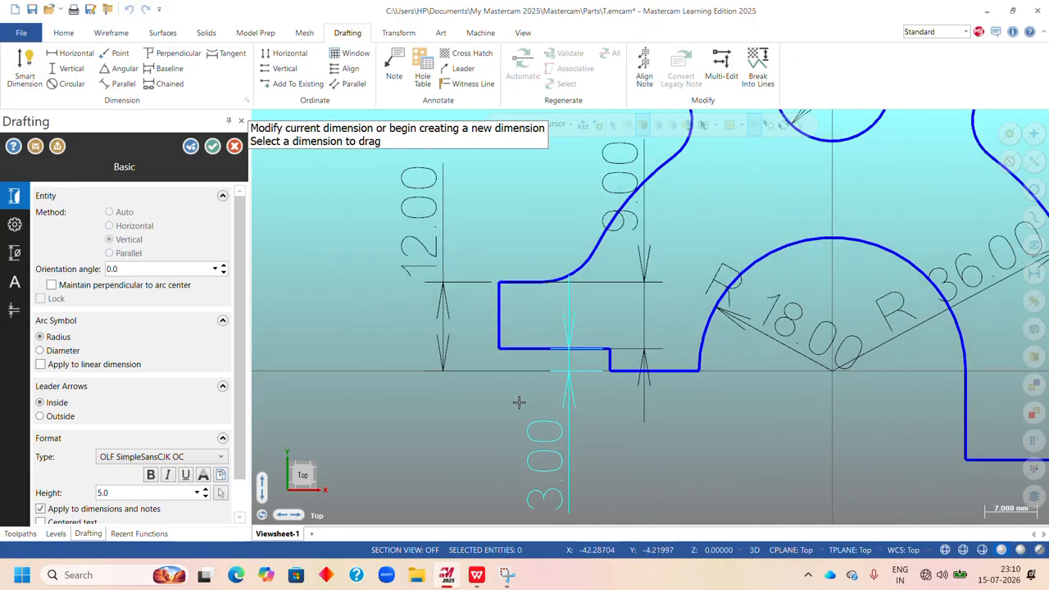
pyautogui.click(504, 343)
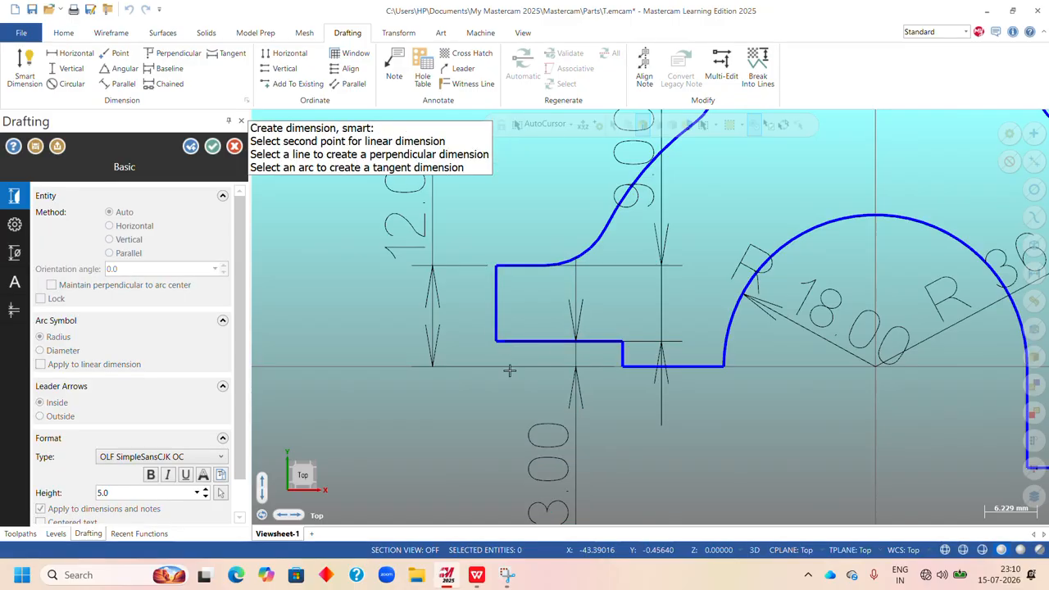
pyautogui.click(620, 348)
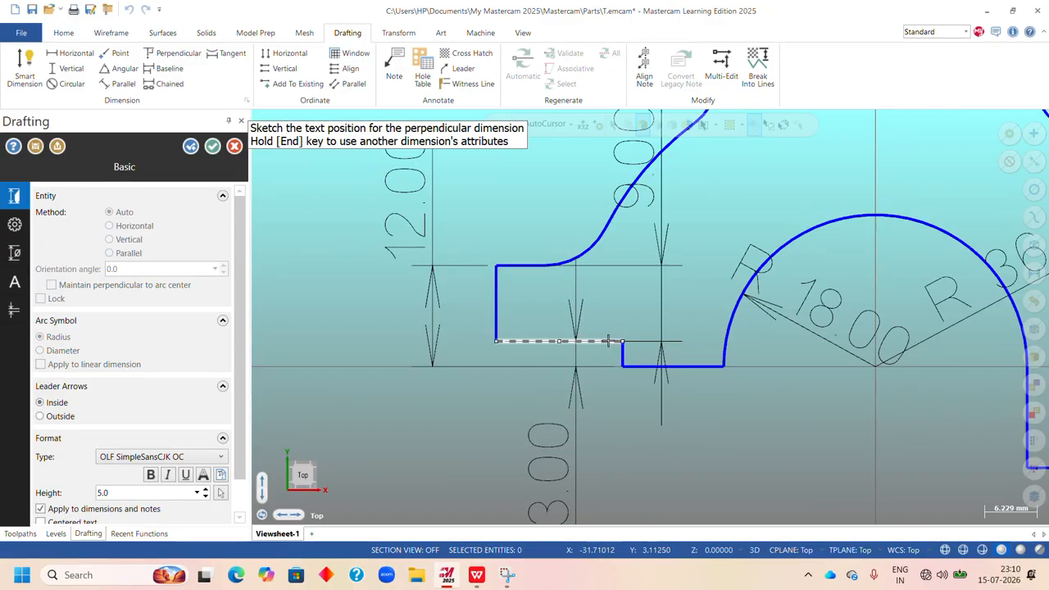
pyautogui.scroll(-4, 609, 341)
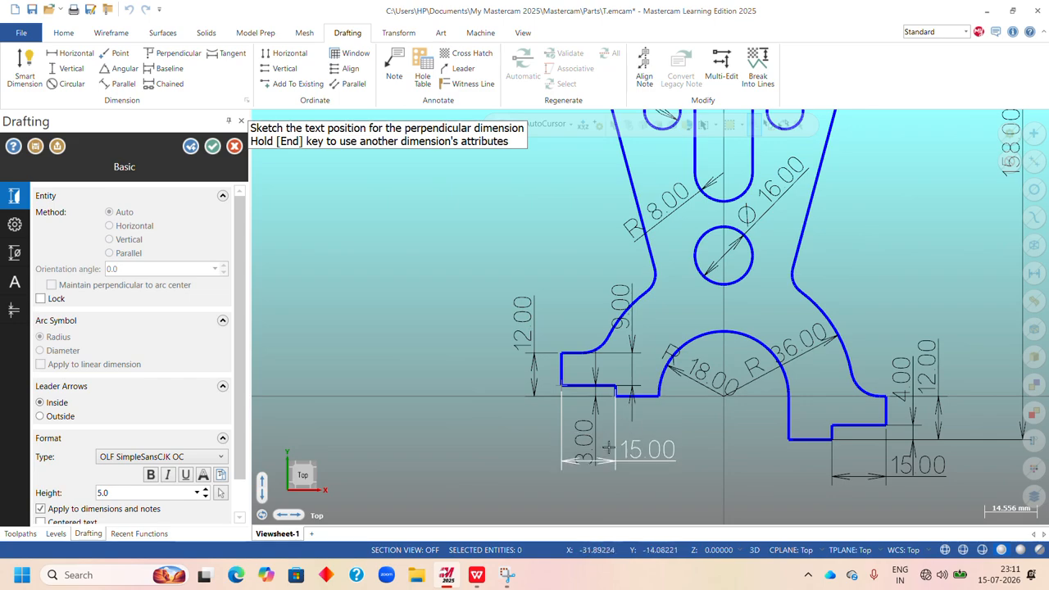
pyautogui.click(514, 432)
pyautogui.scroll(-5, 514, 432)
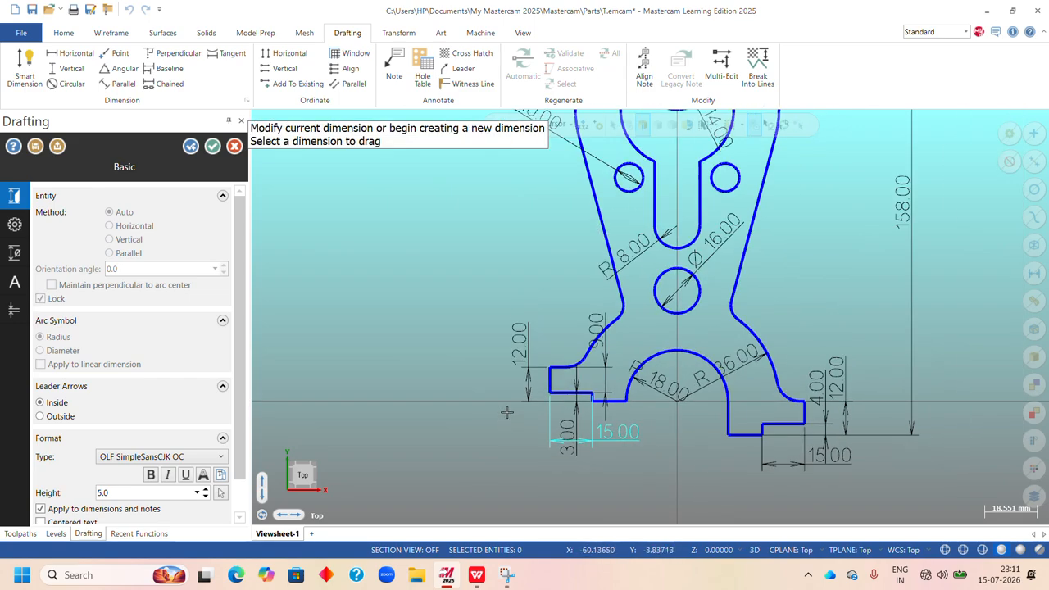
pyautogui.scroll(3, 713, 307)
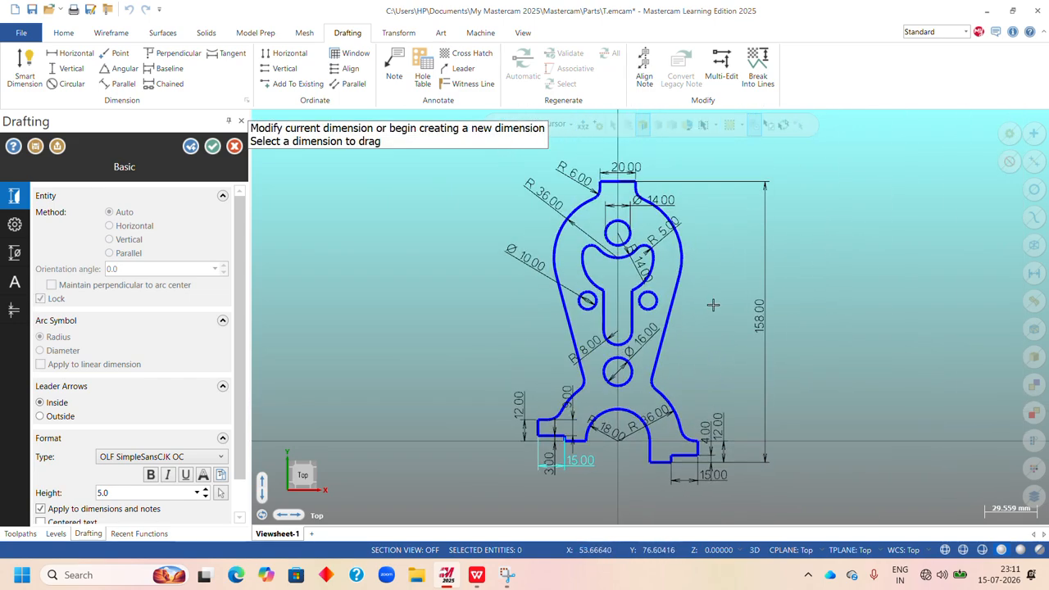
pyautogui.click(212, 146)
pyautogui.scroll(2, 685, 292)
pyautogui.scroll(-2, 679, 308)
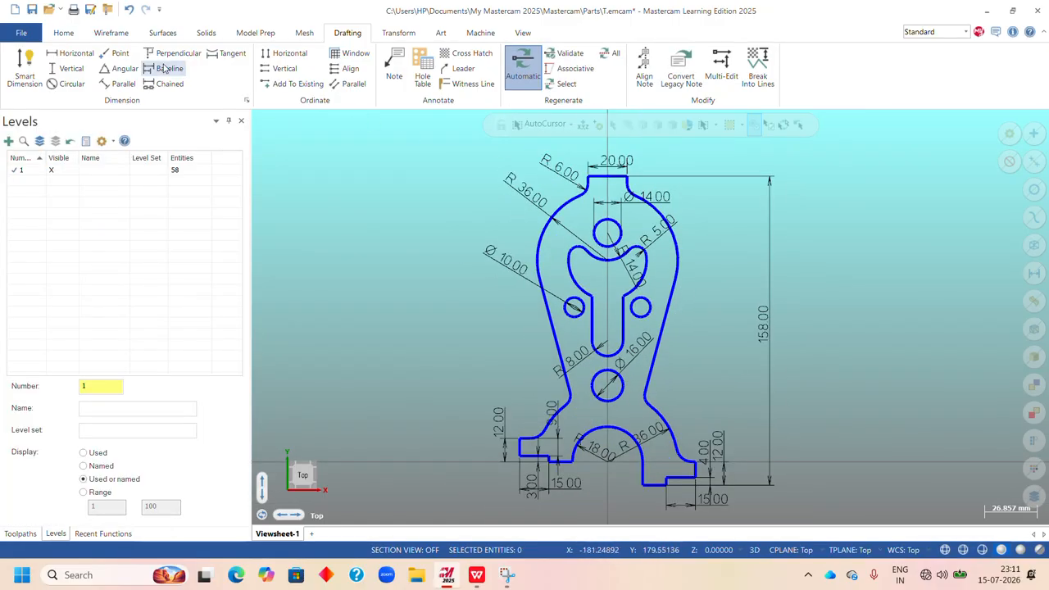
# Check the Exercise 8 sheet, then add a vertical smart dimension from the top edge's midpoint to the upper hole's center, inside the overall height dimension.
pyautogui.click(24, 66)
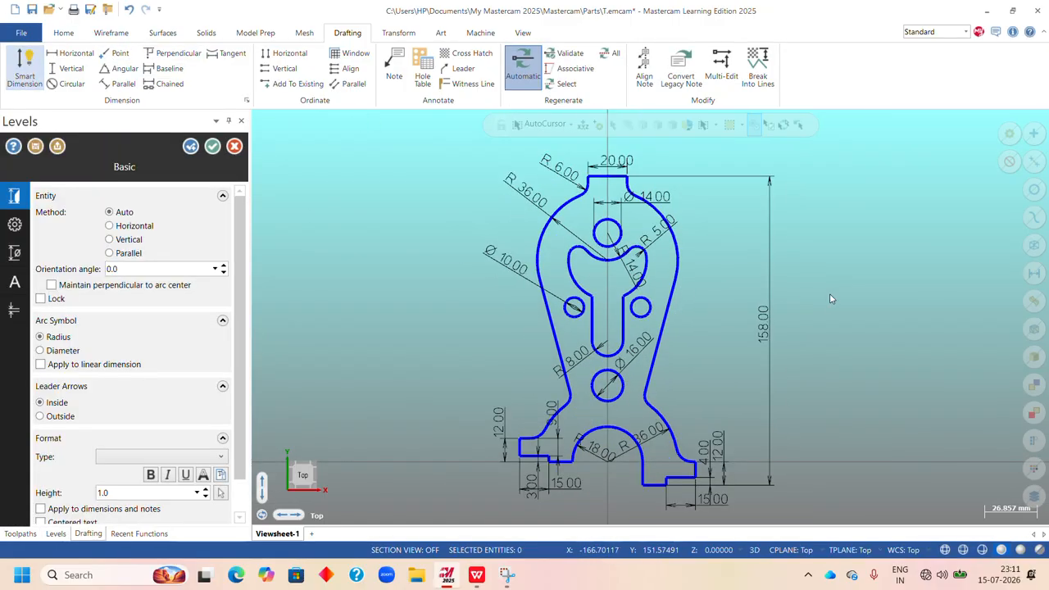
pyautogui.scroll(2, 664, 261)
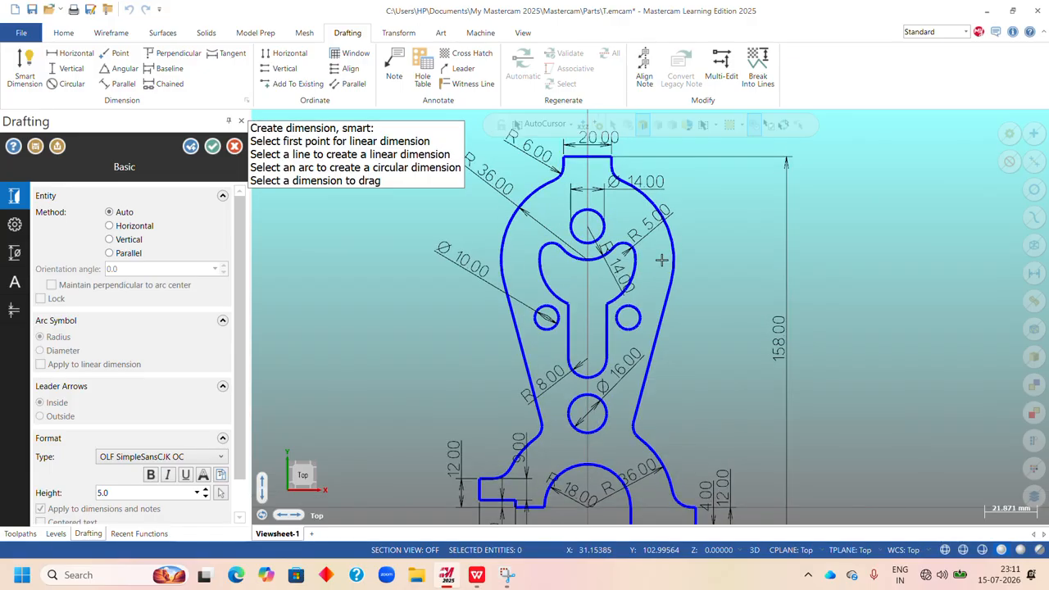
pyautogui.click(477, 575)
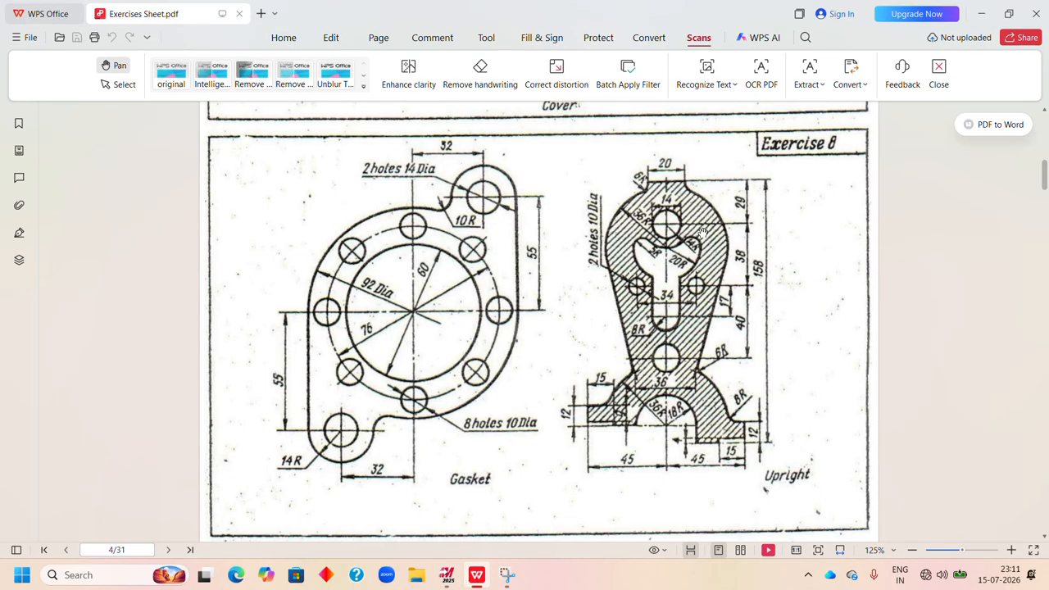
pyautogui.click(447, 574)
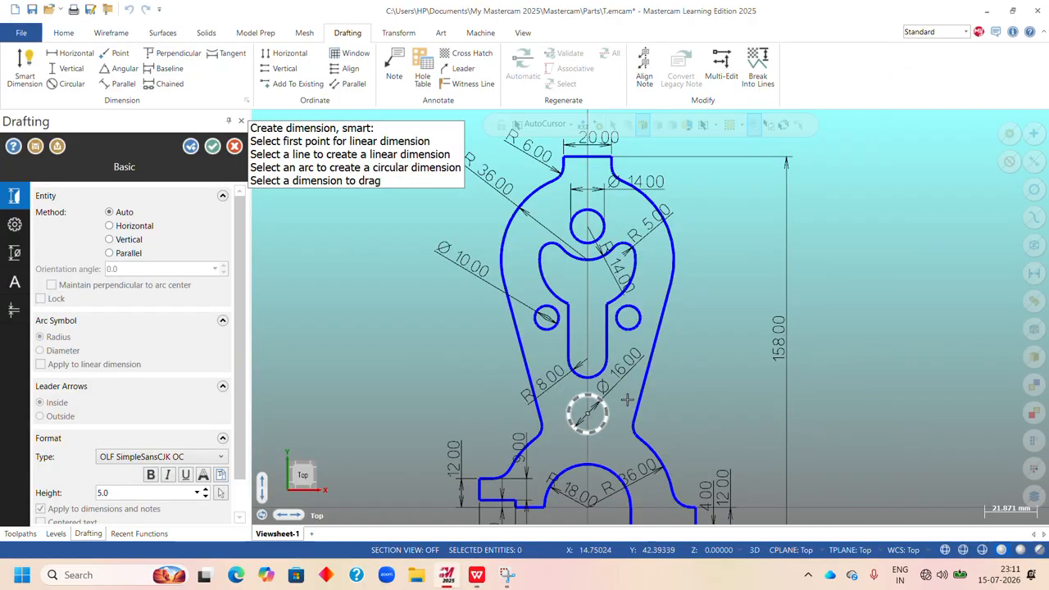
pyautogui.click(587, 156)
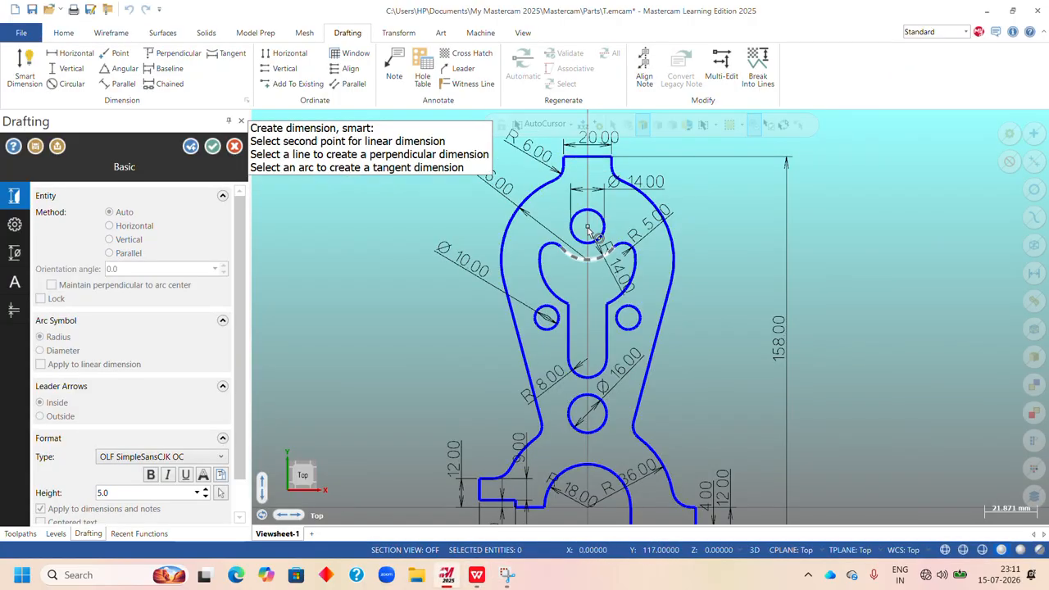
pyautogui.click(587, 228)
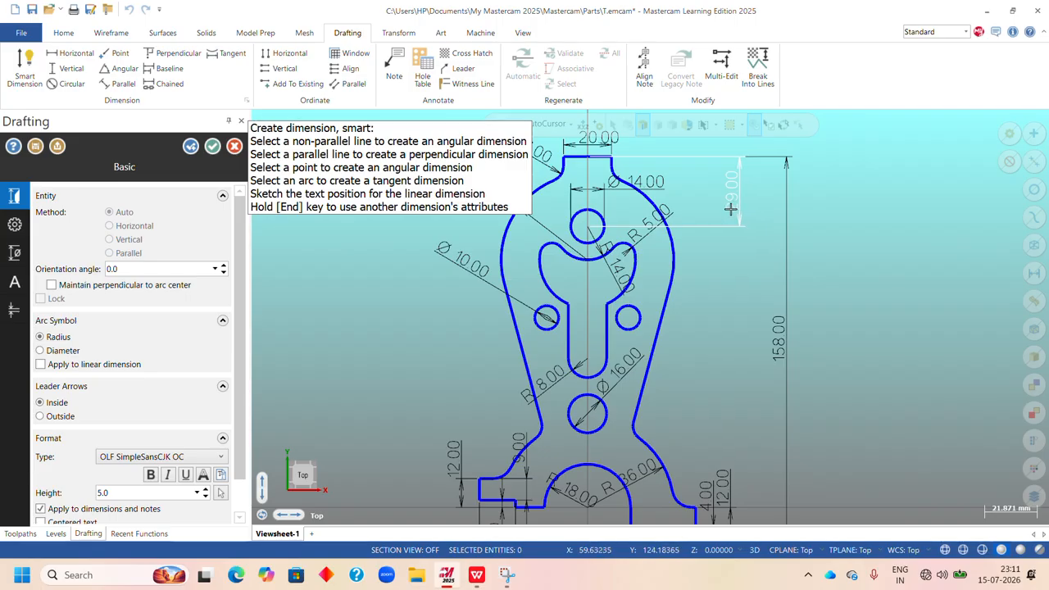
pyautogui.click(732, 209)
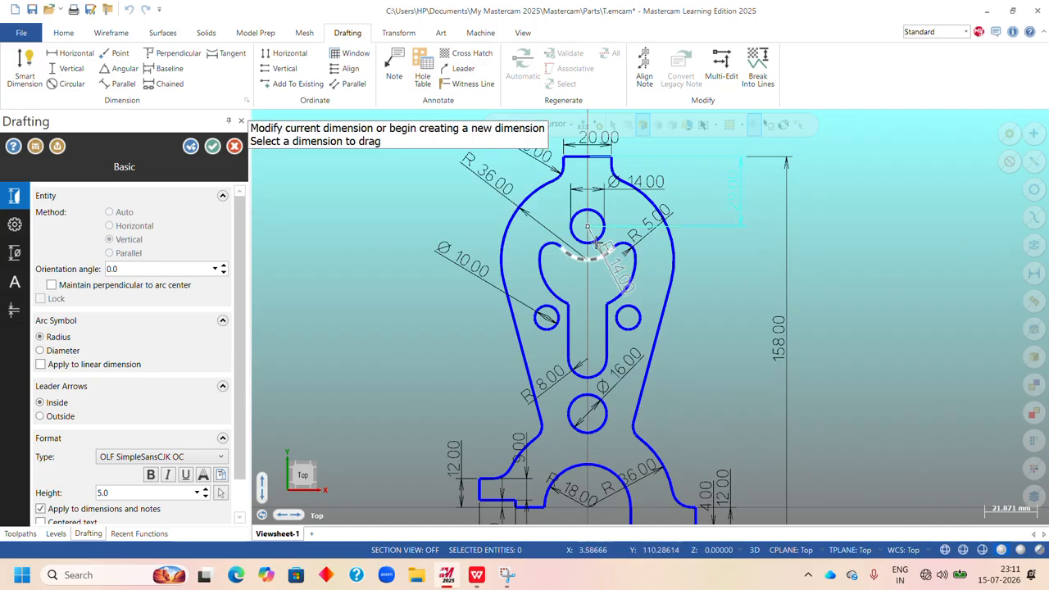
# Dimension the vertical distance from the upper hole's center to the right small hole's center, in line below the previous dimension.
pyautogui.click(597, 236)
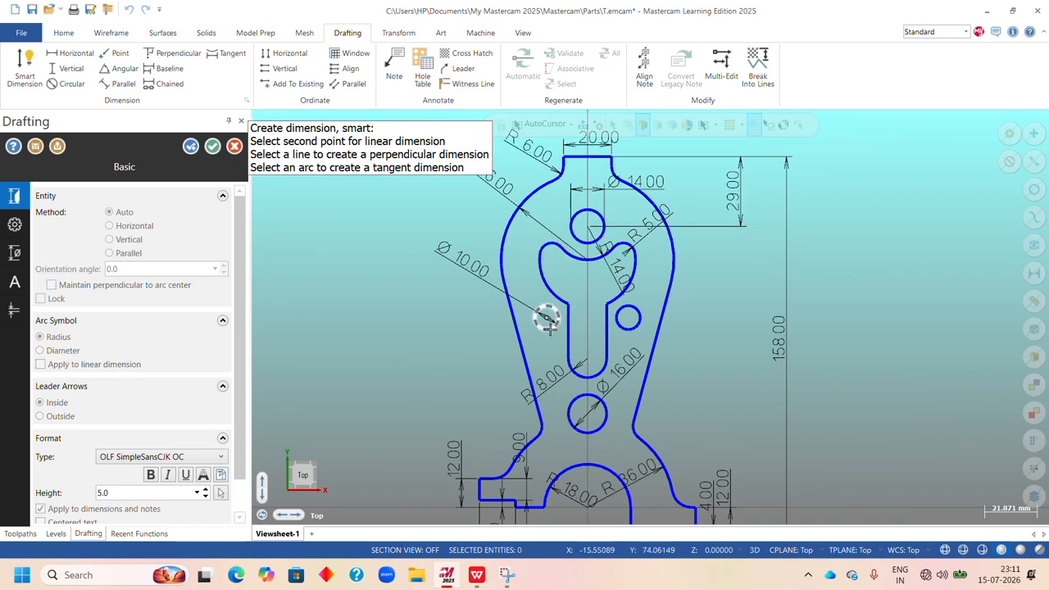
pyautogui.click(628, 321)
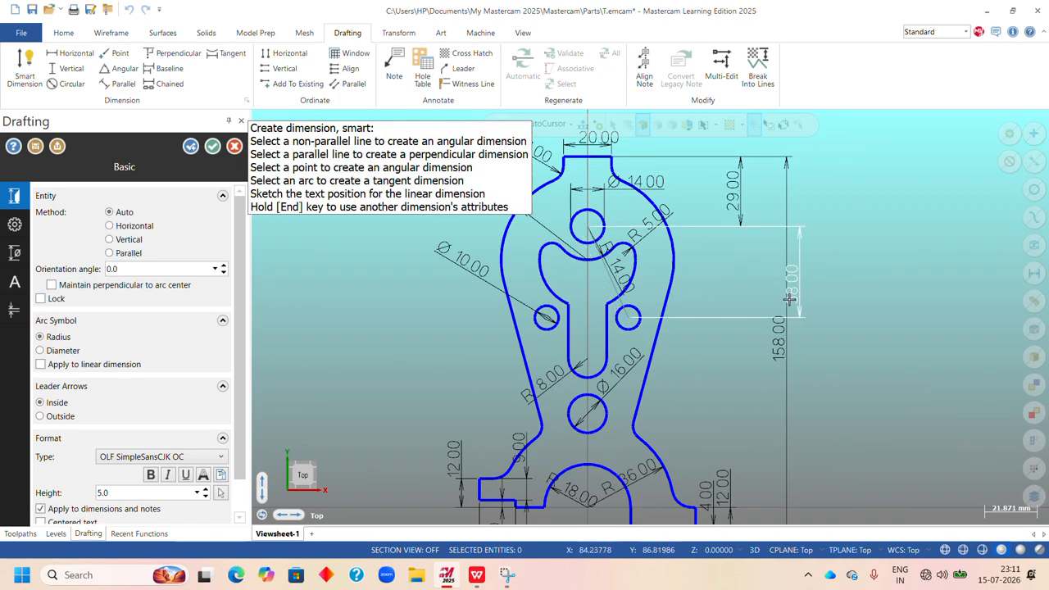
pyautogui.click(731, 277)
# Dimension the vertical distance from the left small hole's center to the center of the slot's lower arc, placed just outside the profile's right side.
pyautogui.scroll(1, 623, 361)
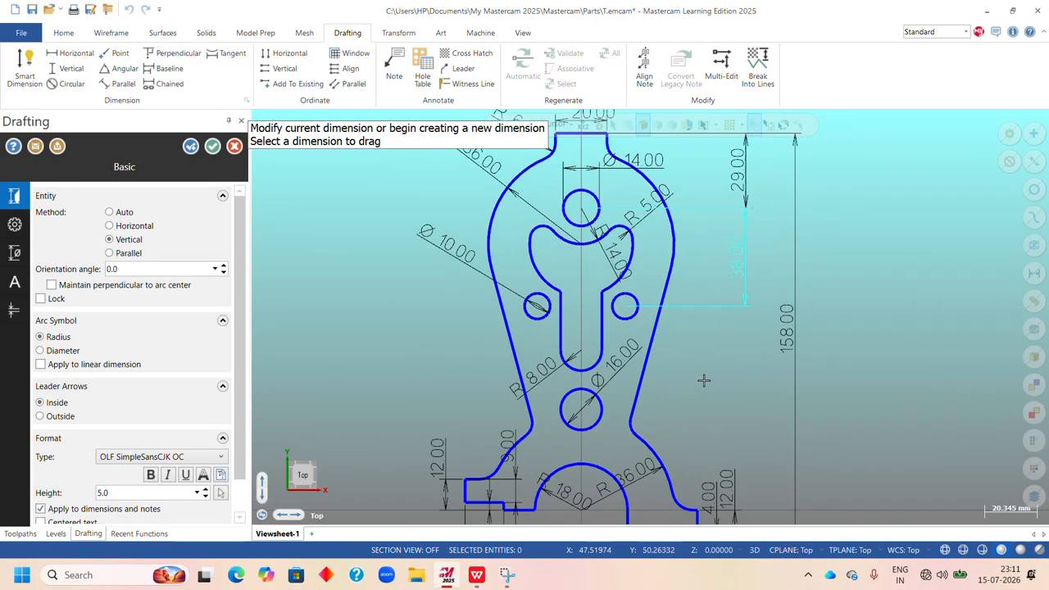
pyautogui.click(537, 308)
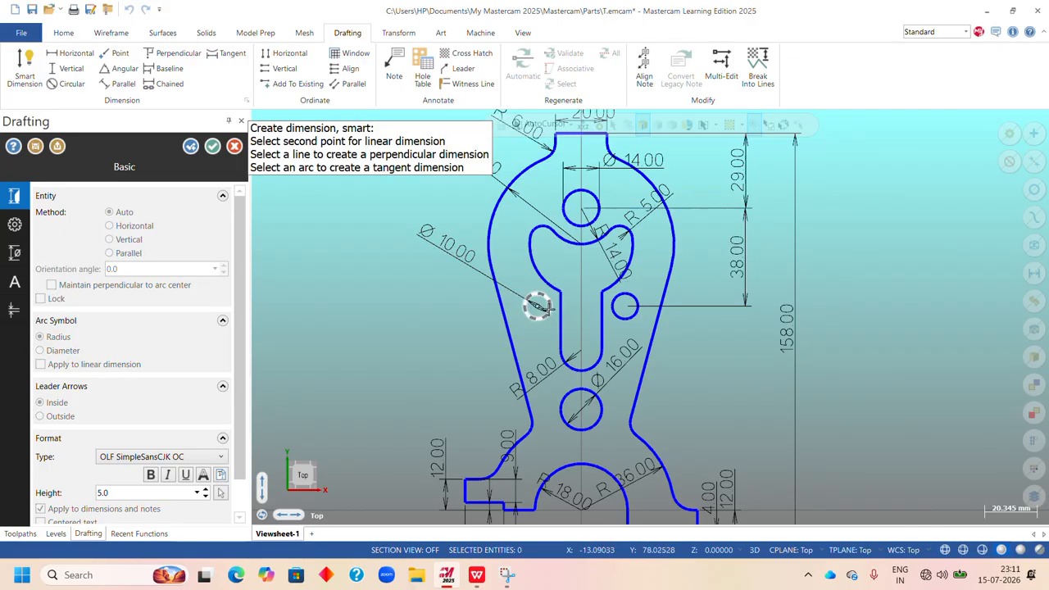
pyautogui.click(580, 354)
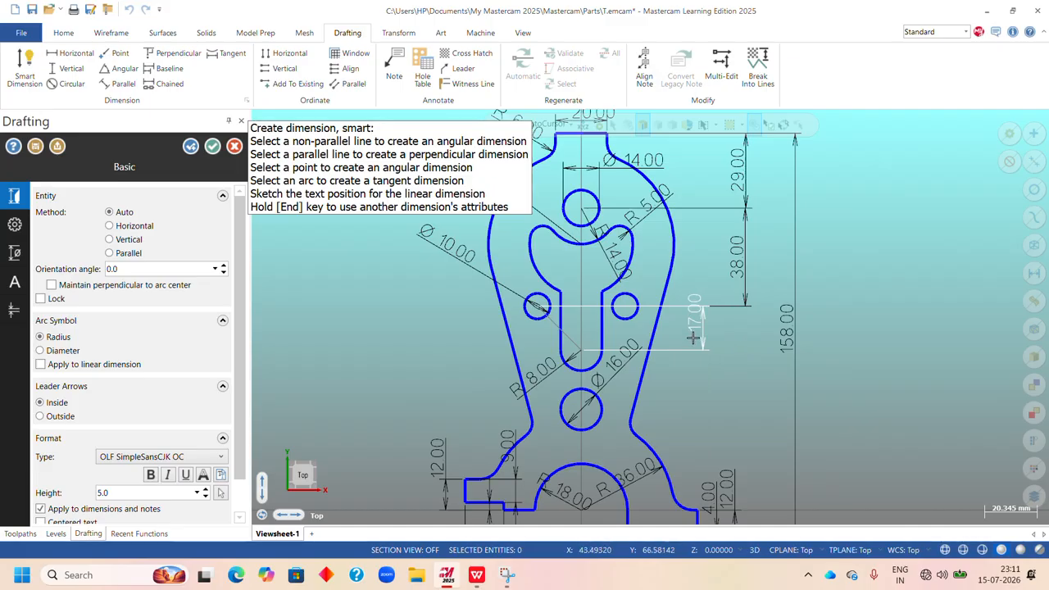
pyautogui.click(690, 305)
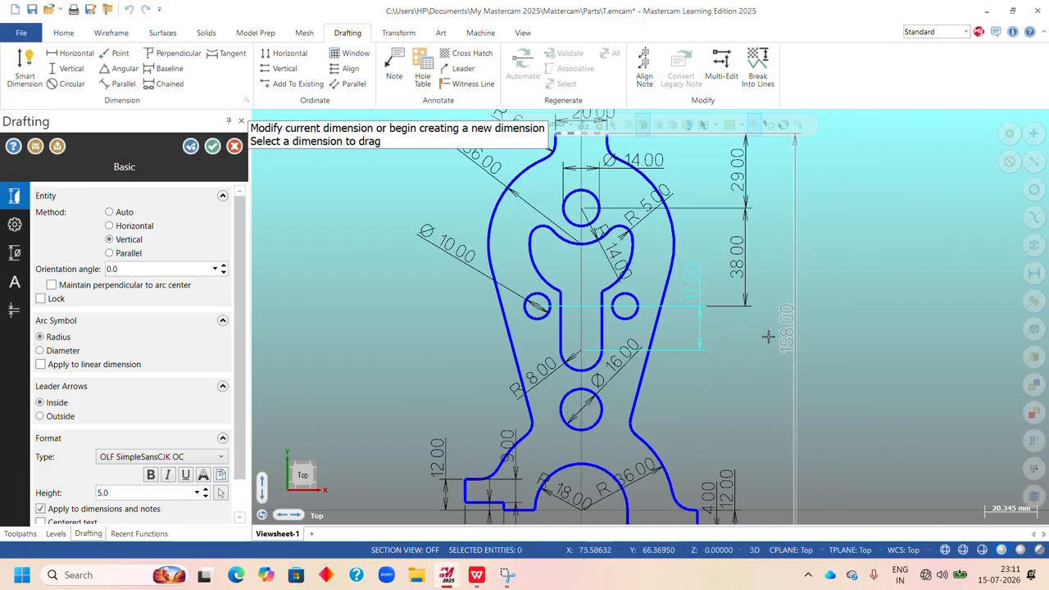
# Dimension the vertical distance from the right small hole's center to the lower 16 mm hole's center, aligned with the hole spacing dimension above.
pyautogui.click(624, 307)
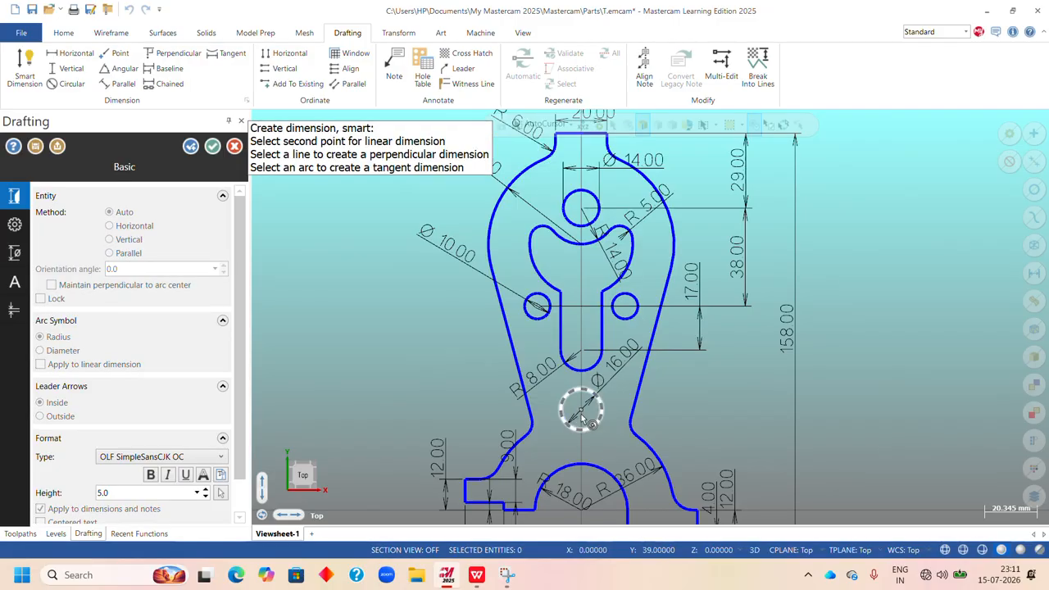
pyautogui.click(581, 414)
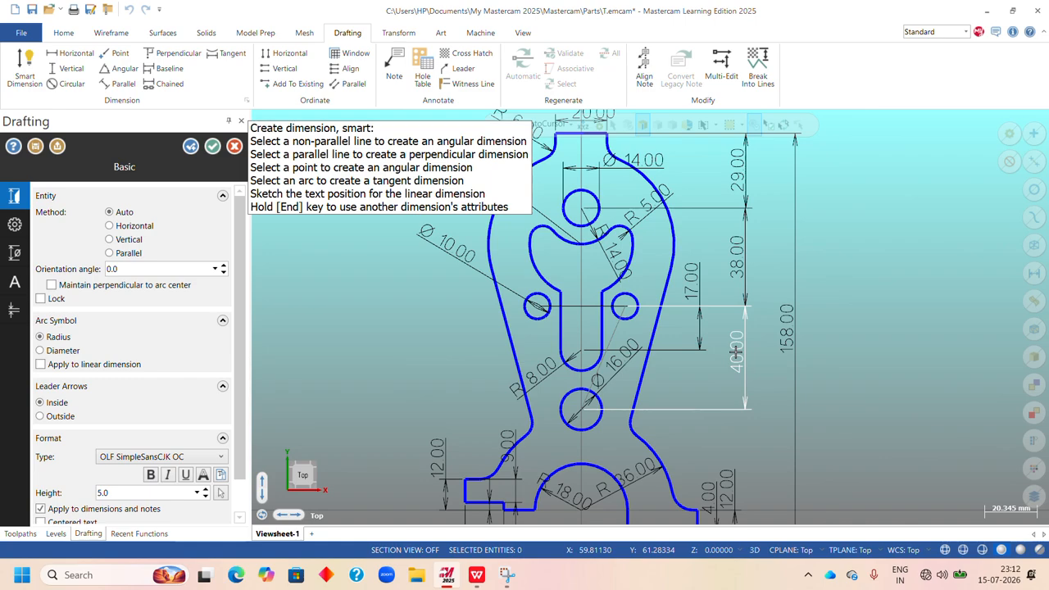
pyautogui.click(736, 351)
# Add a radius dimension to the fillet above the right foot, with its text outside the profile's right side.
pyautogui.scroll(-3, 651, 389)
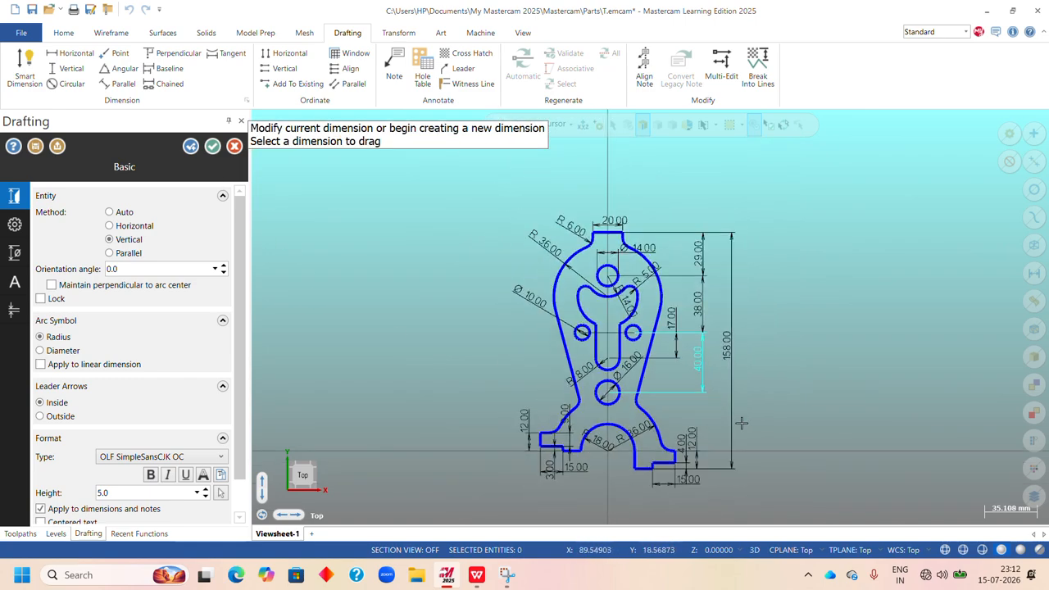
pyautogui.scroll(2, 741, 430)
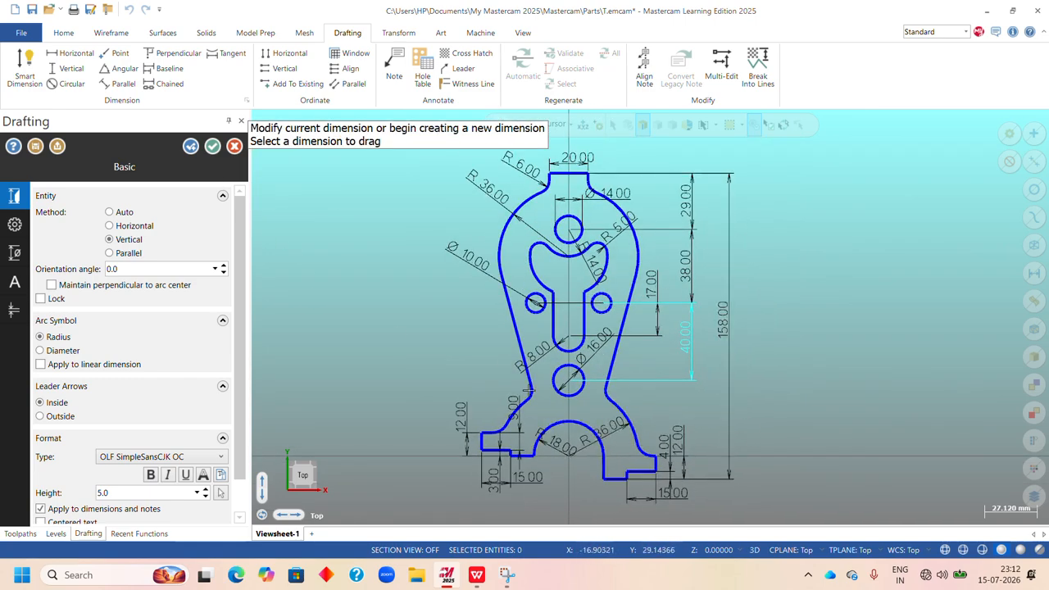
pyautogui.scroll(4, 623, 392)
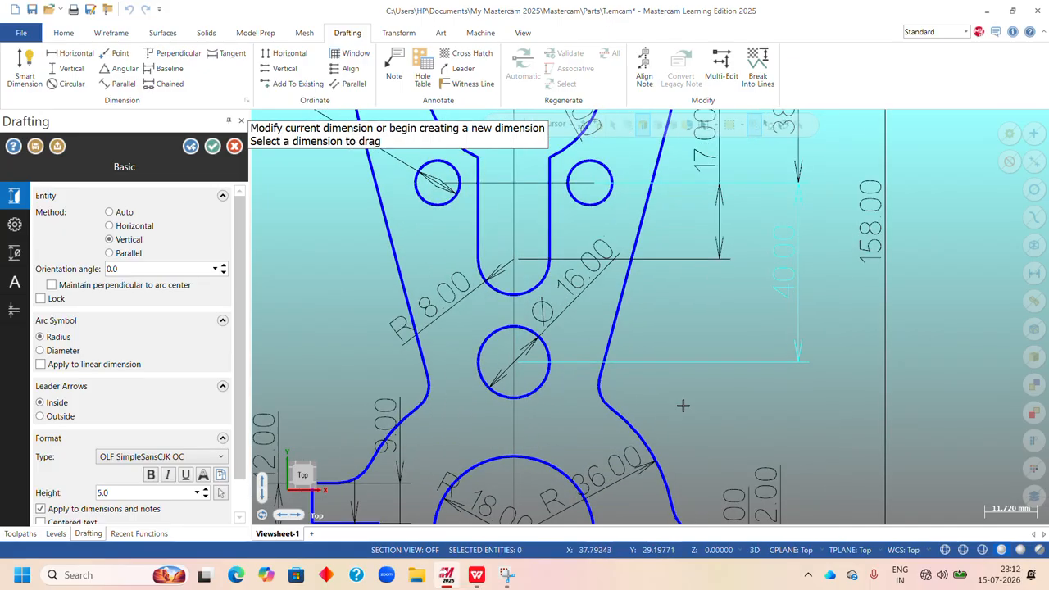
pyautogui.scroll(-2, 715, 377)
pyautogui.scroll(3, 742, 443)
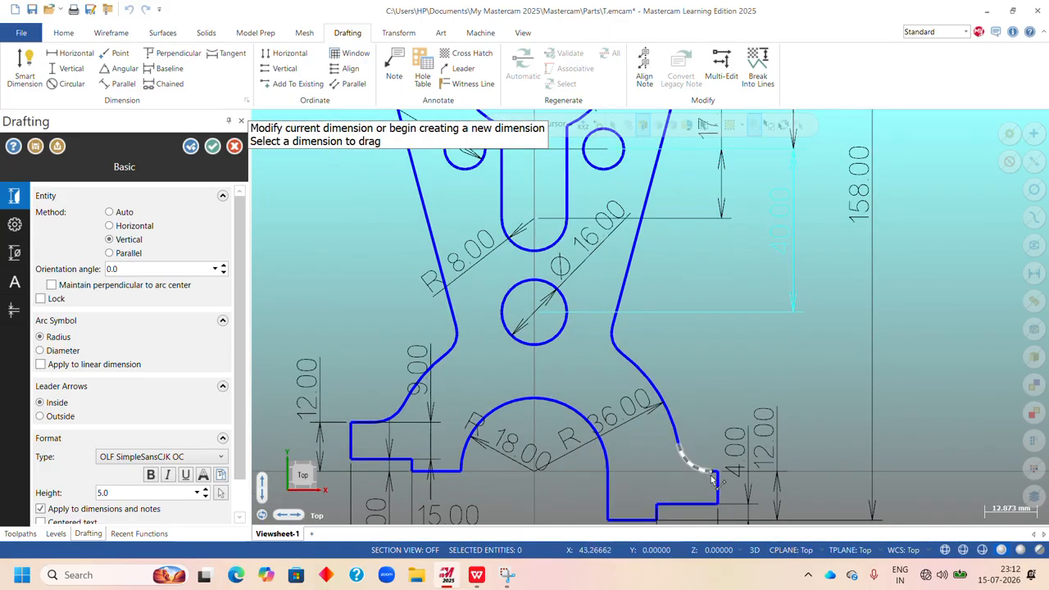
pyautogui.click(683, 458)
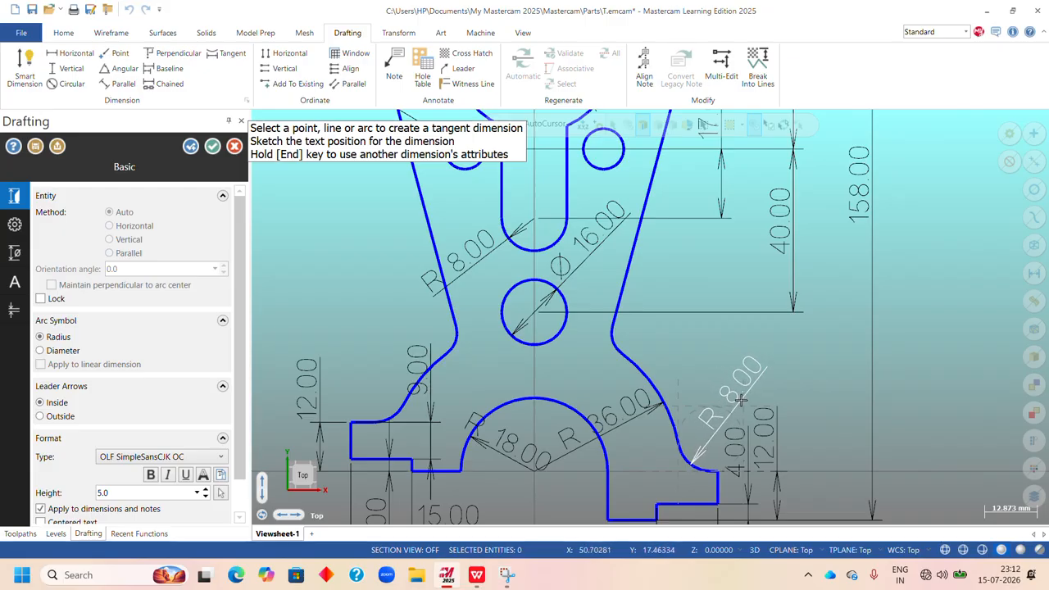
pyautogui.click(742, 379)
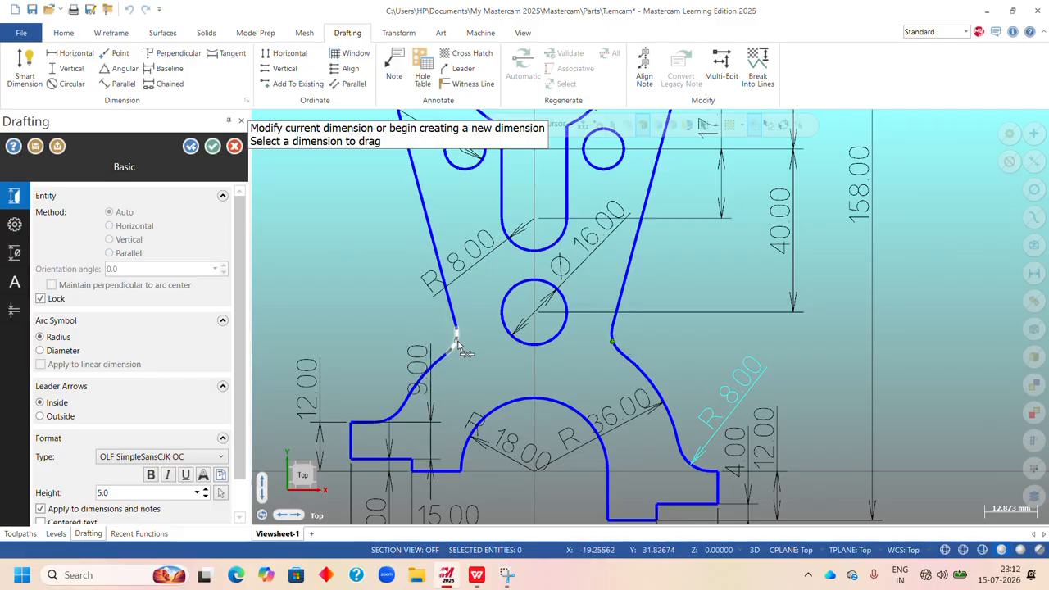
# Add a radius dimension to the left waist fillet, with its text outside the profile, and finish dimensioning with the whole part fitted in view.
pyautogui.click(454, 349)
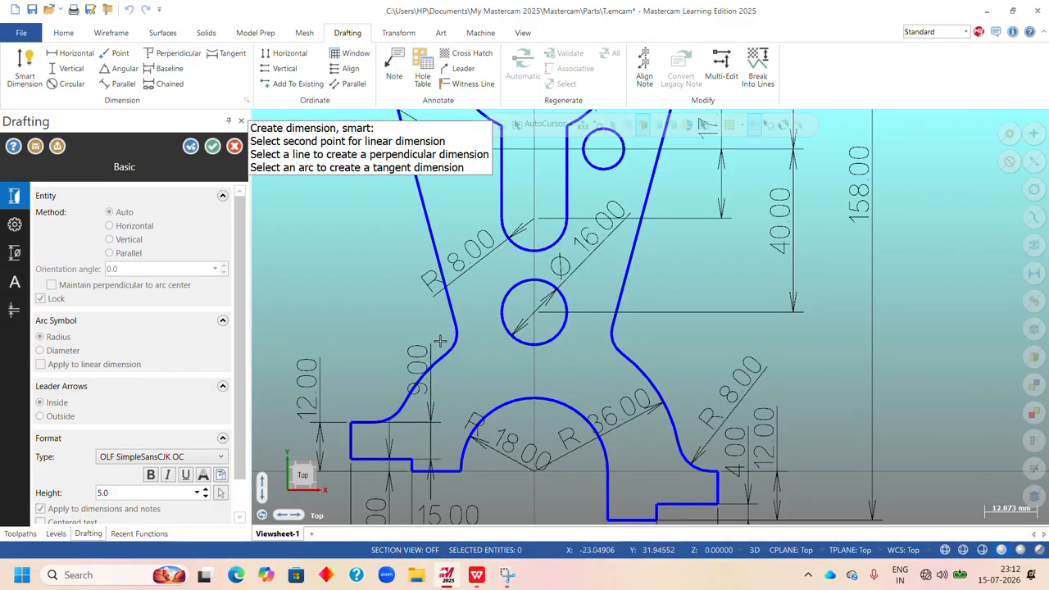
pyautogui.scroll(3, 445, 341)
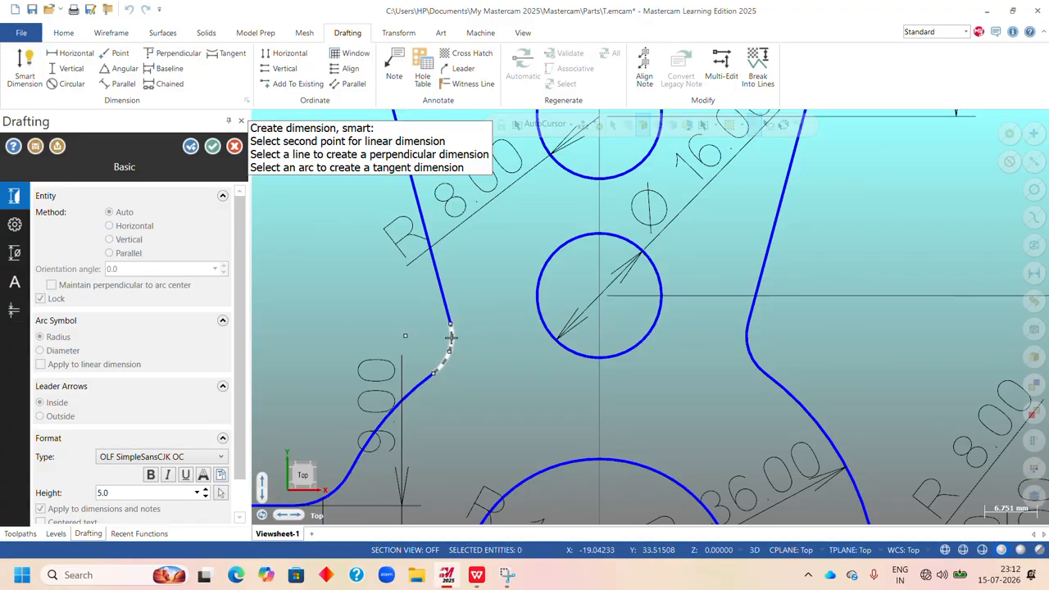
pyautogui.click(450, 341)
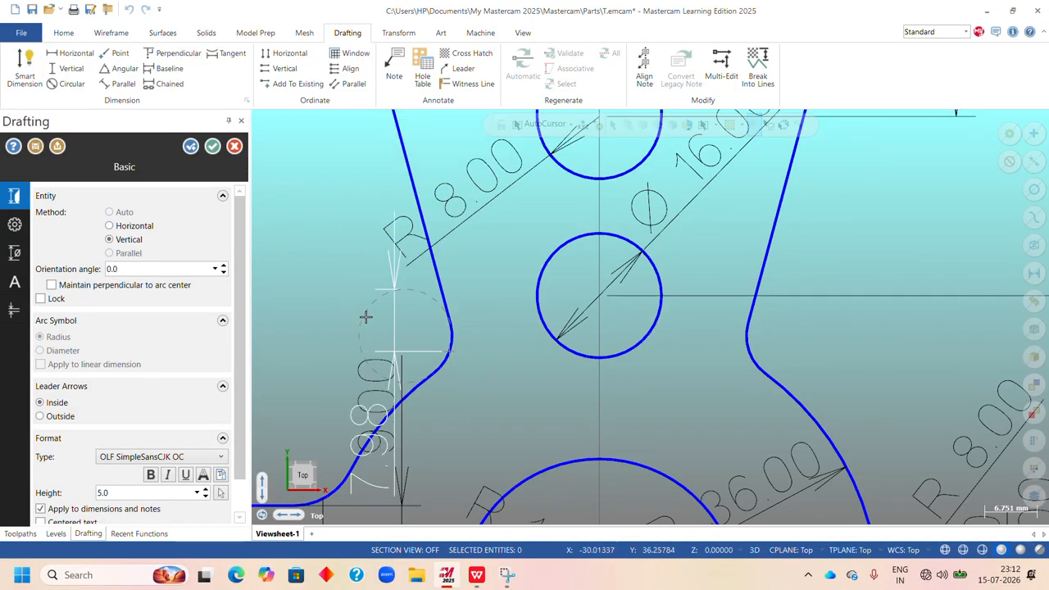
pyautogui.click(365, 317)
pyautogui.click(452, 339)
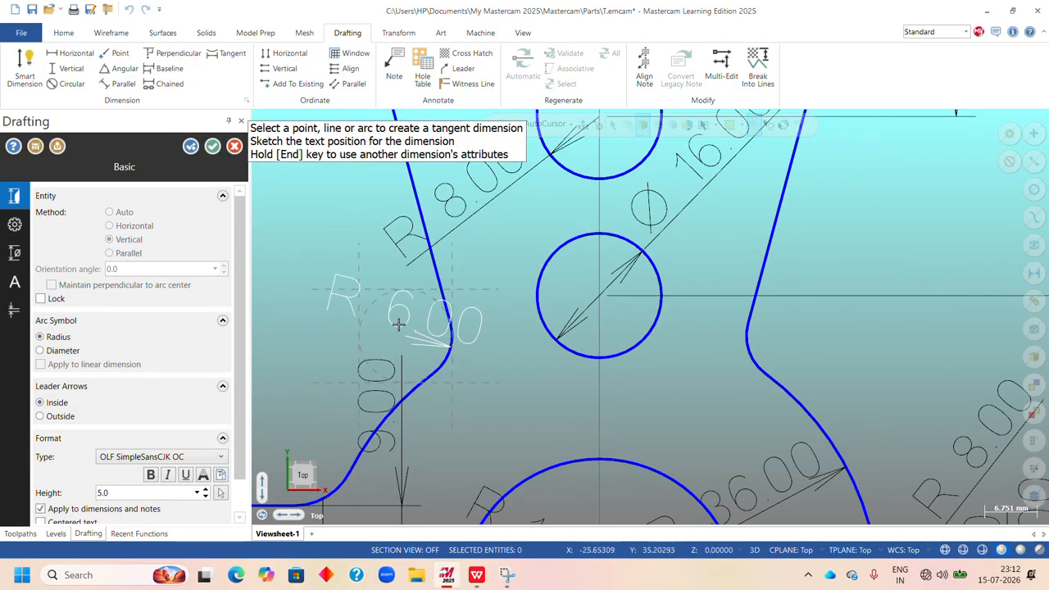
pyautogui.click(341, 293)
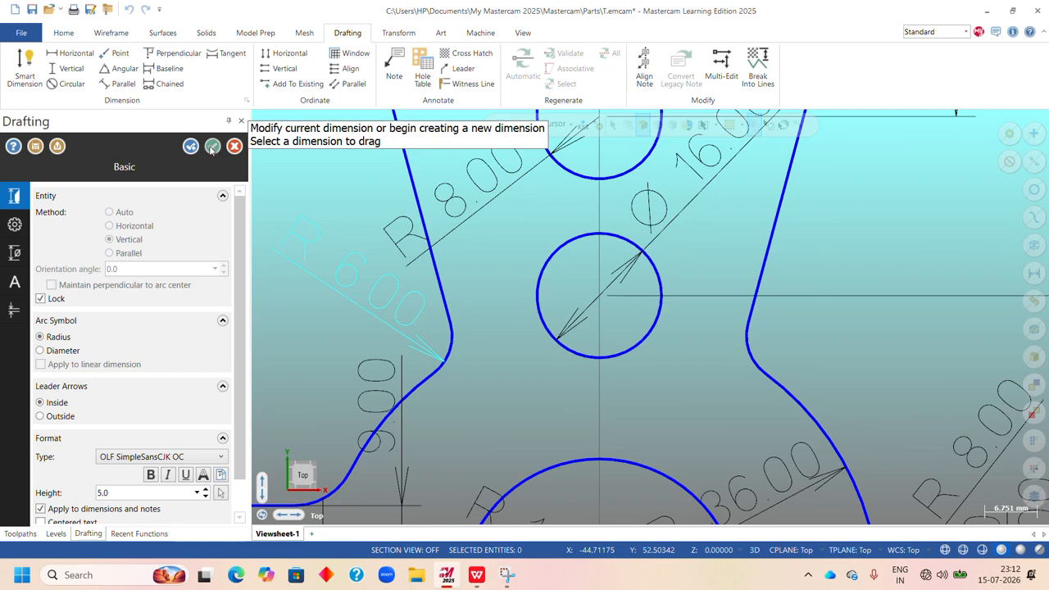
pyautogui.click(211, 146)
pyautogui.rightClick(715, 218)
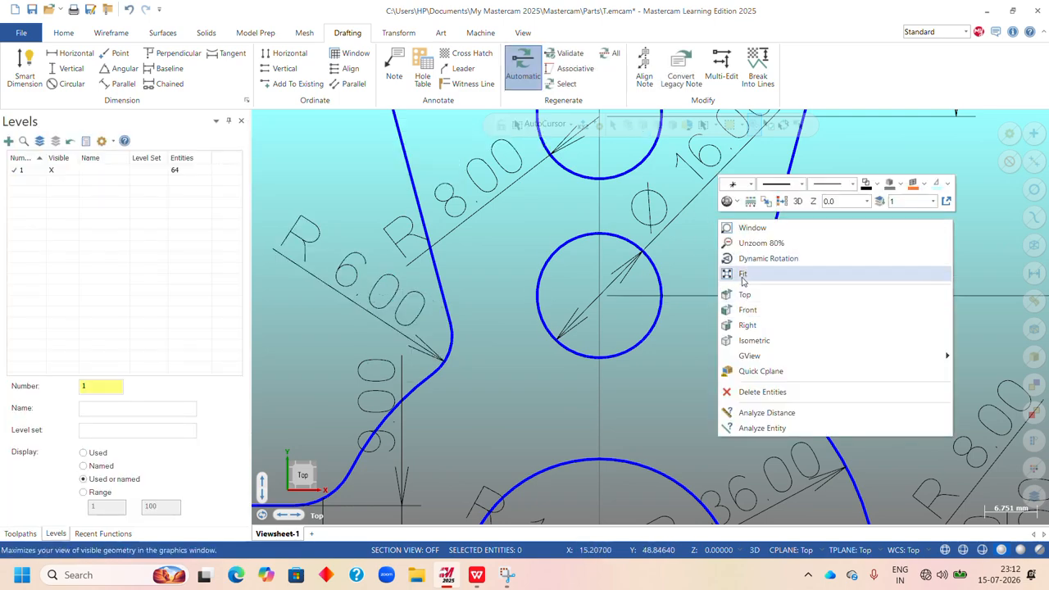
pyautogui.click(743, 275)
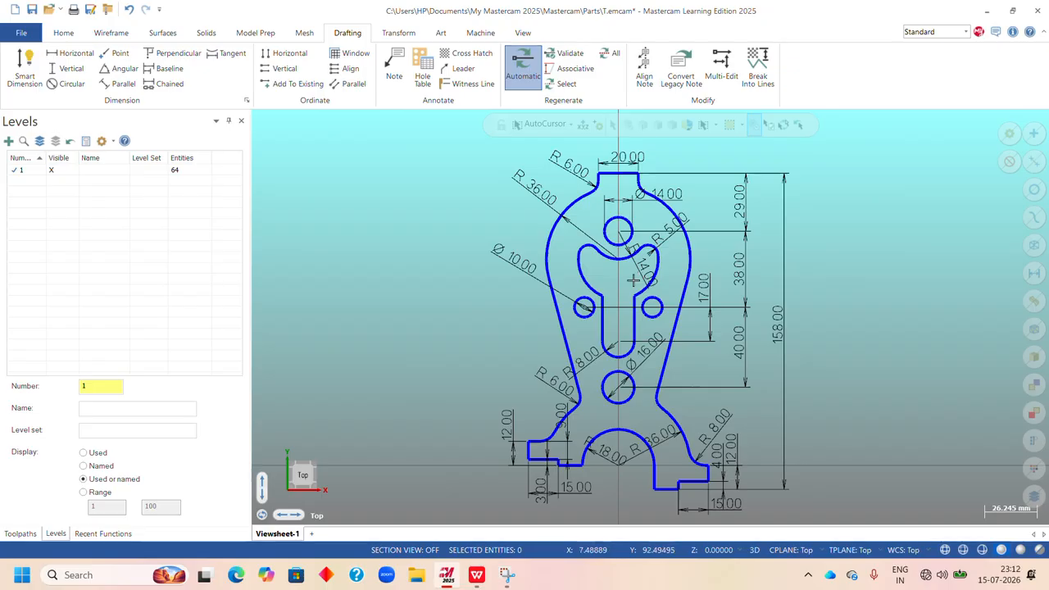
# Add a radius smart dimension to the left large arc of the keyhole-shaped cutout, with its text across the profile's left side.
pyautogui.click(24, 69)
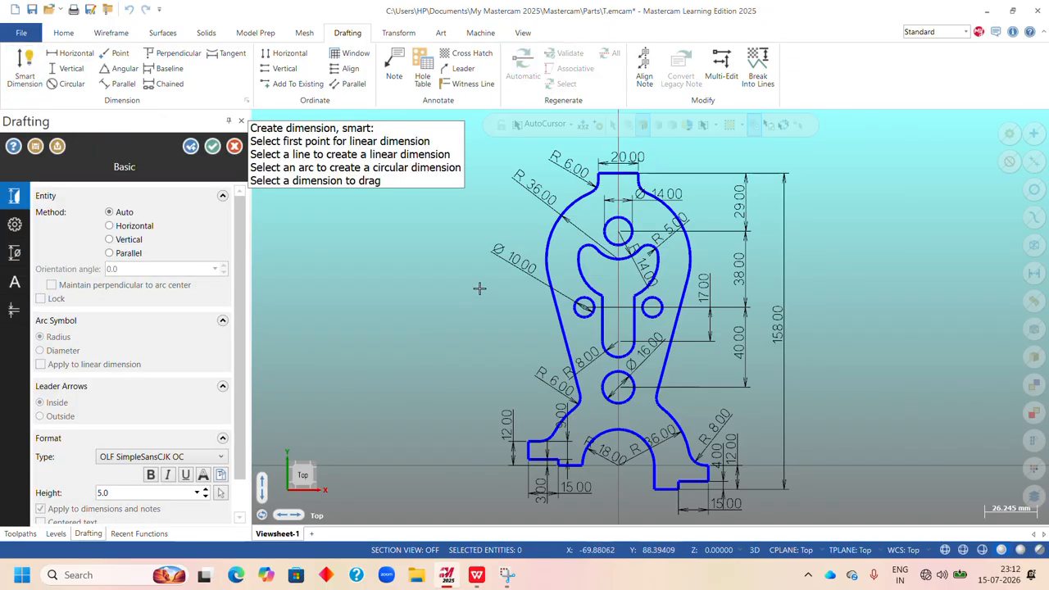
pyautogui.click(588, 283)
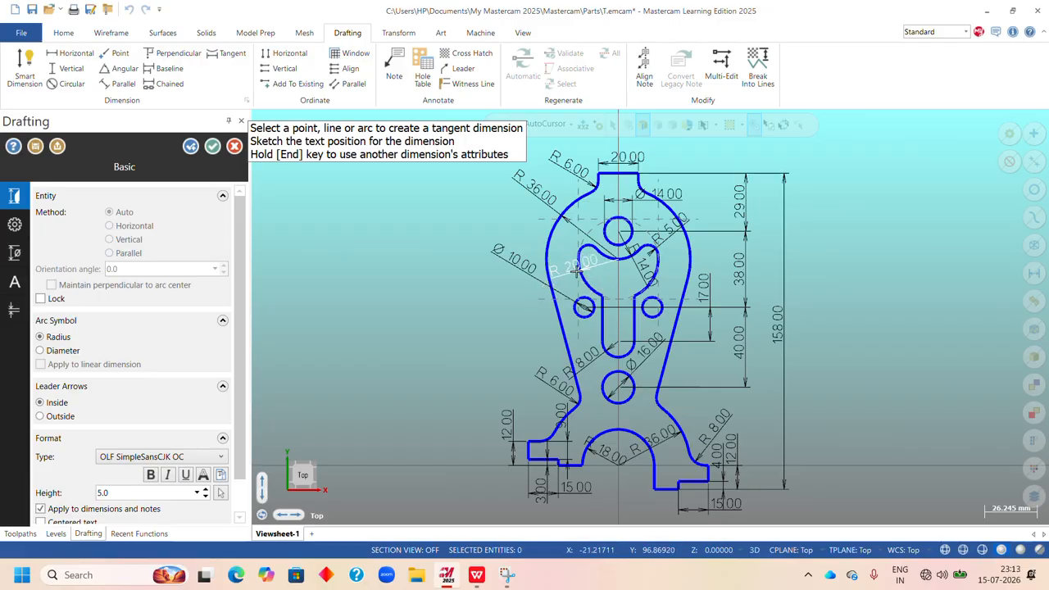
pyautogui.click(570, 276)
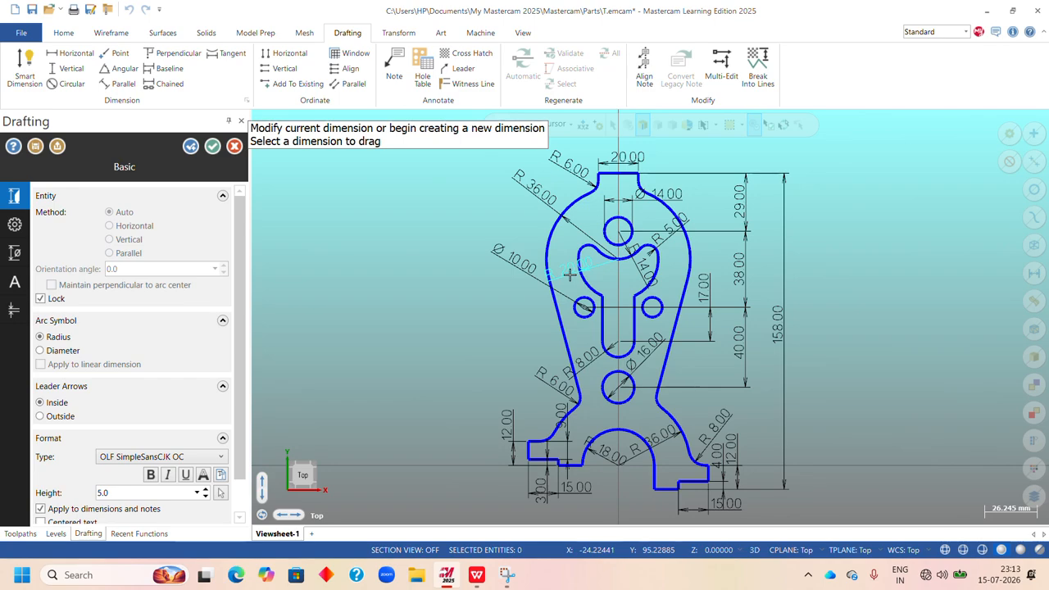
pyautogui.click(213, 147)
pyautogui.scroll(-1, 603, 305)
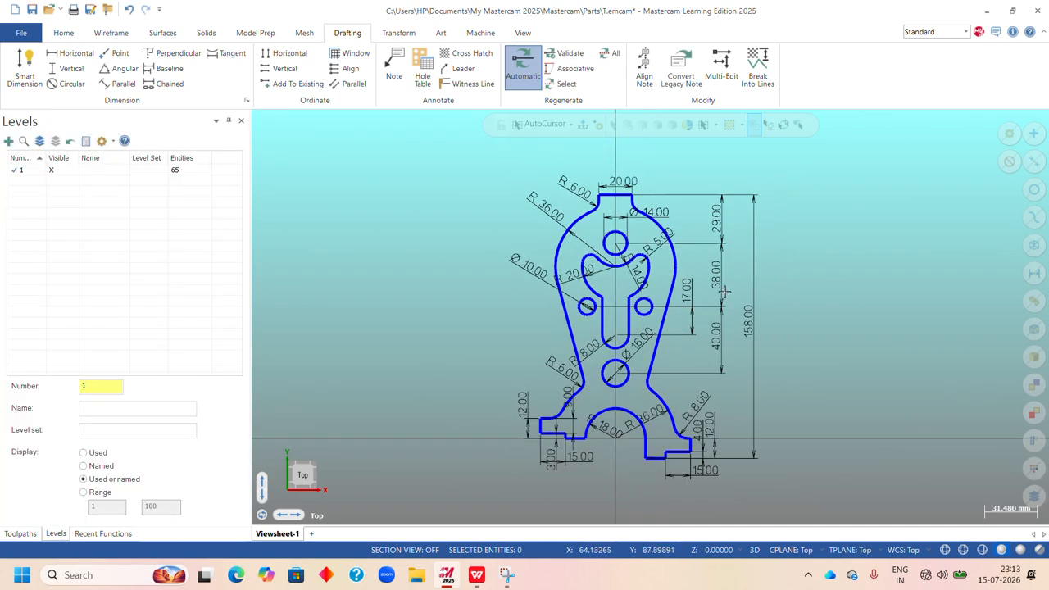
pyautogui.rightClick(797, 202)
pyautogui.click(823, 255)
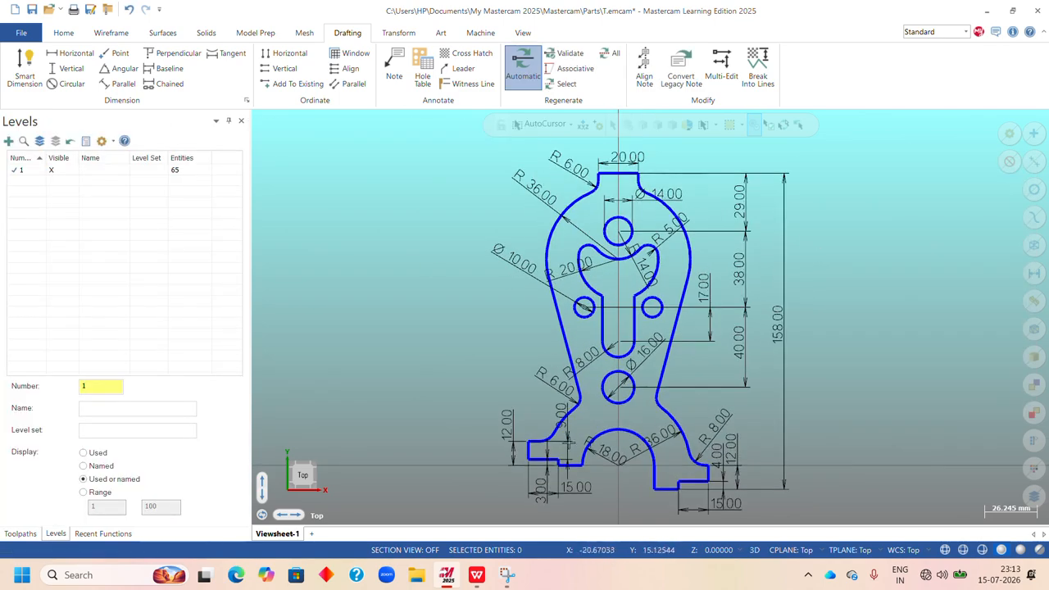
# Compare the dimensioned part with the Upright drawing on the Exercise 8 sheet to find any dimensions still missing.
pyautogui.click(477, 575)
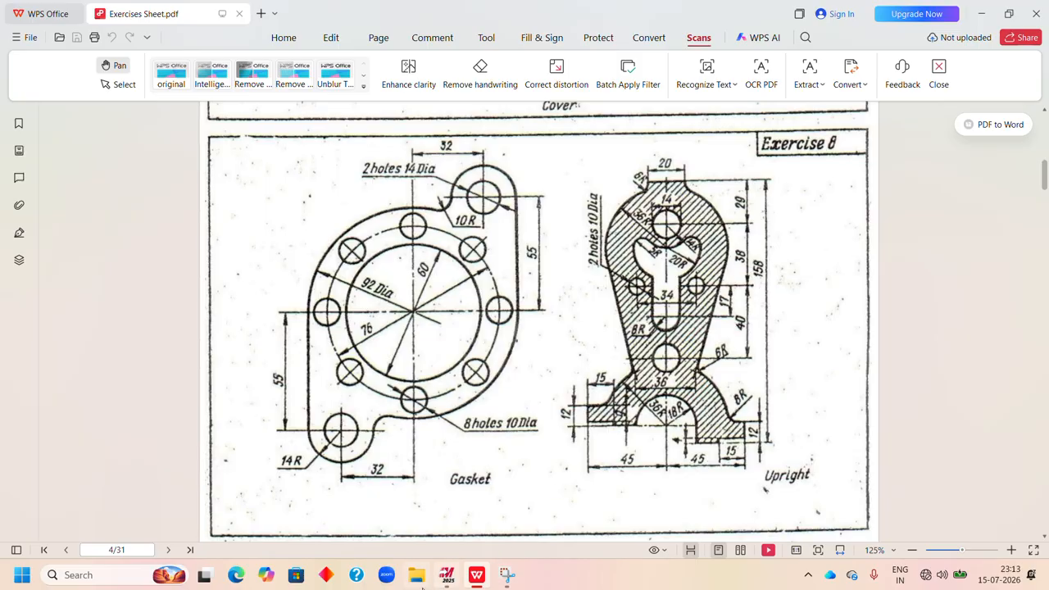
pyautogui.click(446, 579)
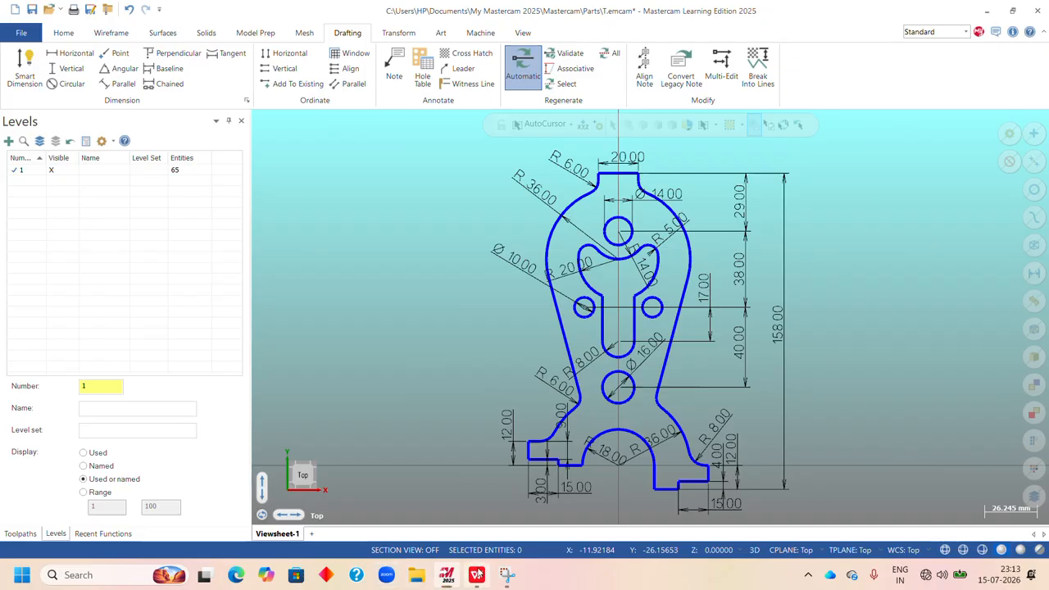
pyautogui.click(477, 574)
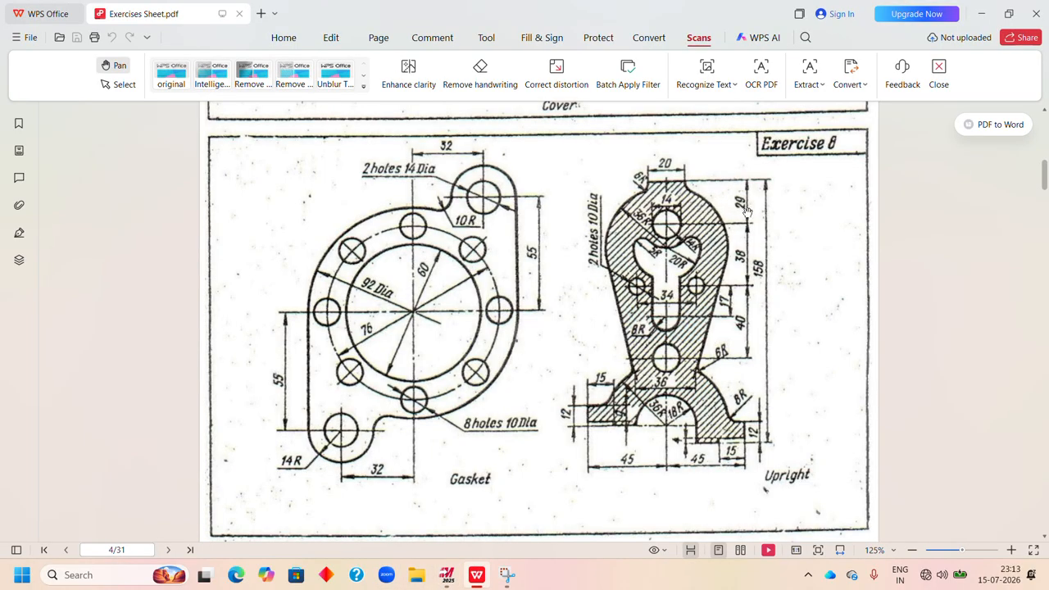
pyautogui.click(447, 575)
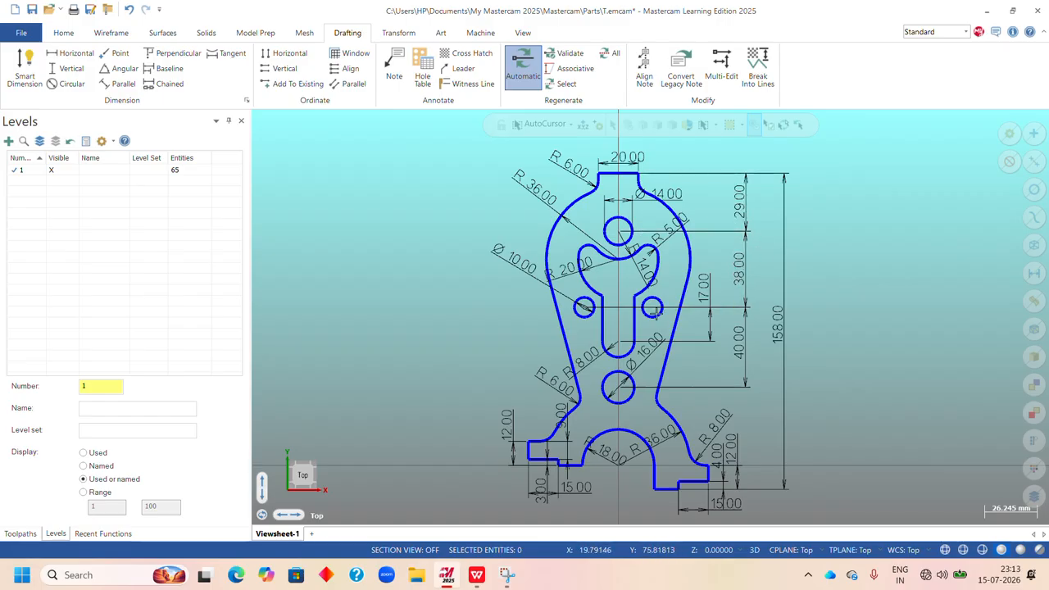
pyautogui.click(477, 575)
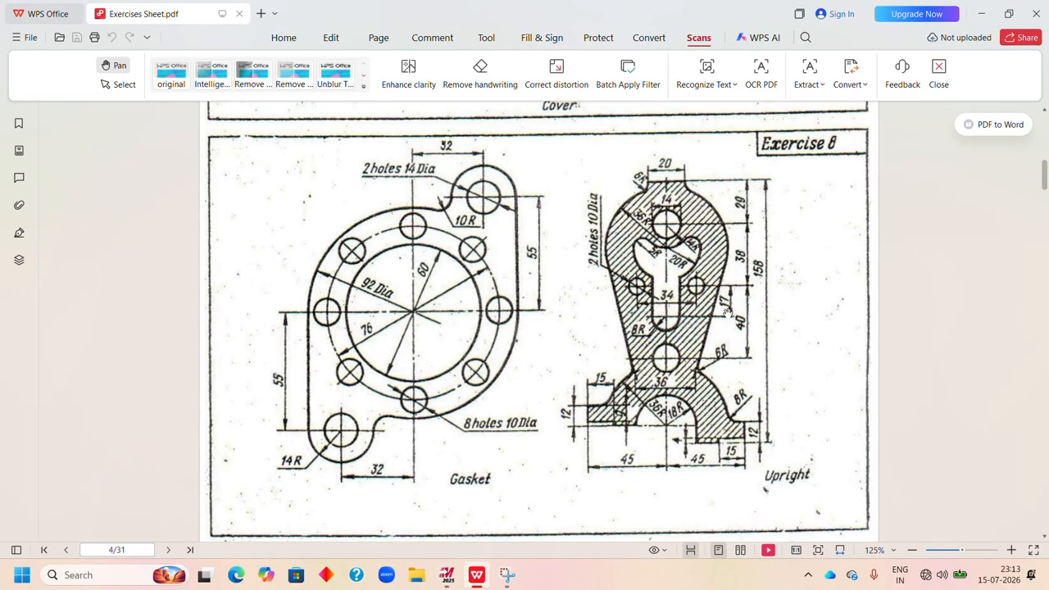
pyautogui.click(447, 575)
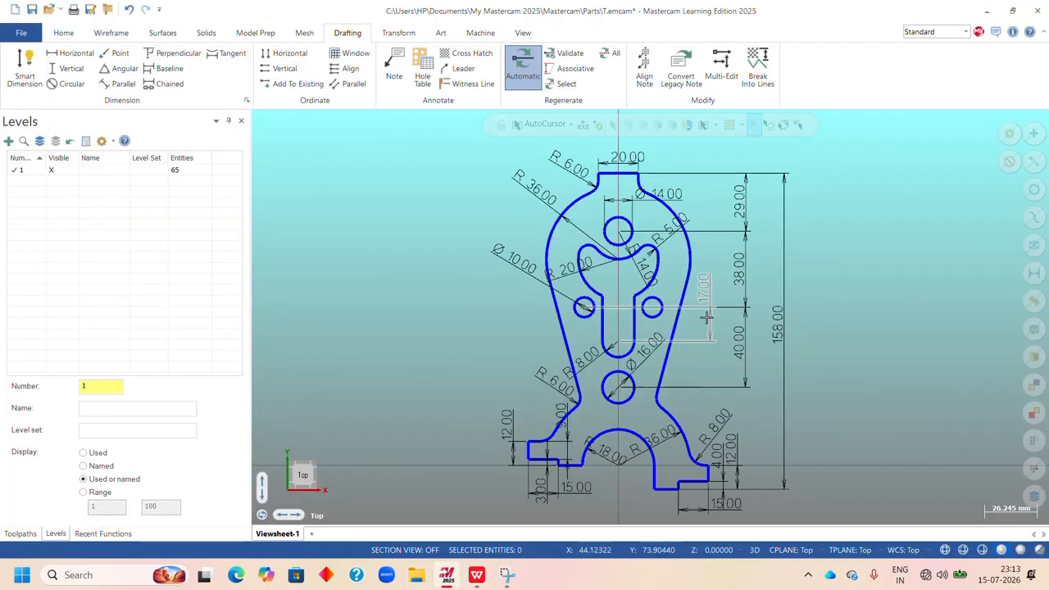
pyautogui.click(623, 336)
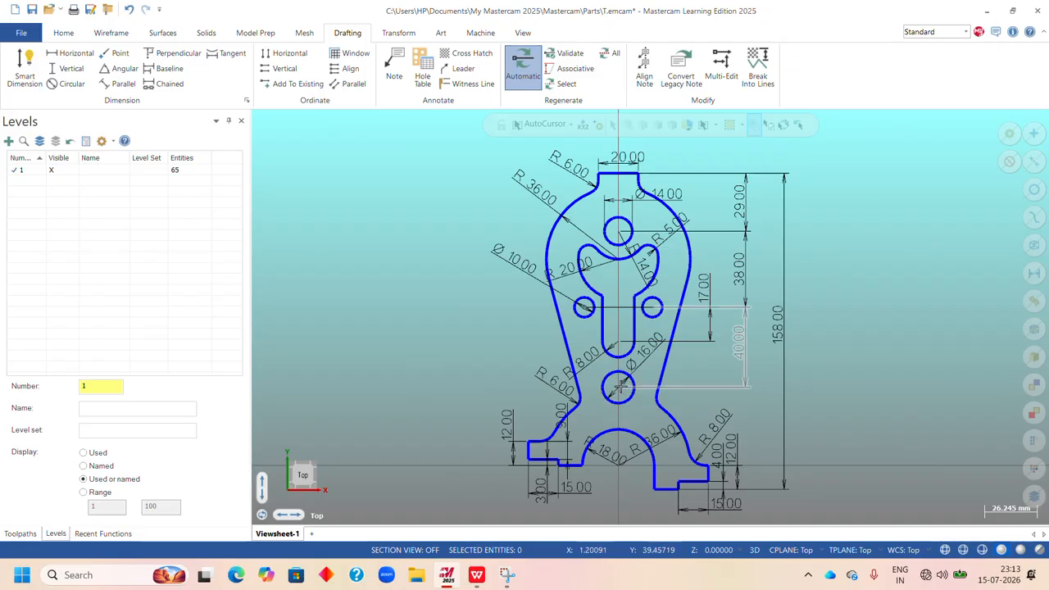
pyautogui.click(476, 574)
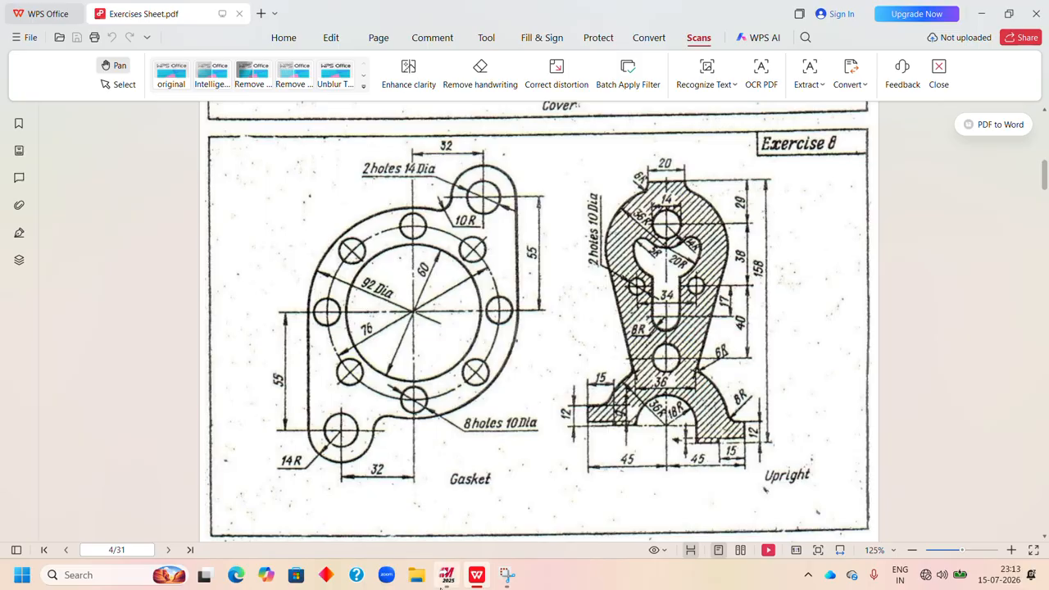
pyautogui.click(448, 577)
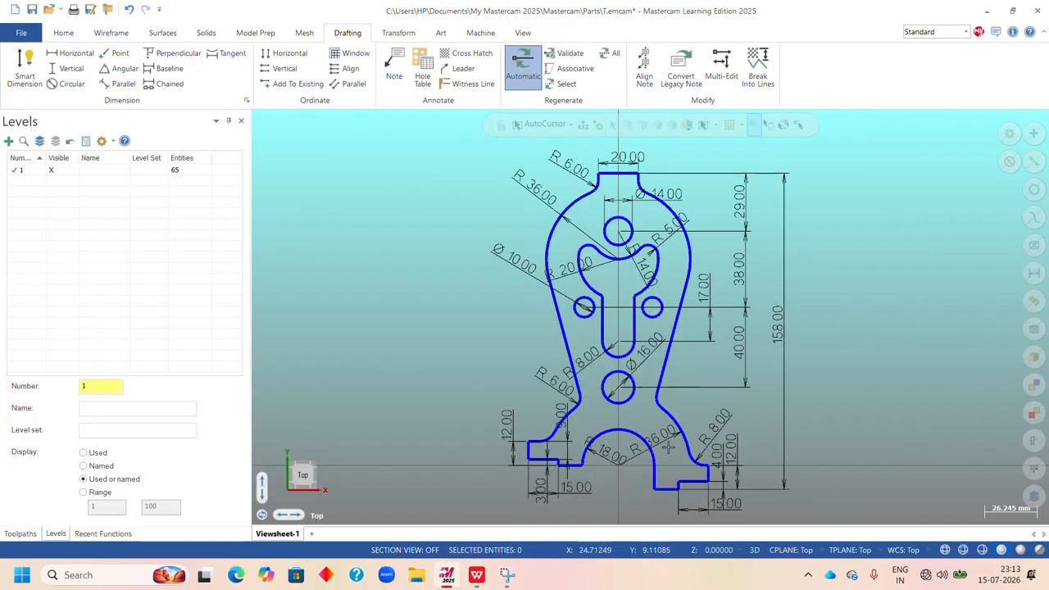
pyautogui.click(476, 576)
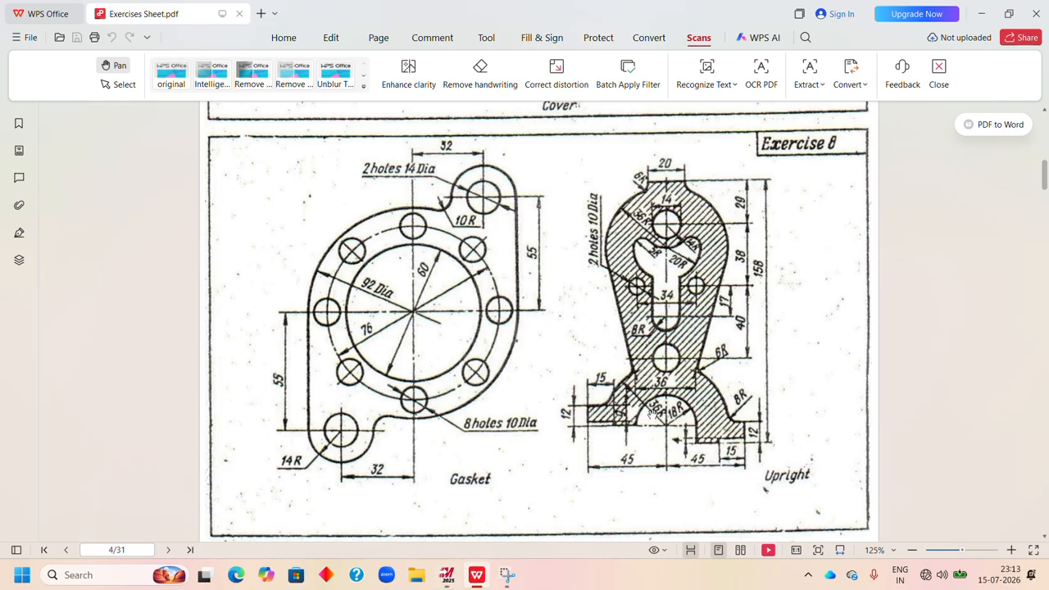
pyautogui.click(447, 577)
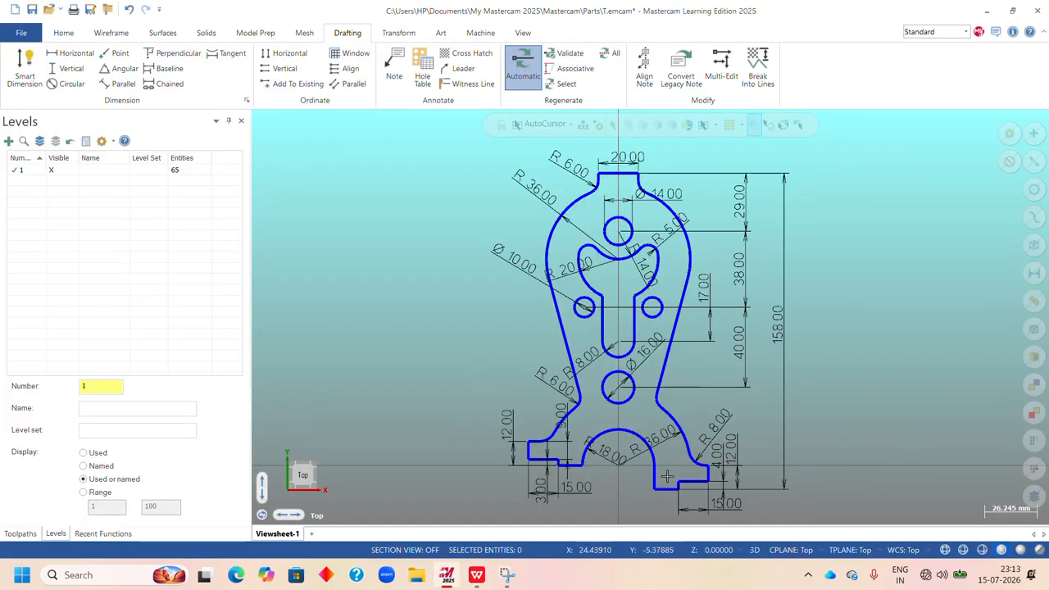
# Dimension the horizontal distance from the bottom arc's center to the right foot's outer lower corner, placed below the foot length dimension.
pyautogui.scroll(1, 659, 371)
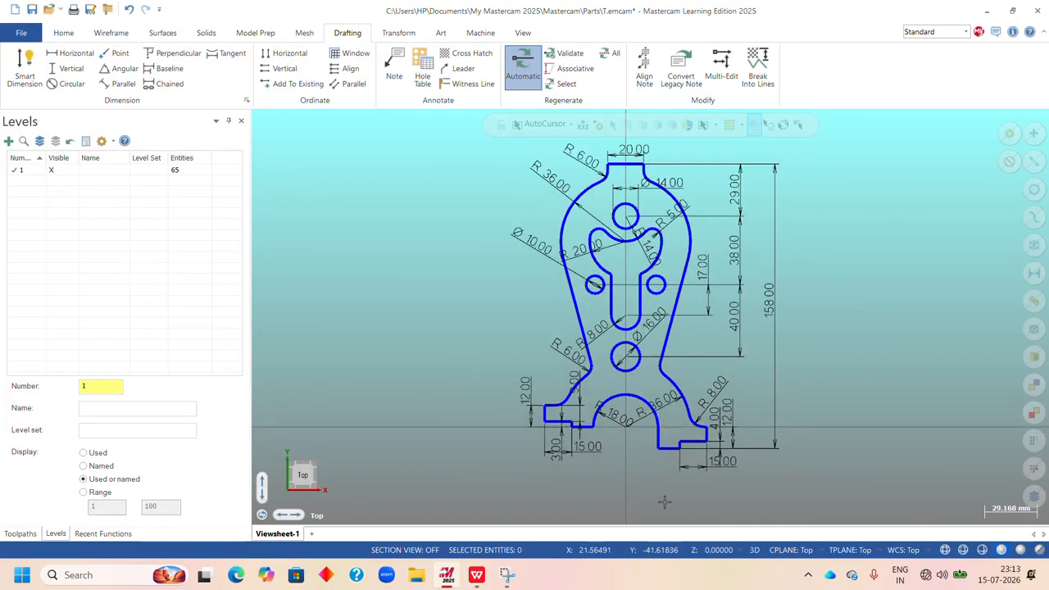
pyautogui.click(25, 70)
pyautogui.scroll(2, 655, 486)
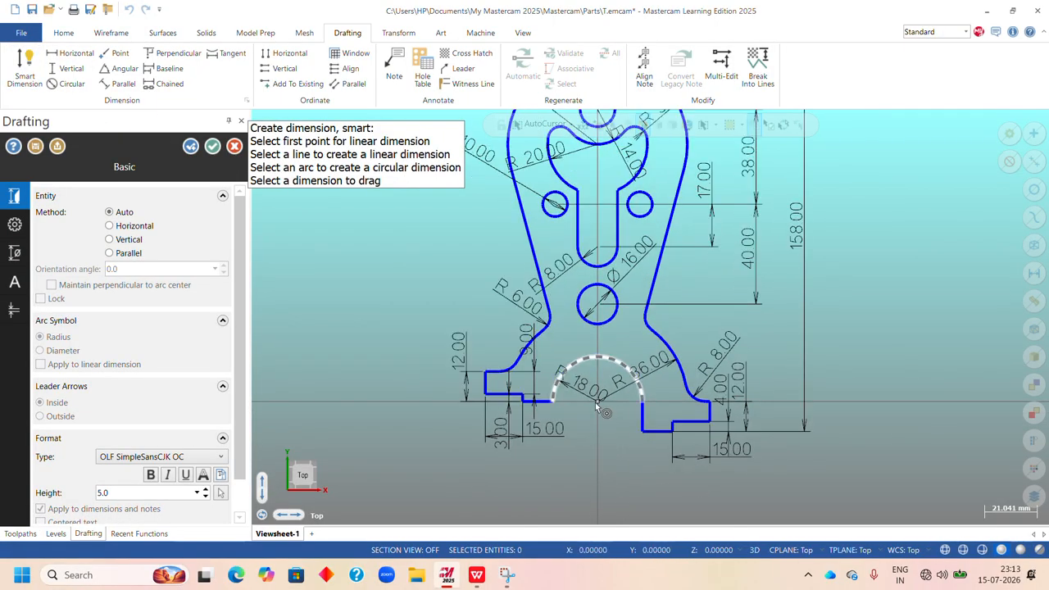
pyautogui.click(599, 403)
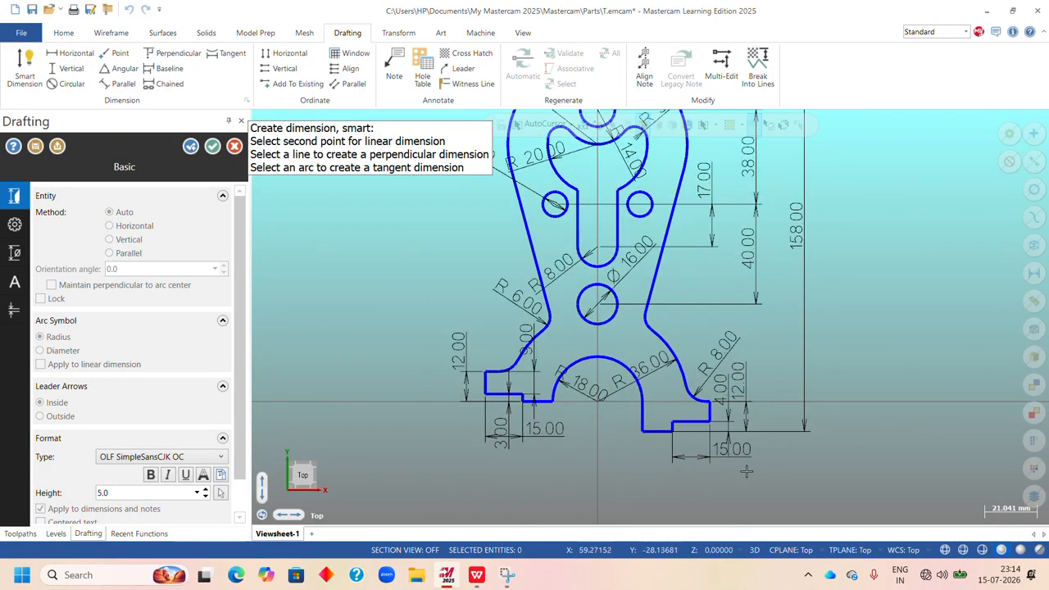
pyautogui.click(710, 423)
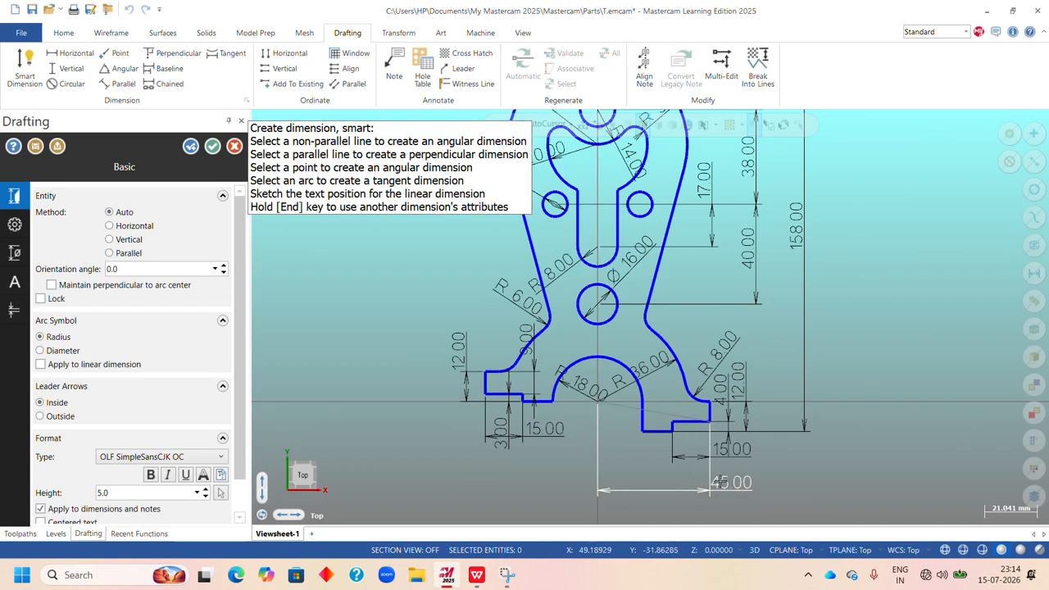
pyautogui.click(718, 483)
# Dimension the horizontal distance from the bottom arc's center to the left foot's outer edge, placed level with the matching right-hand dimension.
pyautogui.click(599, 403)
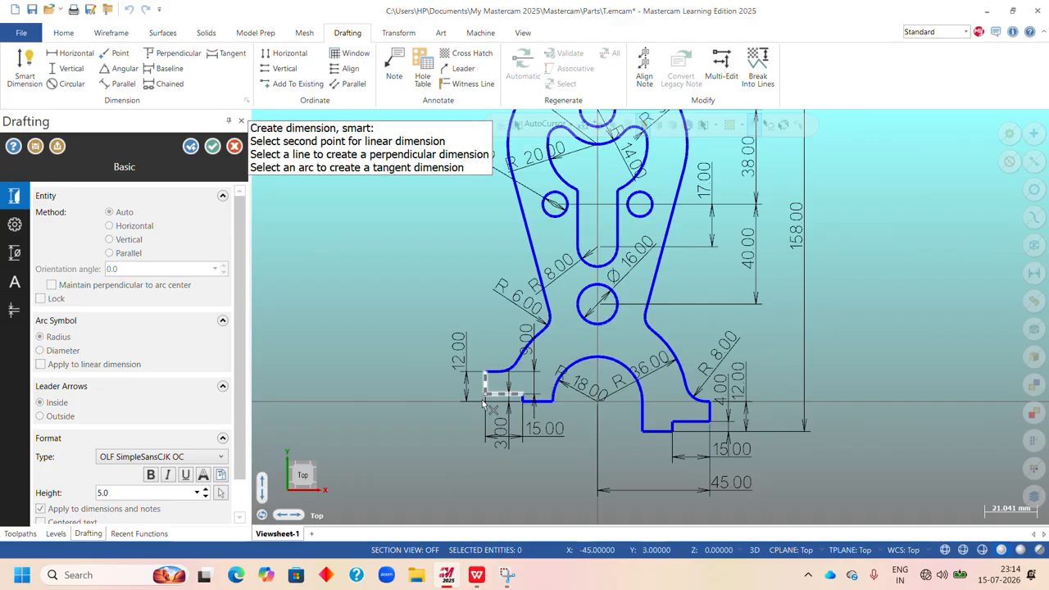
pyautogui.click(486, 397)
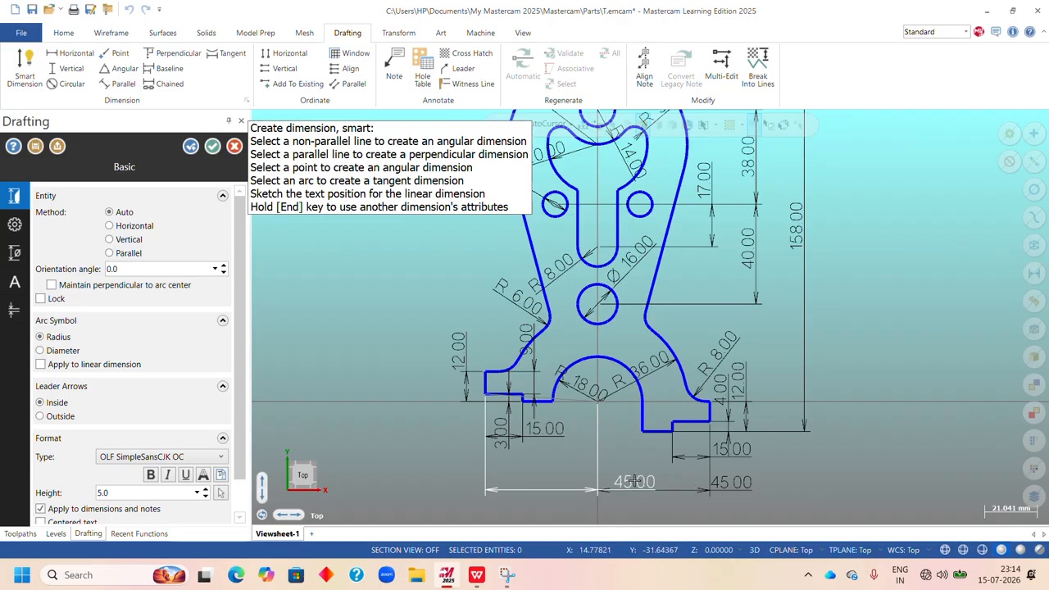
pyautogui.press('h')
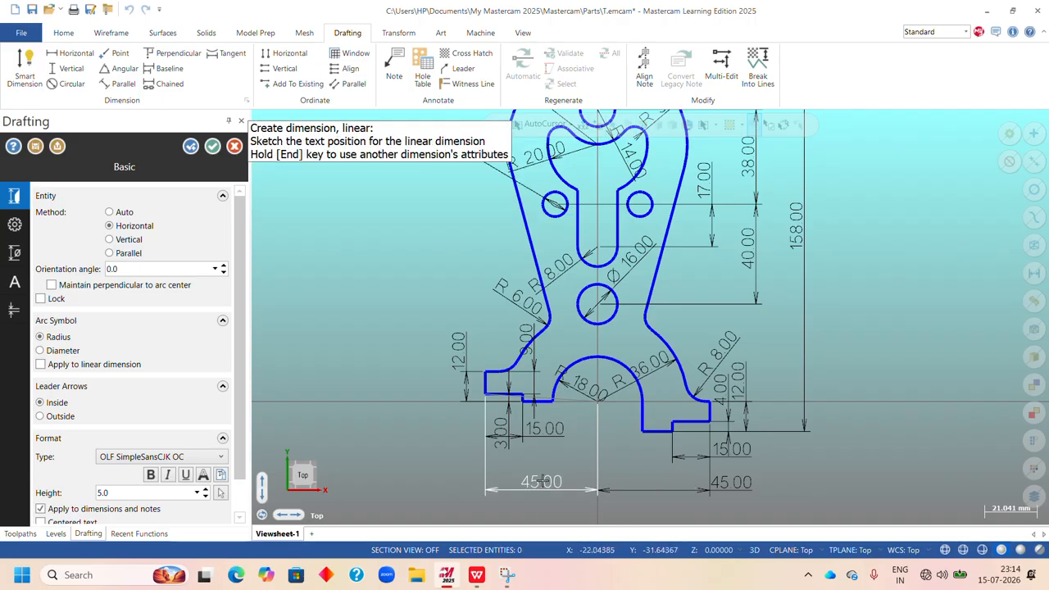
pyautogui.click(541, 482)
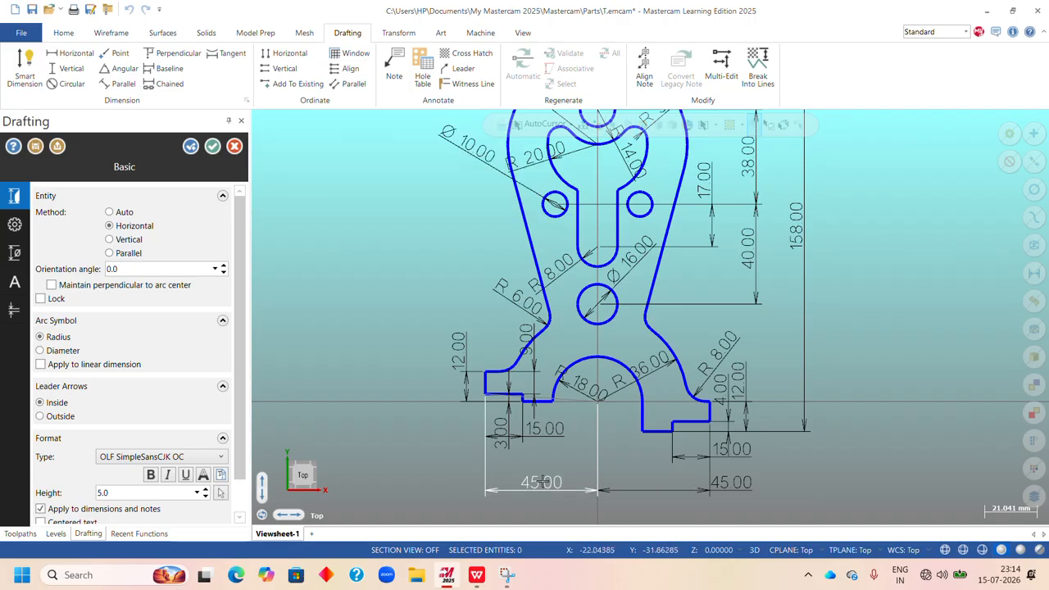
# Reposition the right-hand 45 mm dimension so its text sits centered between its witness lines, and finish dimensioning.
pyautogui.click(732, 486)
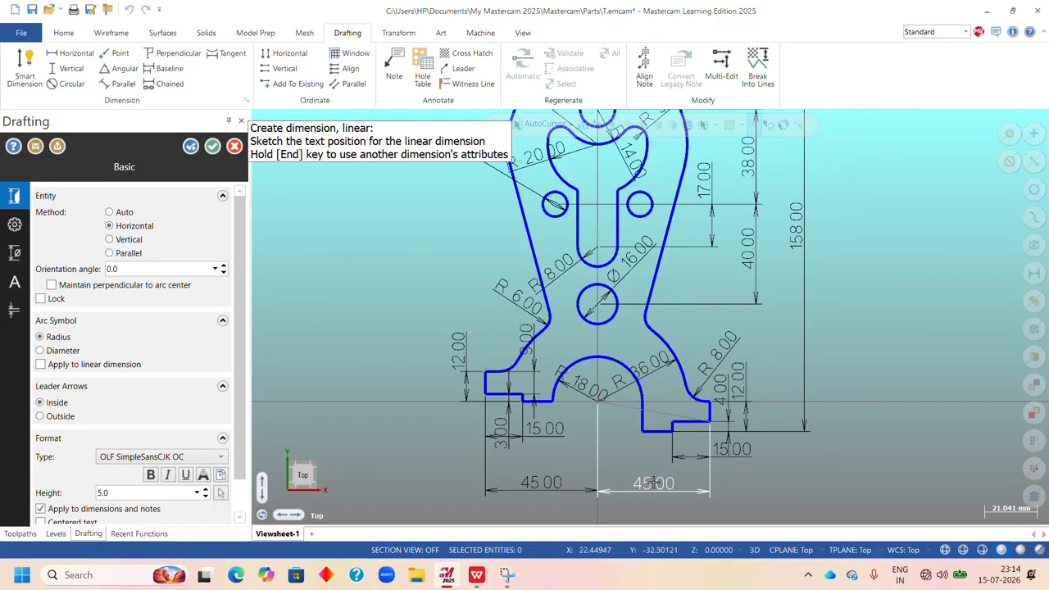
pyautogui.click(654, 483)
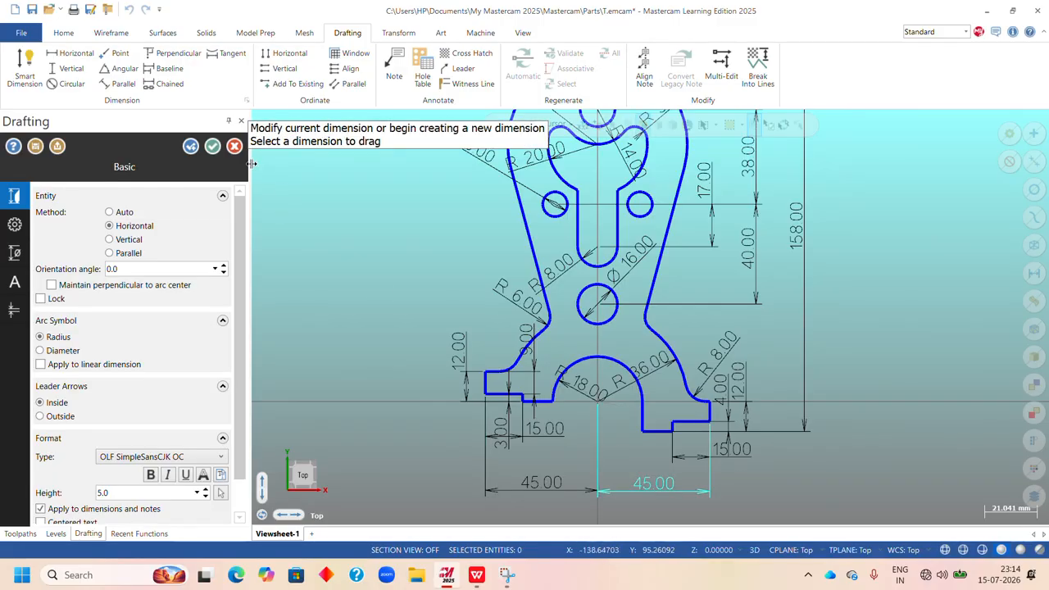
pyautogui.click(212, 146)
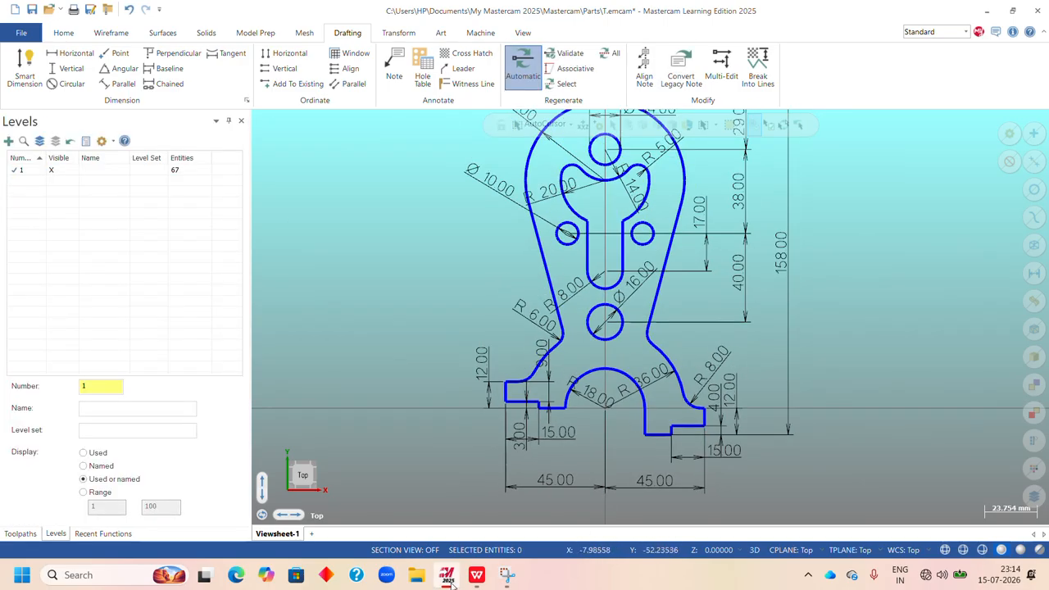
# Compare the dimensioned part with the Upright drawing on the Exercise 8 sheet, checking the feet, holes, cutout and radii for missing dimensions.
pyautogui.click(477, 576)
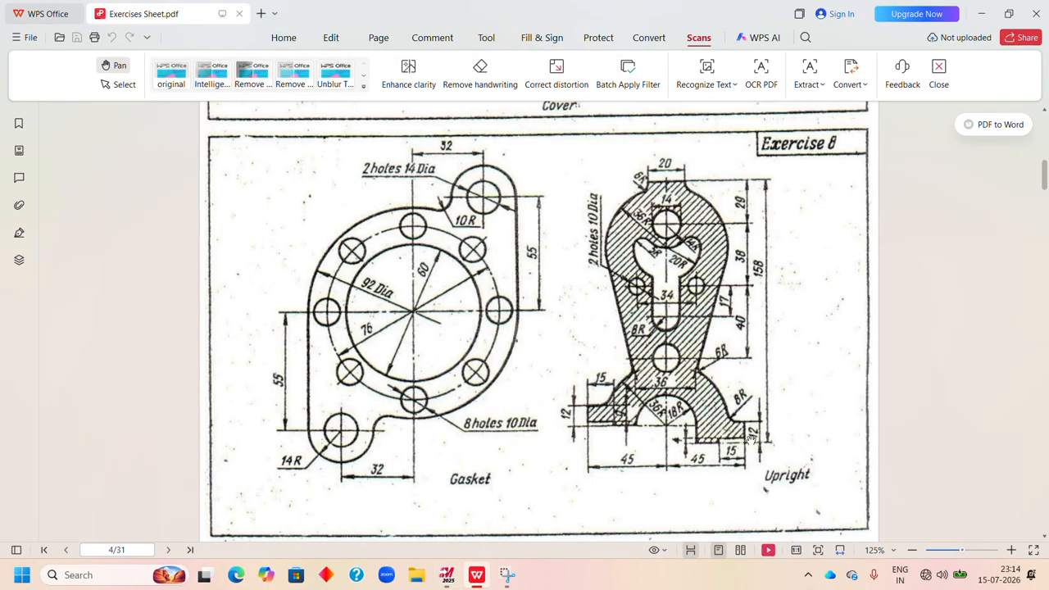
pyautogui.click(447, 575)
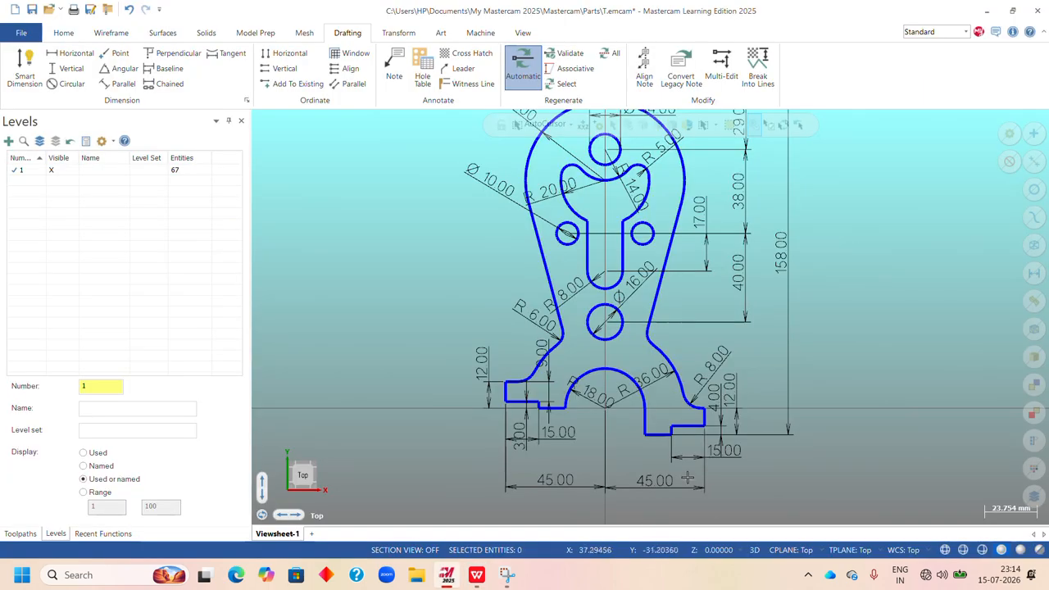
pyautogui.click(734, 403)
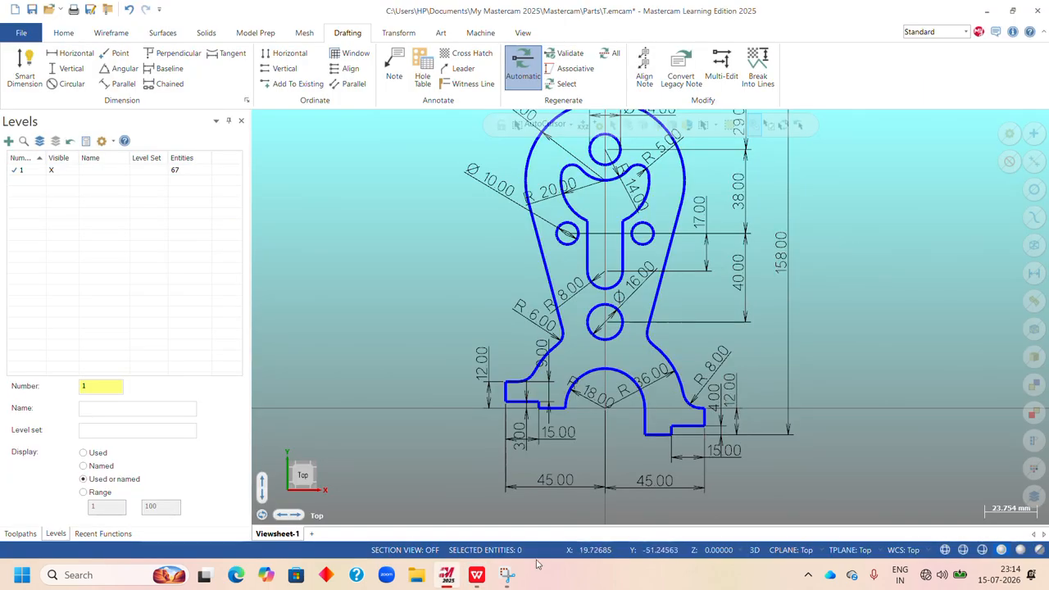
pyautogui.click(478, 577)
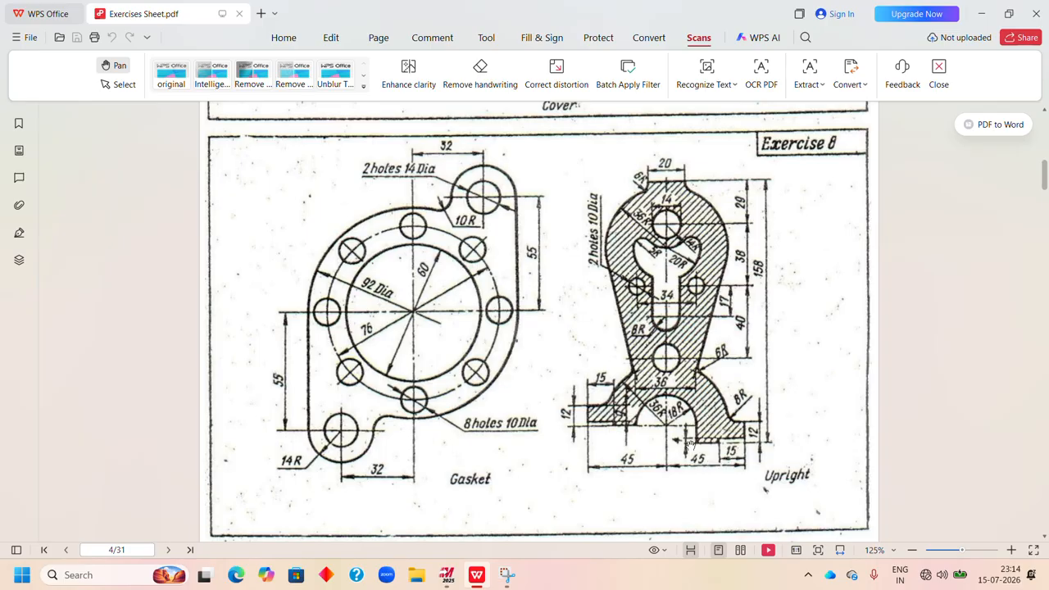
pyautogui.click(447, 575)
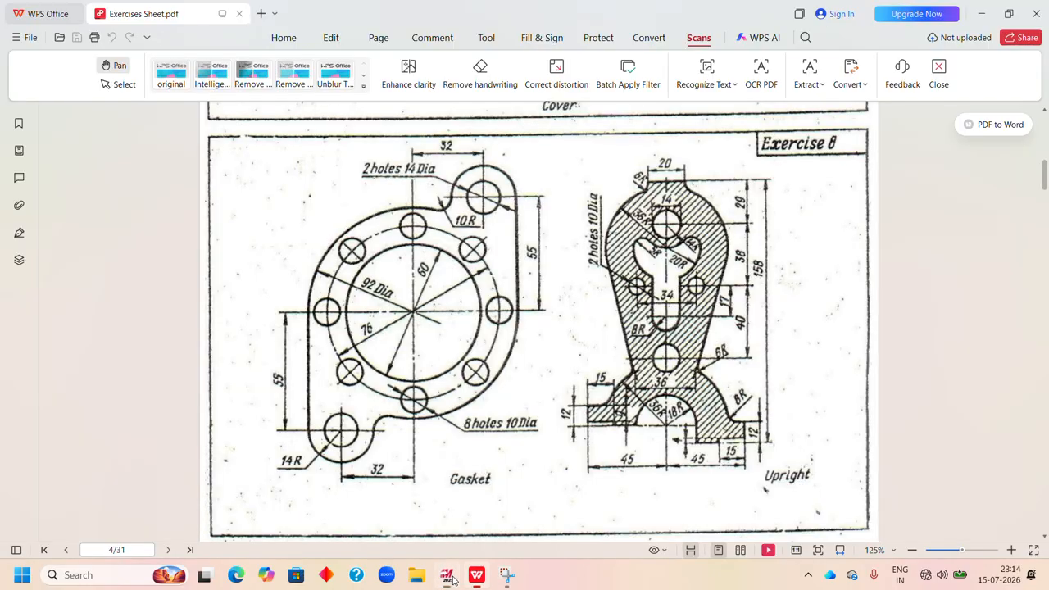
pyautogui.click(477, 575)
pyautogui.moveTo(481, 582)
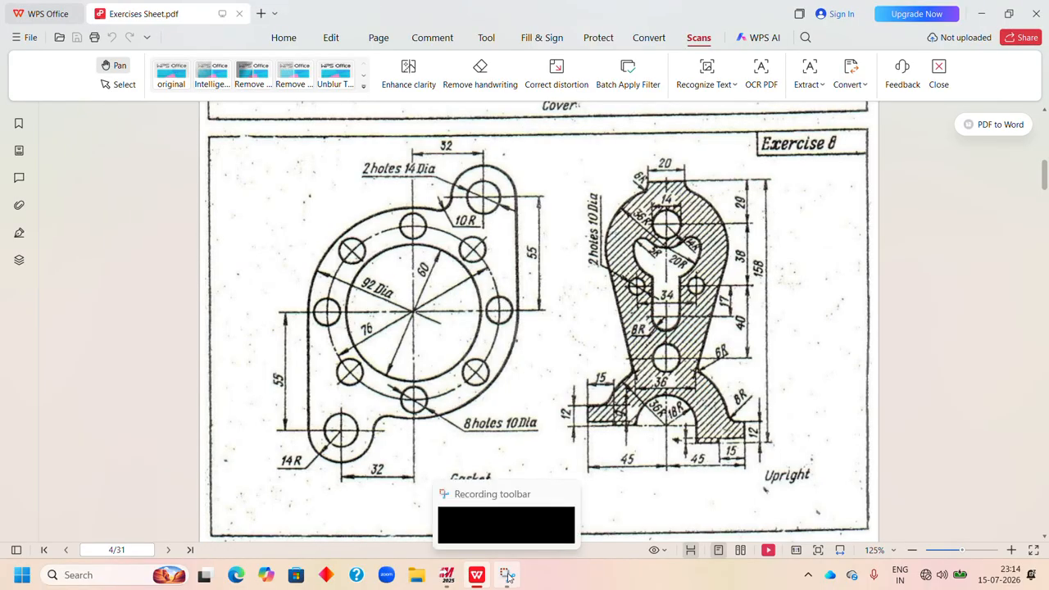
pyautogui.click(447, 575)
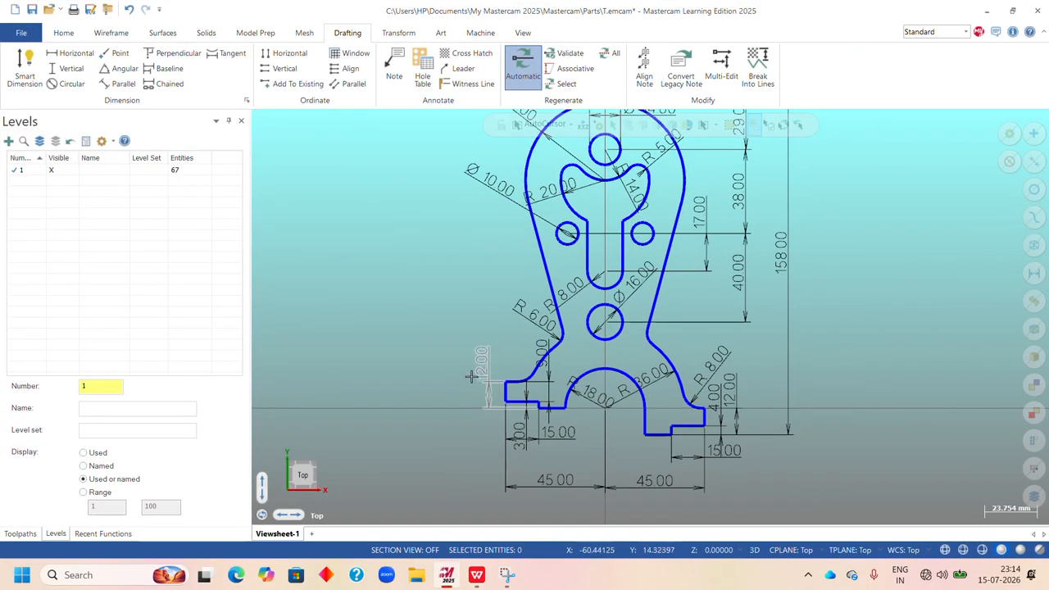
pyautogui.click(476, 575)
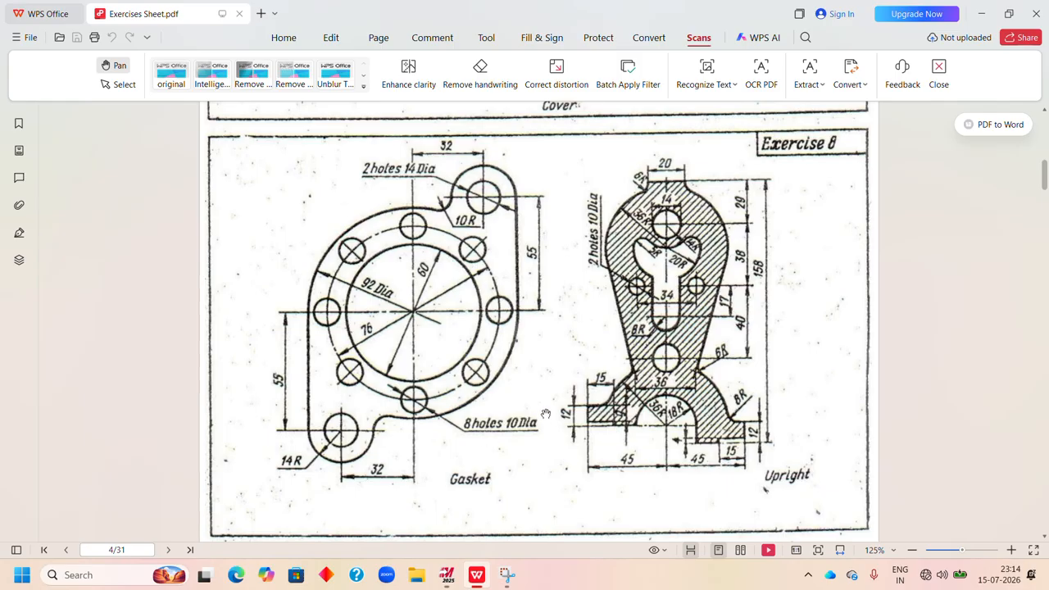
pyautogui.click(446, 575)
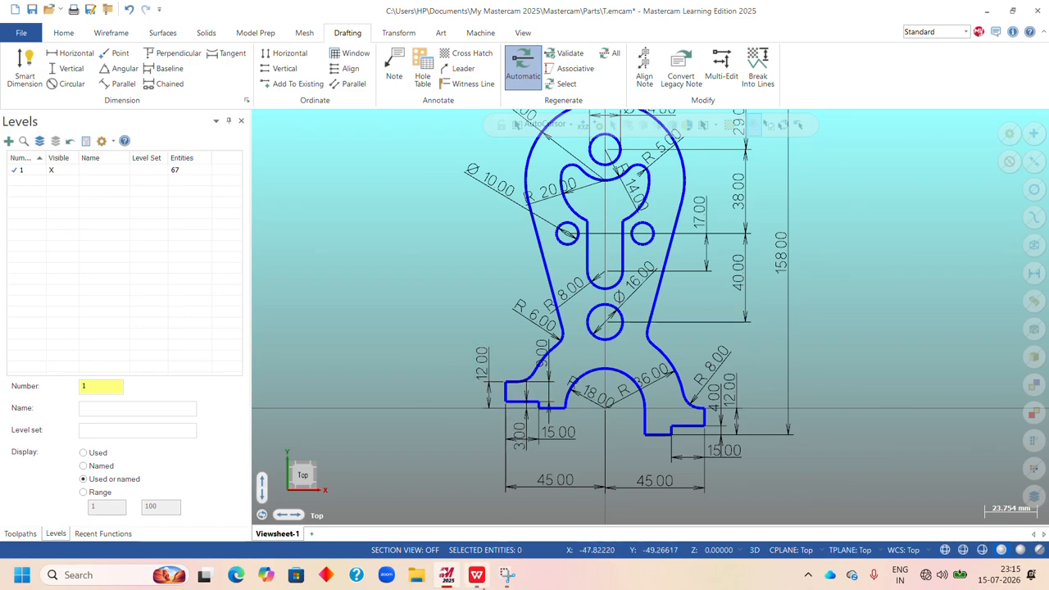
pyautogui.click(446, 576)
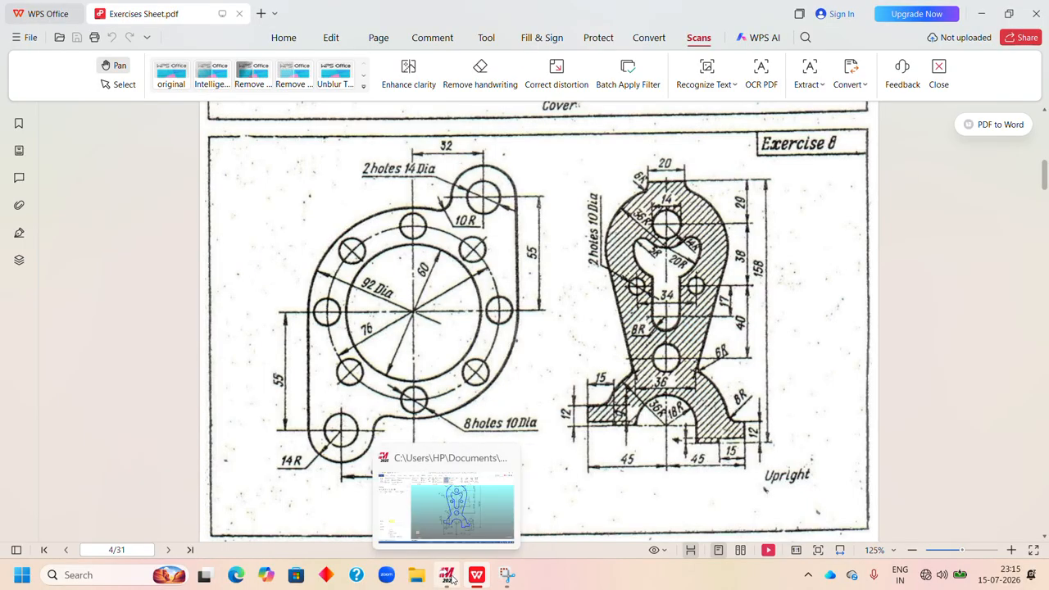
pyautogui.click(501, 502)
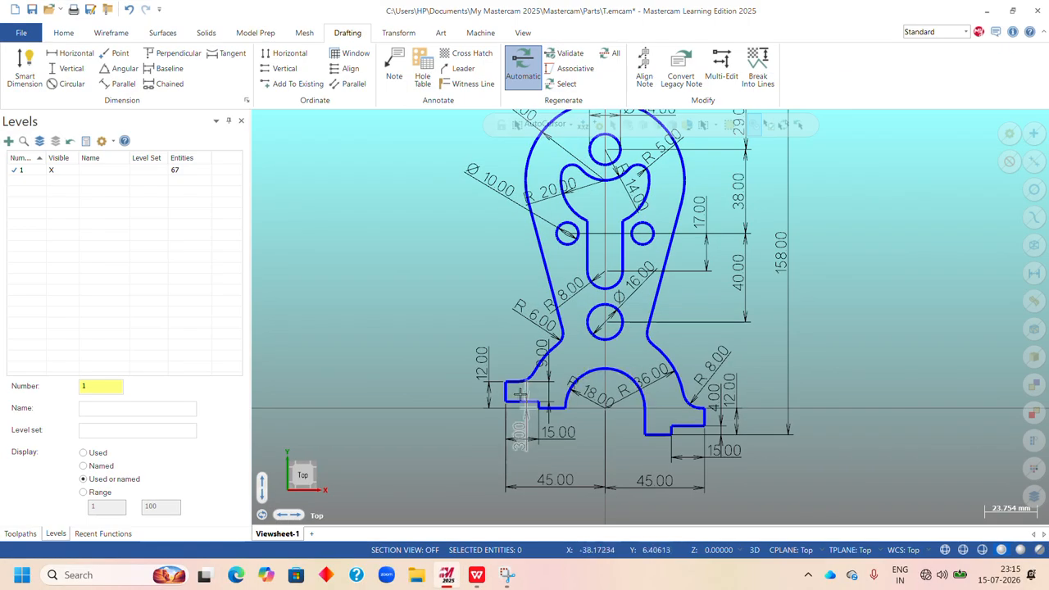
pyautogui.moveTo(477, 575)
pyautogui.click(507, 531)
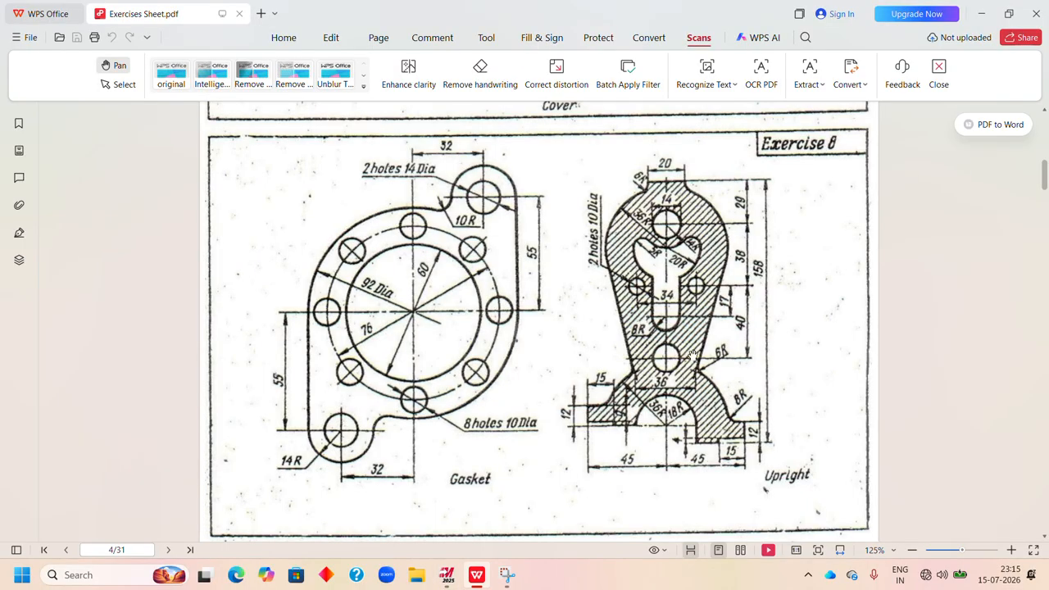
pyautogui.scroll(-3, 692, 354)
pyautogui.scroll(2, 682, 292)
pyautogui.scroll(1, 679, 294)
pyautogui.rightClick(798, 176)
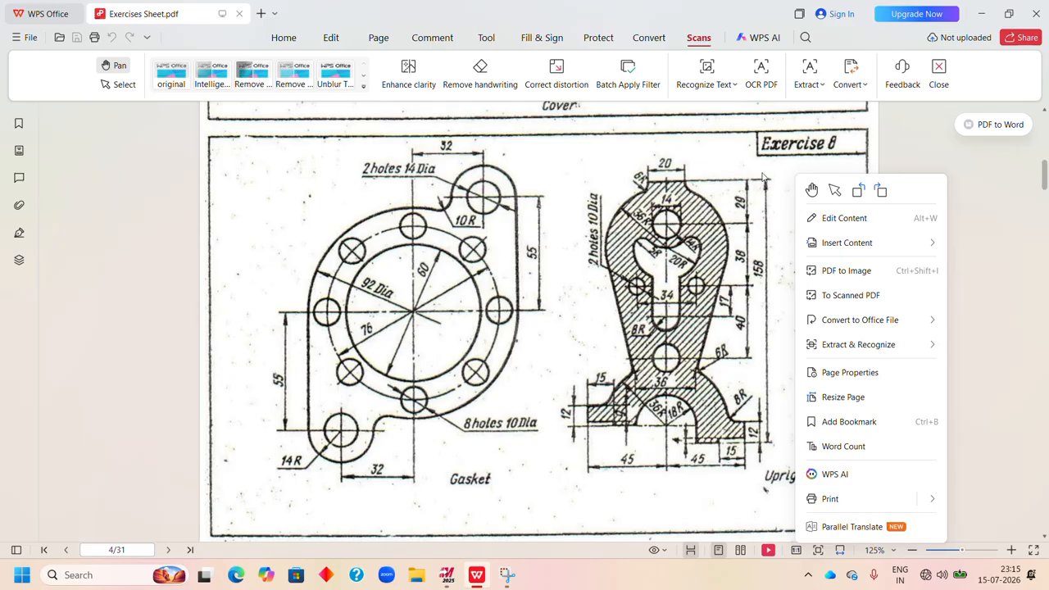
pyautogui.click(722, 162)
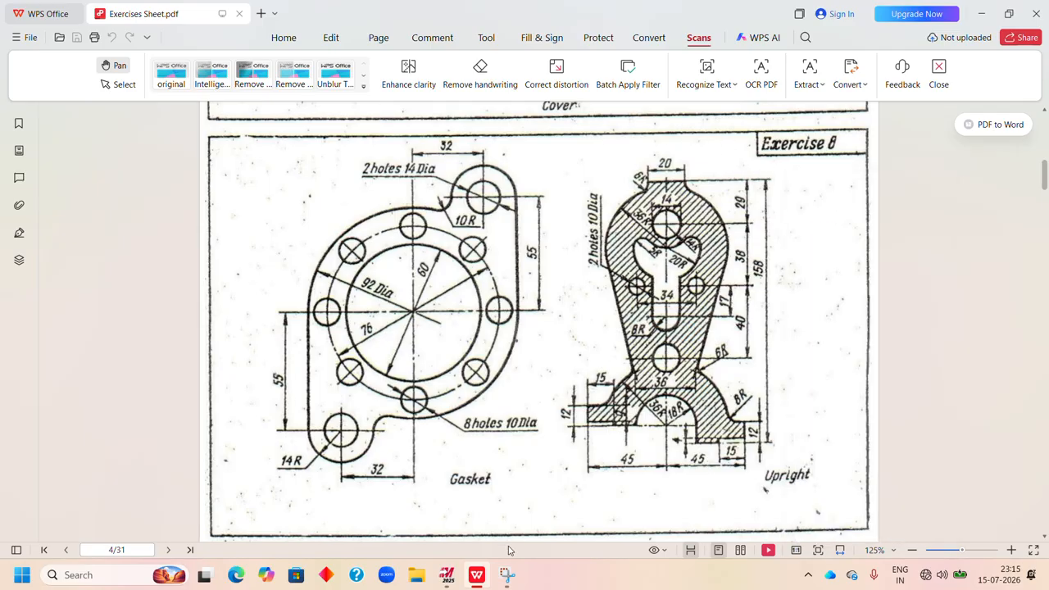
pyautogui.click(447, 574)
# Select the dimensions of the neck, upper hole and cutout's upper lobe, together with the overall height and top hole position.
pyautogui.scroll(-3, 600, 422)
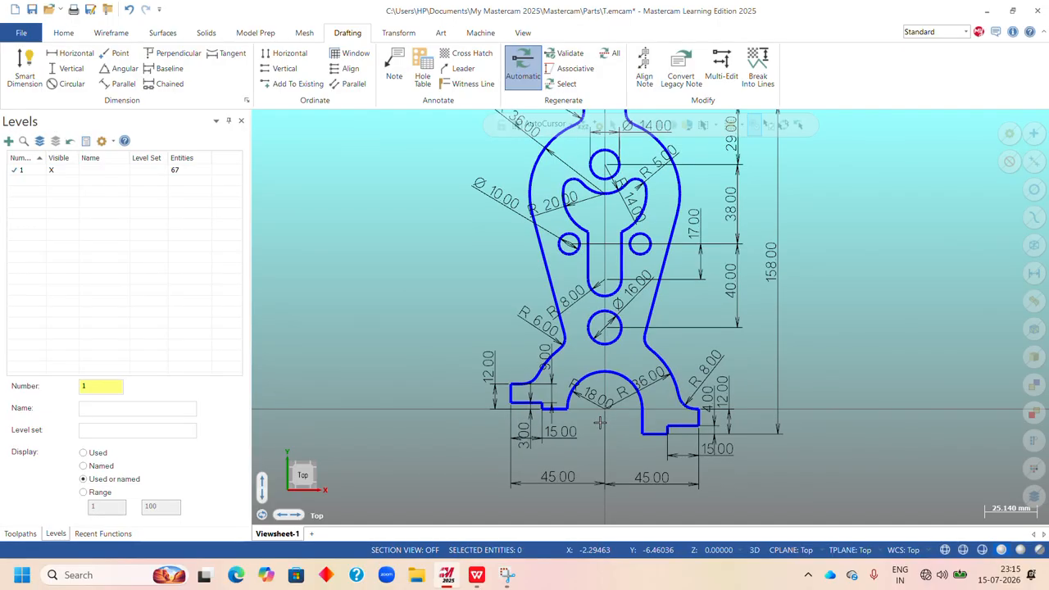
pyautogui.scroll(3, 720, 179)
pyautogui.scroll(-5, 703, 217)
pyautogui.scroll(2, 840, 145)
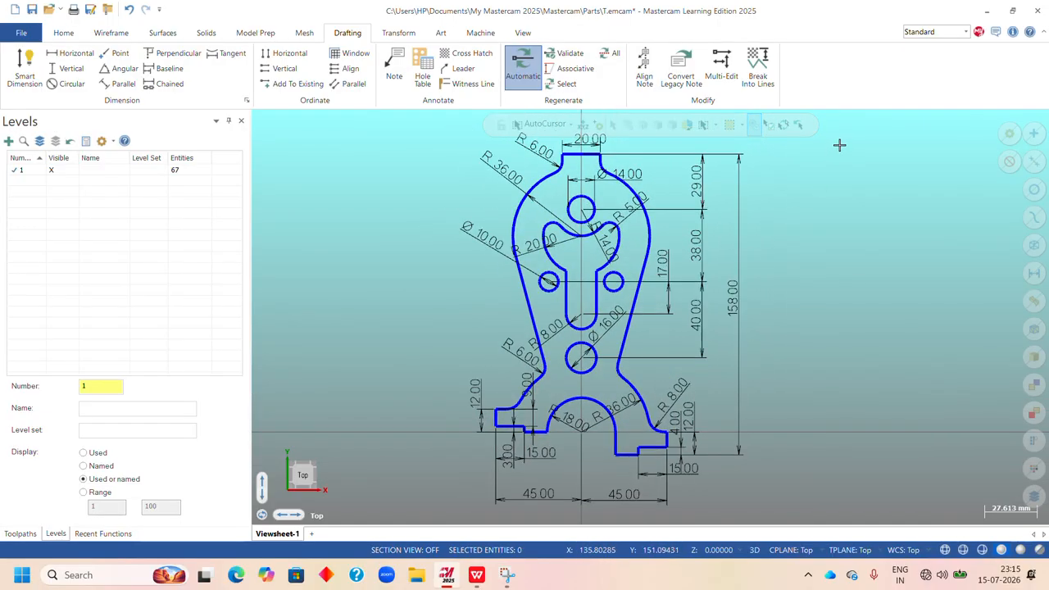
pyautogui.scroll(-4, 796, 195)
pyautogui.rightClick(814, 164)
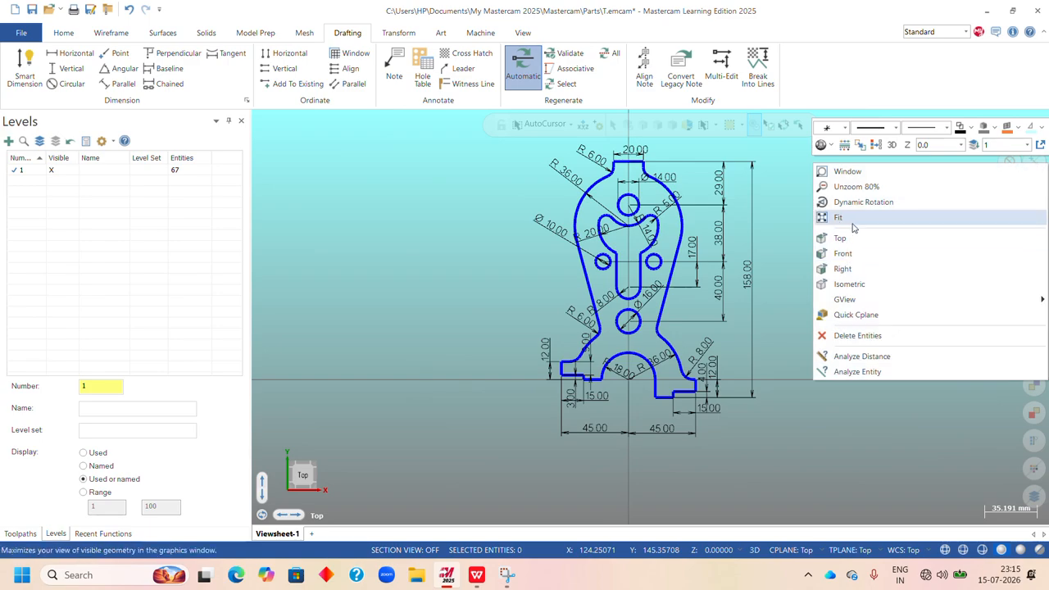
pyautogui.click(851, 220)
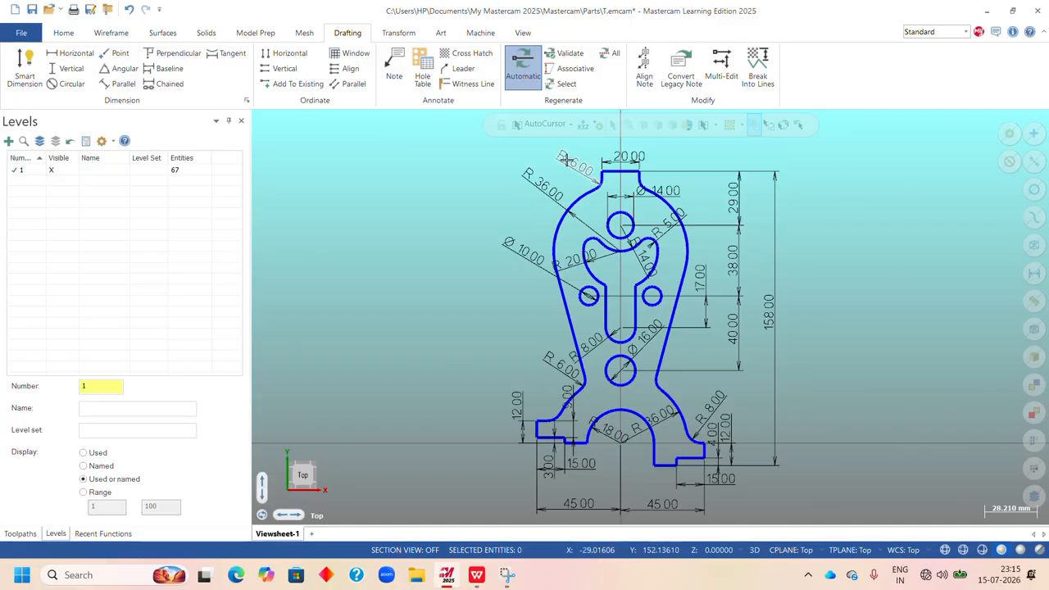
pyautogui.click(601, 173)
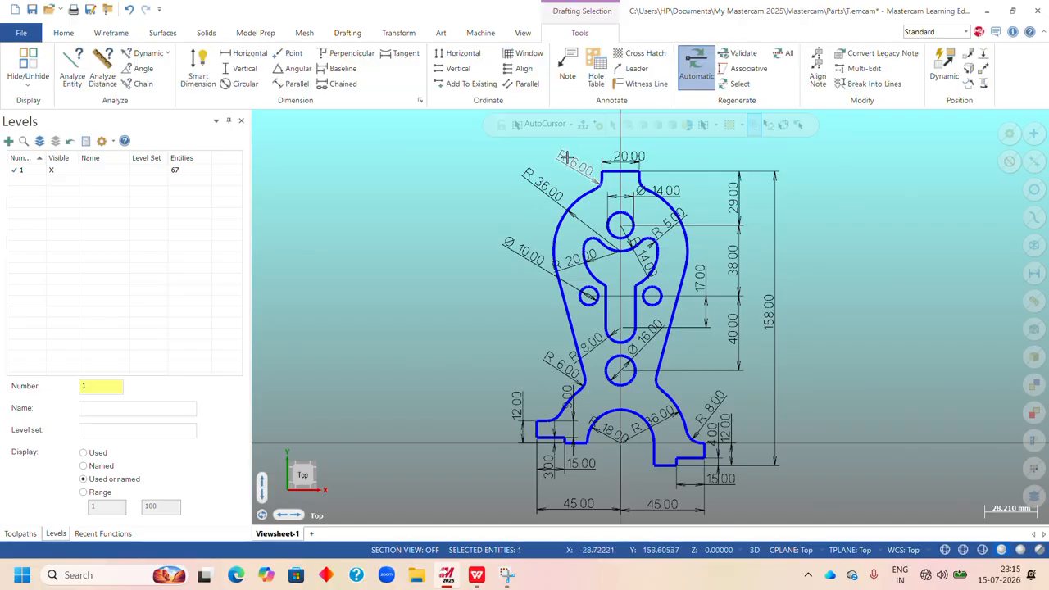
pyautogui.click(775, 171)
pyautogui.click(730, 185)
pyautogui.click(685, 190)
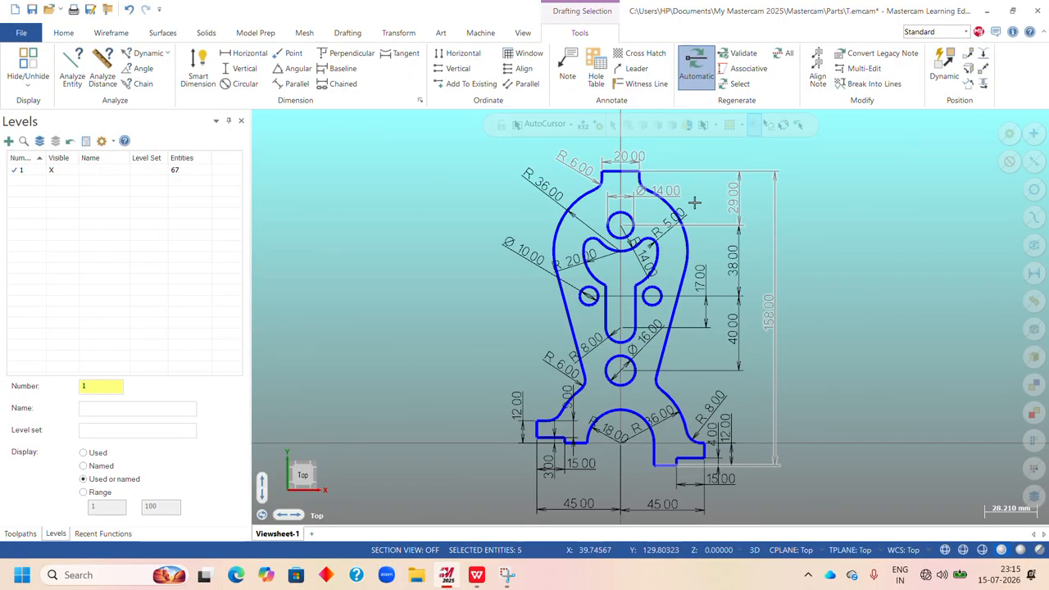
pyautogui.click(692, 213)
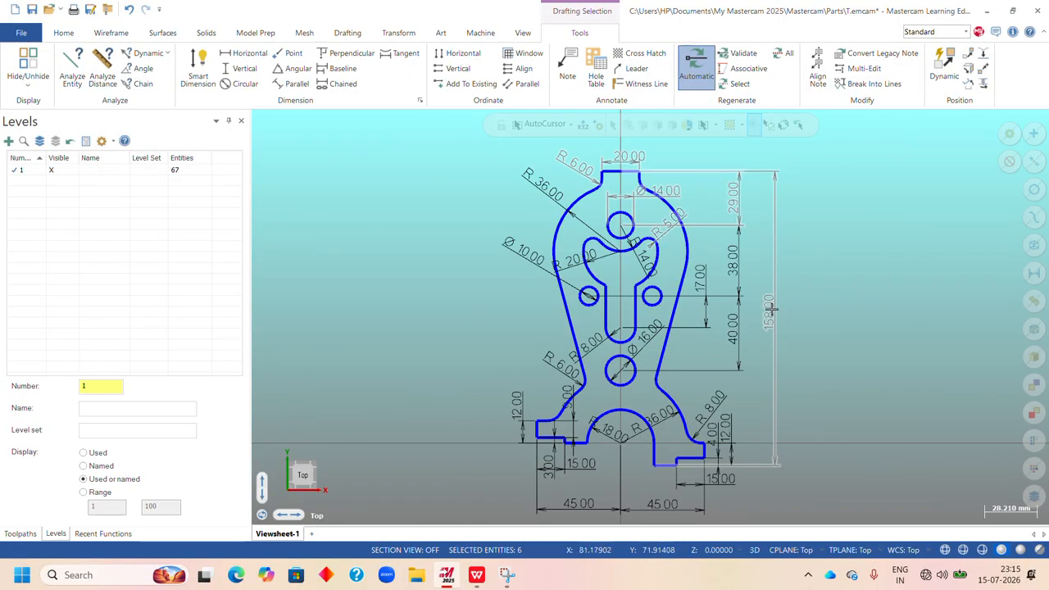
# Add the remaining right-side dimensions to the selection, from the hole spacings and lower hole diameter down to the right foot.
pyautogui.click(700, 279)
pyautogui.click(736, 326)
pyautogui.click(720, 398)
pyautogui.click(725, 428)
pyautogui.click(721, 447)
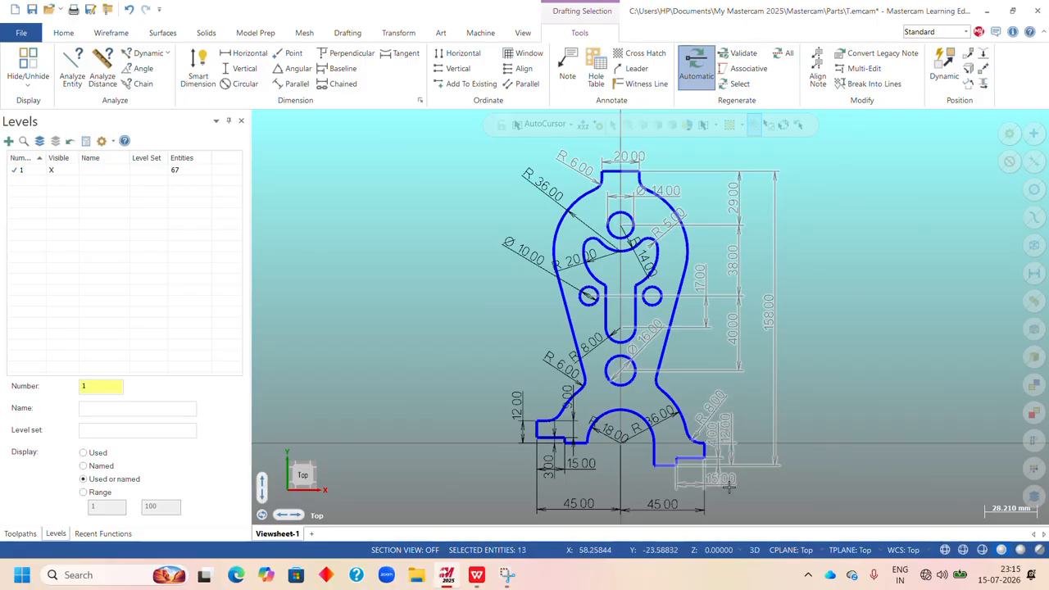
# Add both 45 mm bottom dimensions and all the left foot's dimensions to the selection.
pyautogui.click(614, 510)
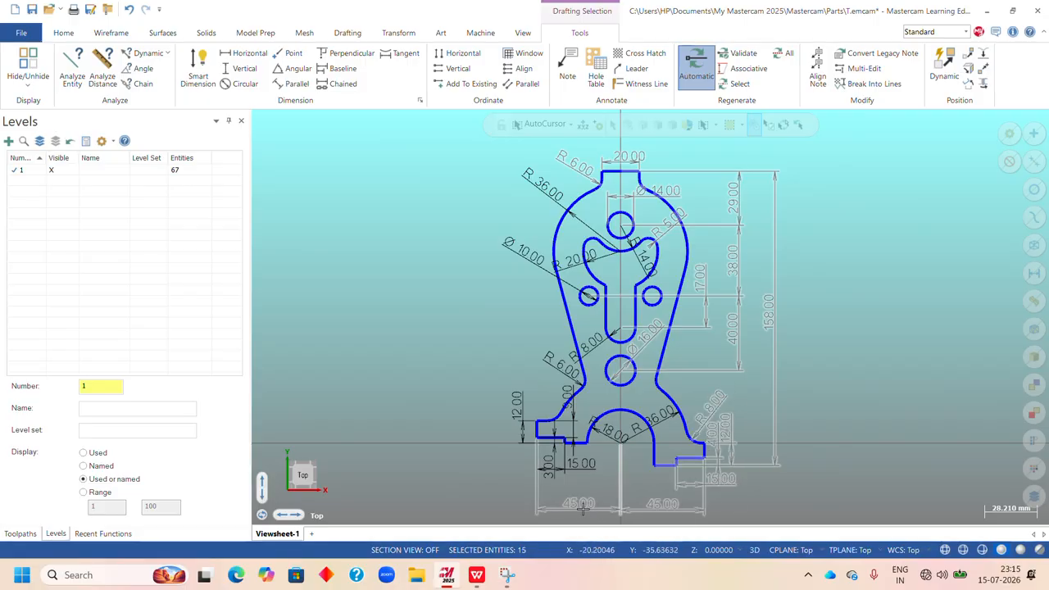
pyautogui.click(582, 474)
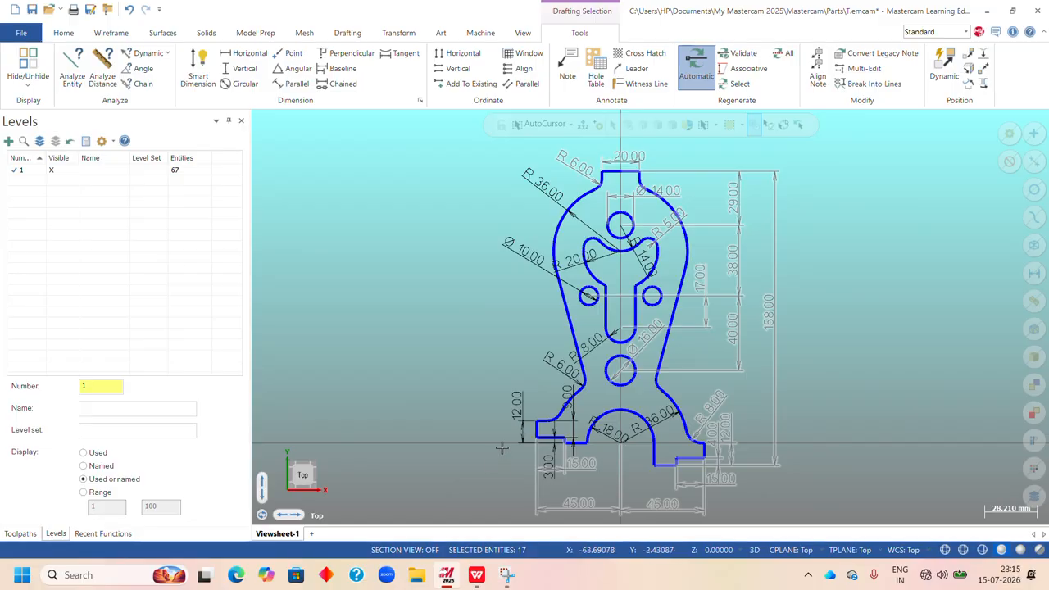
pyautogui.click(508, 404)
pyautogui.click(550, 479)
pyautogui.click(577, 410)
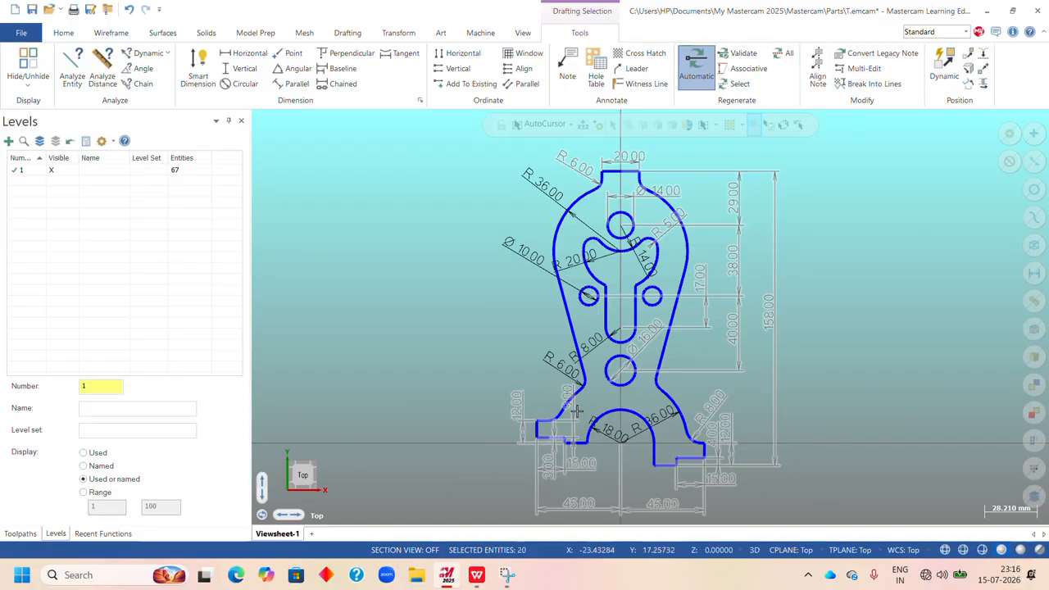
# Add the remaining radius and diameter dimensions to the selection, covering the left waist fillet, slot, small hole, cutout, head and bottom arches.
pyautogui.click(556, 368)
pyautogui.click(530, 268)
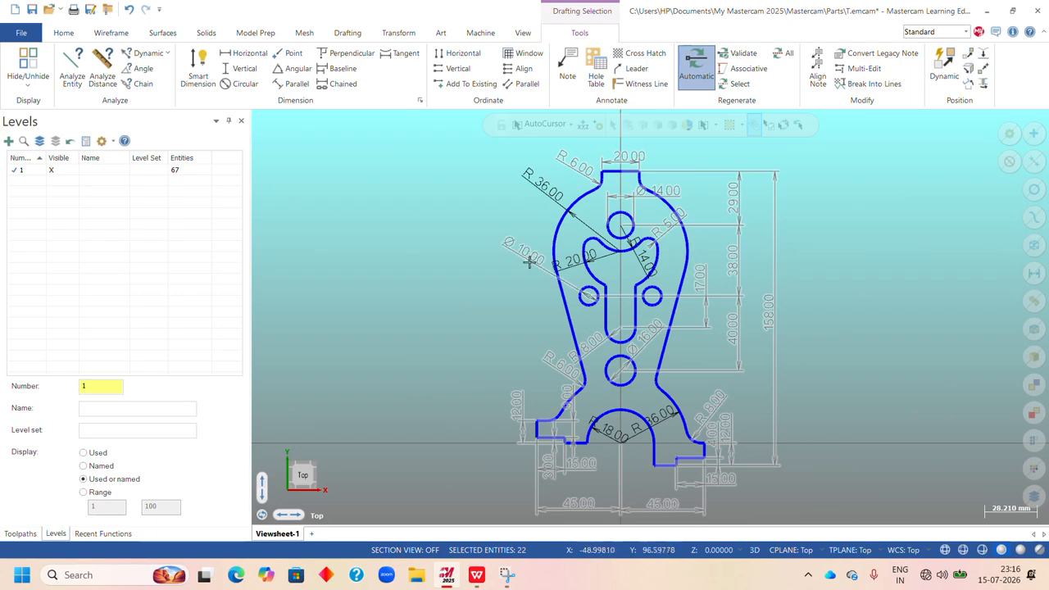
pyautogui.click(571, 265)
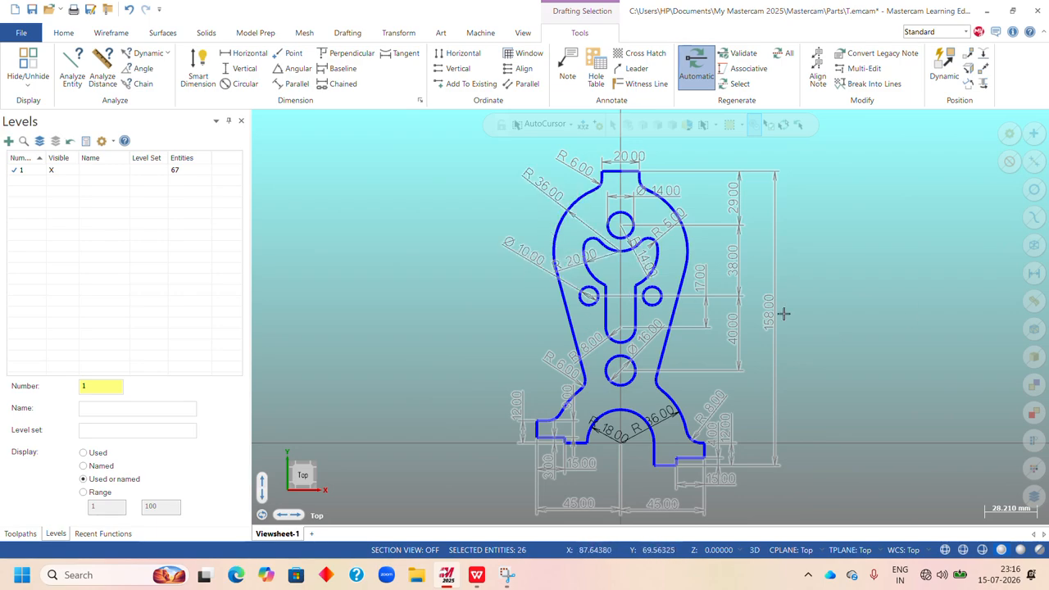
pyautogui.click(604, 443)
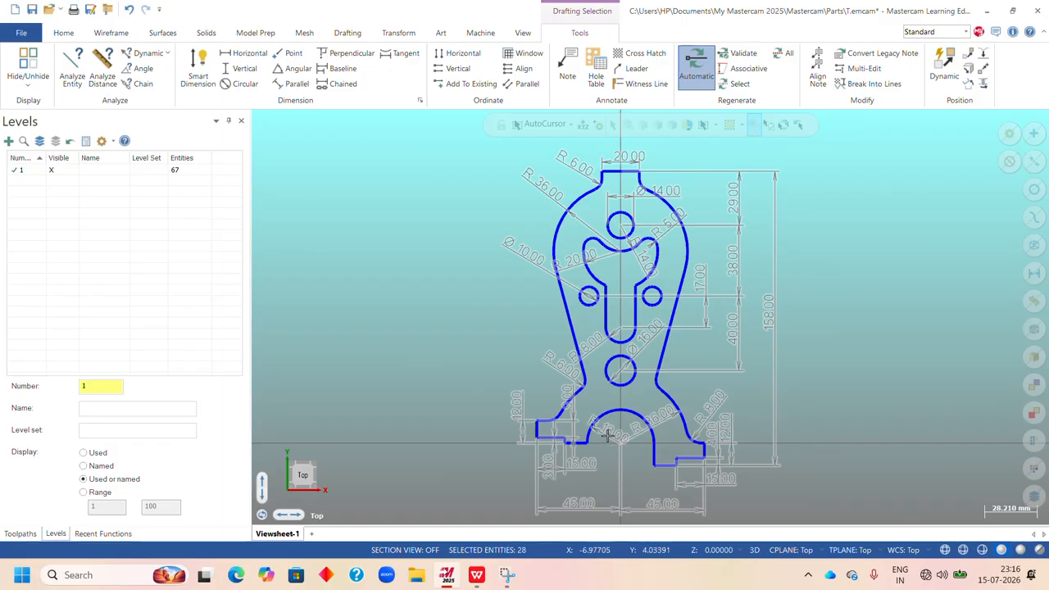
pyautogui.scroll(-2, 604, 443)
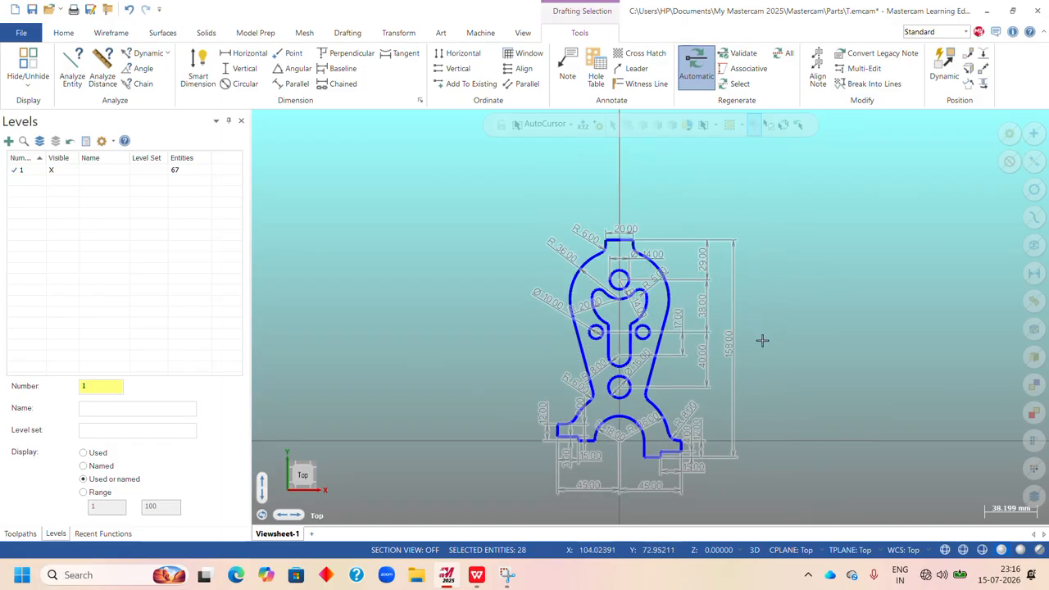
pyautogui.scroll(1, 760, 339)
pyautogui.rightClick(757, 202)
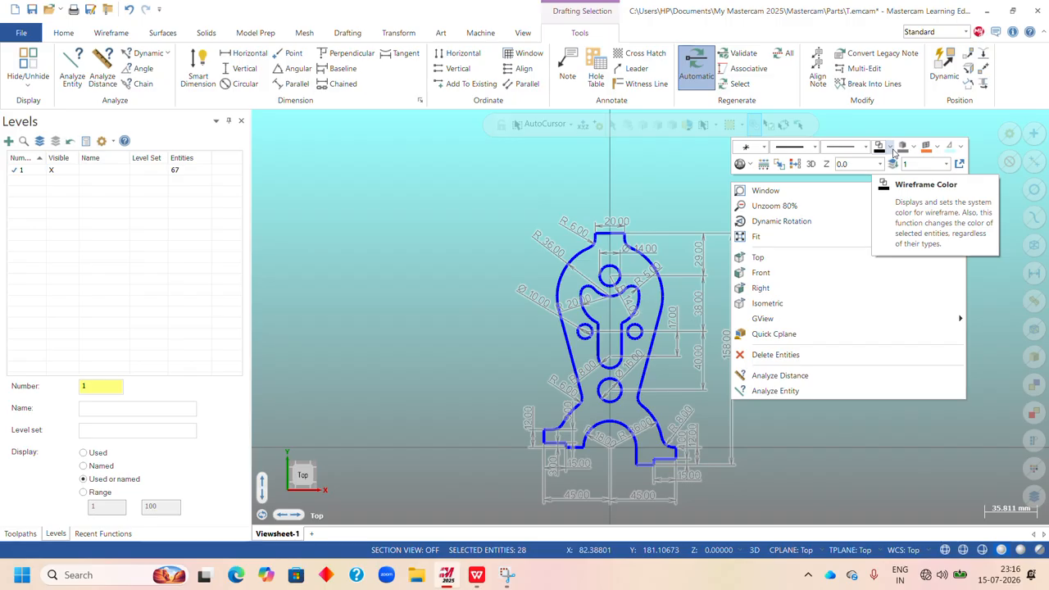
pyautogui.click(892, 149)
pyautogui.click(892, 149)
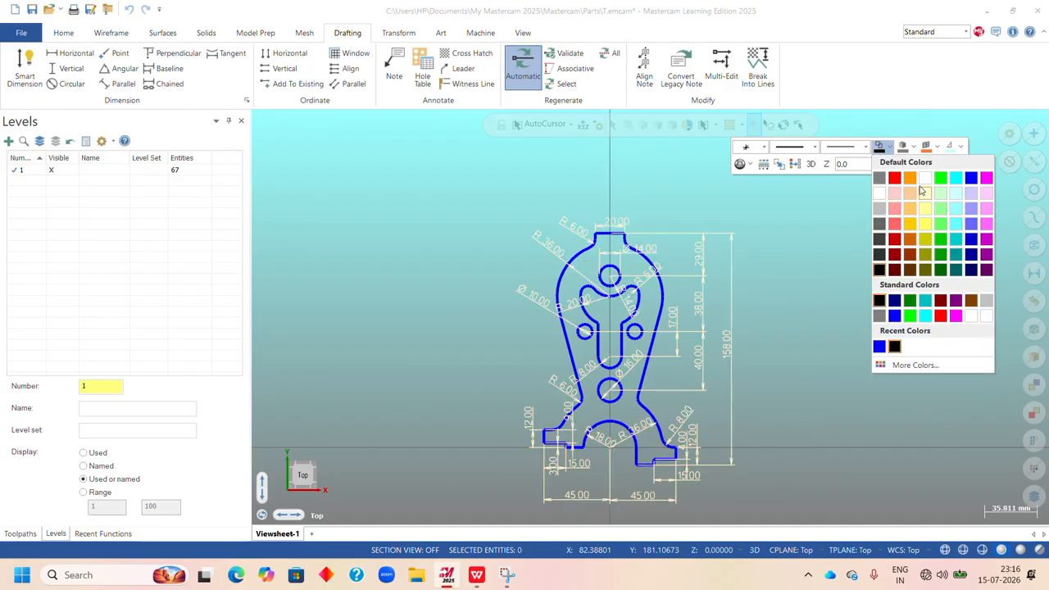
pyautogui.rightClick(755, 225)
pyautogui.click(787, 283)
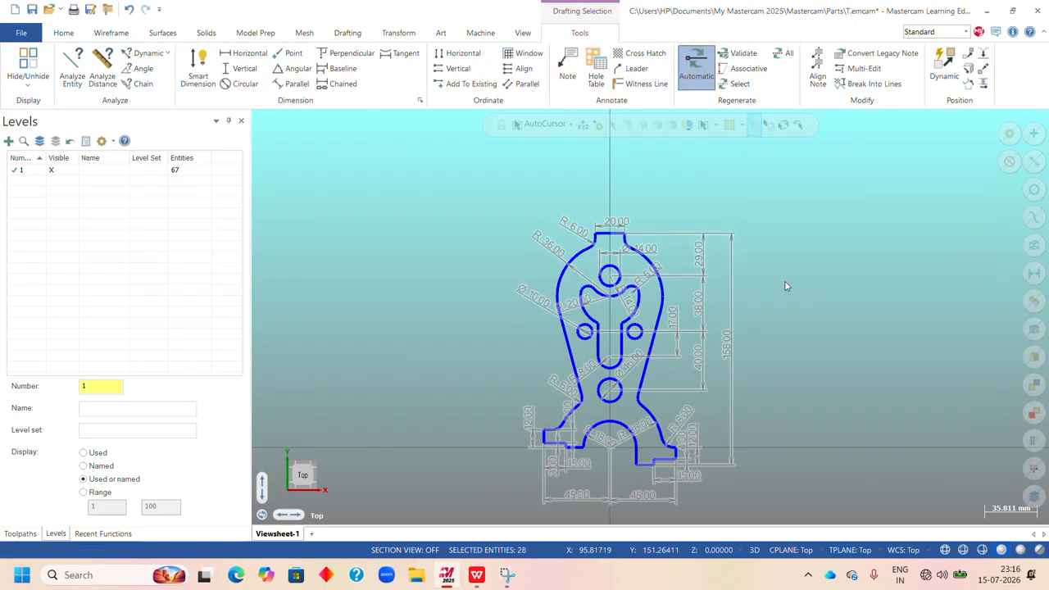
# Change the wireframe color of the selected dimensions to dark red and fit the drawing in the view.
pyautogui.rightClick(825, 157)
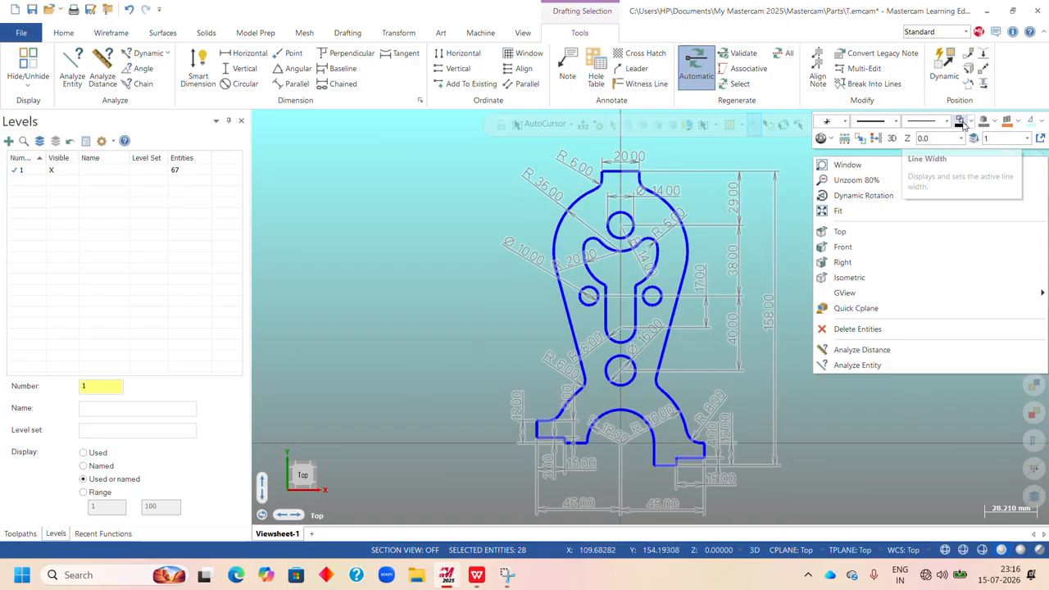
pyautogui.click(961, 123)
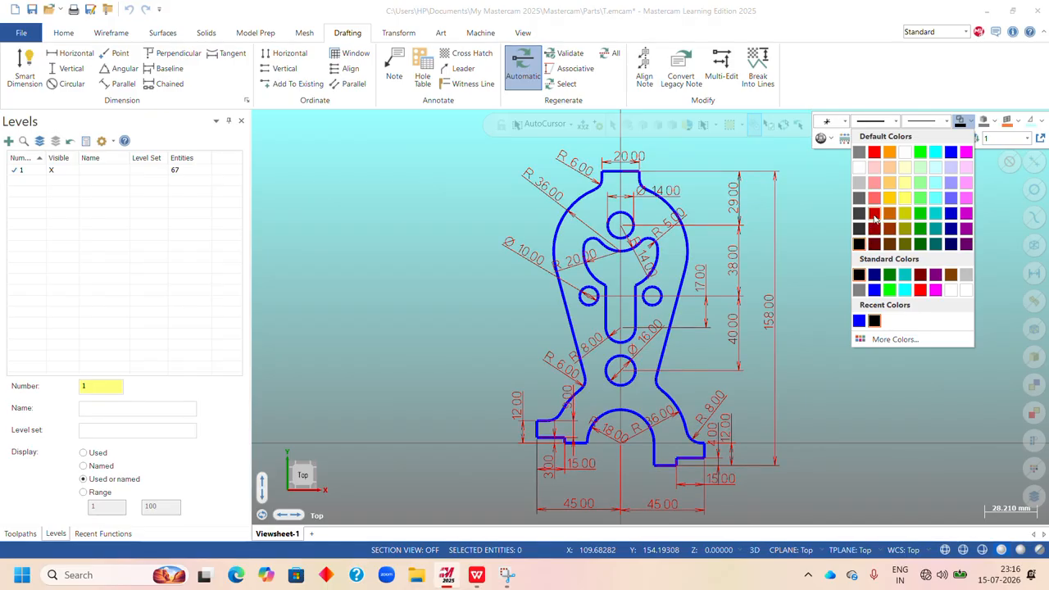
pyautogui.click(871, 232)
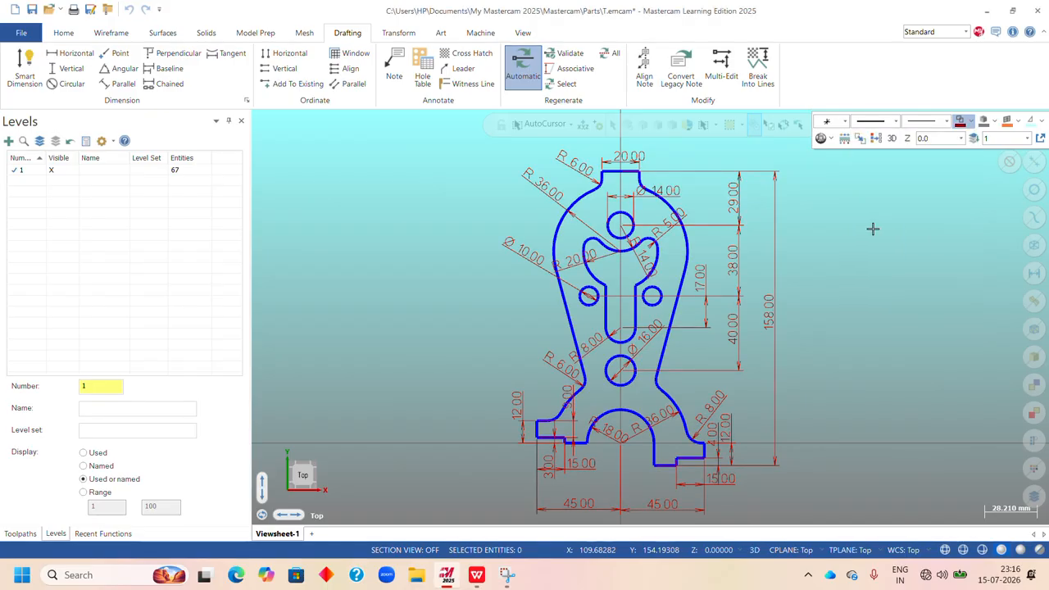
pyautogui.rightClick(813, 190)
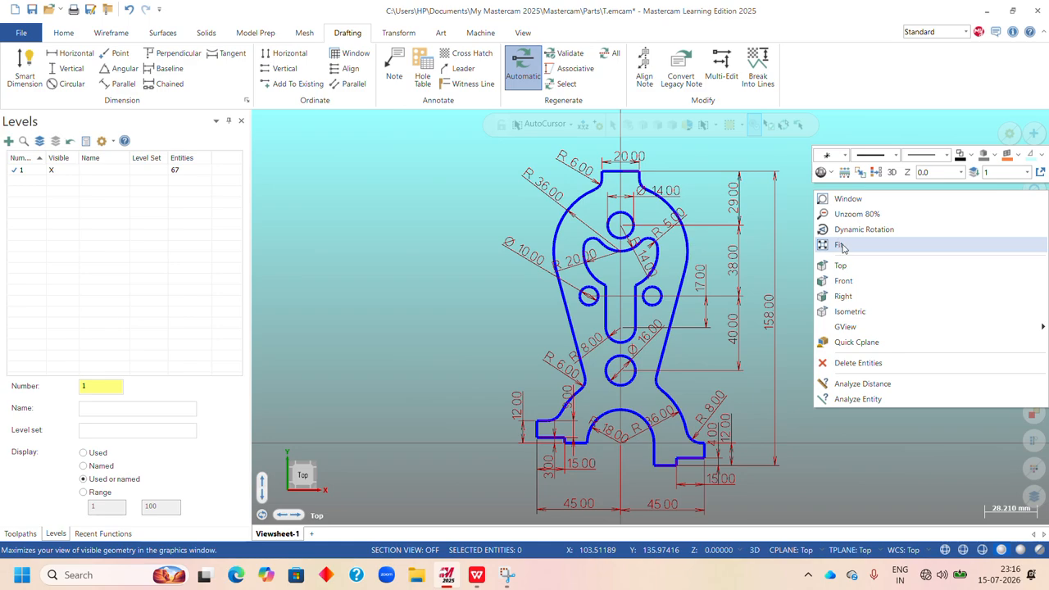
pyautogui.click(842, 246)
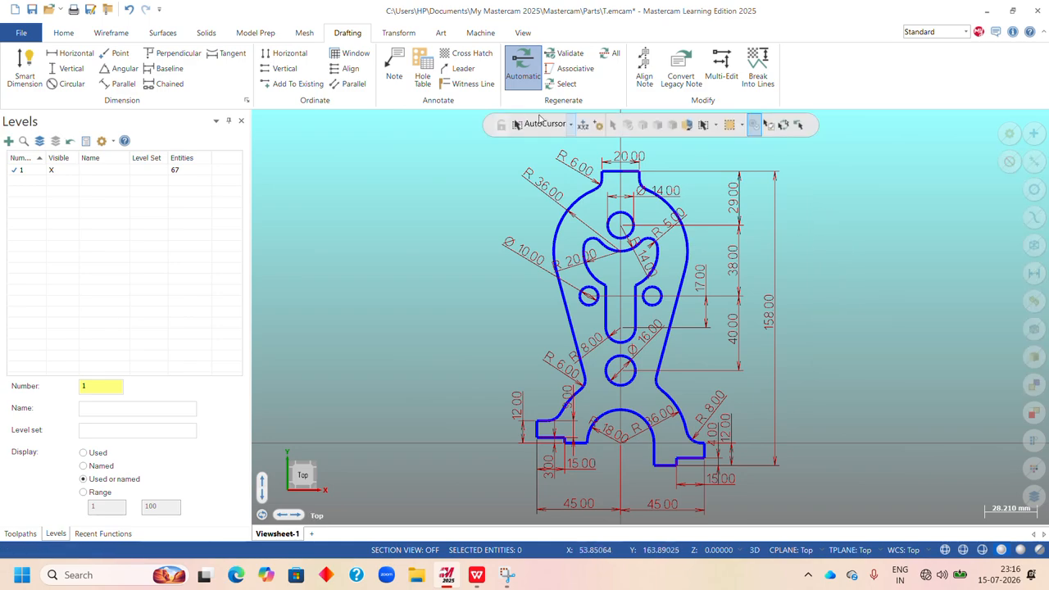